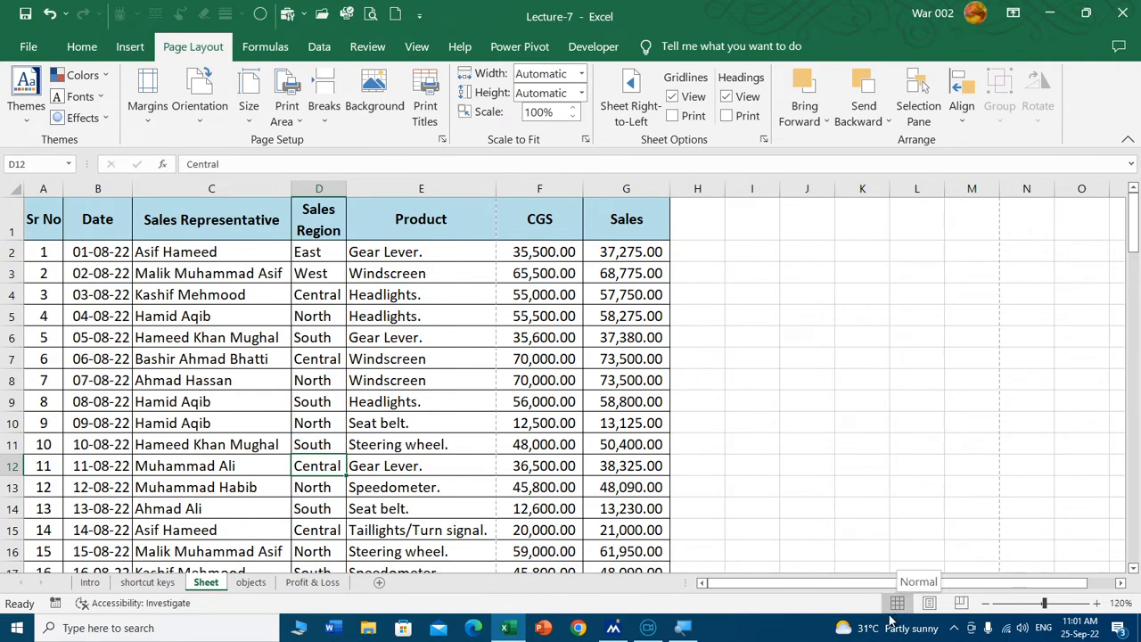
# Step: Display the sales sheet in Page Layout view, then in Page Break Preview zoomed to 130%
pyautogui.click(928, 604)
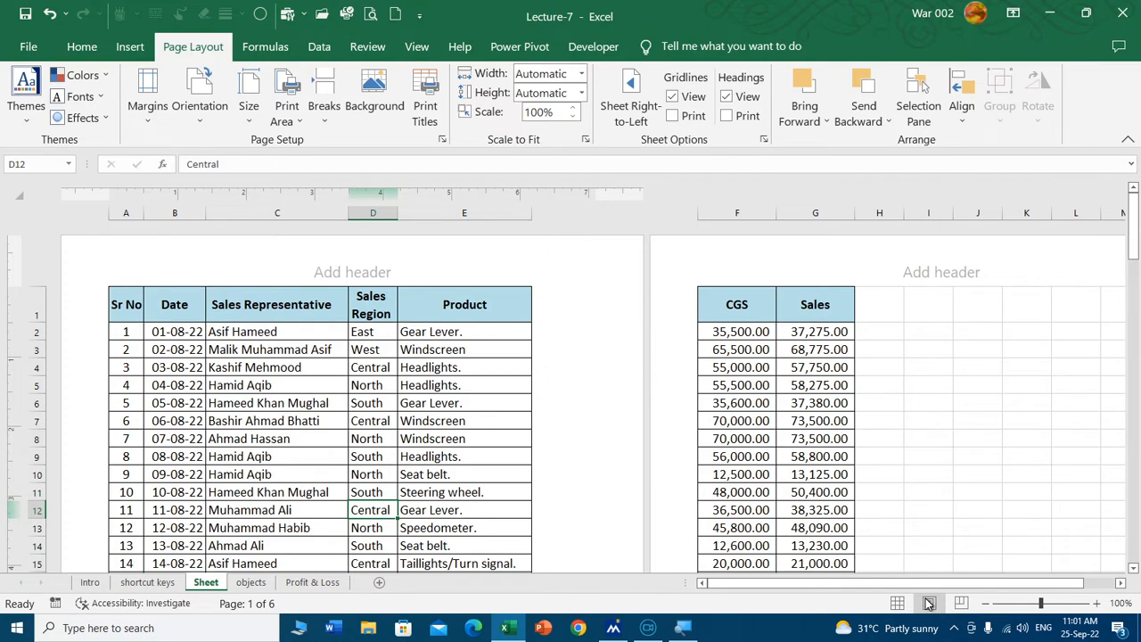
pyautogui.click(959, 603)
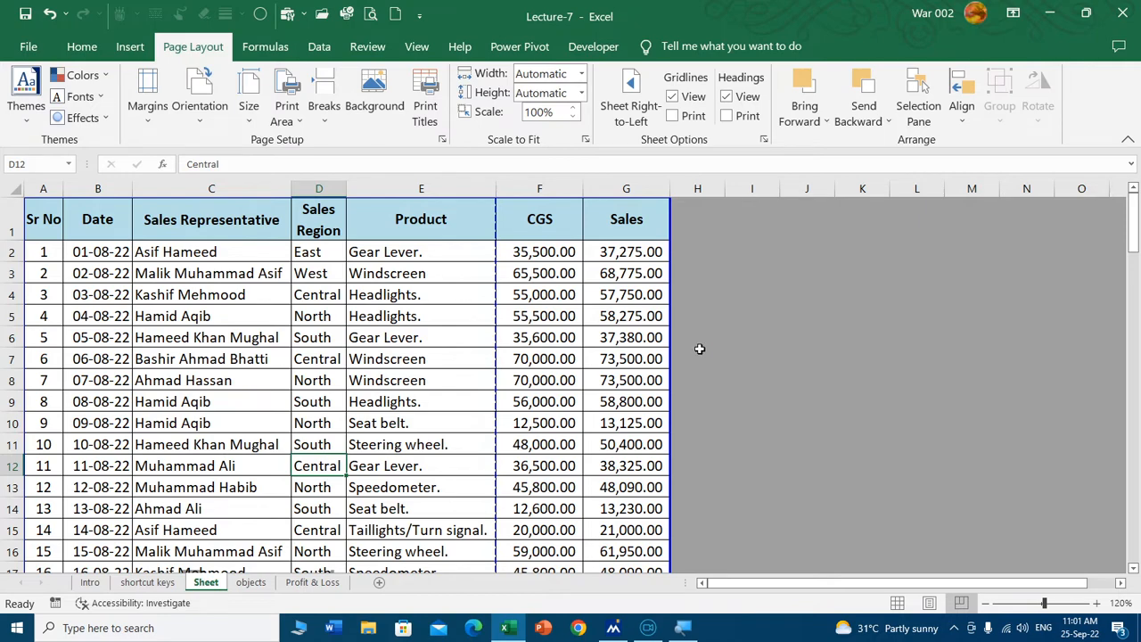
pyautogui.scroll(1, 700, 350)
pyautogui.scroll(1, 607, 367)
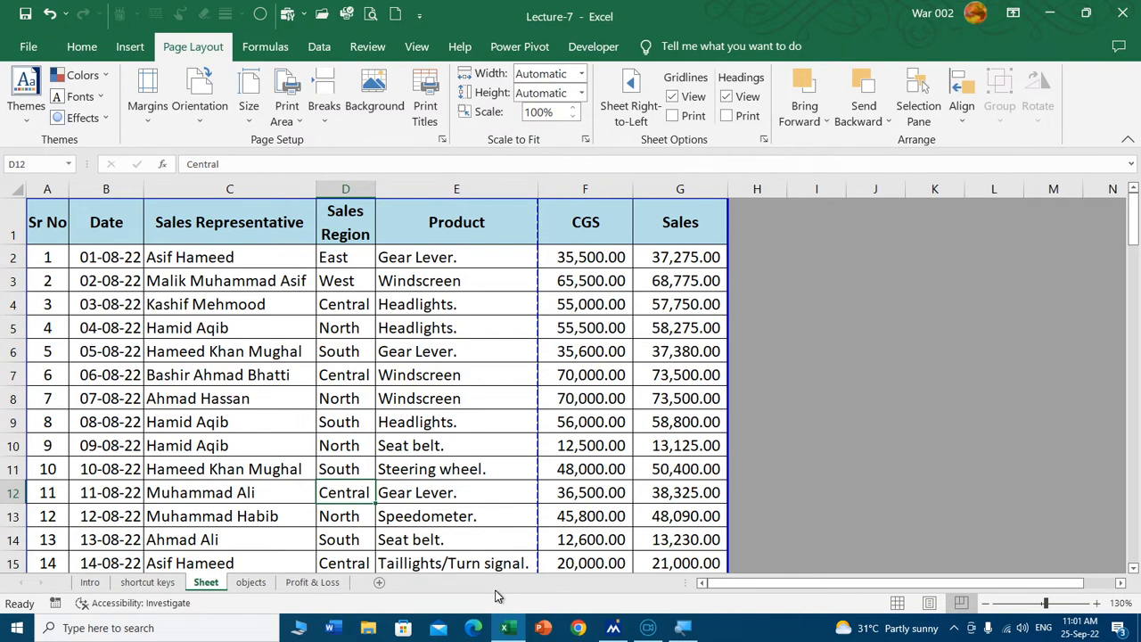
# Step: Preview the first printed page of the sales sheet at a larger zoom, then return to the worksheet
pyautogui.hotkey('ctrl', 'p')
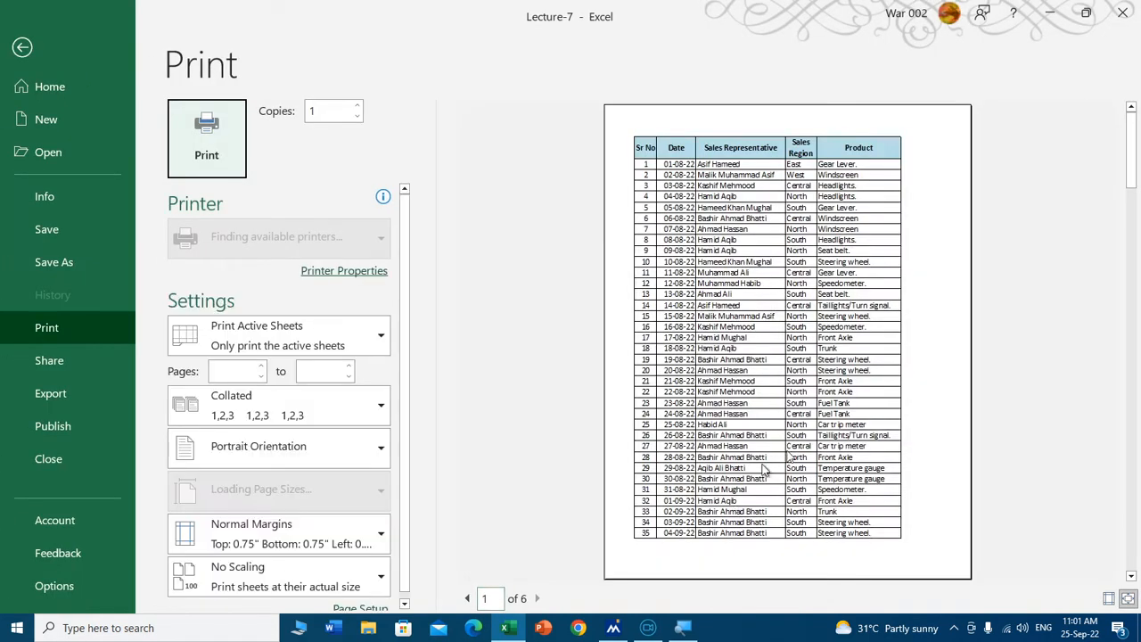
pyautogui.click(899, 226)
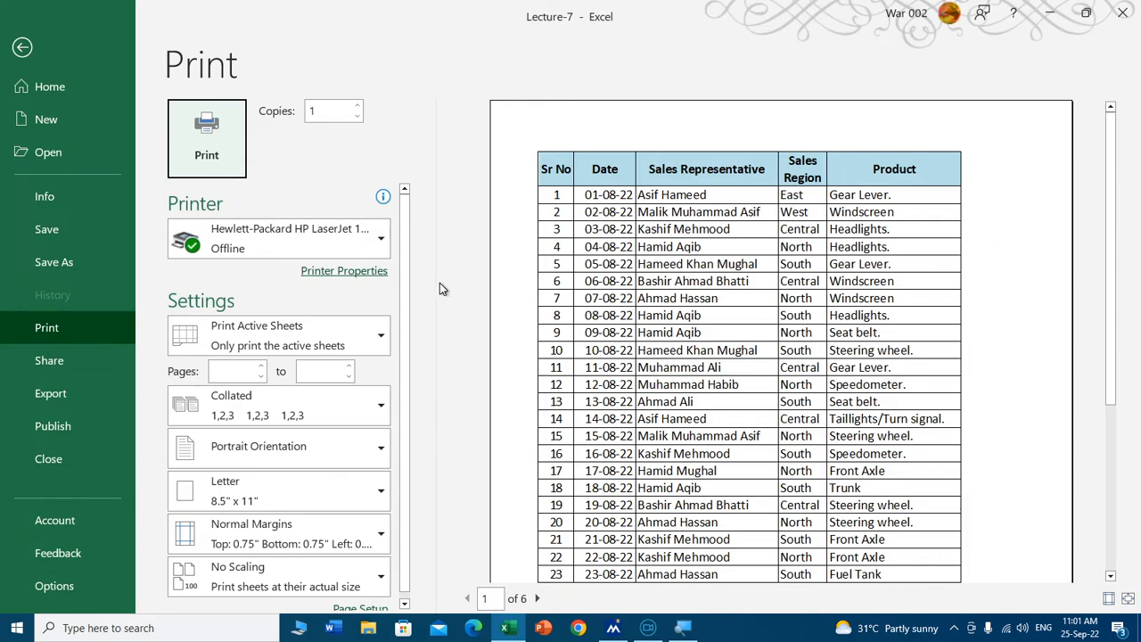
pyautogui.press('Escape')
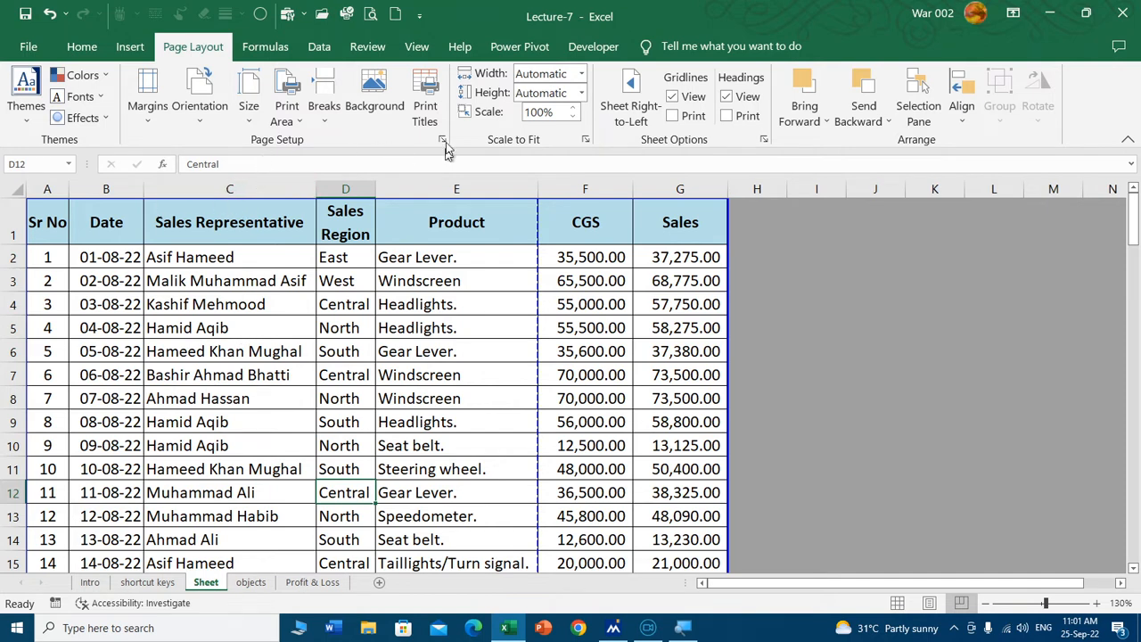
# Step: Apply the Narrow margins preset to the sales sheet and check how its columns fit in the print preview
pyautogui.click(150, 125)
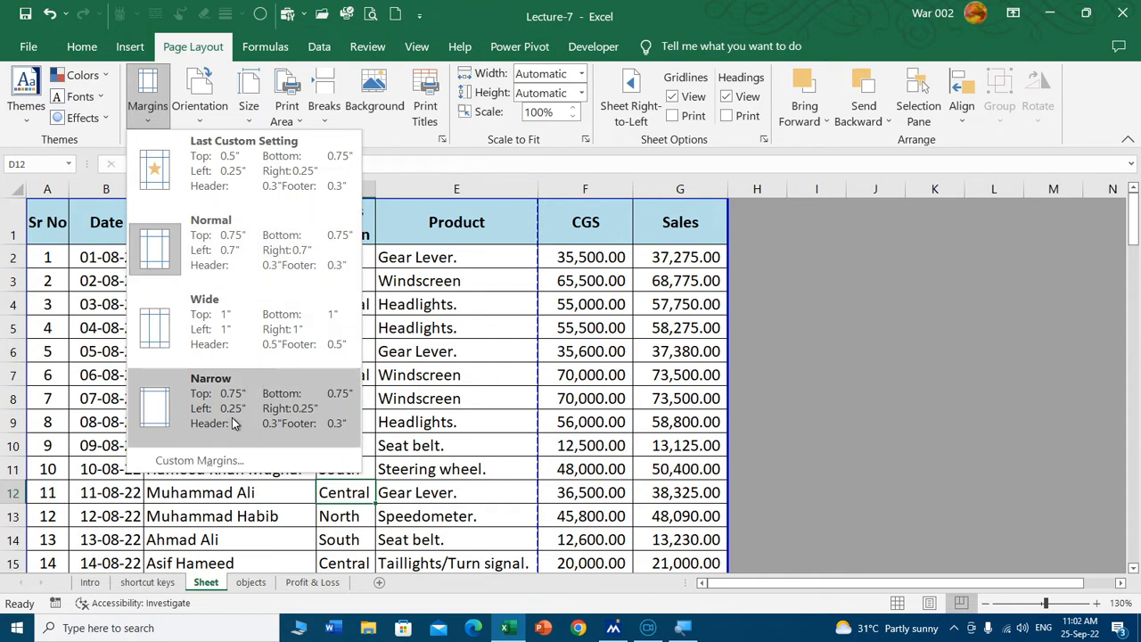
pyautogui.click(217, 405)
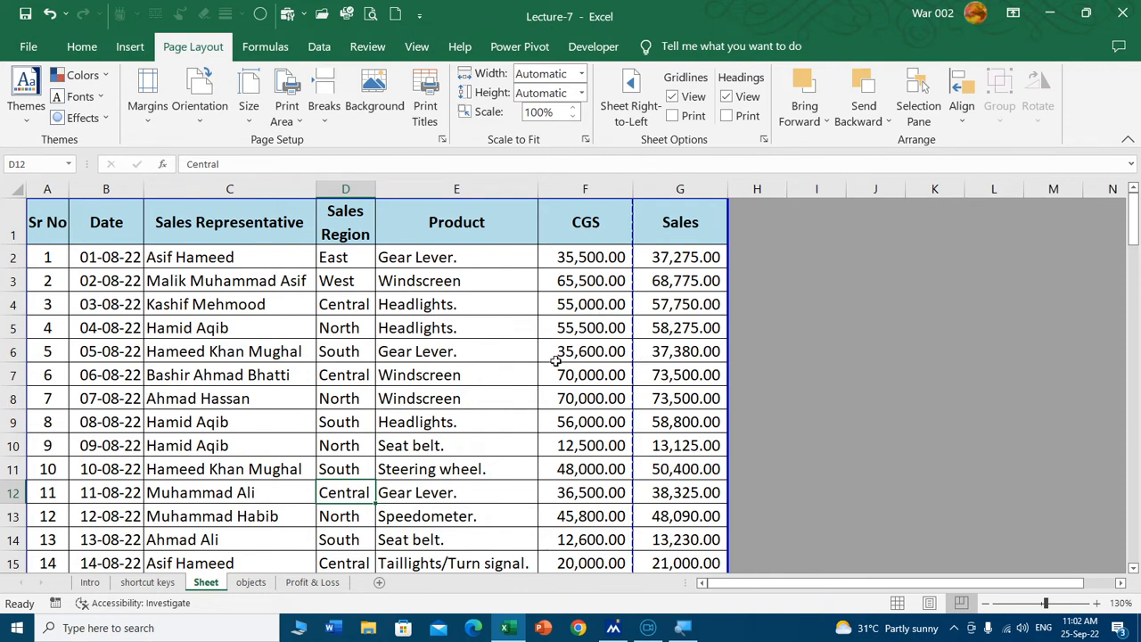
pyautogui.hotkey('ctrl', 'p')
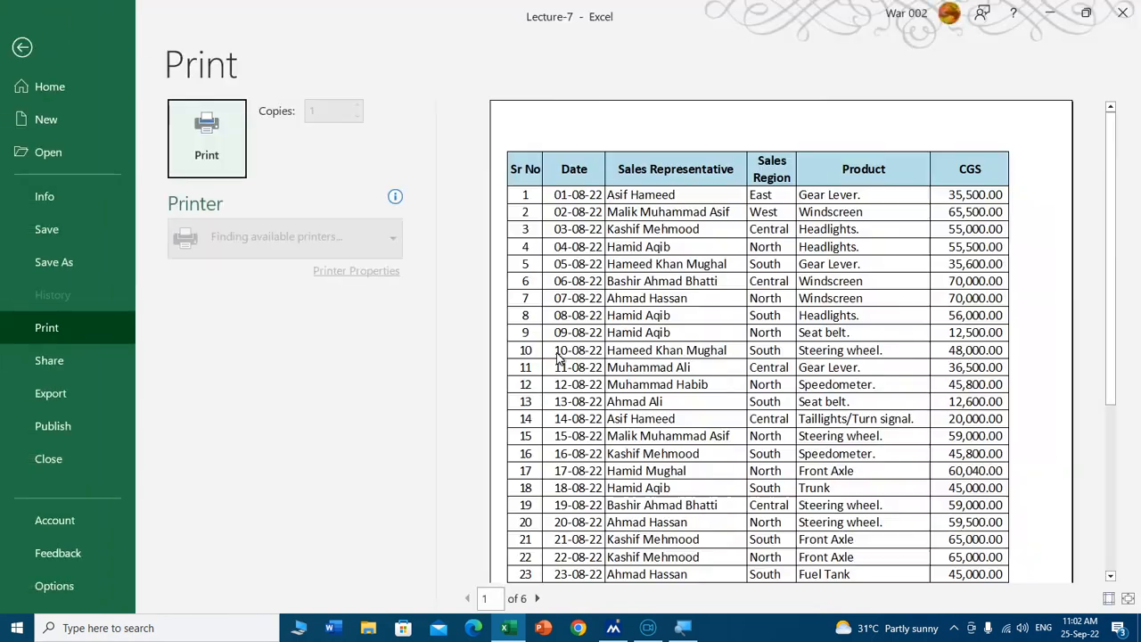
pyautogui.click(711, 369)
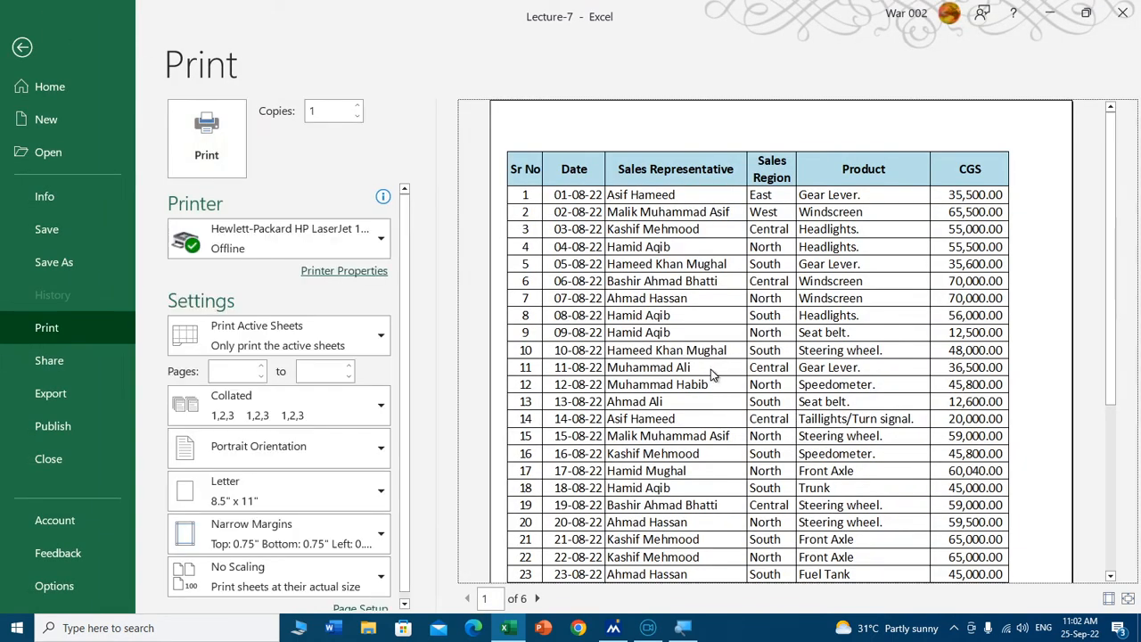
pyautogui.press('Escape')
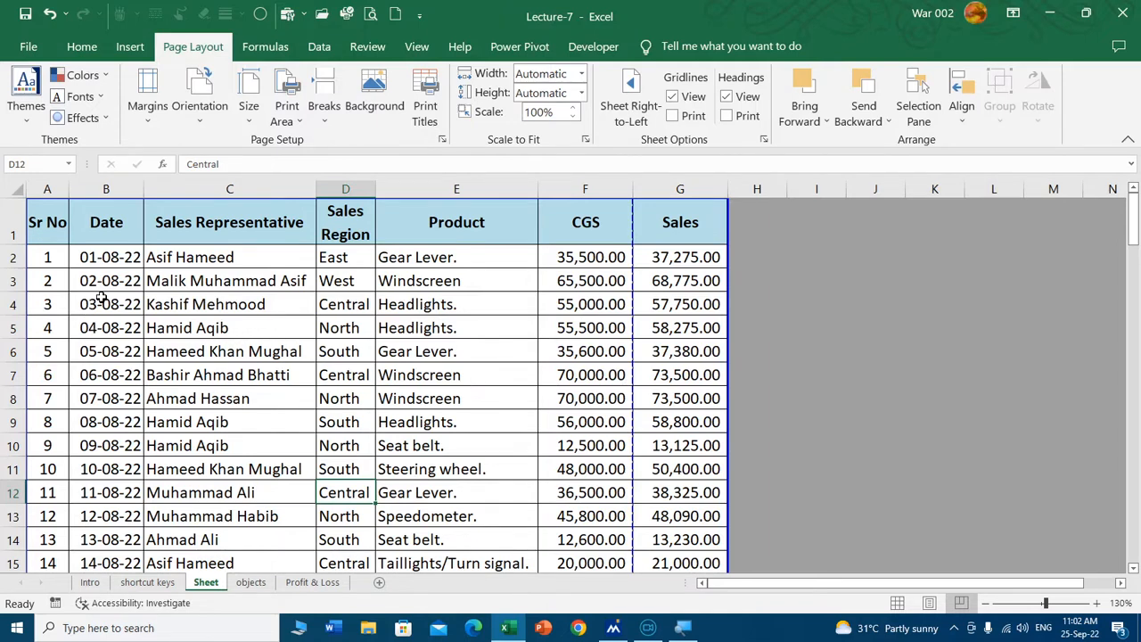
# Step: Reduce the font size of the whole sales table, headers included, to 12
pyautogui.click(93, 258)
pyautogui.click(83, 47)
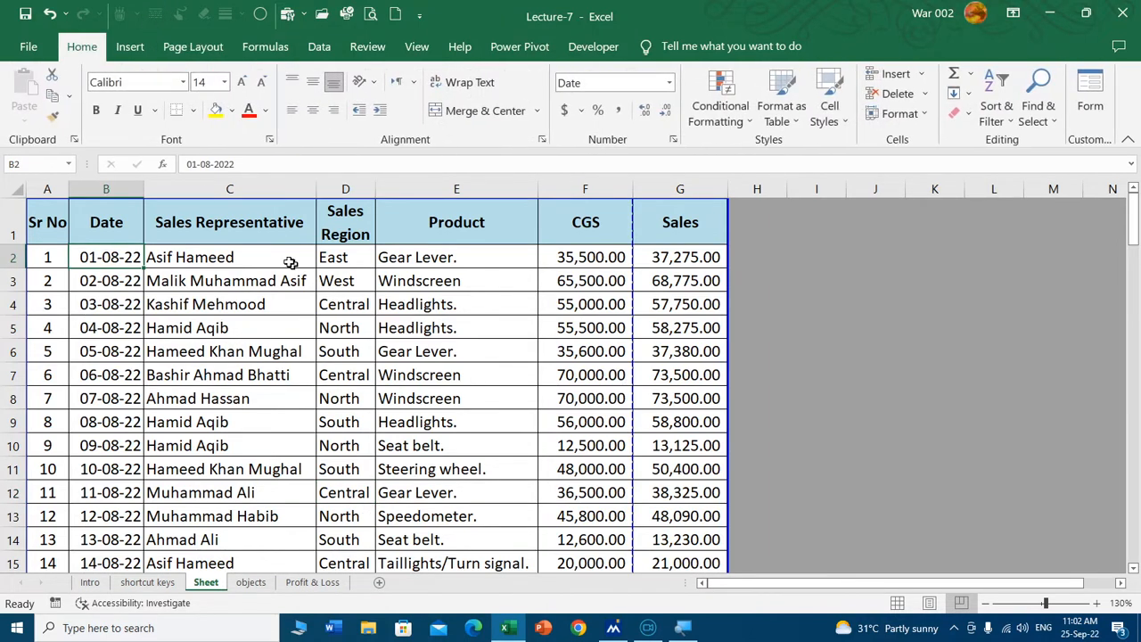
pyautogui.click(49, 234)
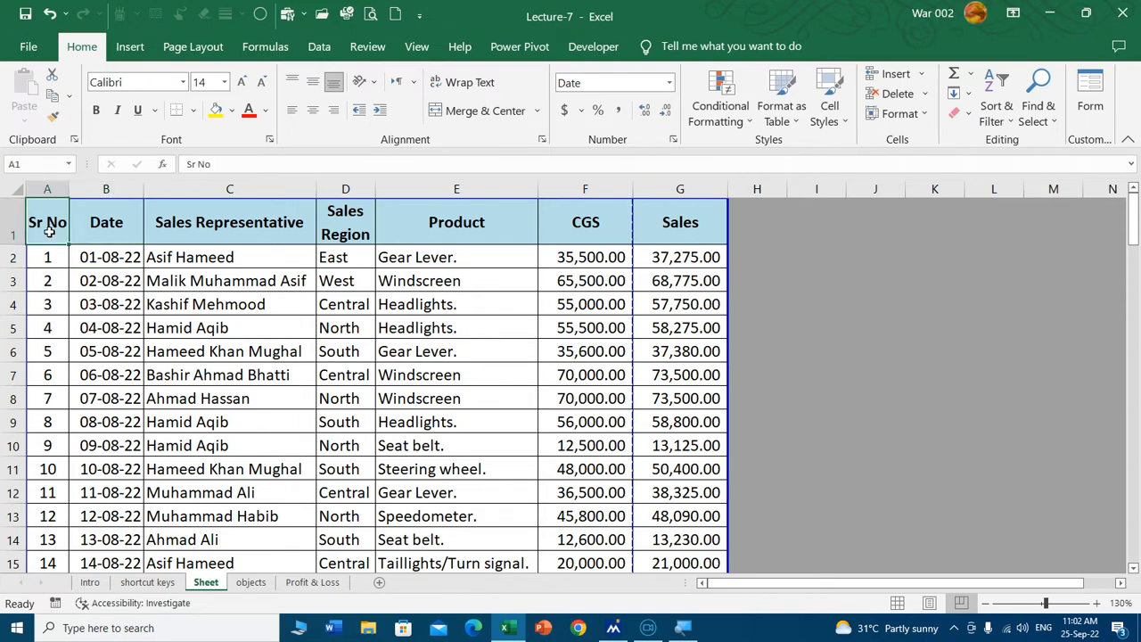
pyautogui.hotkey('ctrl', 'shift', 'Right')
pyautogui.hotkey('ctrl', 'shift', 'Down')
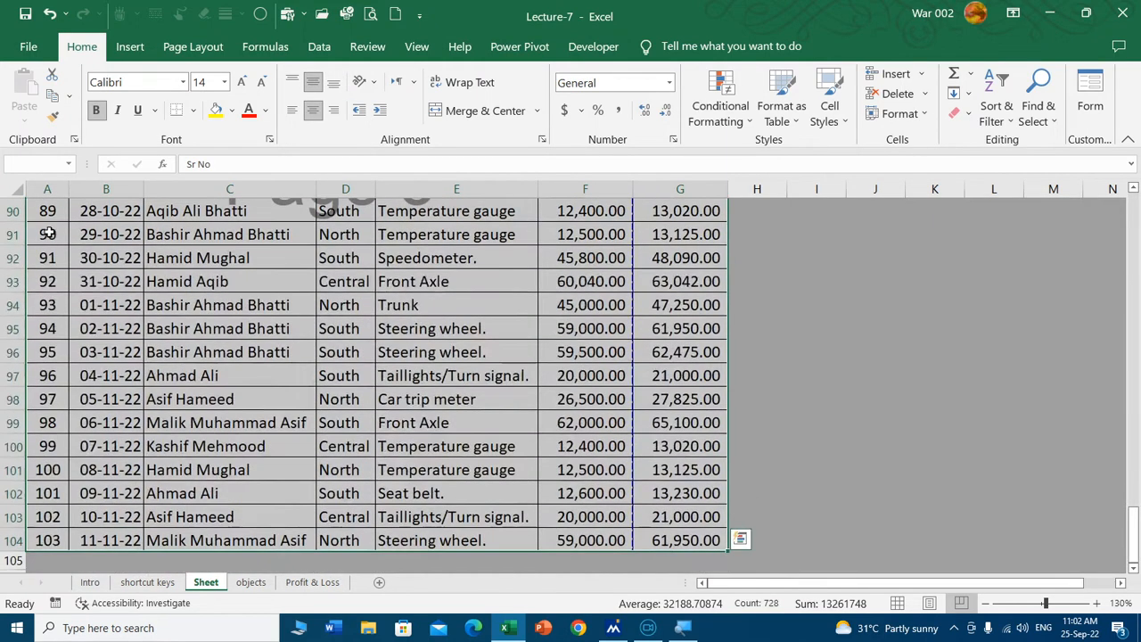
pyautogui.click(261, 88)
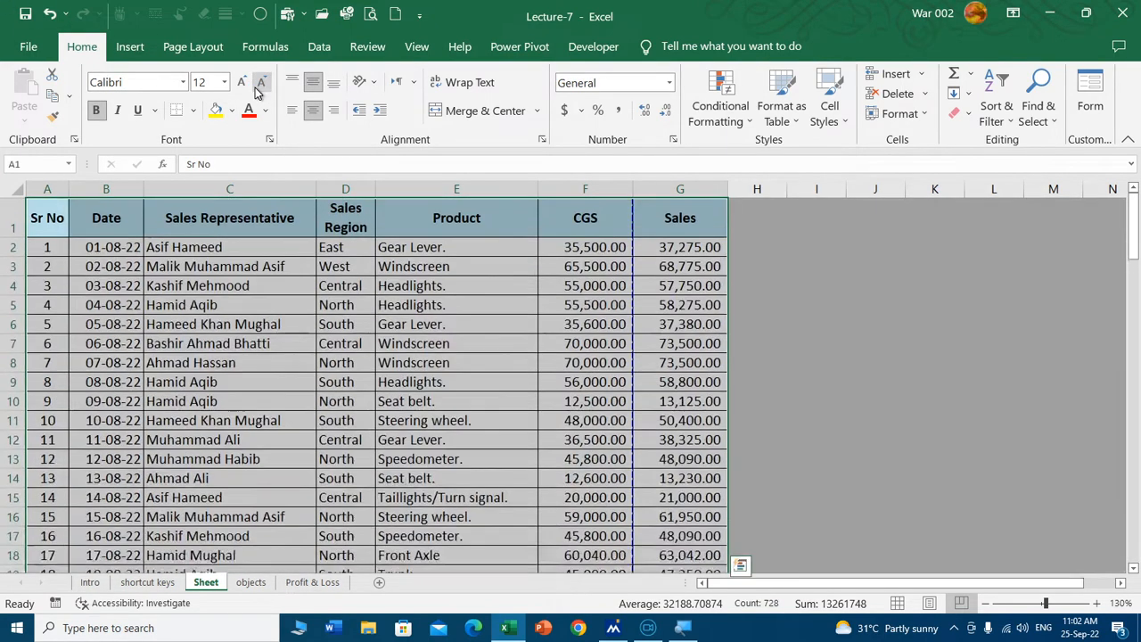
pyautogui.click(445, 364)
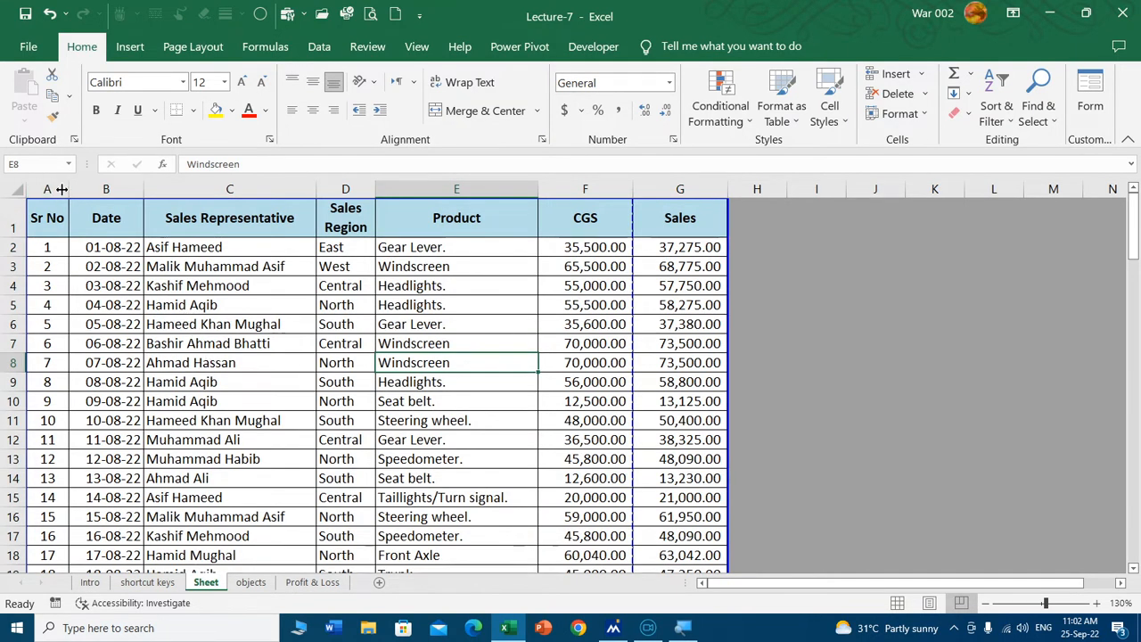
# Step: AutoFit the widths of columns A through G to their contents
pyautogui.moveTo(44, 188); pyautogui.dragTo(645, 186)
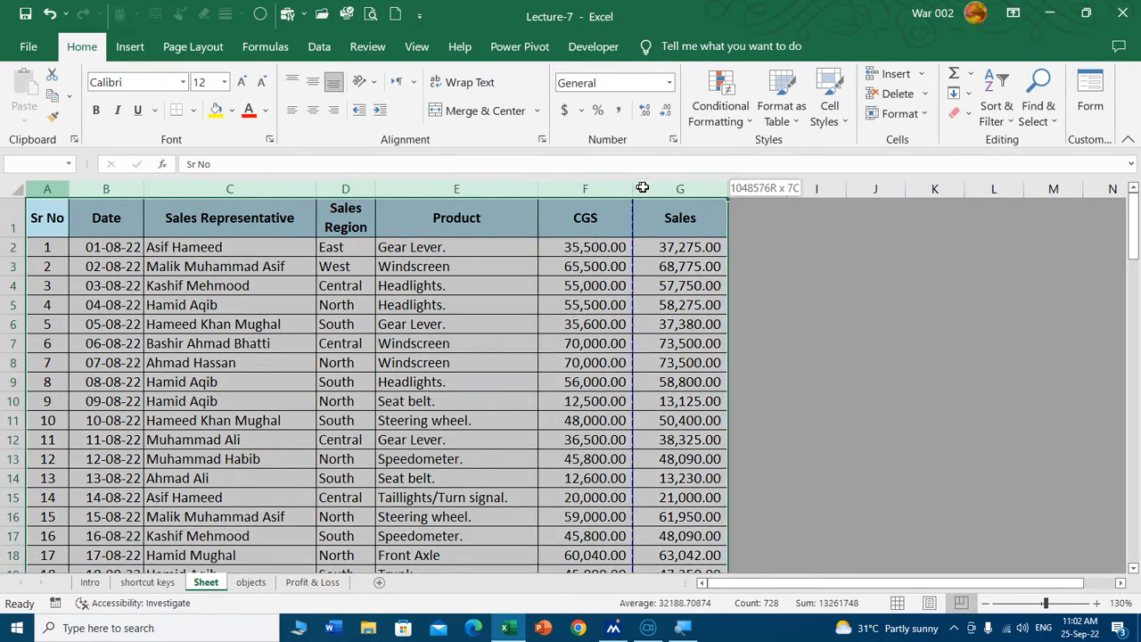
pyautogui.doubleClick(538, 190)
pyautogui.click(429, 307)
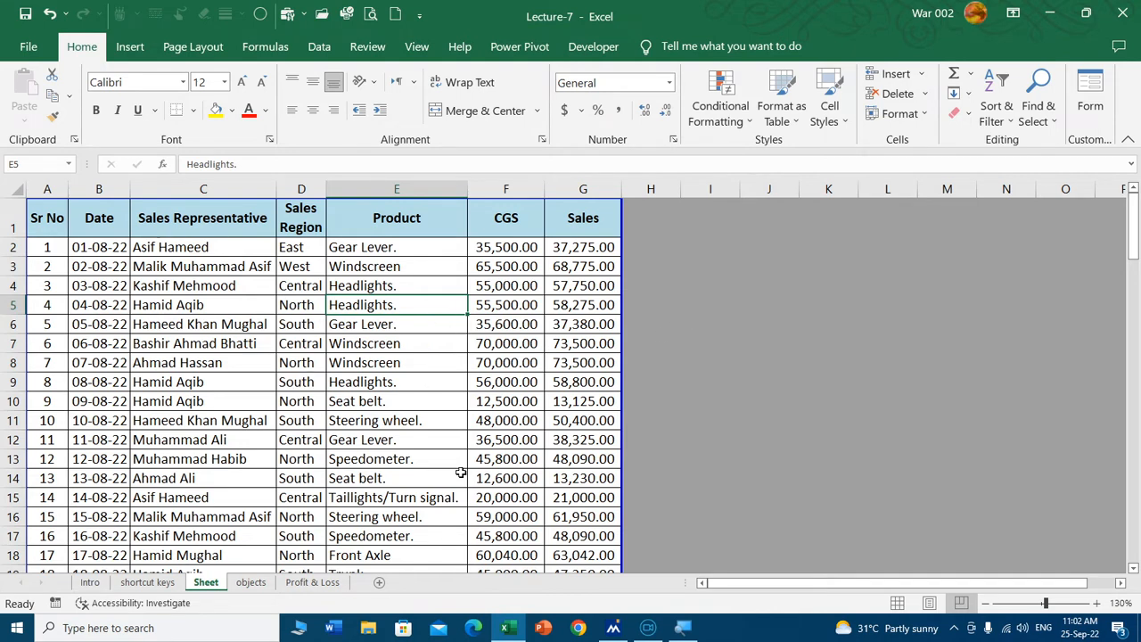
# Step: Open the print preview and check that all columns from Sr No to Sales fit on the first page
pyautogui.hotkey('ctrl', 'p')
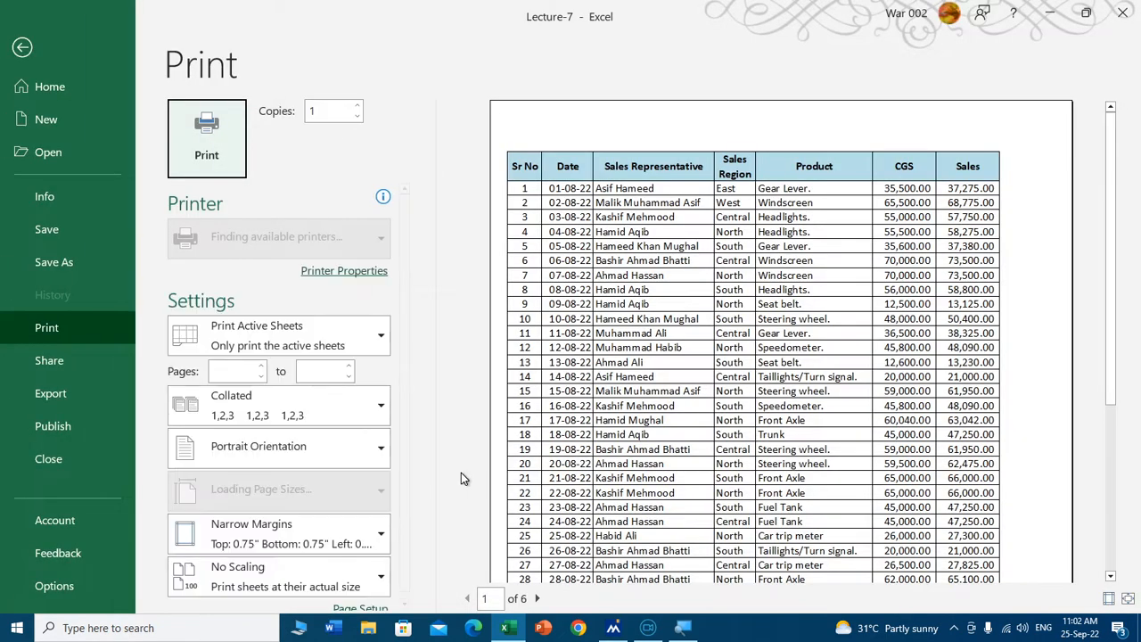
pyautogui.scroll(-6, 906, 314)
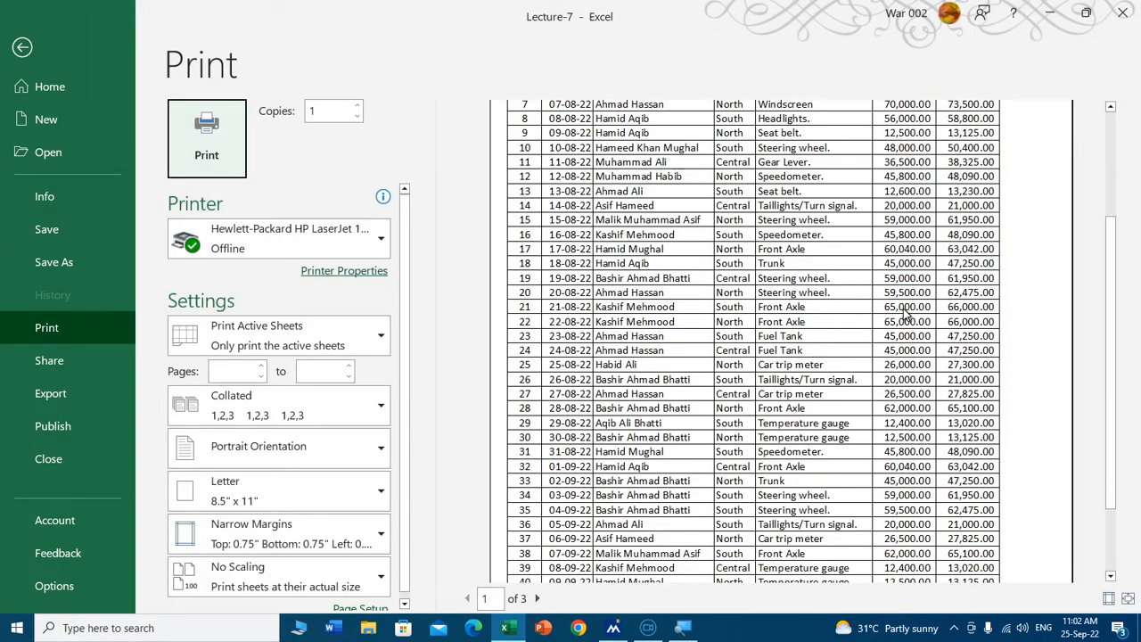
pyautogui.scroll(6, 906, 314)
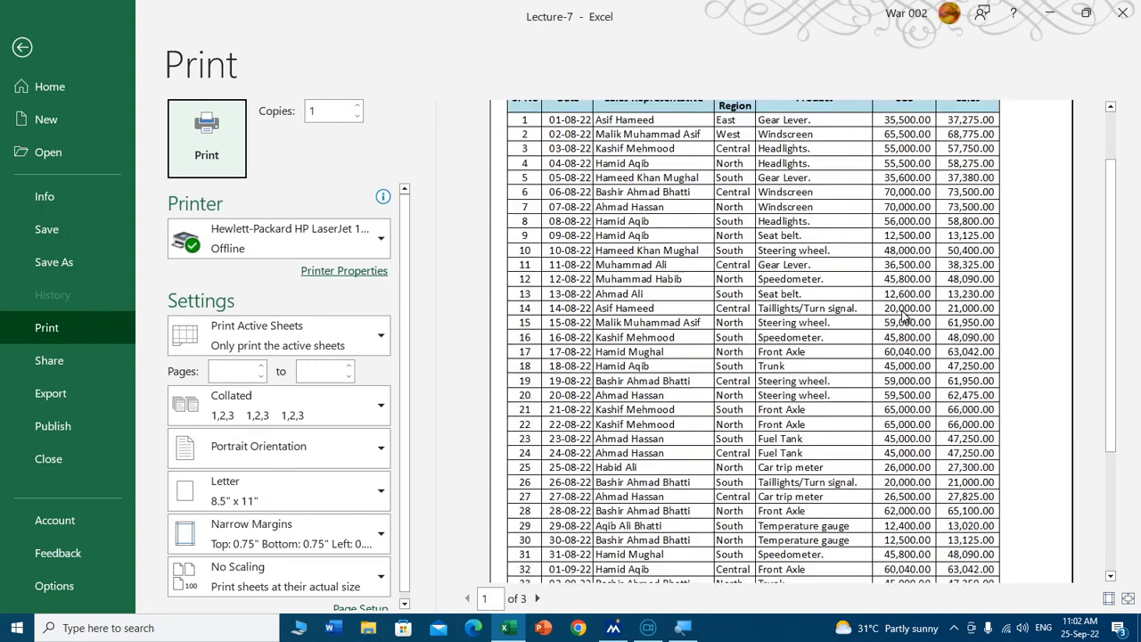
pyautogui.scroll(1, 928, 314)
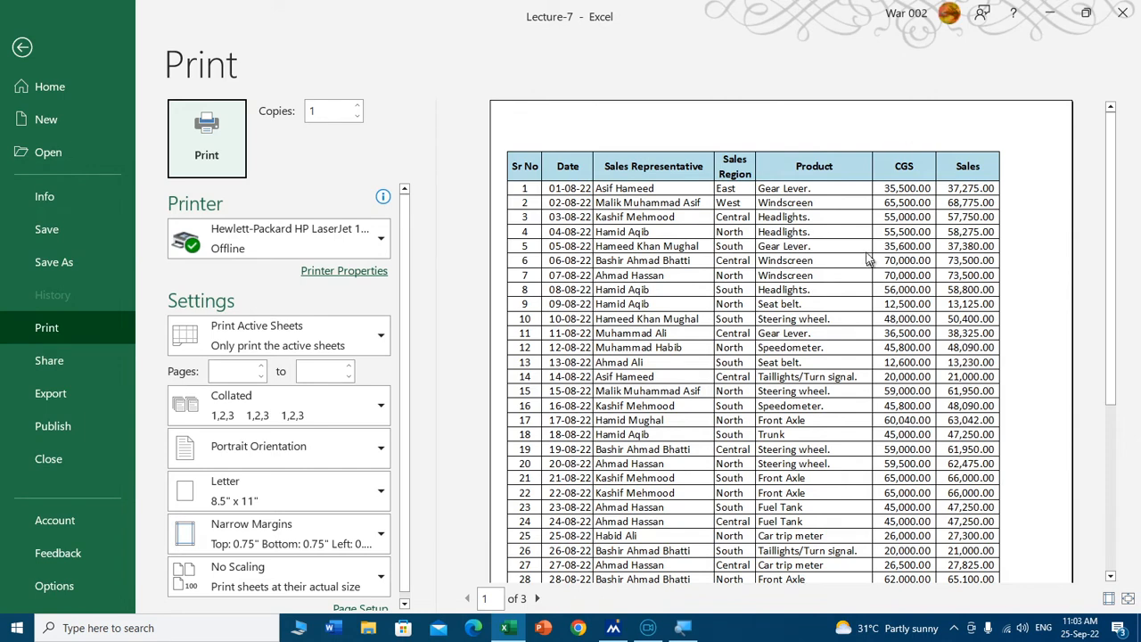
# Step: Show the margin handles in the print preview and widen the Date, Sales Representative and Sales Region columns to fill the page
pyautogui.click(1109, 599)
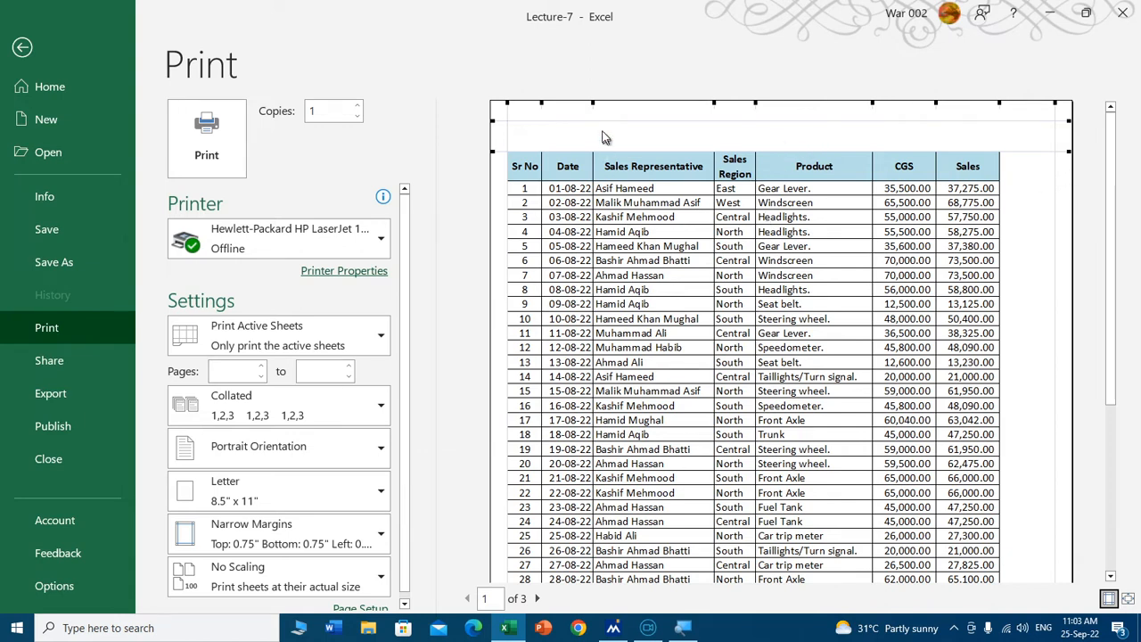
pyautogui.moveTo(593, 107); pyautogui.dragTo(607, 107)
pyautogui.moveTo(726, 102); pyautogui.dragTo(808, 103)
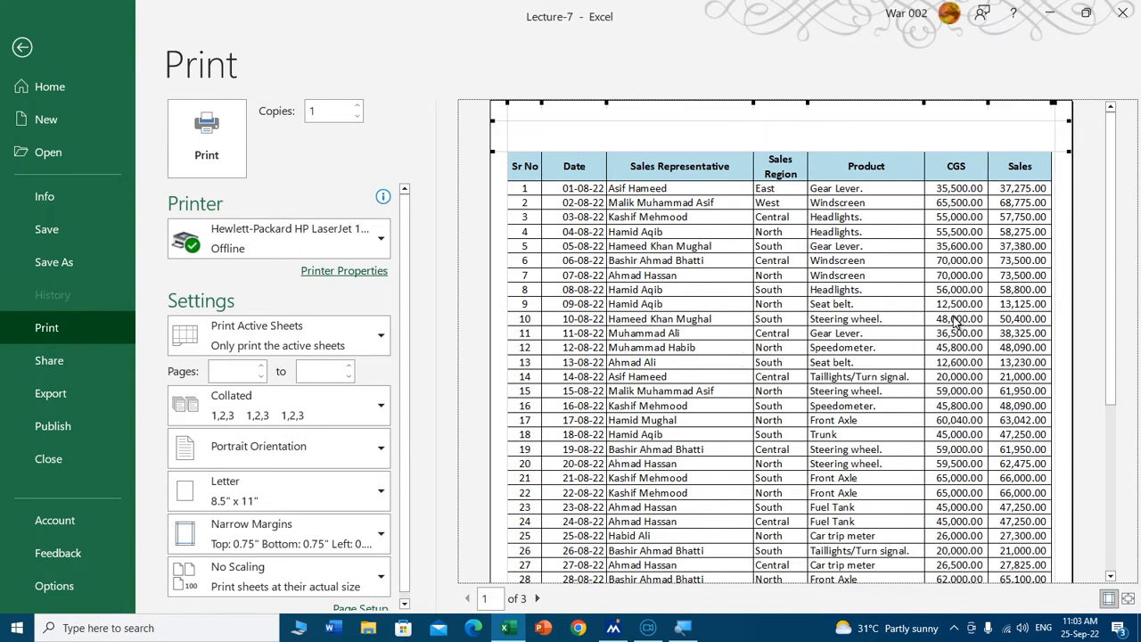
# Step: Review the whole first page and the remaining pages in the print preview, then return to the worksheet
pyautogui.scroll(-3, 789, 287)
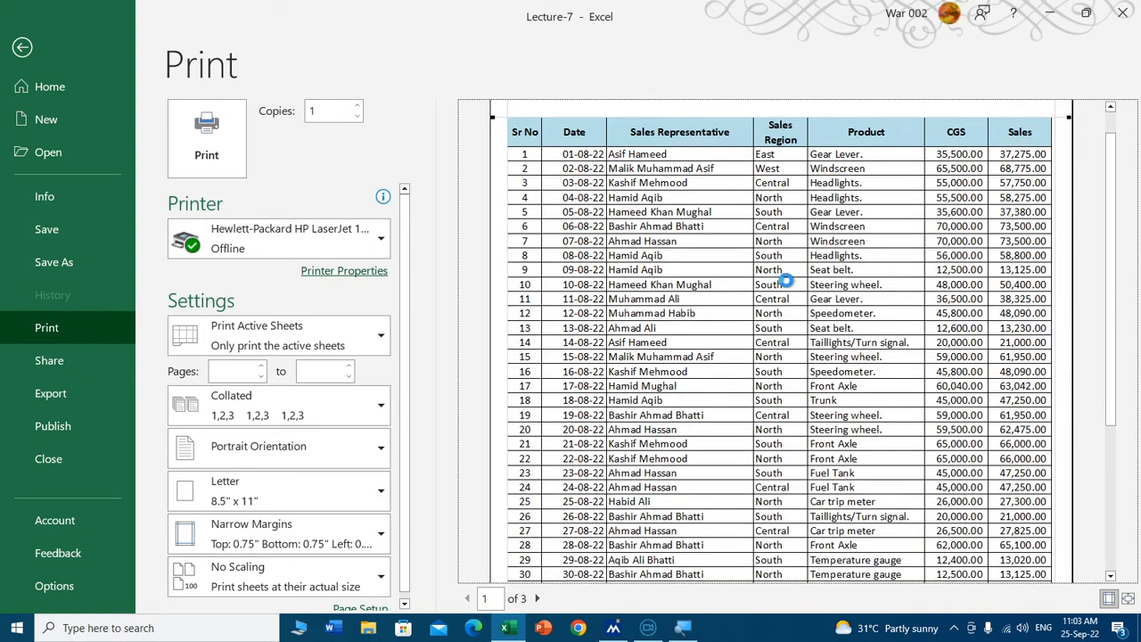
pyautogui.scroll(-3, 788, 287)
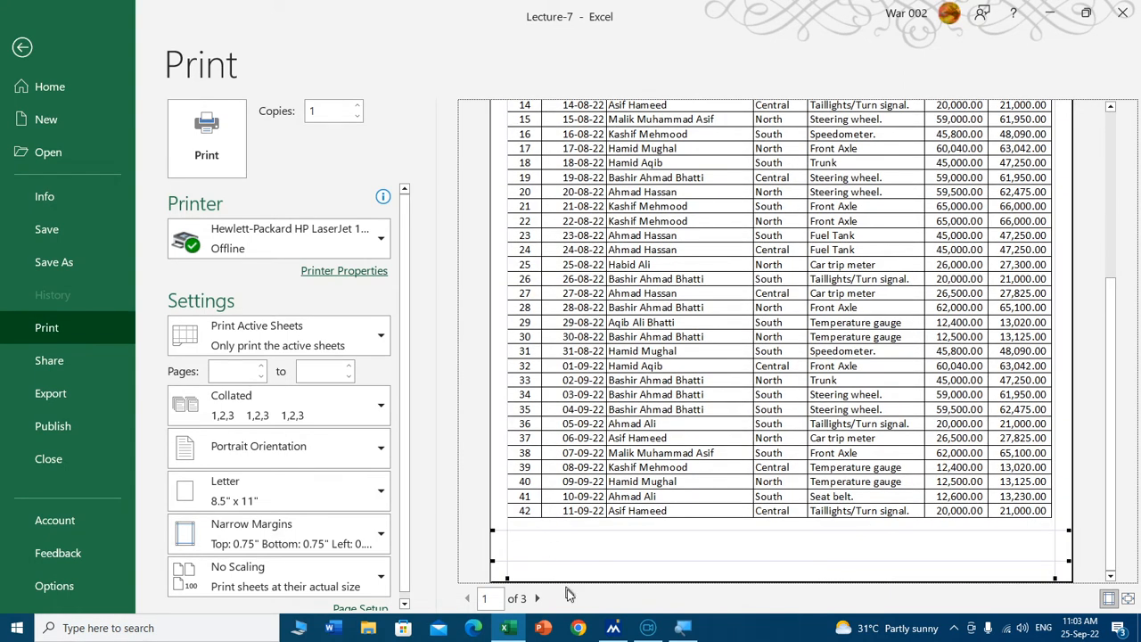
pyautogui.click(661, 385)
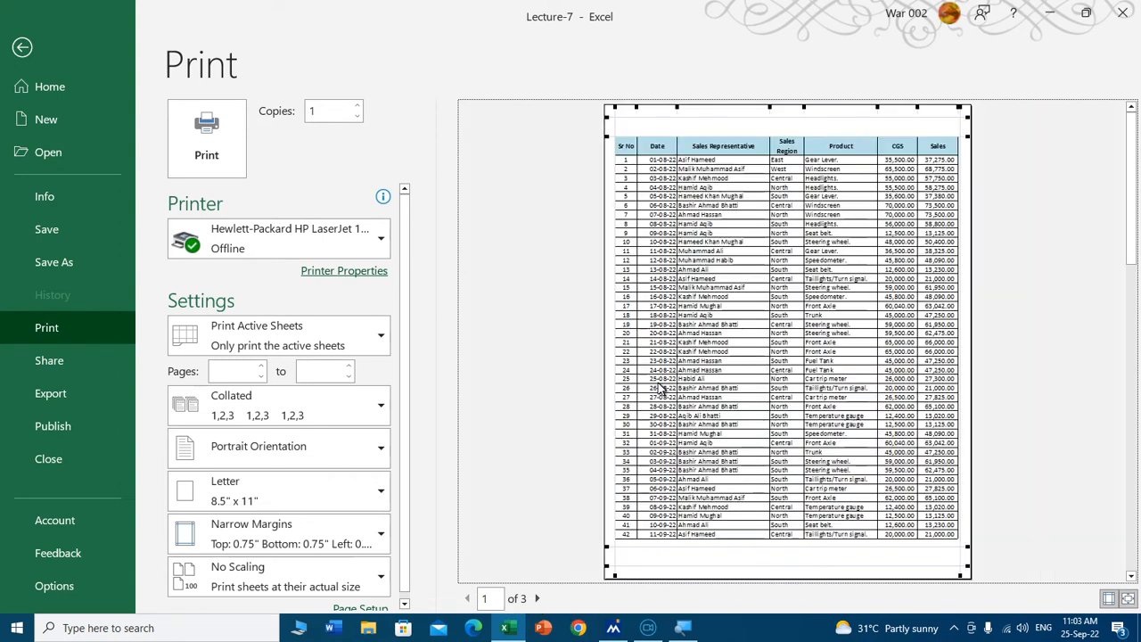
pyautogui.click(538, 598)
pyautogui.click(538, 599)
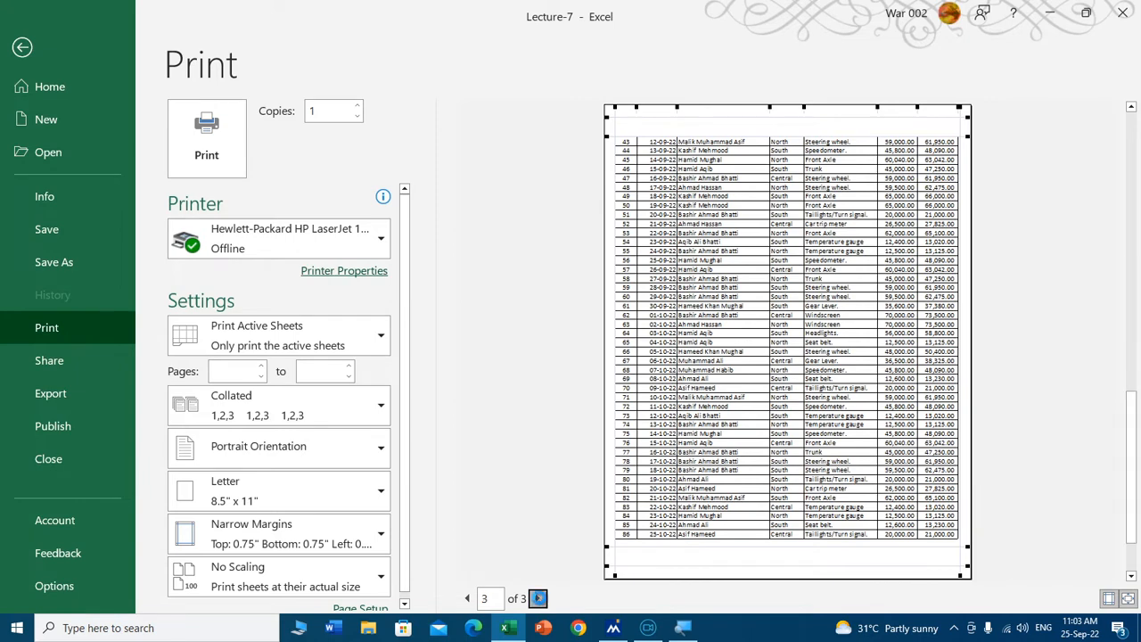
pyautogui.press('Escape')
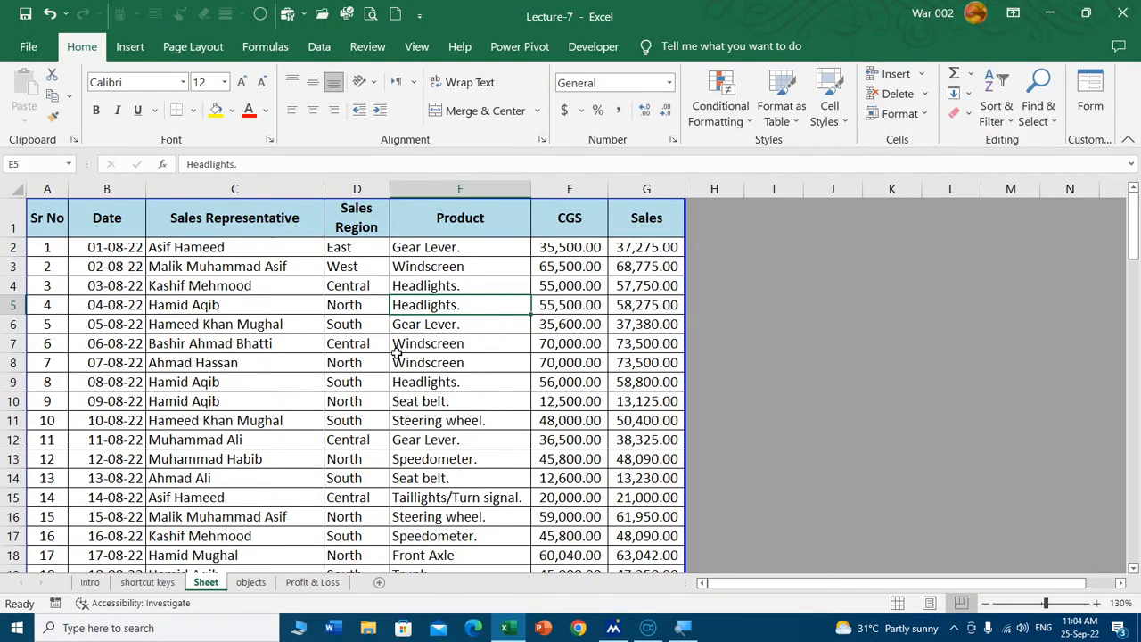
# Step: Set custom top and bottom page margins of 0.5, then check the first page in the print preview and return to the worksheet
pyautogui.click(195, 50)
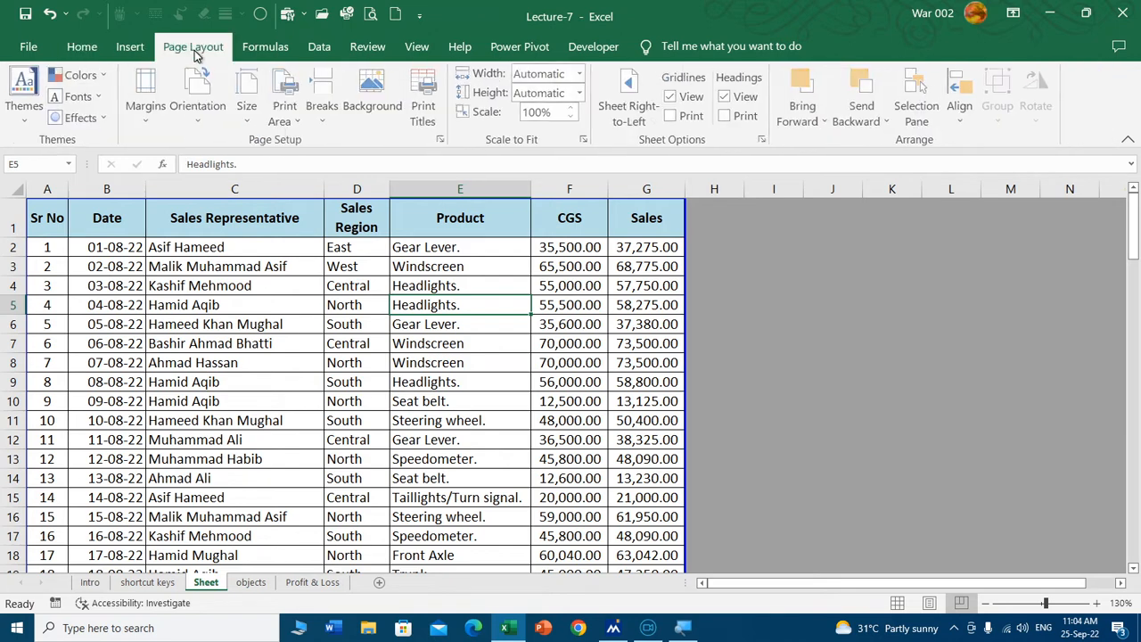
pyautogui.click(150, 116)
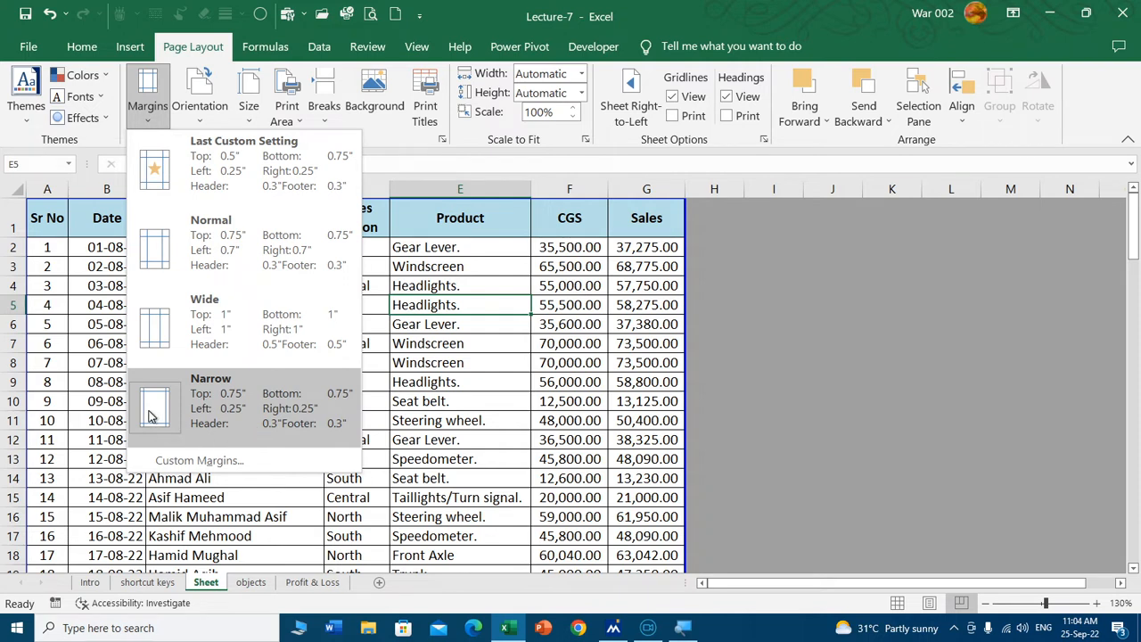
pyautogui.click(194, 462)
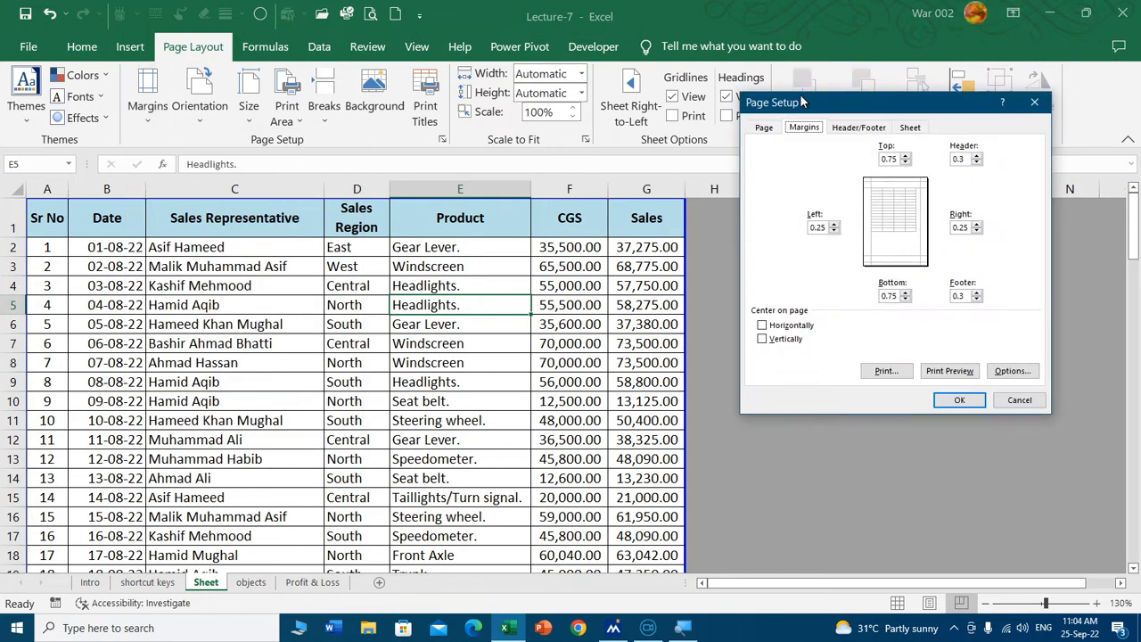
pyautogui.moveTo(806, 105); pyautogui.dragTo(521, 147)
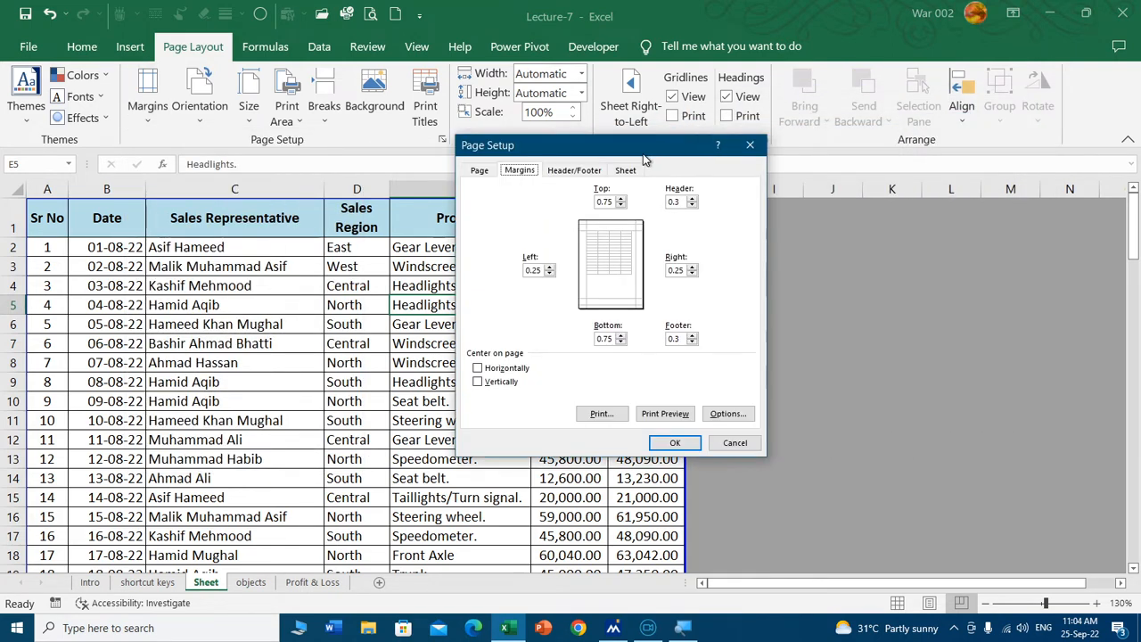
pyautogui.moveTo(639, 158); pyautogui.dragTo(580, 162)
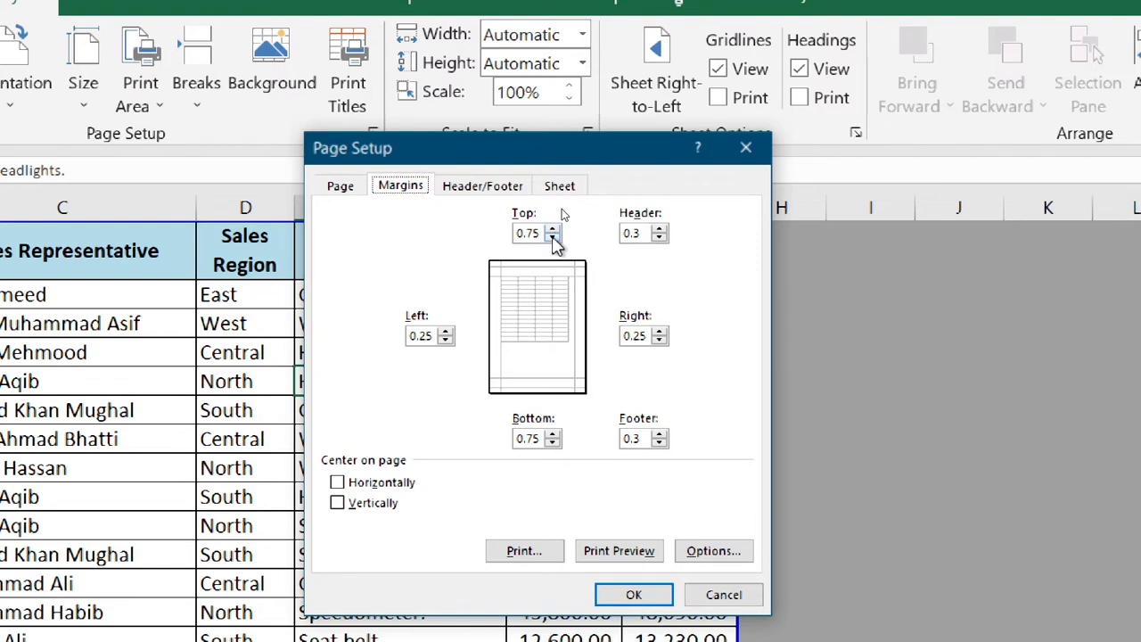
pyautogui.click(553, 238)
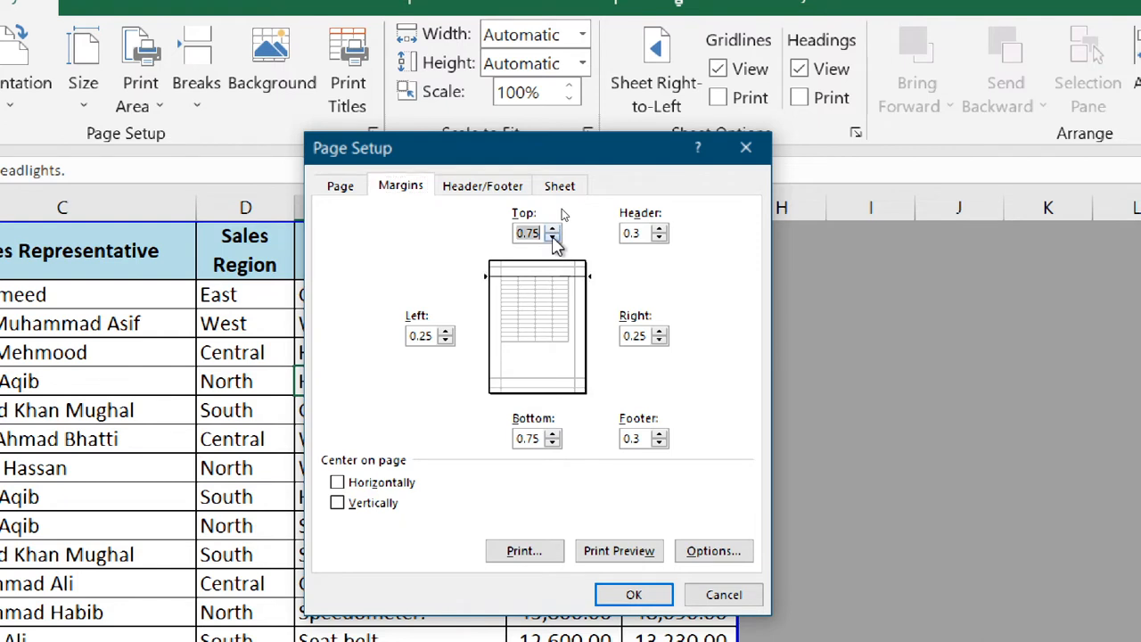
pyautogui.click(553, 444)
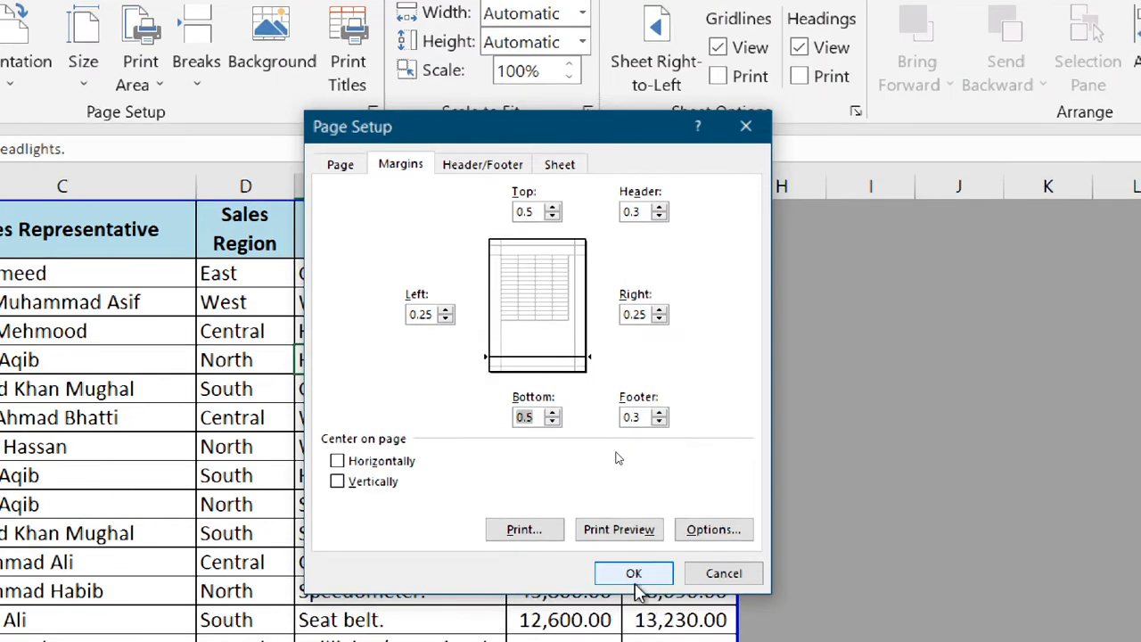
pyautogui.click(628, 535)
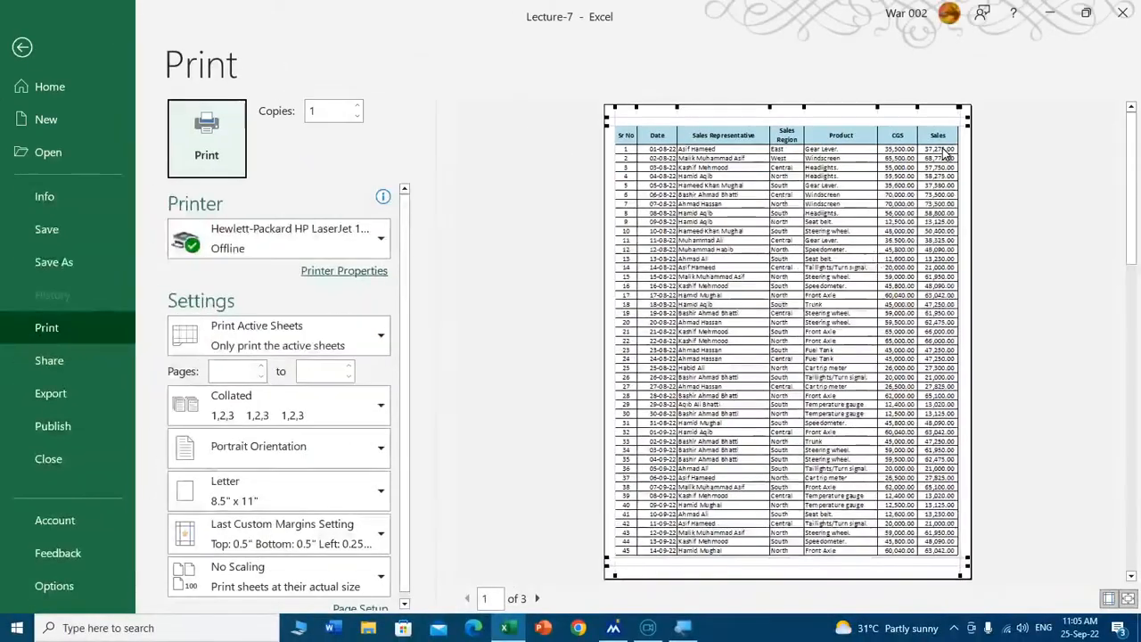
pyautogui.press('Escape')
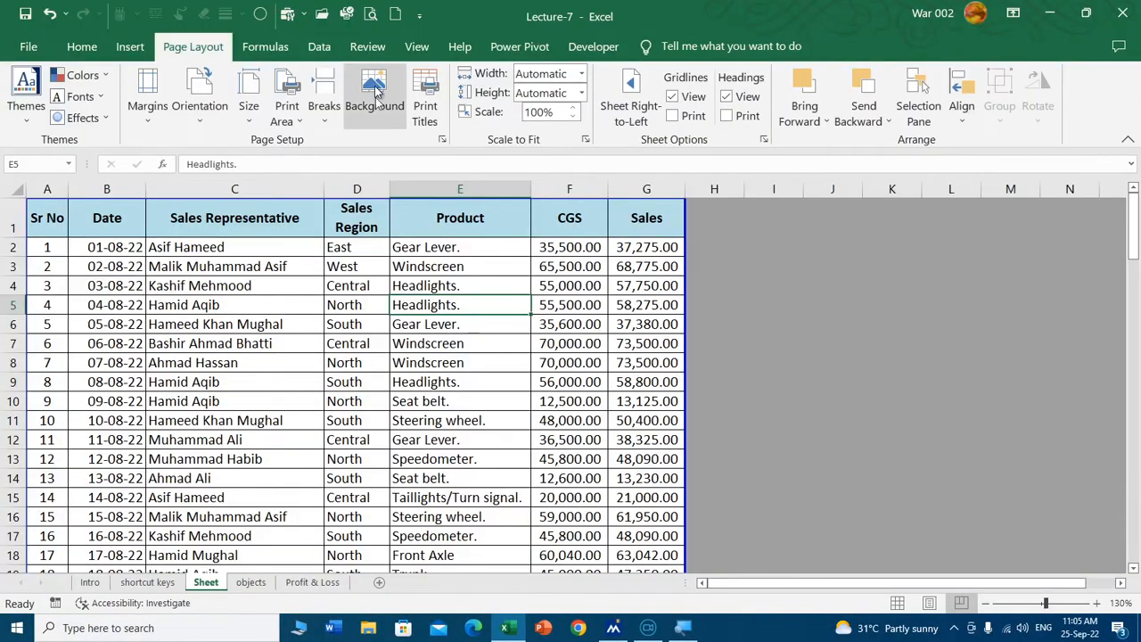
# Step: Apply the Normal margins preset to the sheet and check where its page breaks fall
pyautogui.click(152, 112)
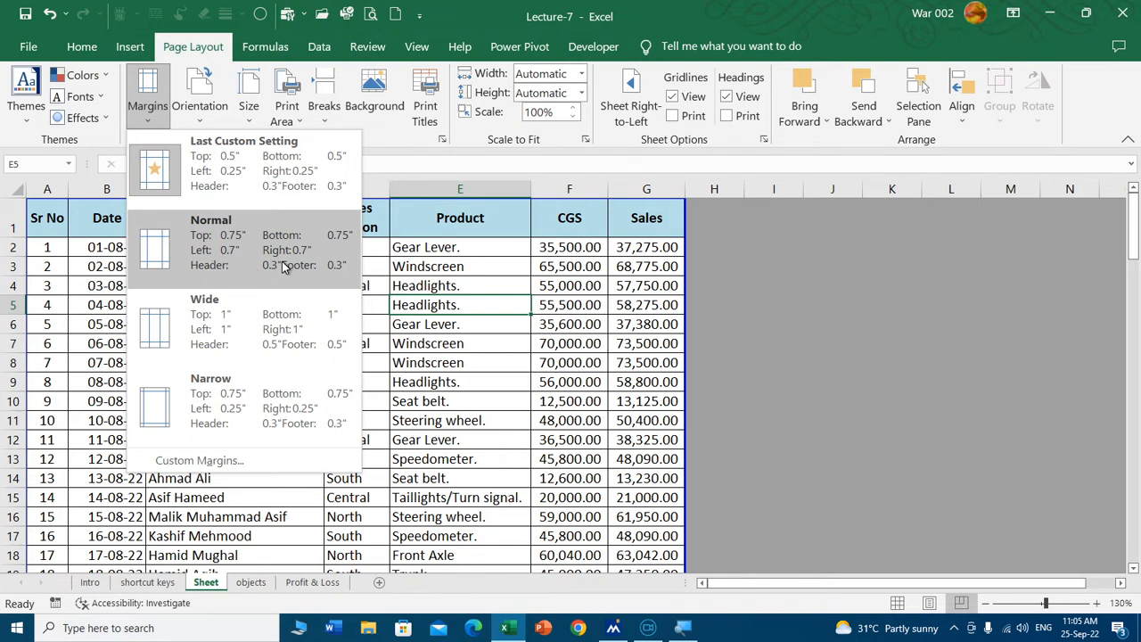
pyautogui.click(190, 253)
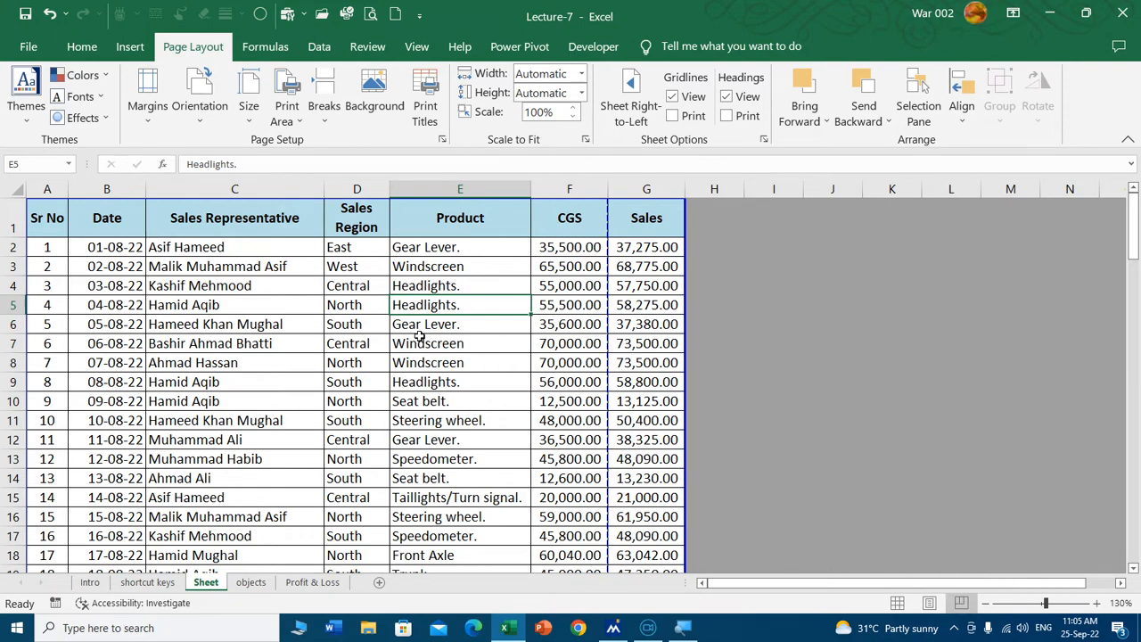
pyautogui.scroll(-3, 381, 314)
pyautogui.scroll(-3, 381, 314)
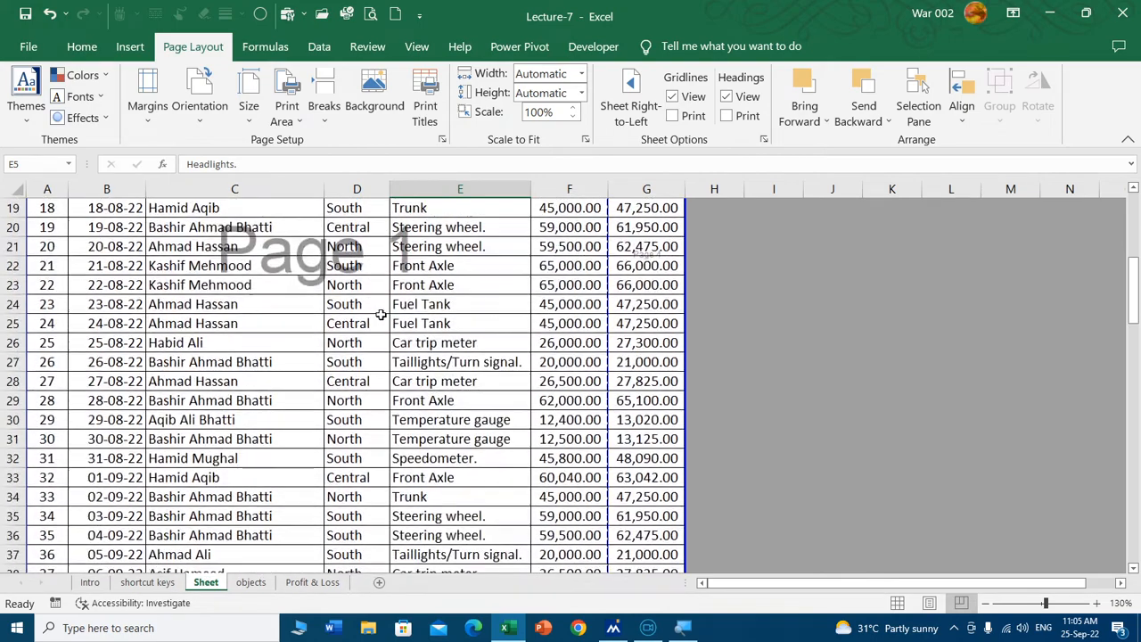
pyautogui.scroll(-4, 365, 295)
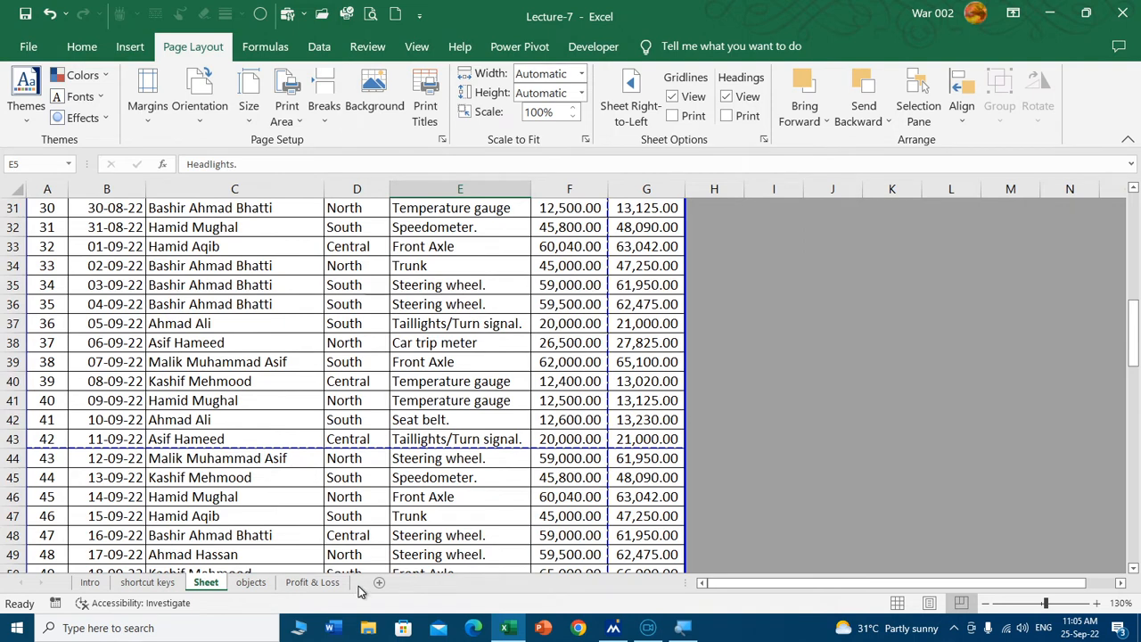
# Step: Check in the print preview which columns and rows fit on the first page, down to its last row
pyautogui.hotkey('ctrl', 'p')
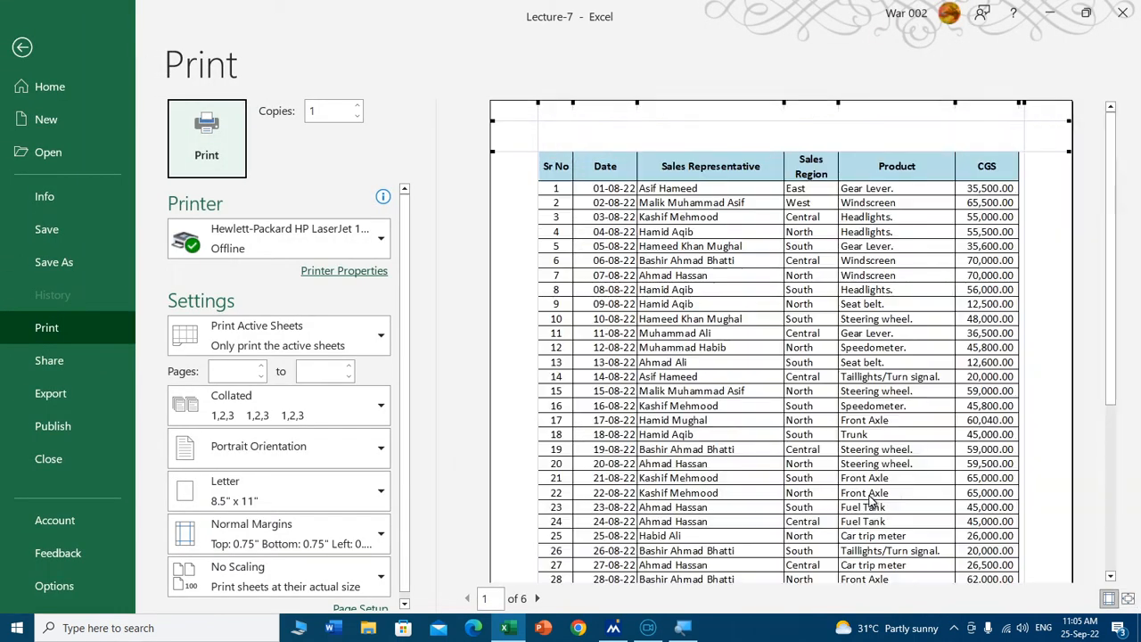
pyautogui.click(870, 499)
pyautogui.scroll(-5, 707, 442)
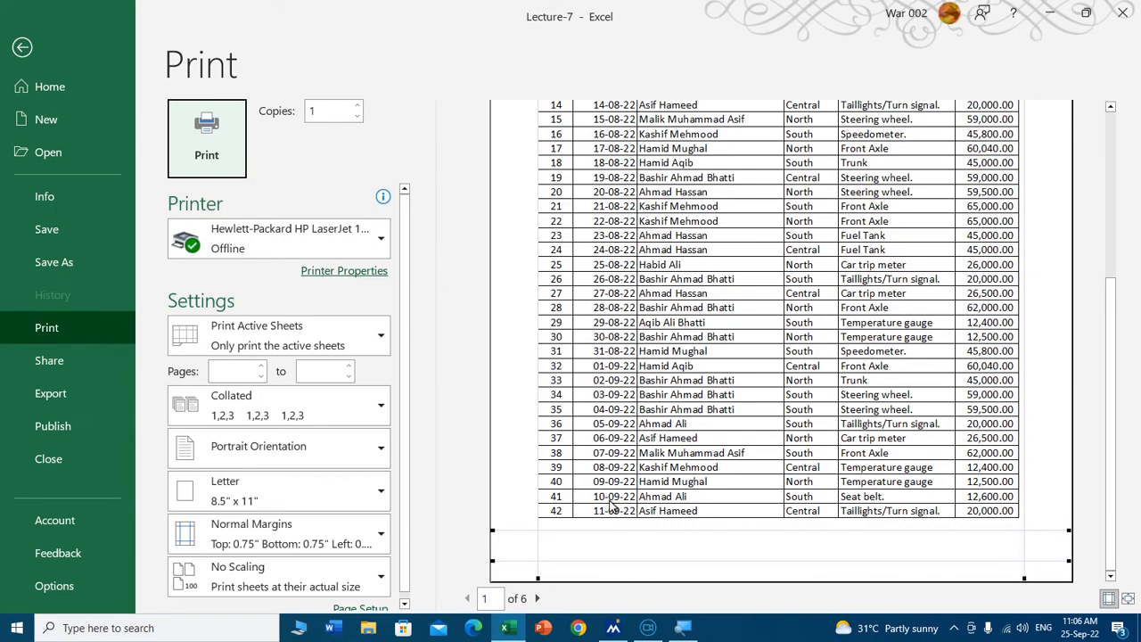
pyautogui.press('Escape')
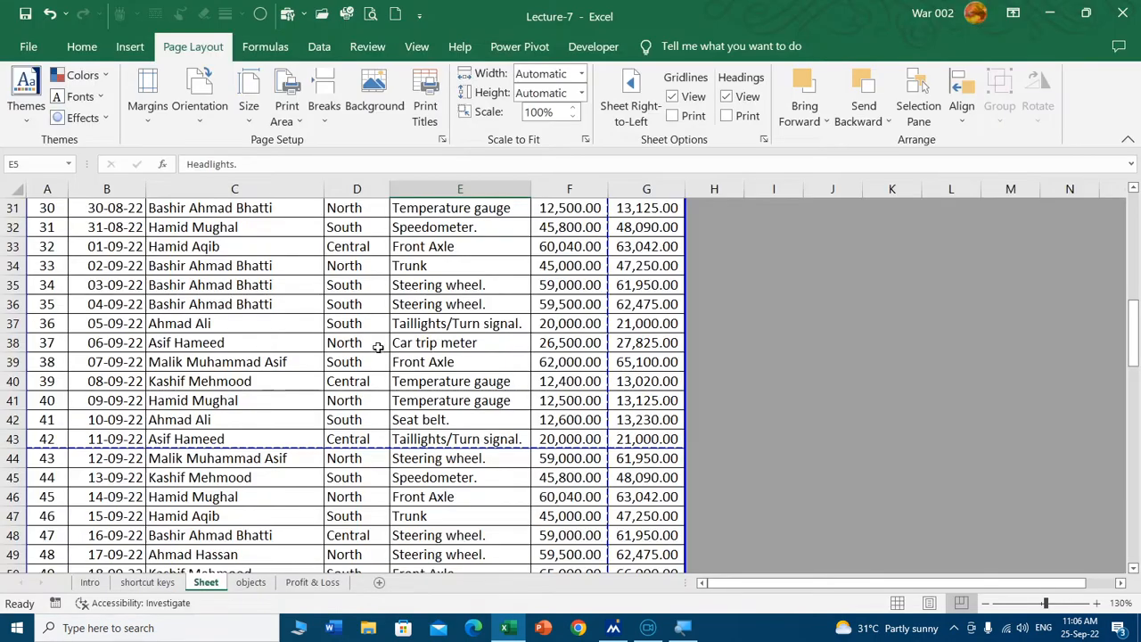
# Step: Set custom left and right page margins of 0.25 and check the columns on the first page in the print preview
pyautogui.scroll(-1, 553, 388)
pyautogui.scroll(11, 595, 399)
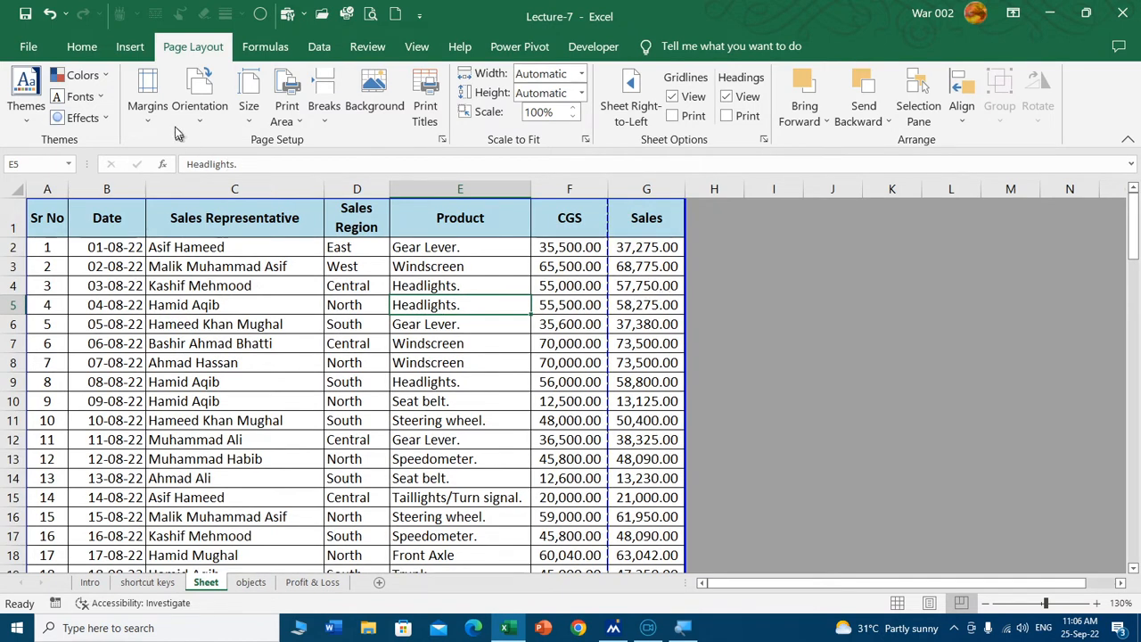
pyautogui.click(150, 114)
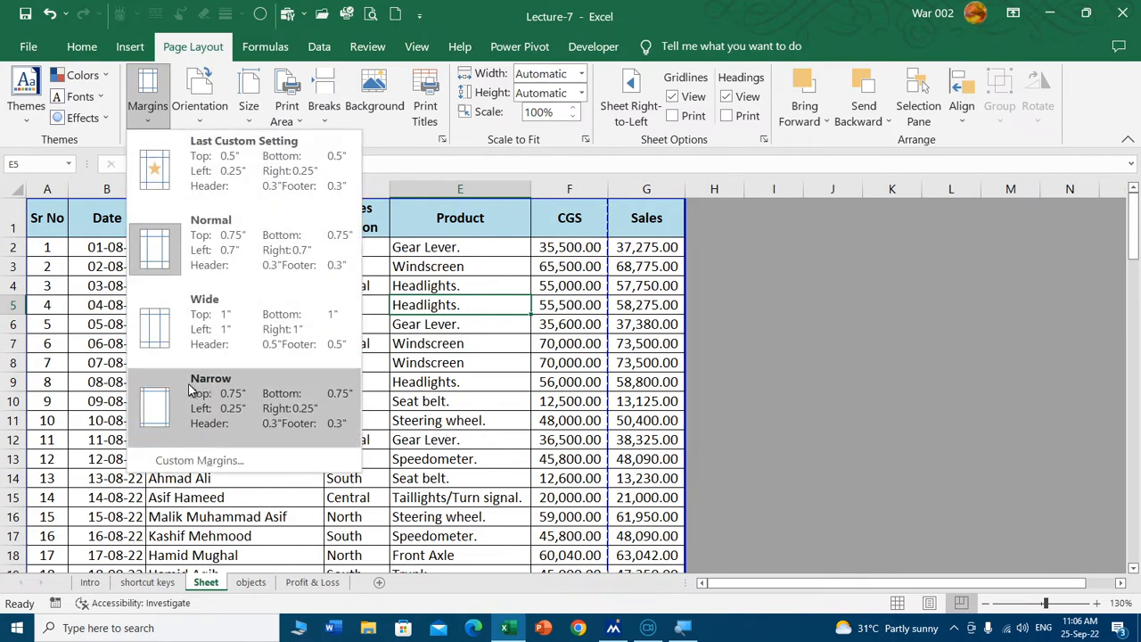
pyautogui.click(237, 461)
pyautogui.click(489, 278)
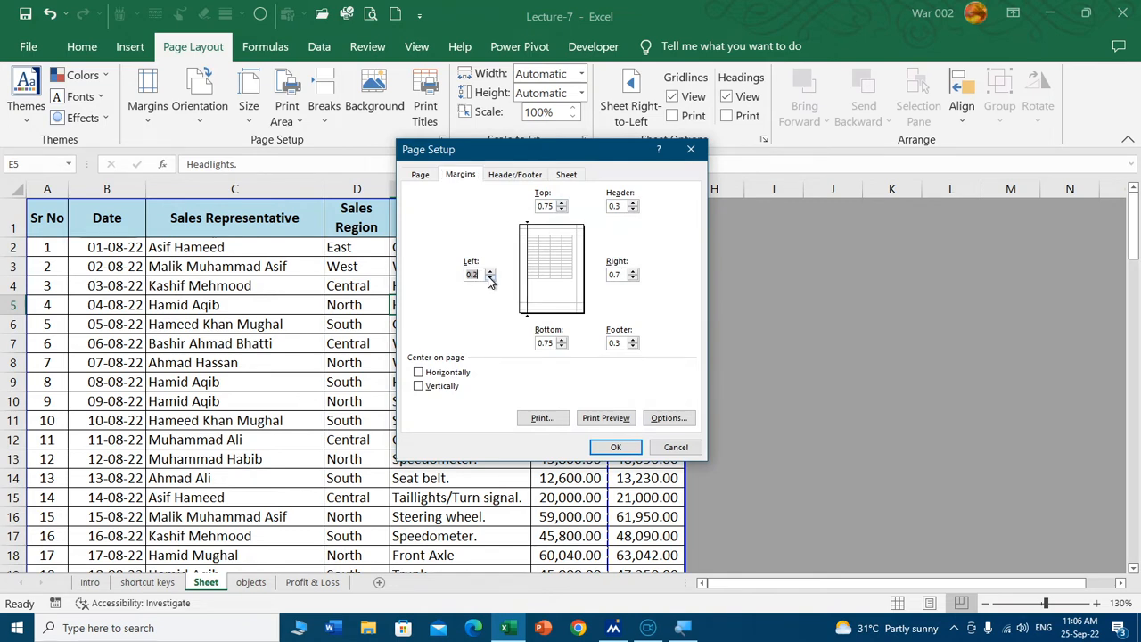
pyautogui.click(482, 275)
pyautogui.click(625, 274)
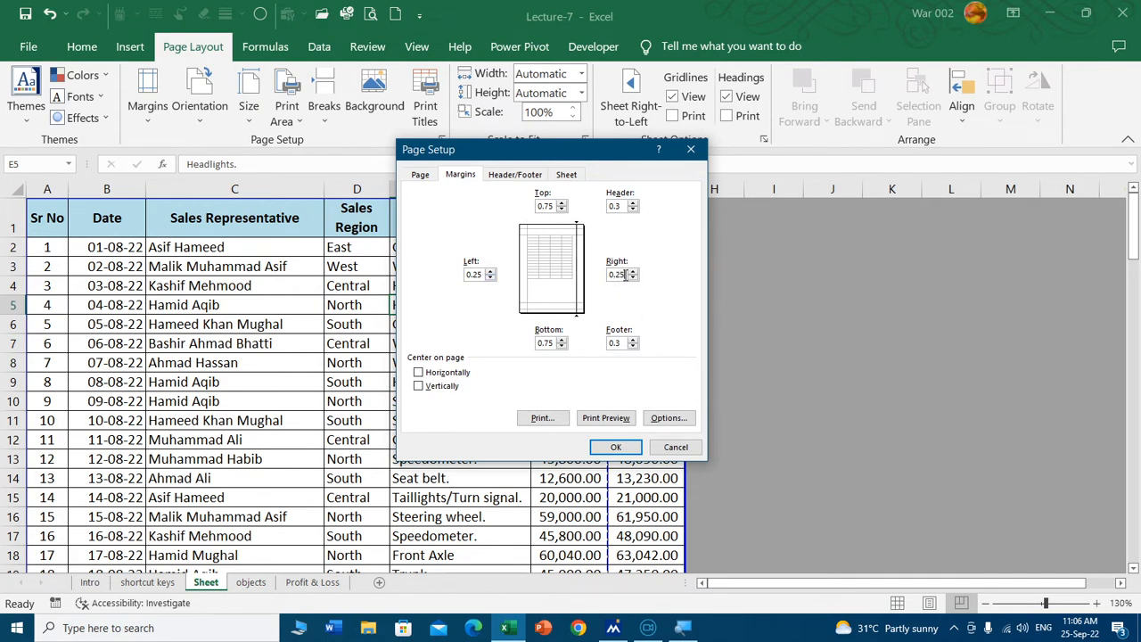
pyautogui.click(612, 444)
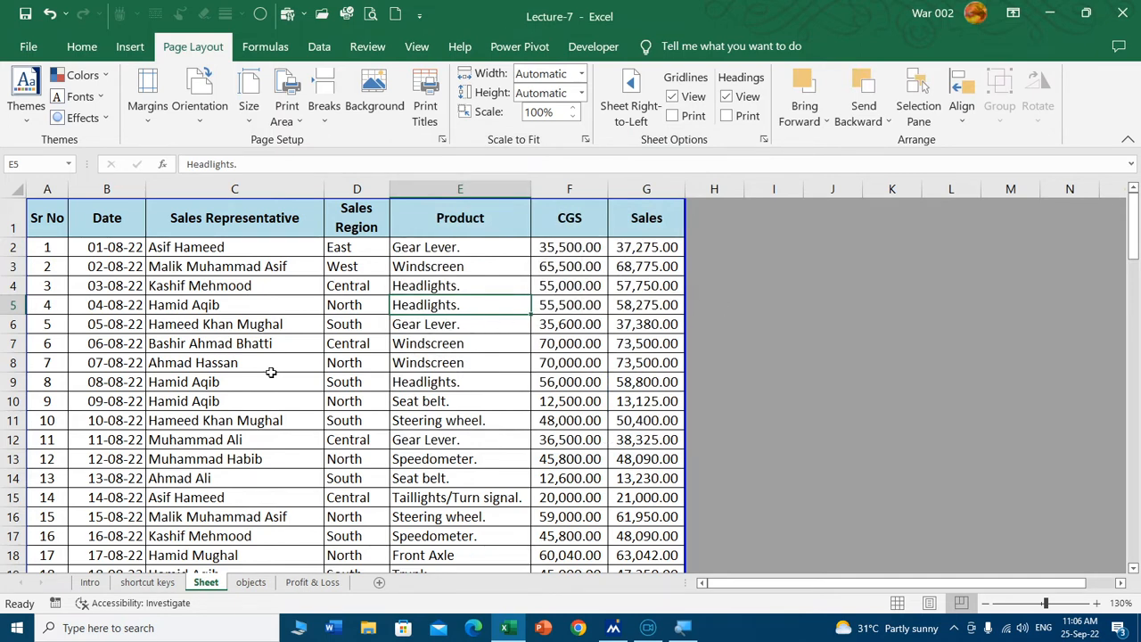
pyautogui.hotkey('ctrl', 'p')
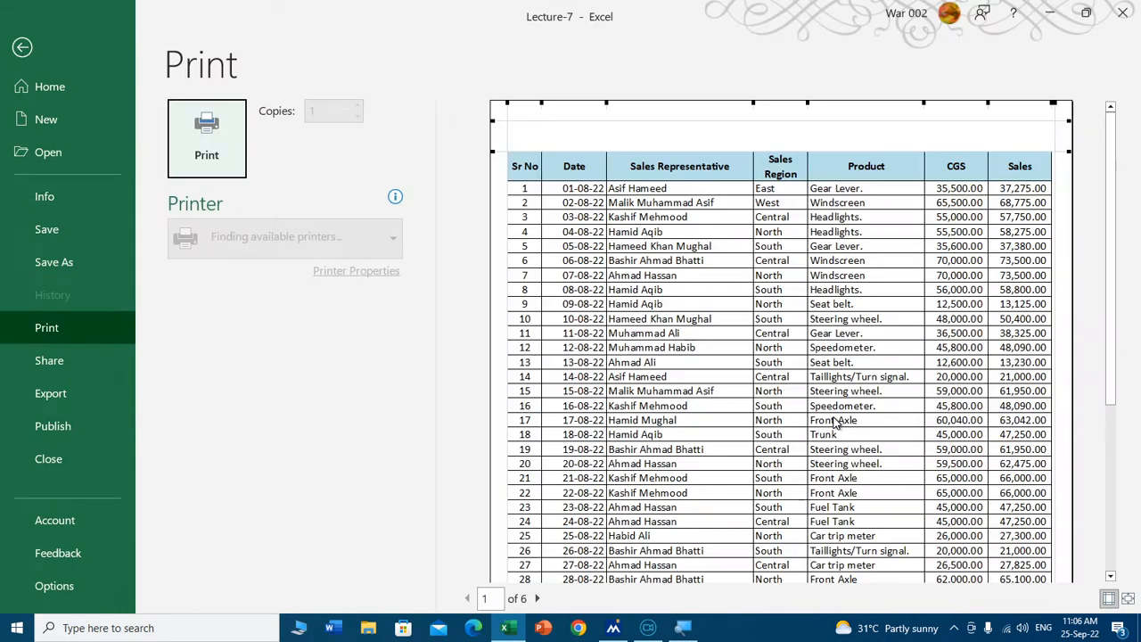
pyautogui.press('Escape')
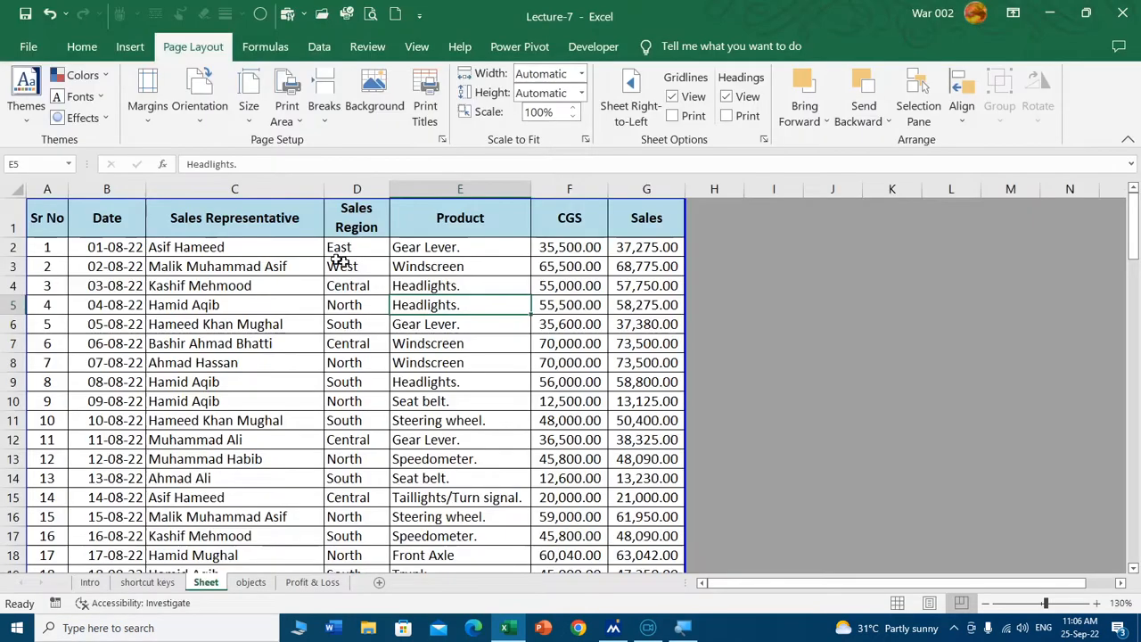
pyautogui.click(147, 94)
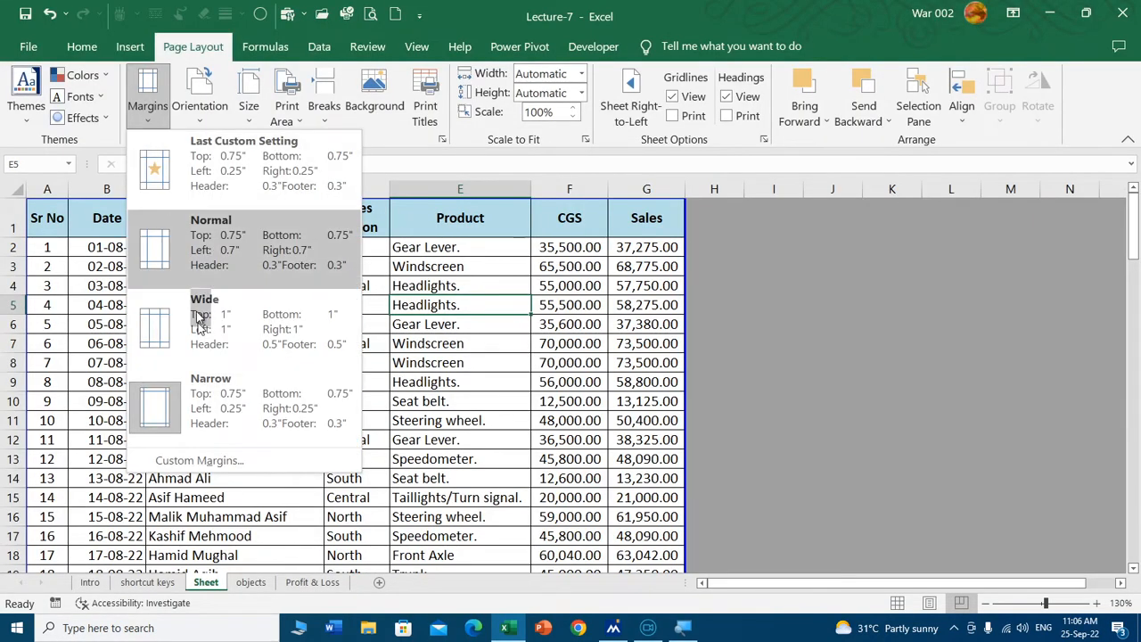
pyautogui.press('Escape')
pyautogui.click(202, 105)
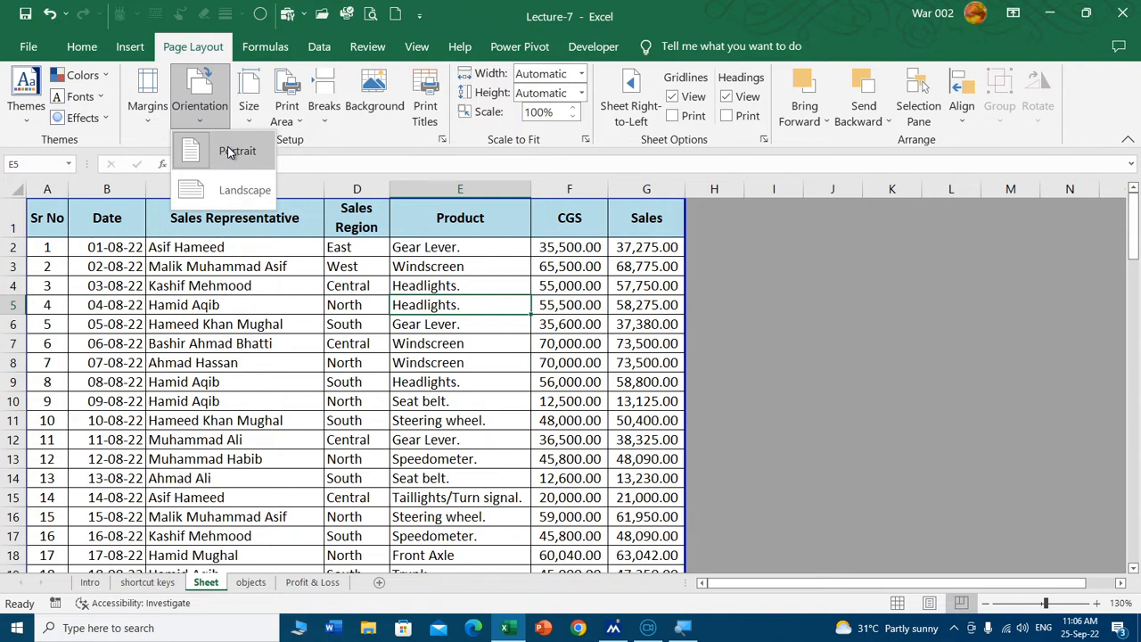
pyautogui.click(207, 408)
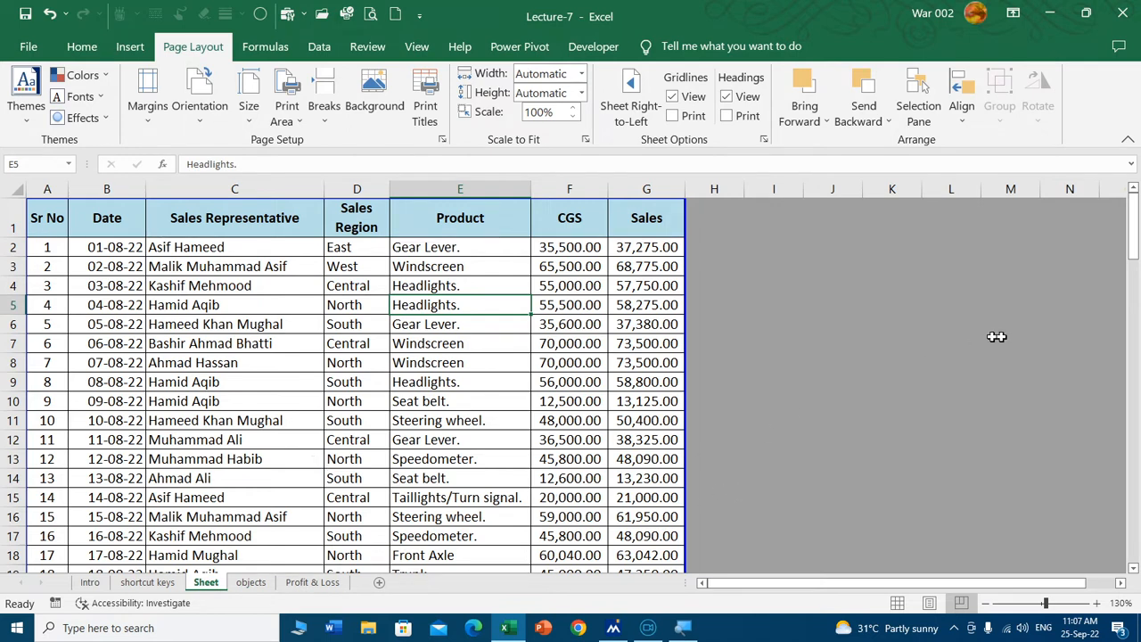
pyautogui.click(1079, 230)
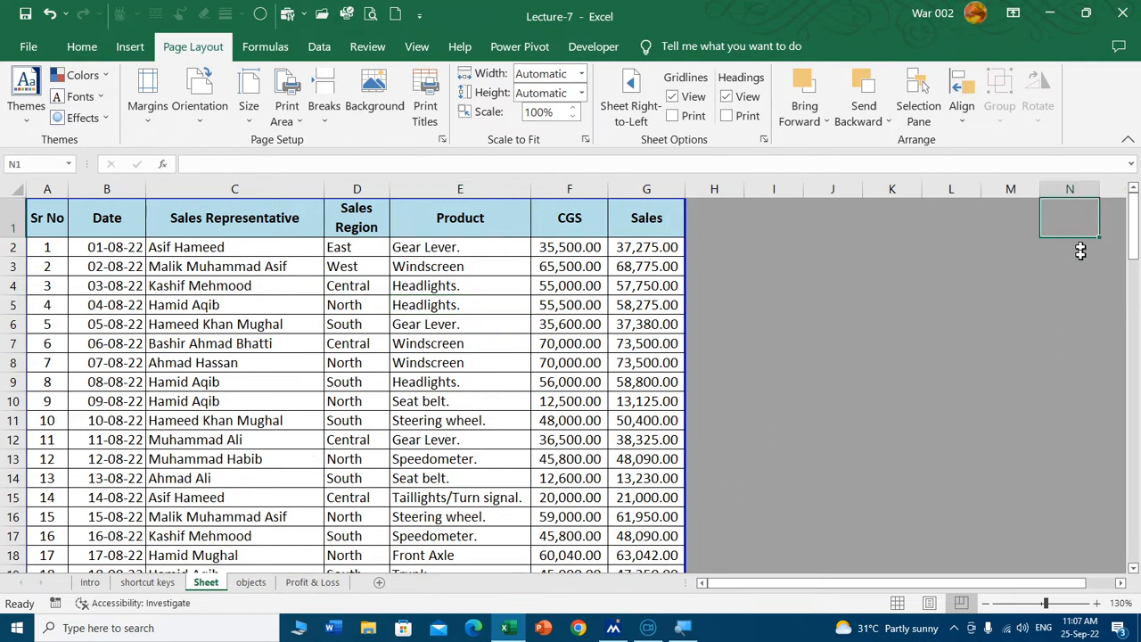
pyautogui.click(1085, 429)
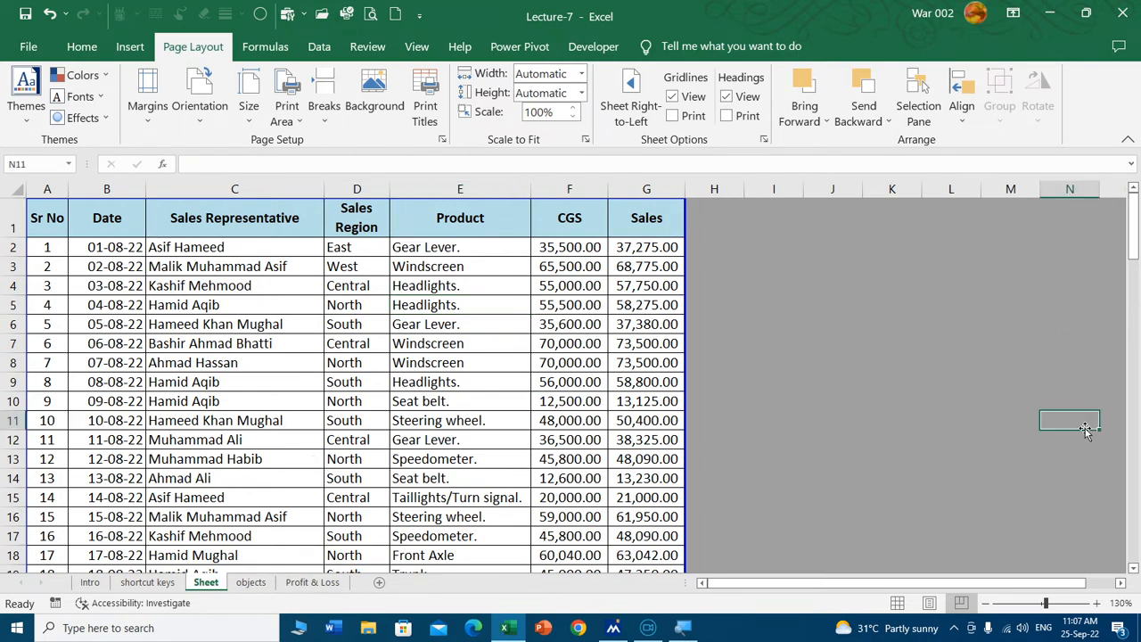
# Step: Change the page orientation of the sheet to Landscape
pyautogui.click(201, 127)
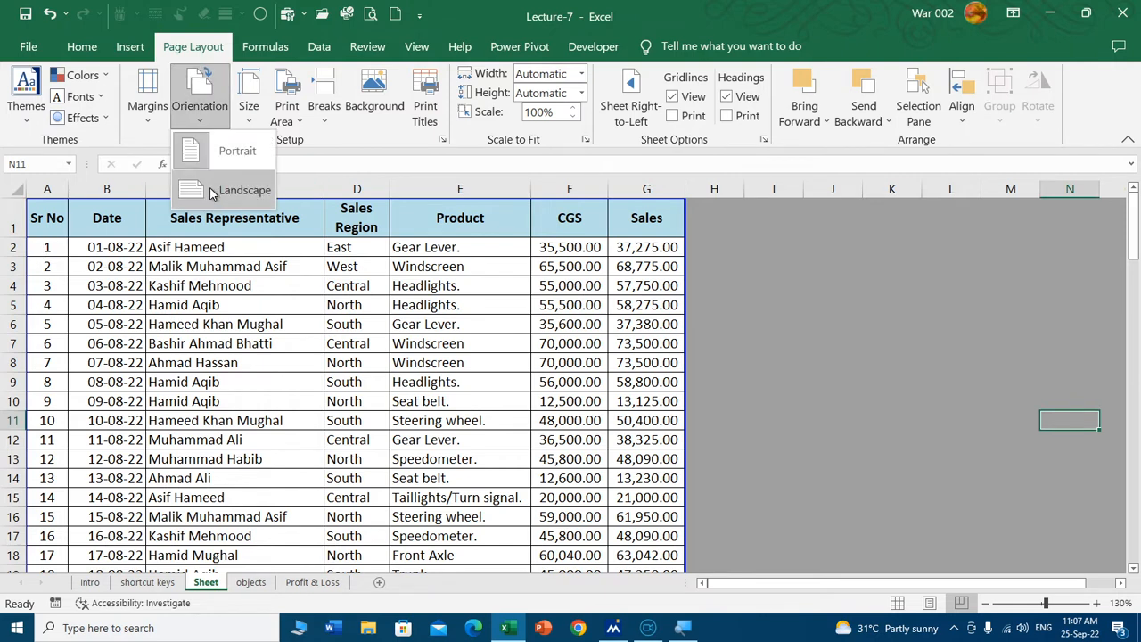
pyautogui.click(214, 193)
pyautogui.click(203, 111)
pyautogui.click(248, 188)
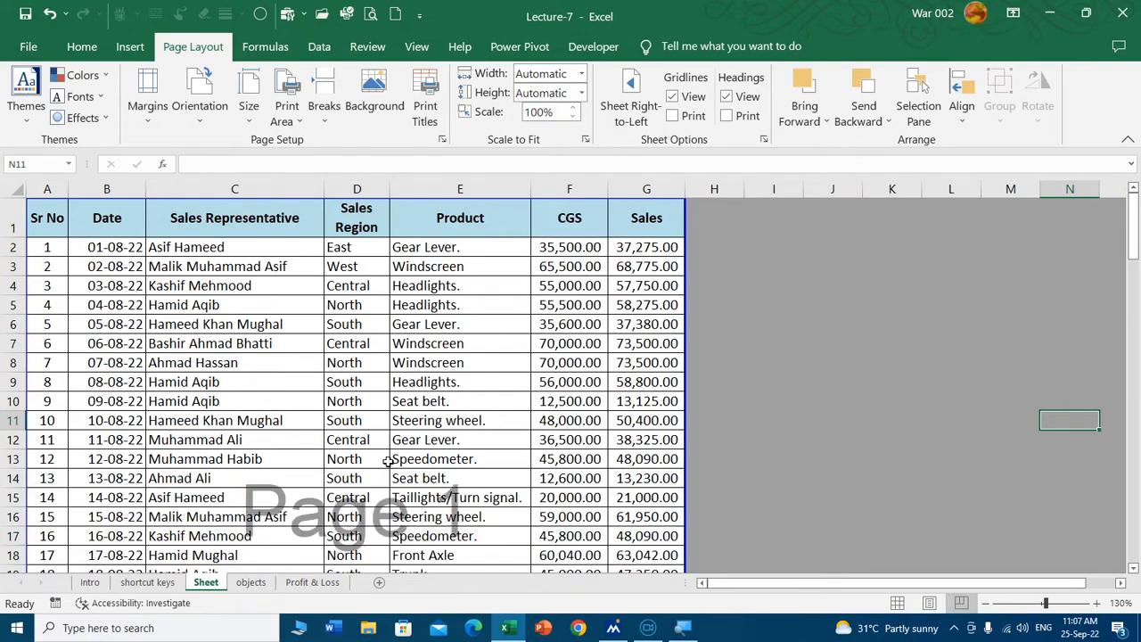
# Step: Review the landscape page in the print preview, switch it to Portrait Orientation and return to the worksheet
pyautogui.hotkey('ctrl', 'p')
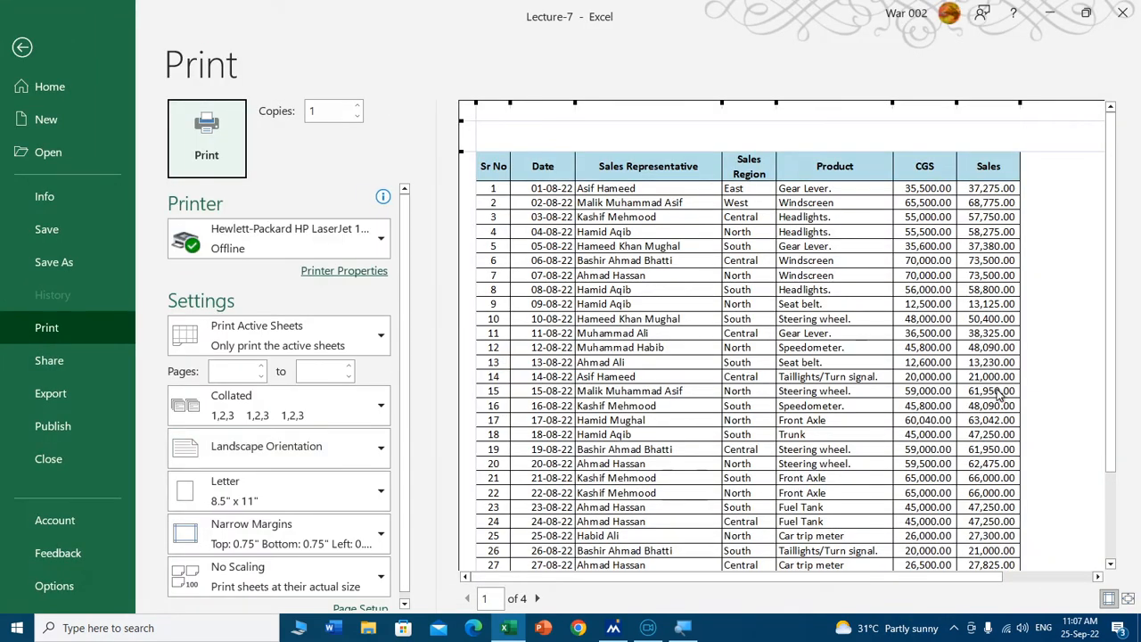
pyautogui.scroll(-1, 889, 387)
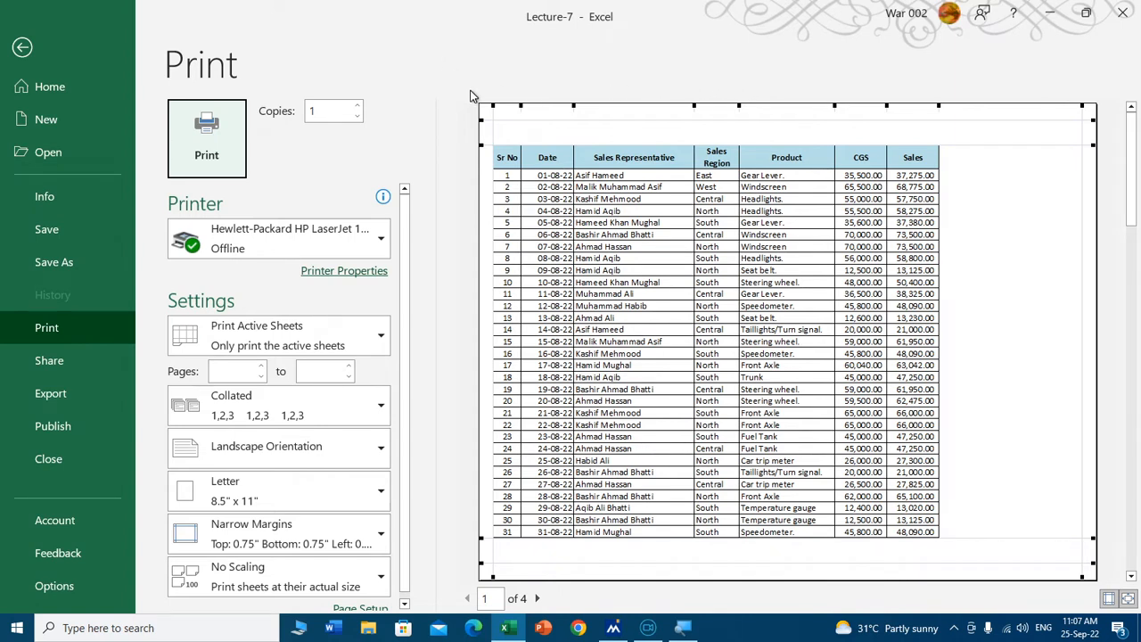
pyautogui.click(321, 446)
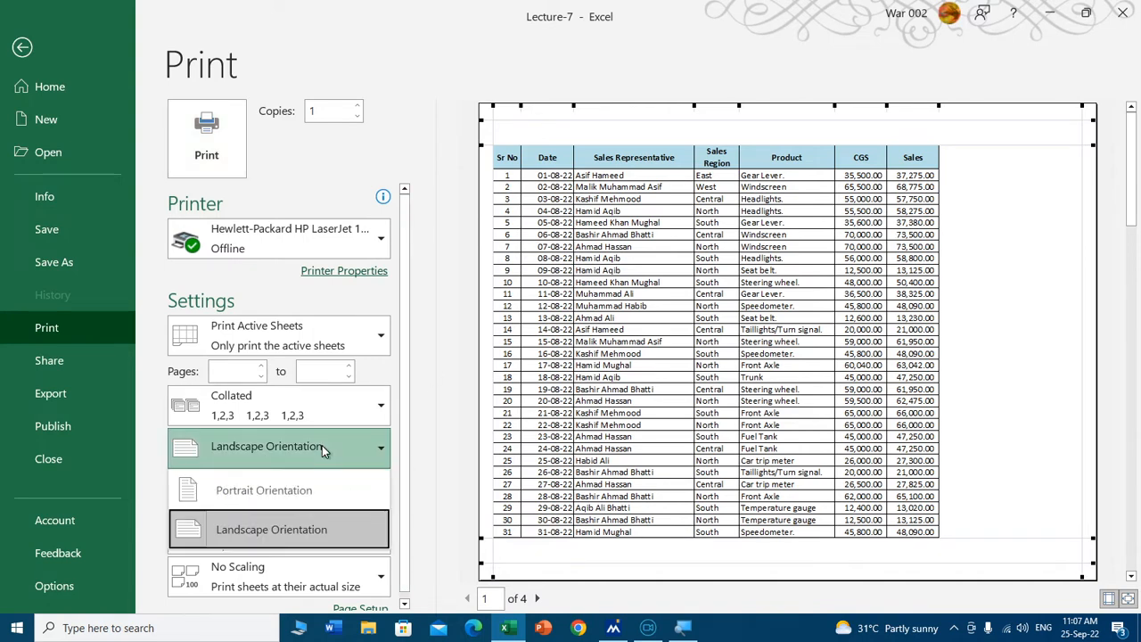
pyautogui.click(294, 494)
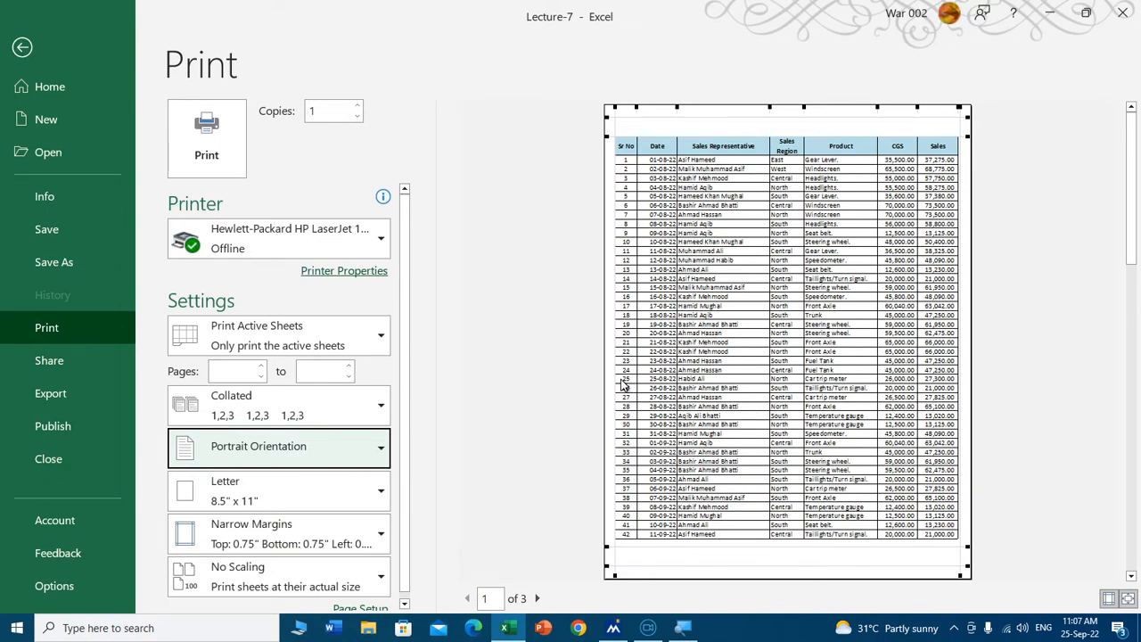
pyautogui.press('Escape')
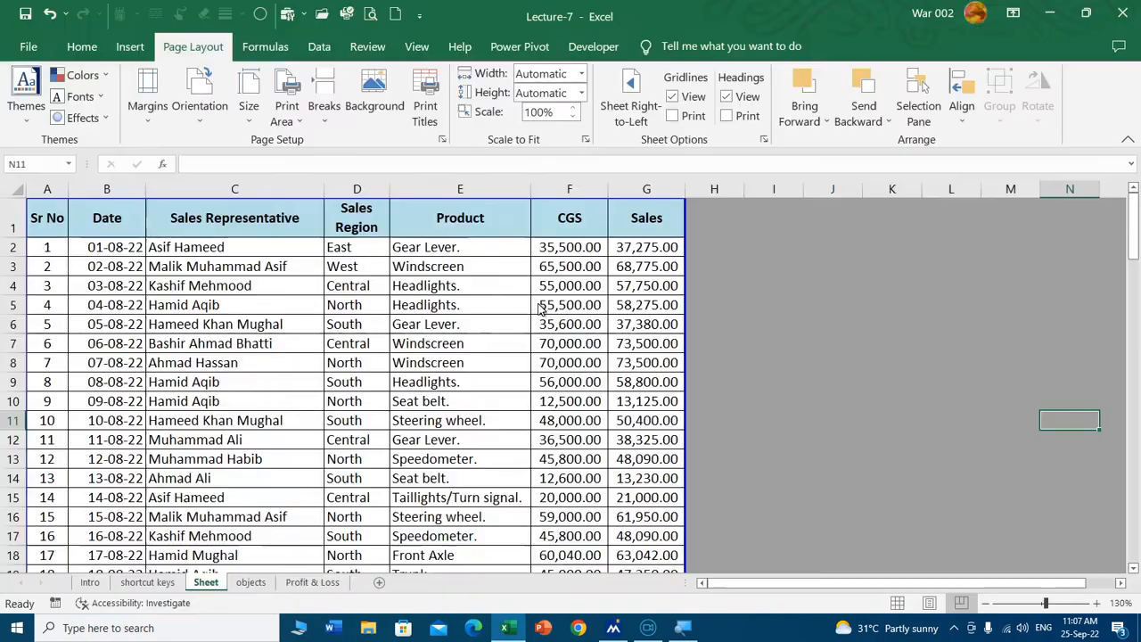
# Step: Try the A4 paper size on the sheet and set it back to Letter
pyautogui.click(250, 125)
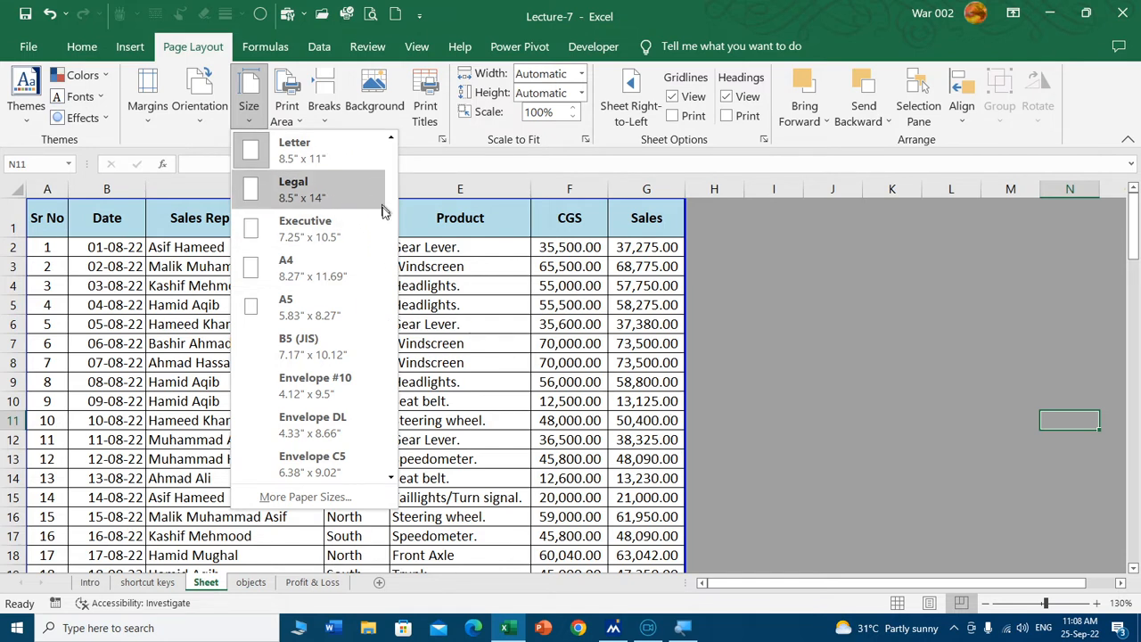
pyautogui.click(321, 265)
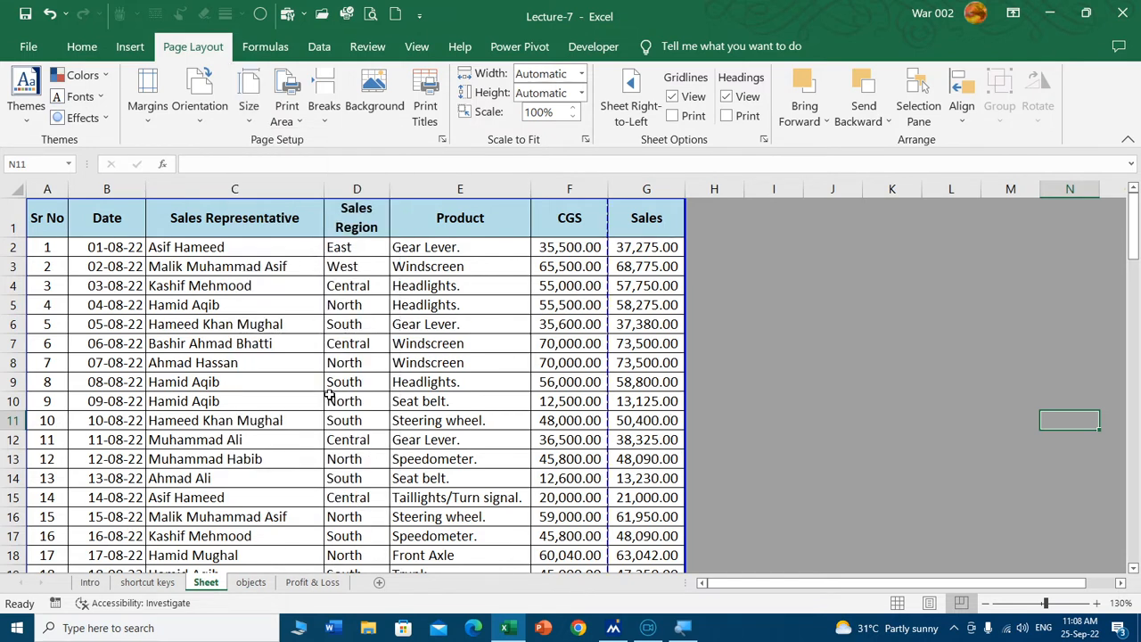
pyautogui.click(247, 118)
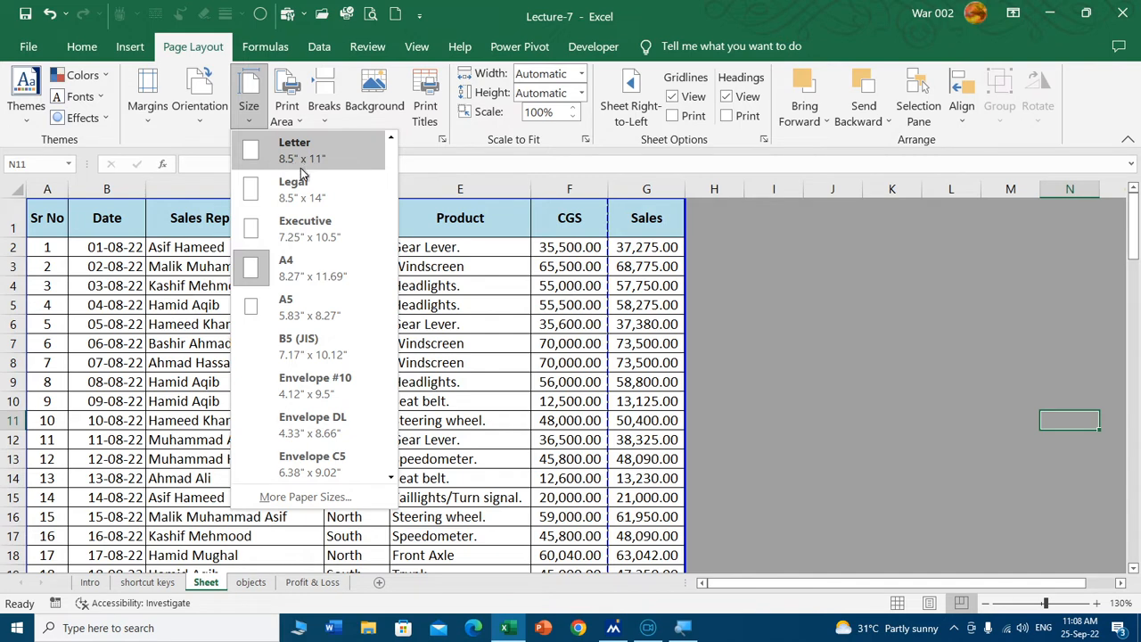
pyautogui.click(301, 161)
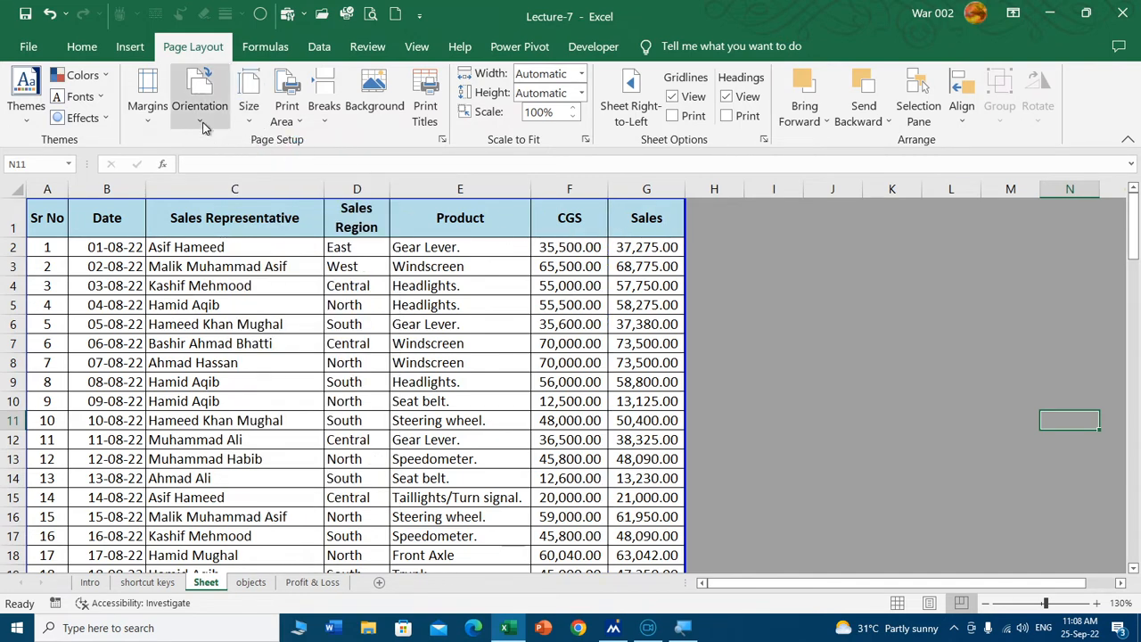
# Step: Look through the available paper sizes for the sheet and keep Letter selected
pyautogui.click(248, 115)
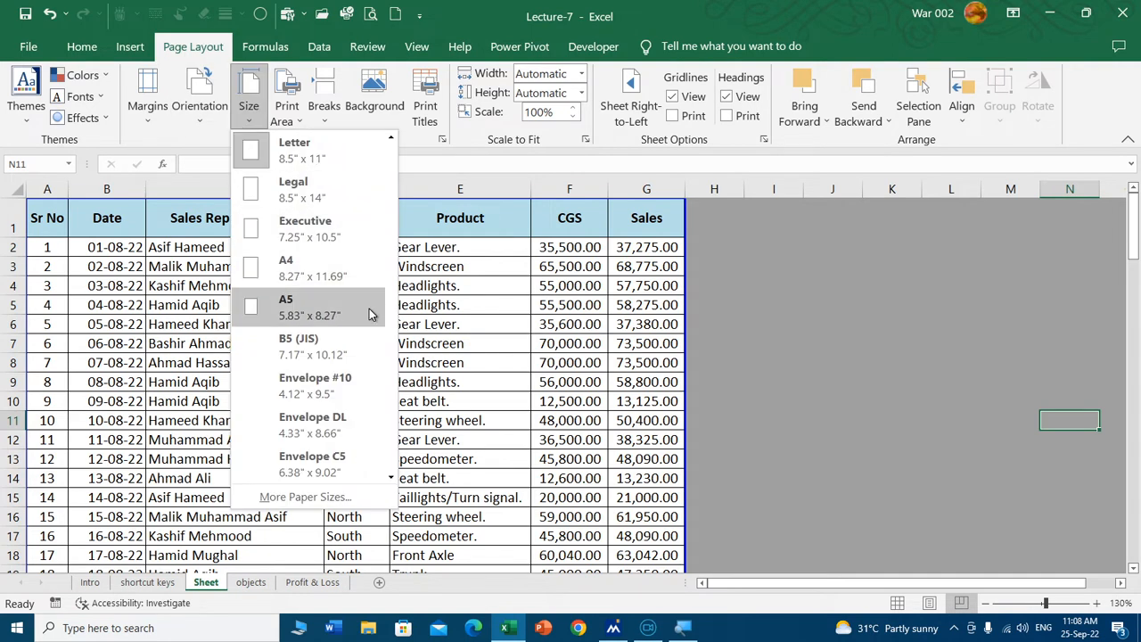
pyautogui.click(393, 476)
pyautogui.click(394, 475)
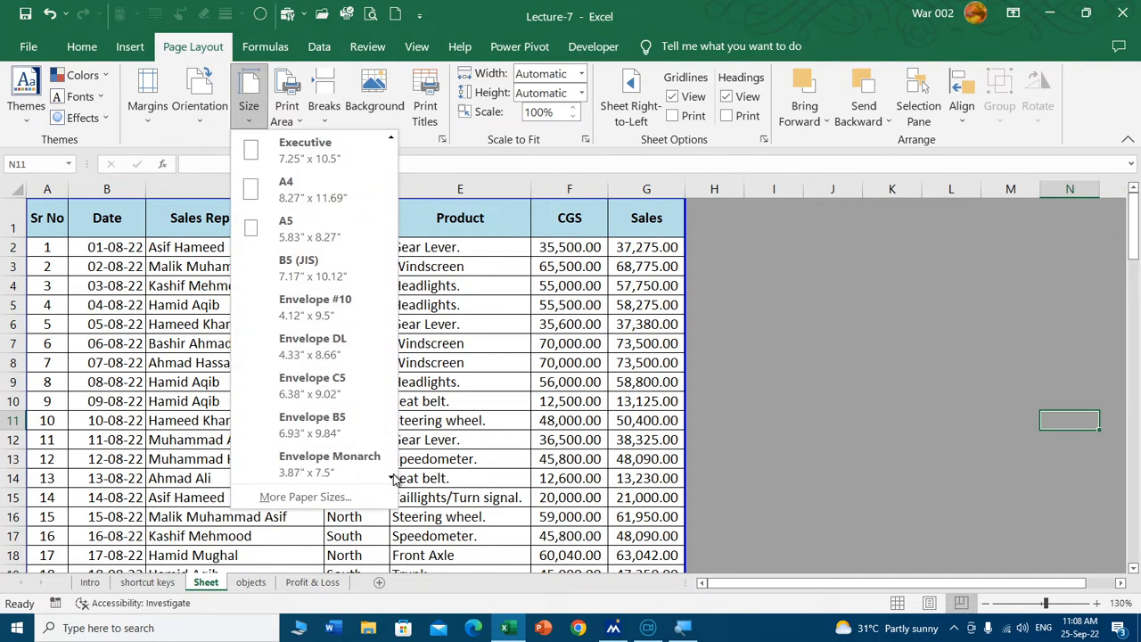
pyautogui.click(393, 476)
pyautogui.click(393, 476)
pyautogui.click(393, 476)
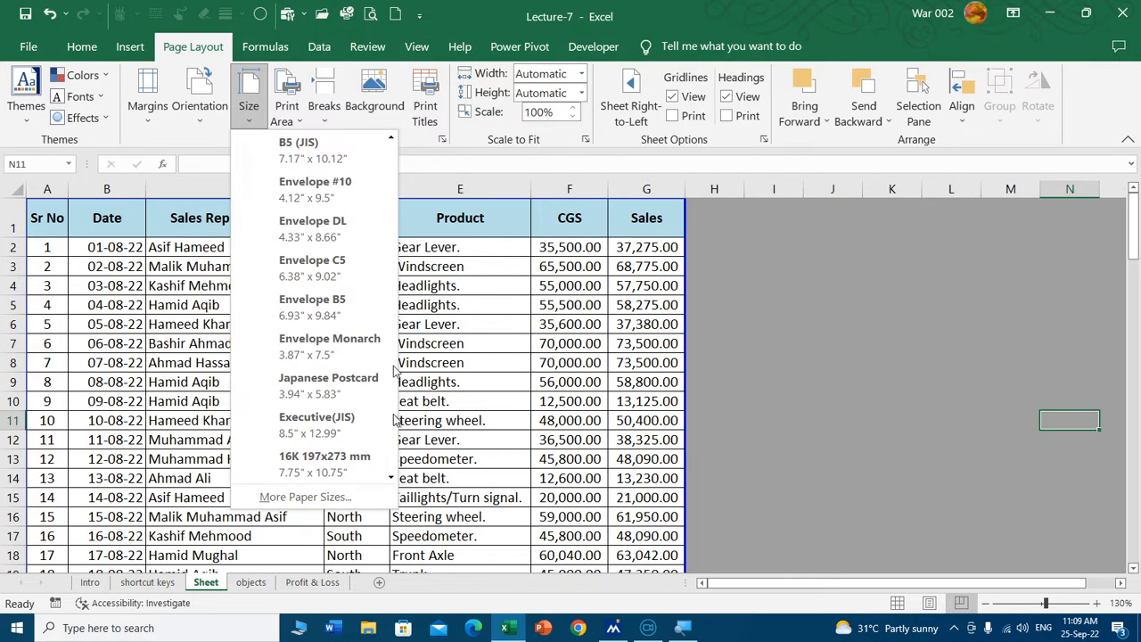
pyautogui.click(392, 140)
pyautogui.click(392, 140)
pyautogui.click(392, 140)
pyautogui.click(392, 140)
pyautogui.click(392, 140)
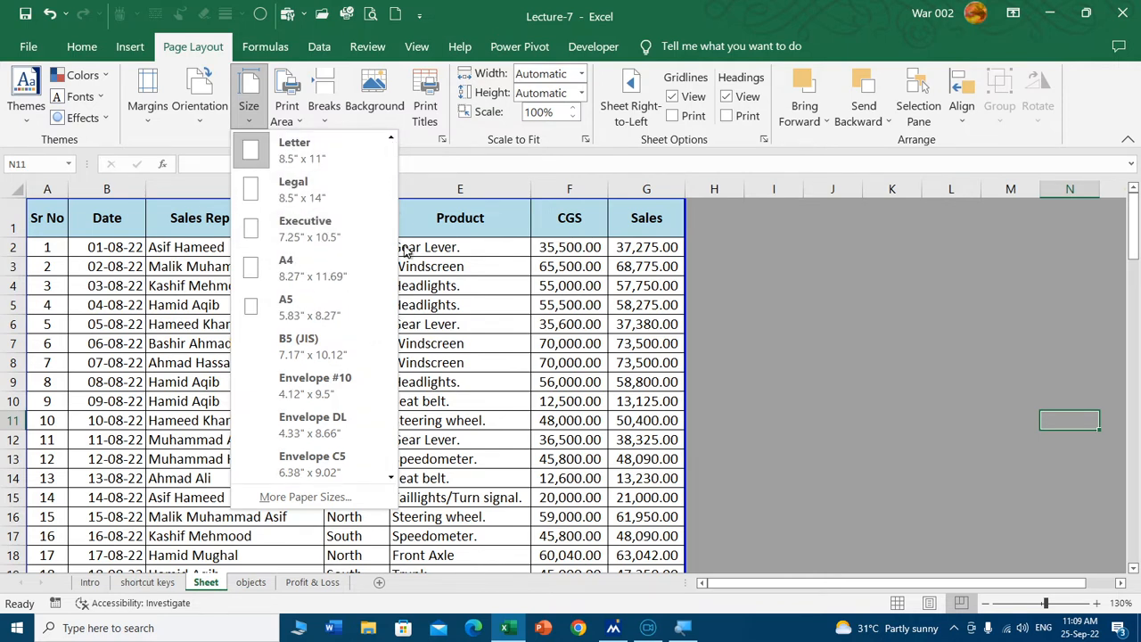
pyautogui.click(332, 164)
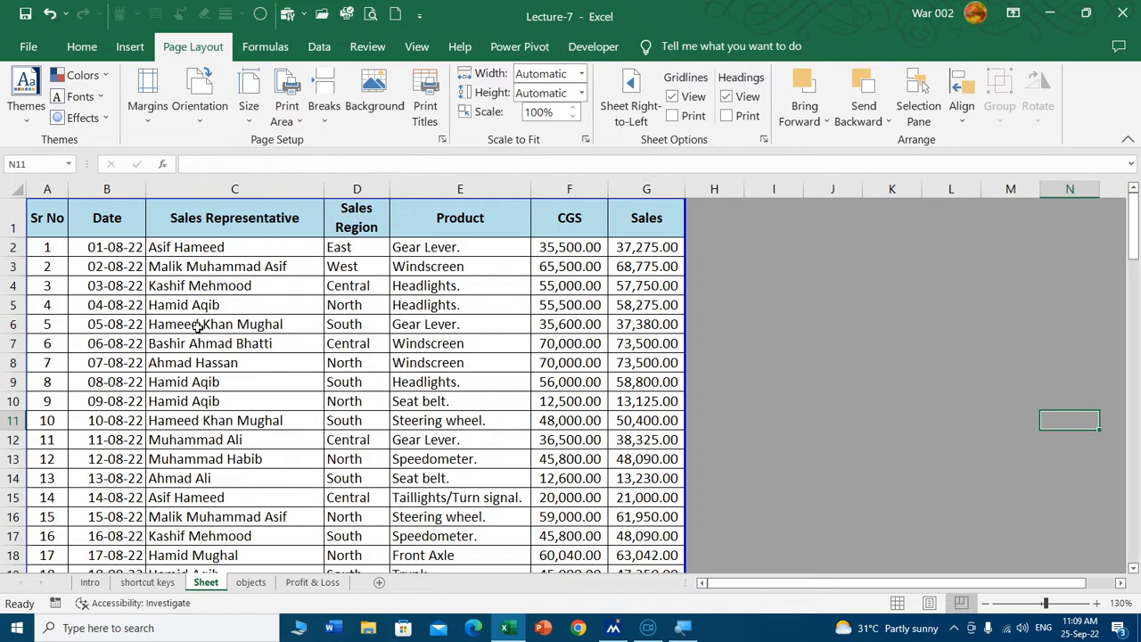
# Step: Examine the paper size choices under More Paper Sizes in Page Setup and leave without changing anything
pyautogui.click(249, 118)
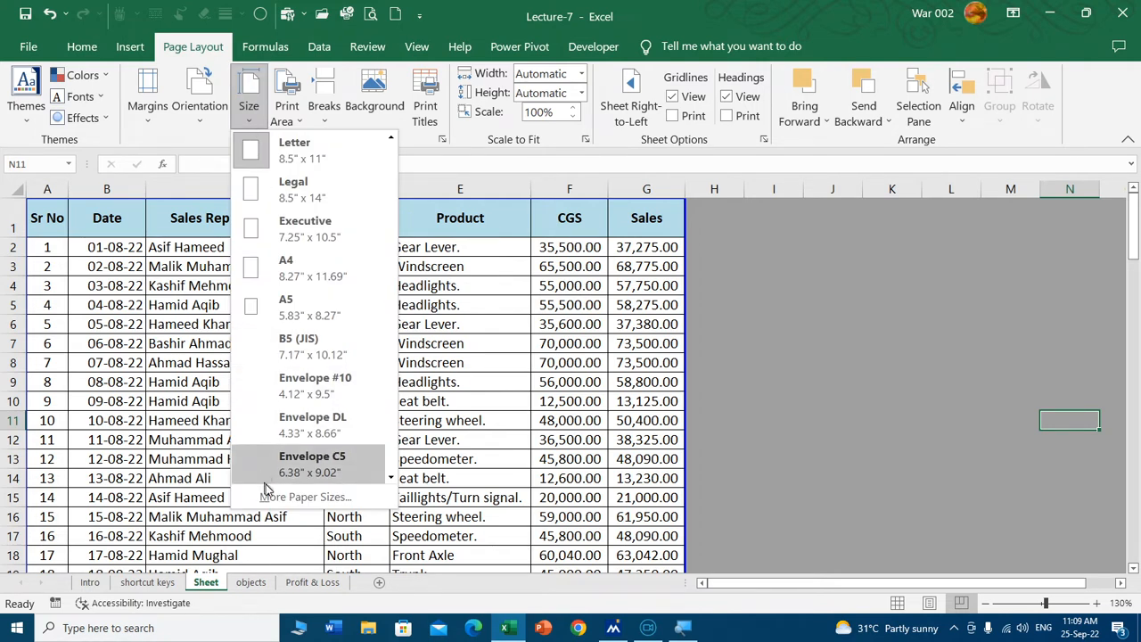
pyautogui.click(303, 496)
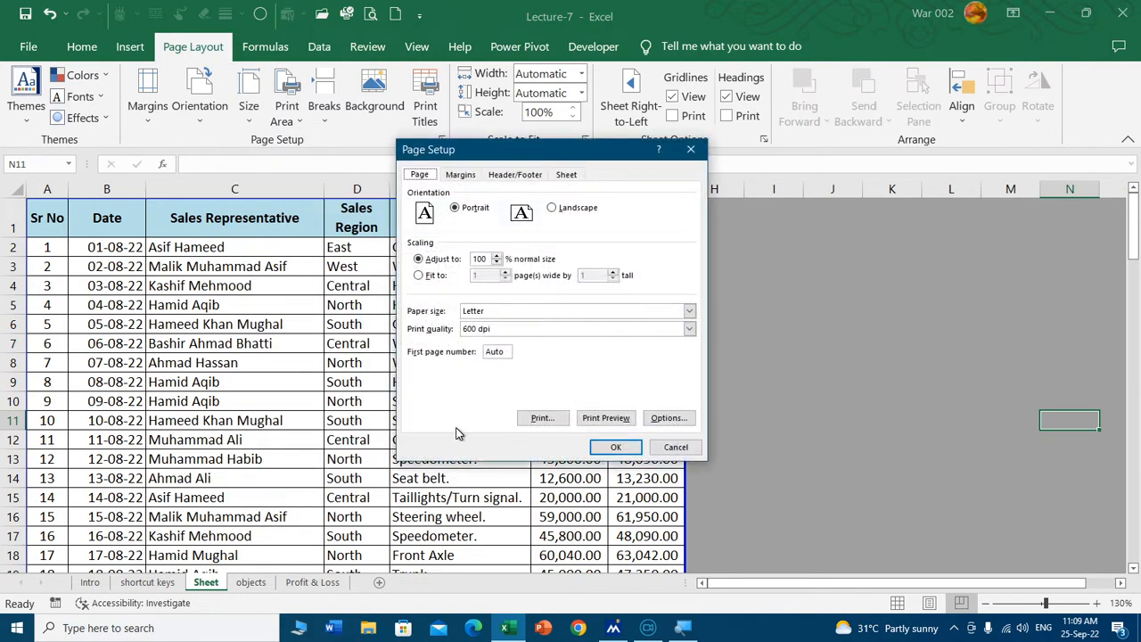
pyautogui.click(690, 311)
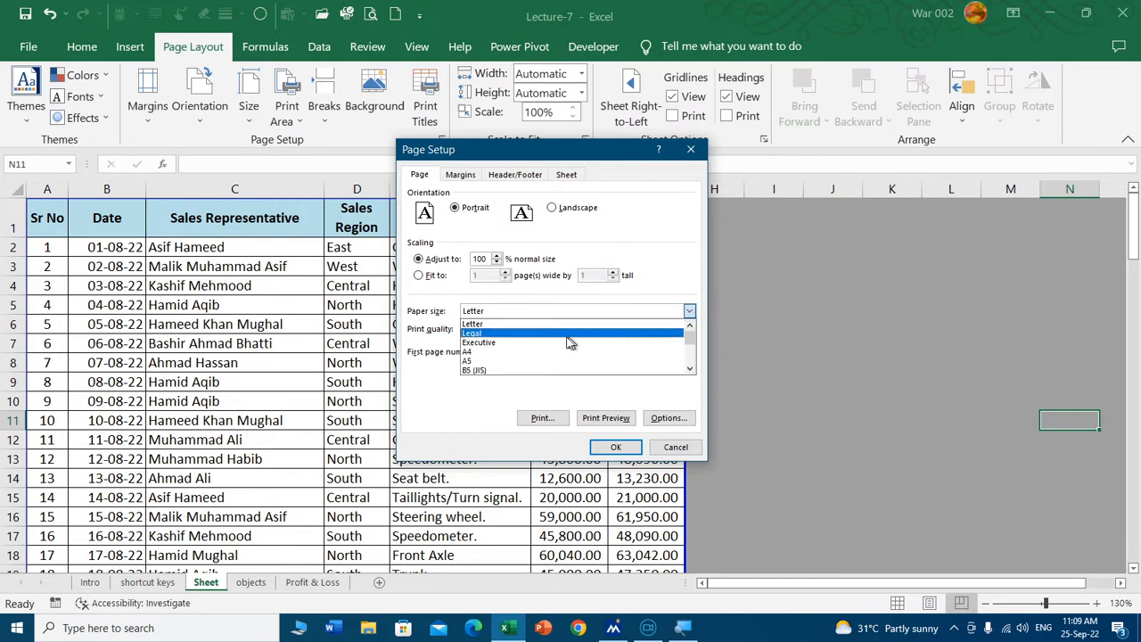
pyautogui.click(691, 371)
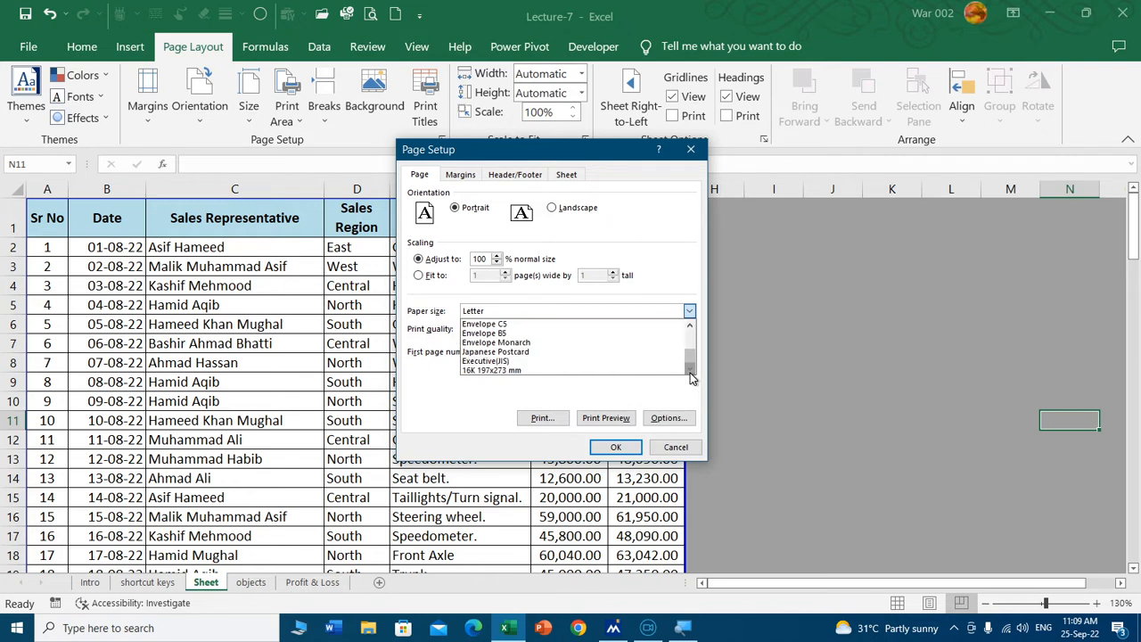
pyautogui.click(493, 395)
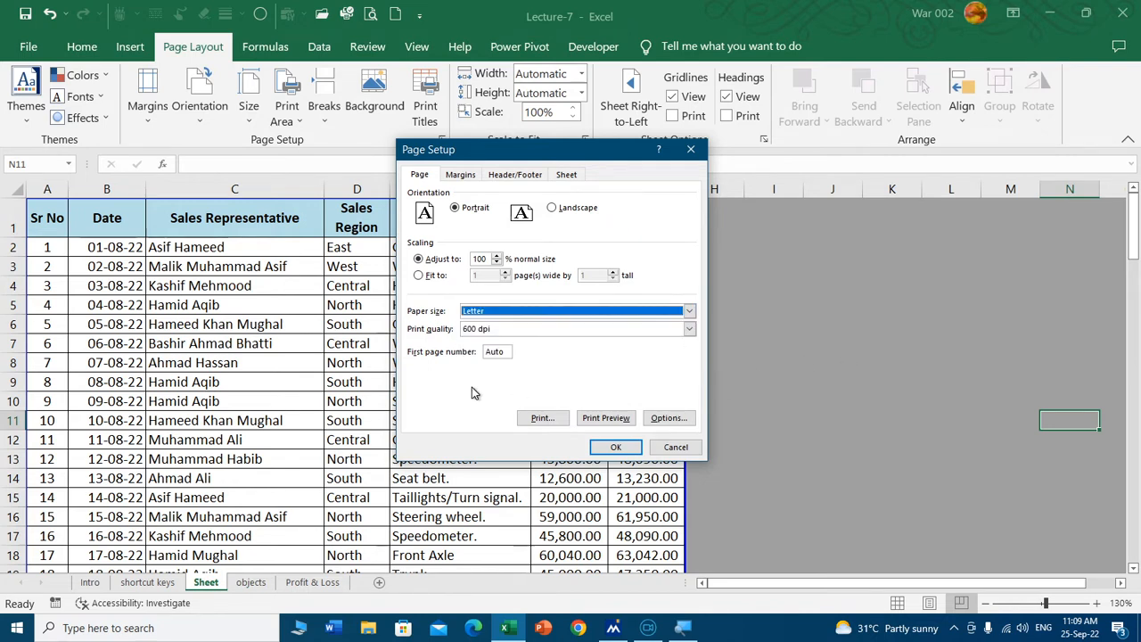
pyautogui.click(675, 447)
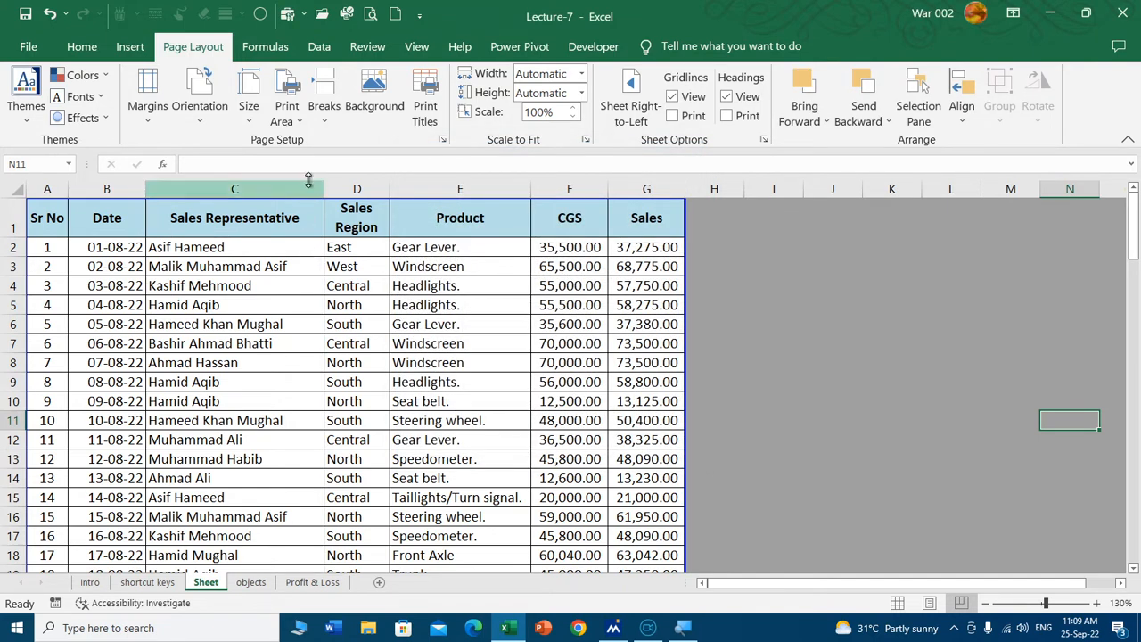
# Step: Set the print area to the header and the first ten records, A1:G11
pyautogui.click(294, 118)
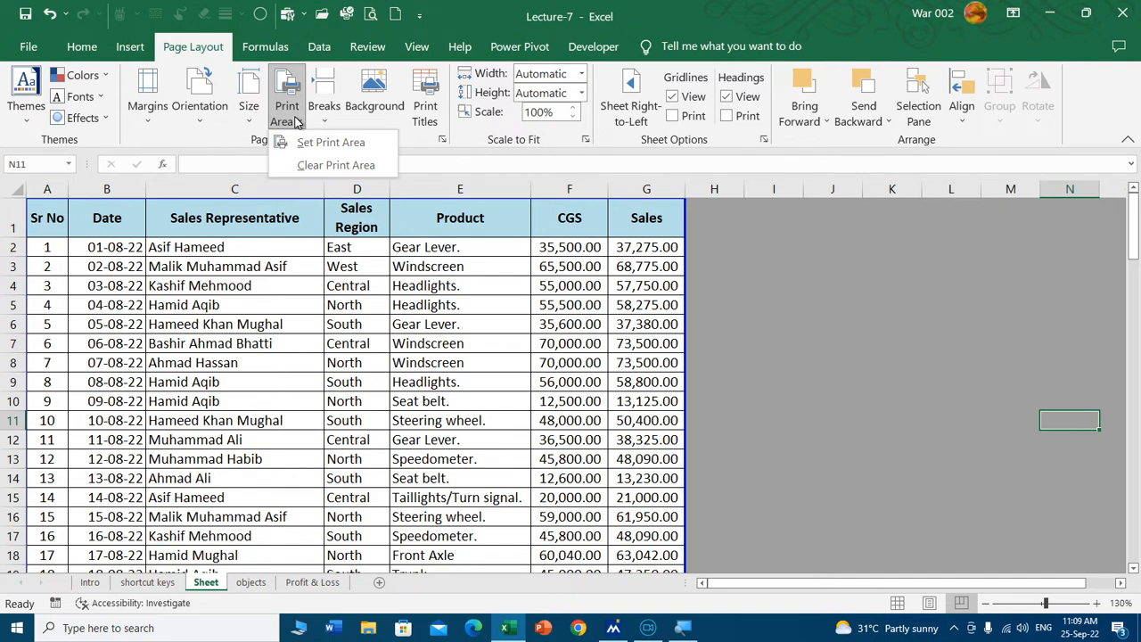
pyautogui.click(271, 287)
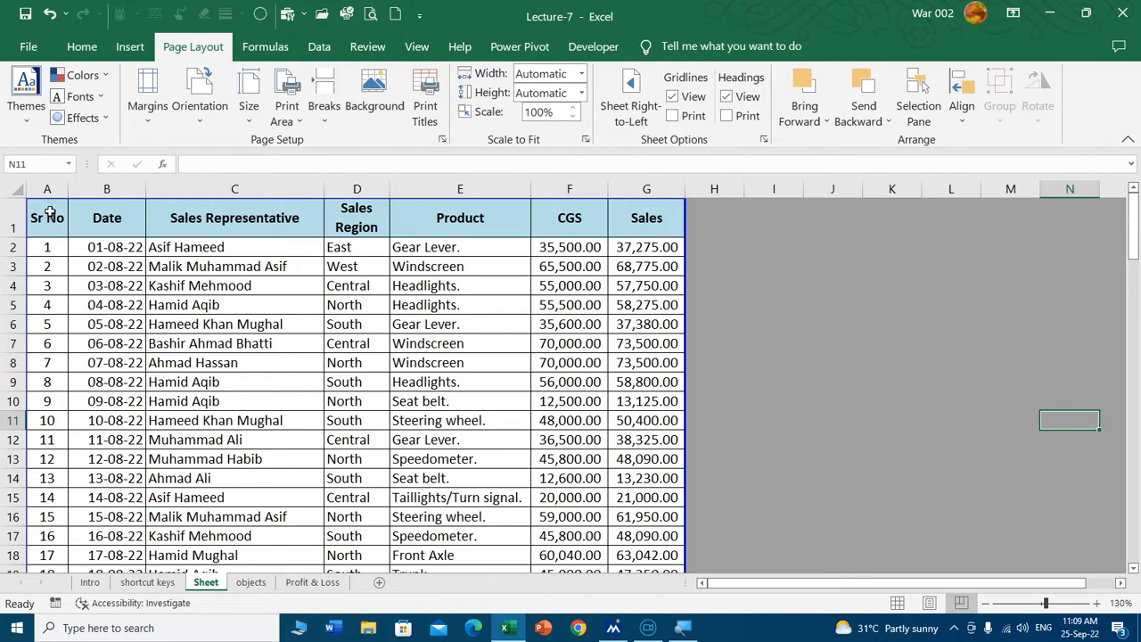
pyautogui.moveTo(45, 216); pyautogui.dragTo(654, 420)
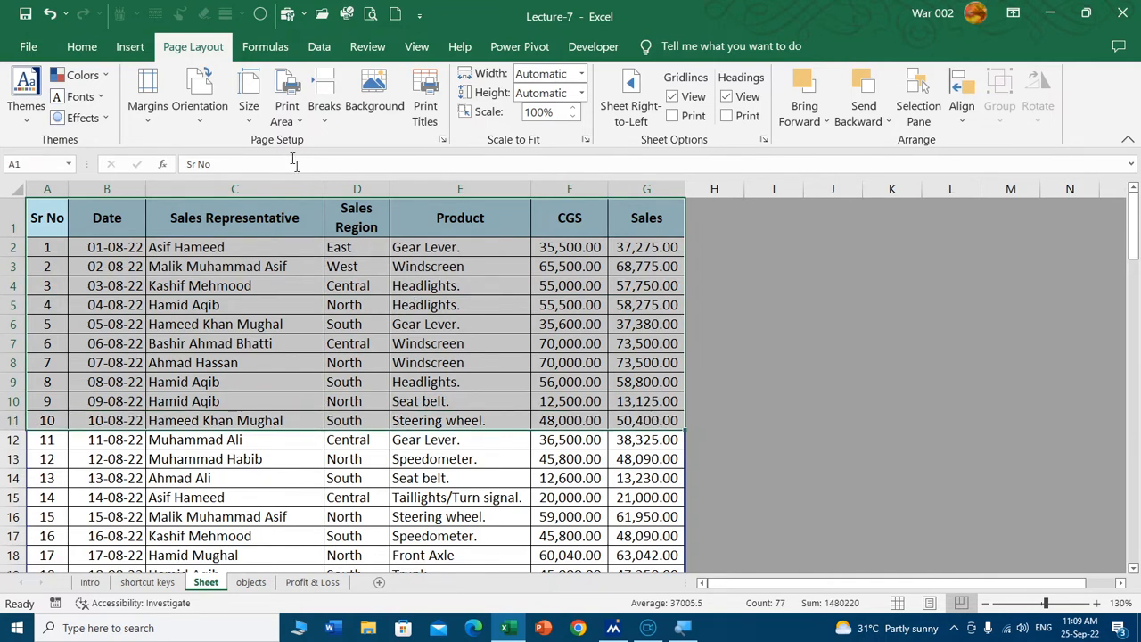
pyautogui.click(287, 118)
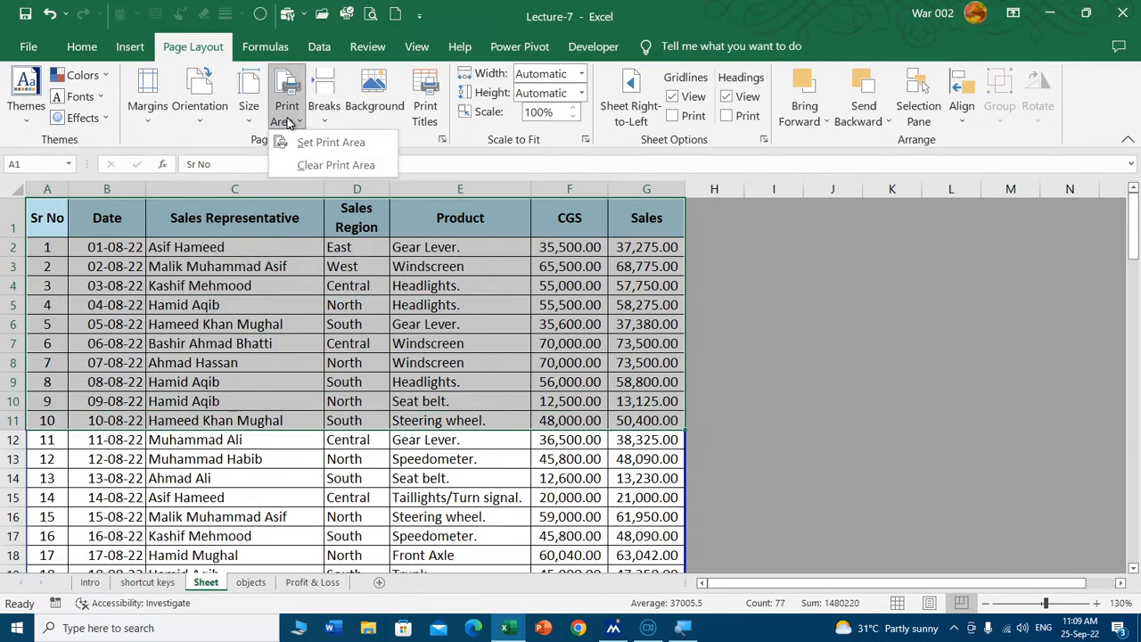
pyautogui.click(337, 142)
pyautogui.click(385, 309)
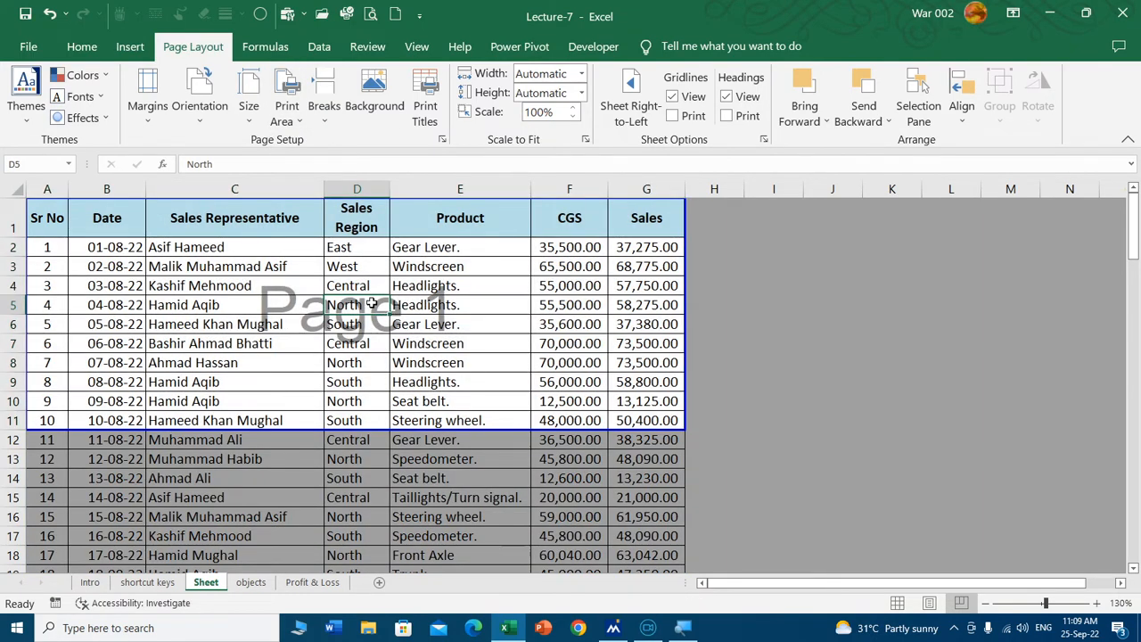
# Step: Check the limited print area on the sheet and in the print preview, and return to the worksheet
pyautogui.scroll(-4, 384, 301)
pyautogui.scroll(4, 370, 297)
pyautogui.hotkey('ctrl', 'p')
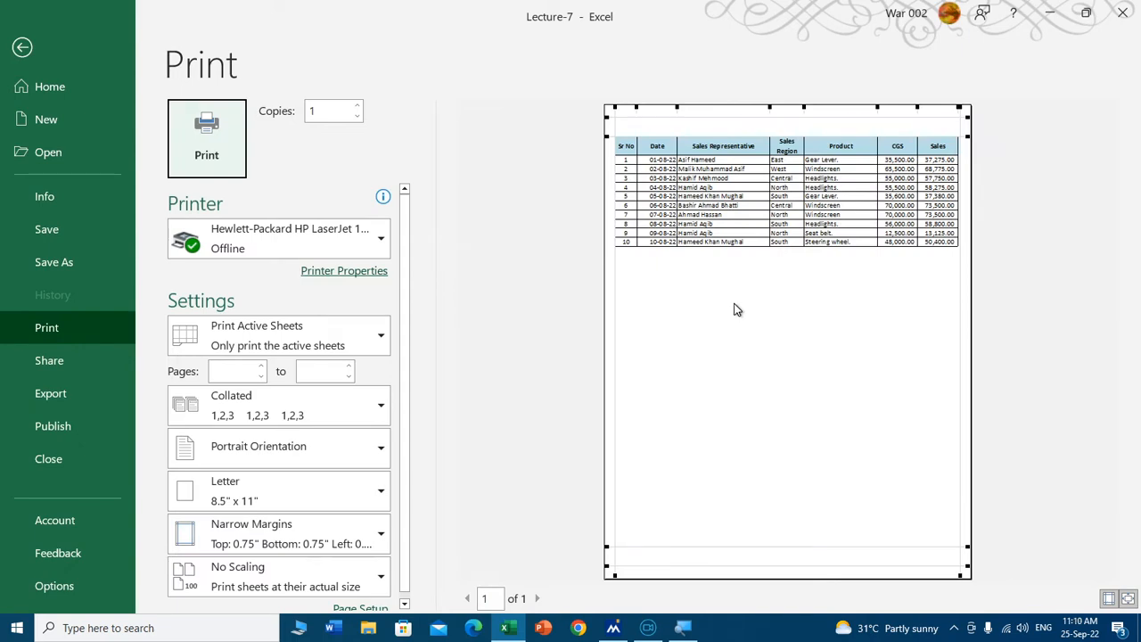
pyautogui.press('Escape')
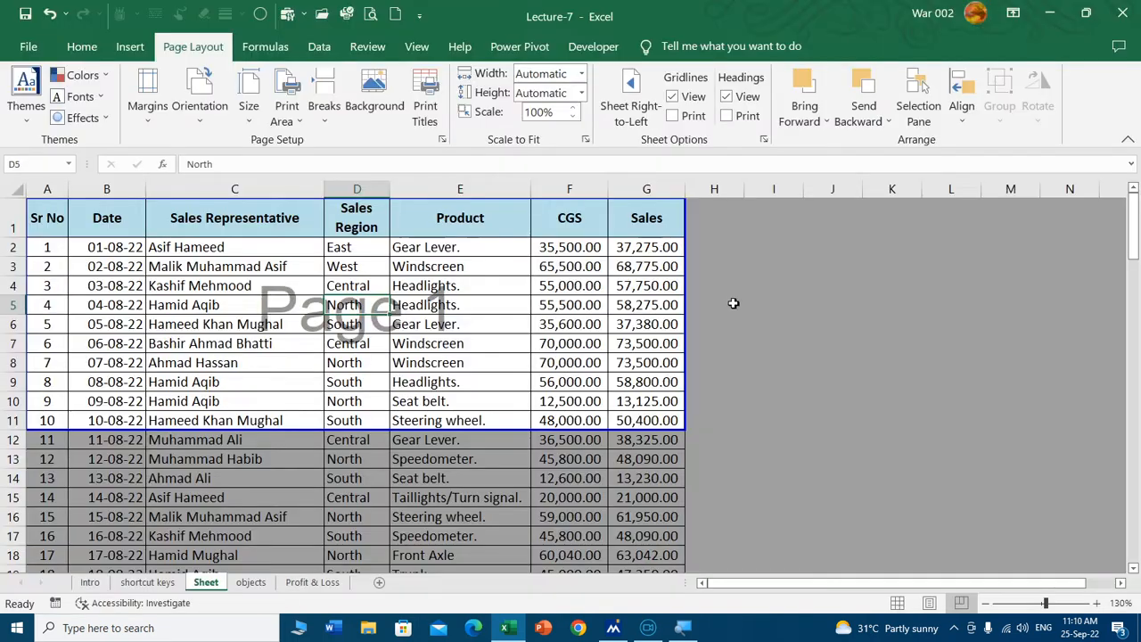
# Step: Clear the print area and look over the full sheet again
pyautogui.click(290, 116)
pyautogui.click(323, 164)
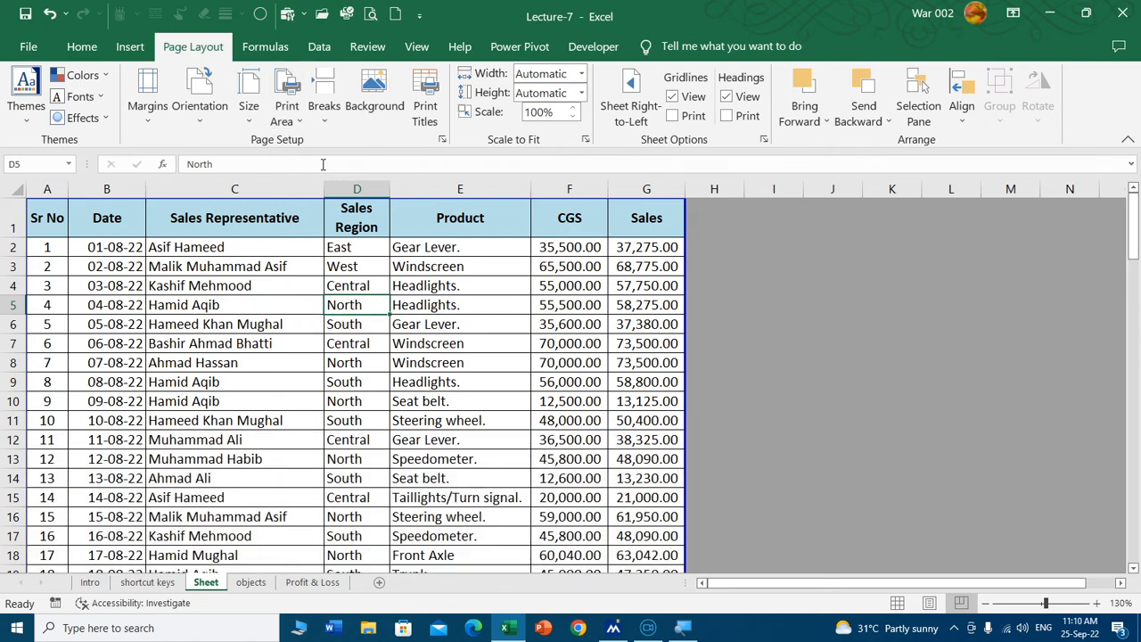
pyautogui.scroll(-6, 272, 386)
pyautogui.scroll(6, 272, 386)
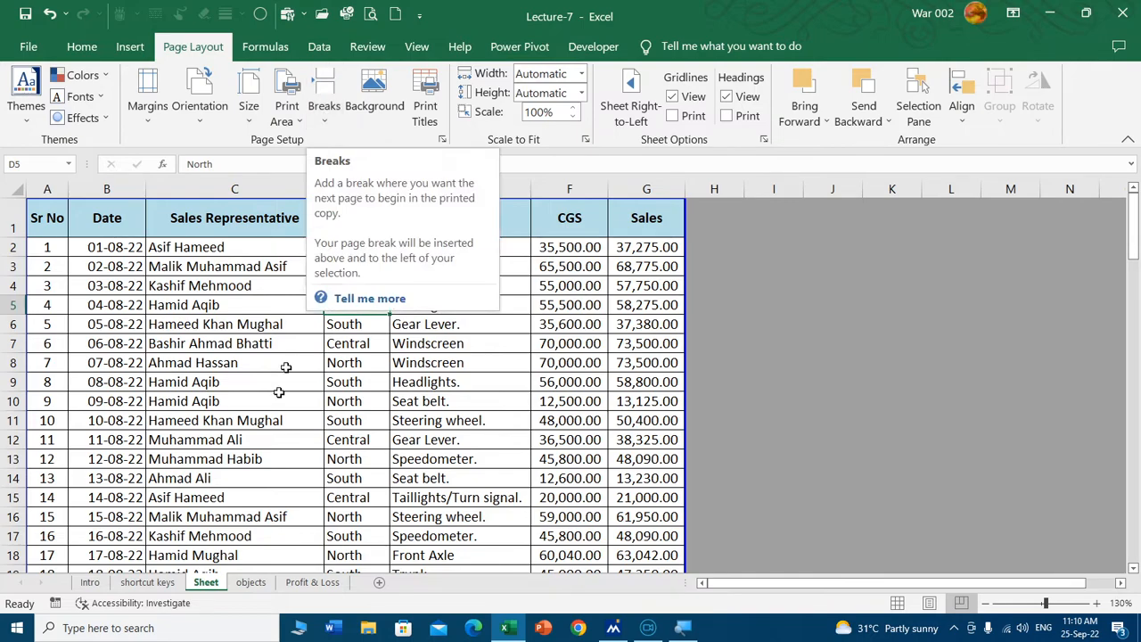
# Step: Insert a horizontal page break above row 26 so that serial number 25 starts a new page
pyautogui.scroll(-5, 276, 416)
pyautogui.scroll(-7, 277, 416)
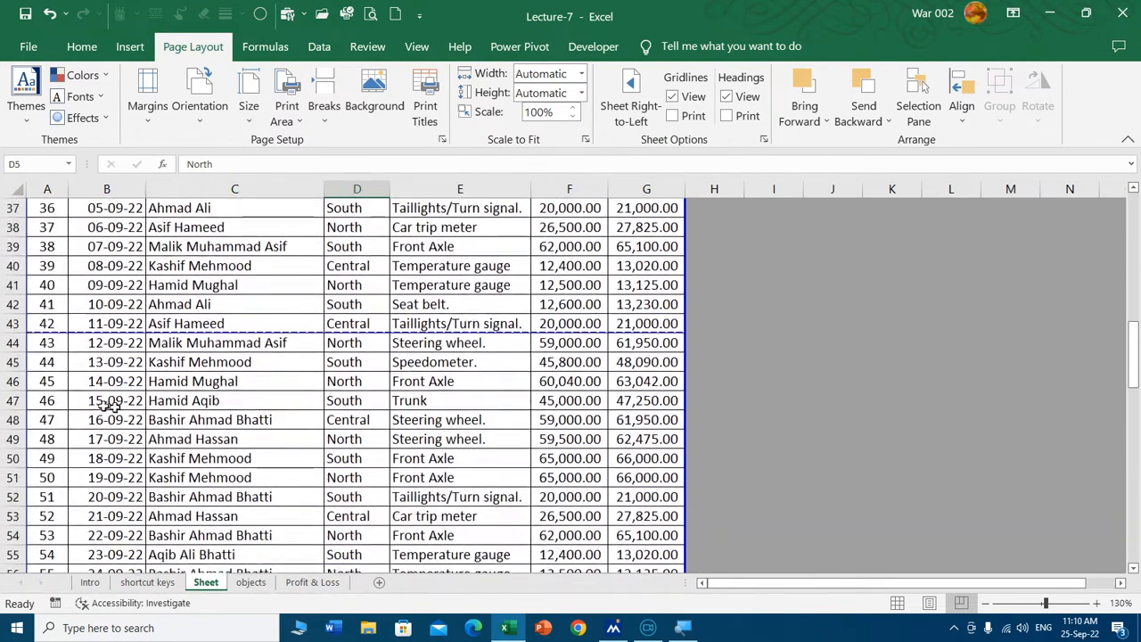
pyautogui.scroll(7, 16, 342)
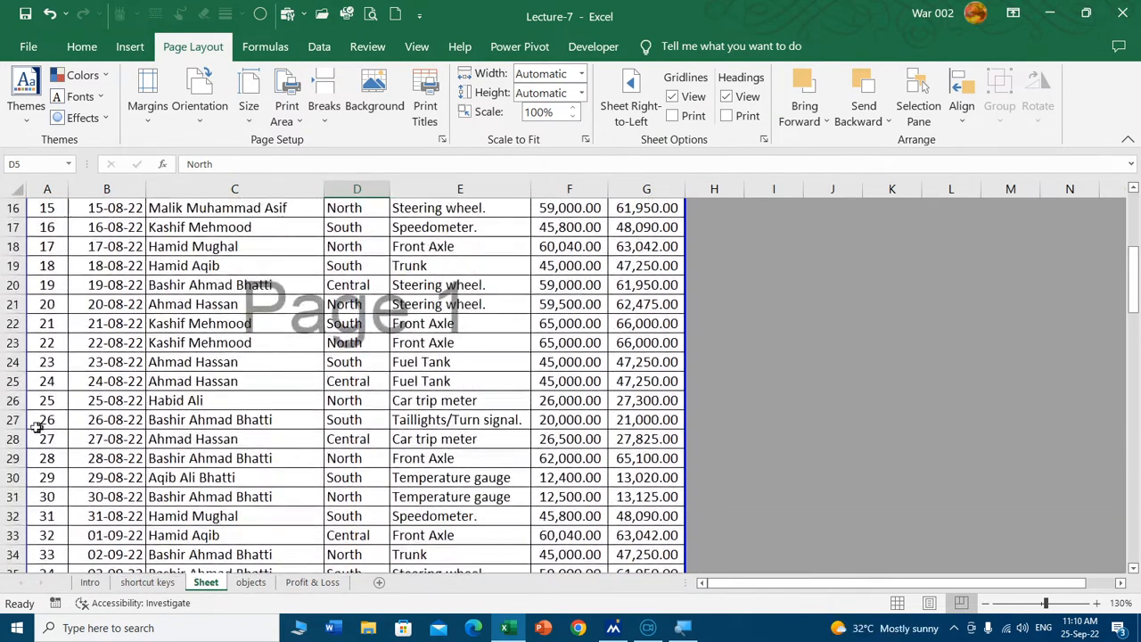
pyautogui.click(14, 401)
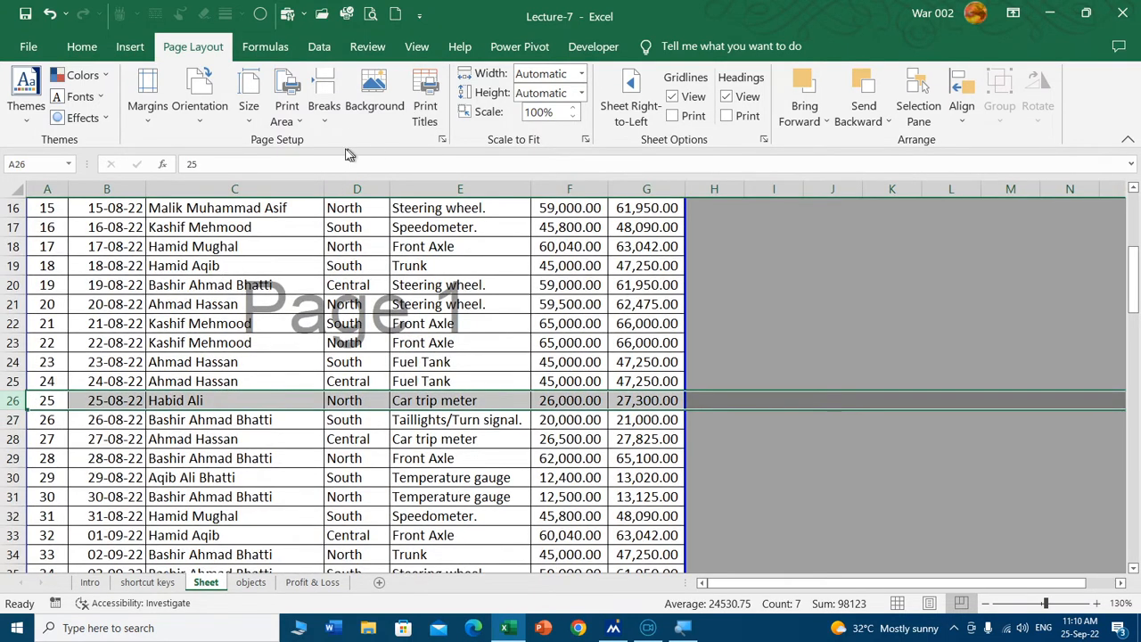
pyautogui.click(328, 114)
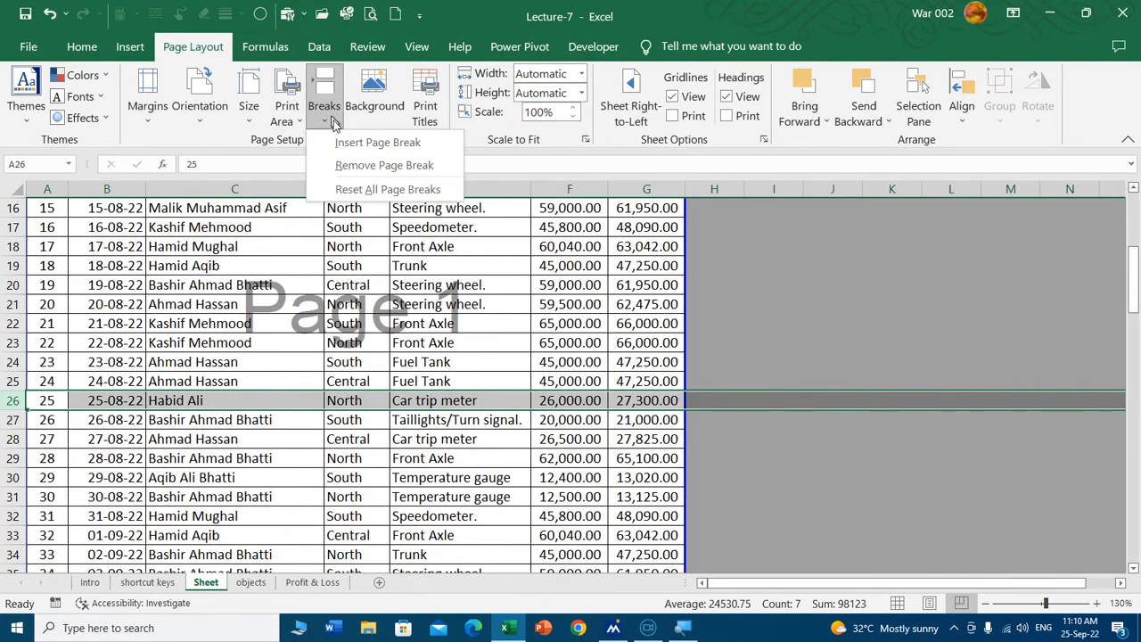
pyautogui.click(377, 144)
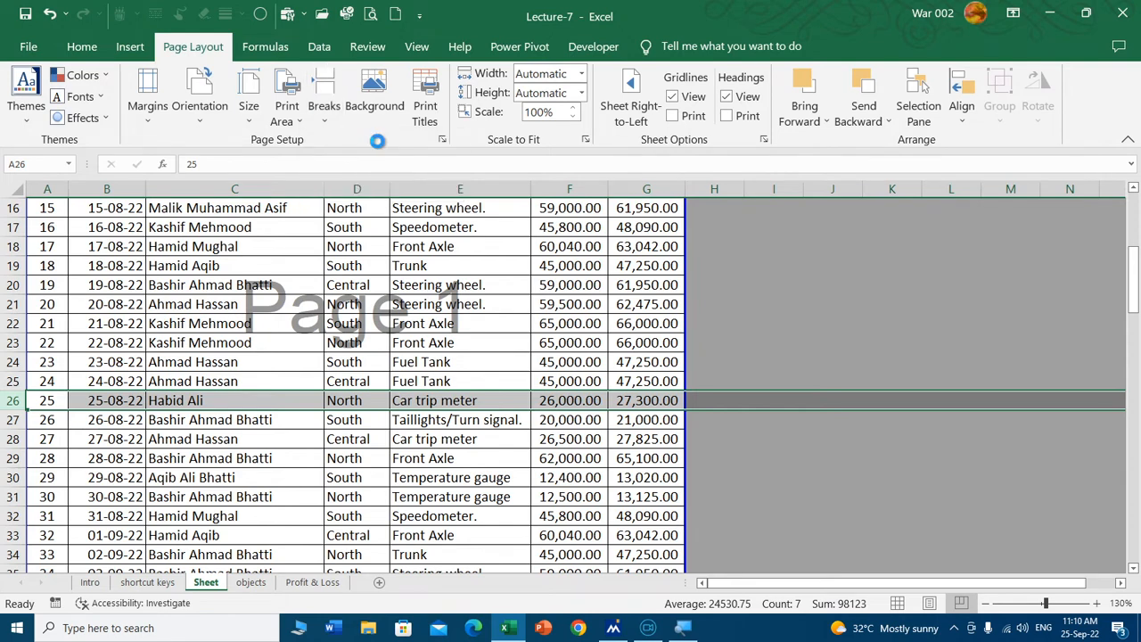
pyautogui.click(287, 272)
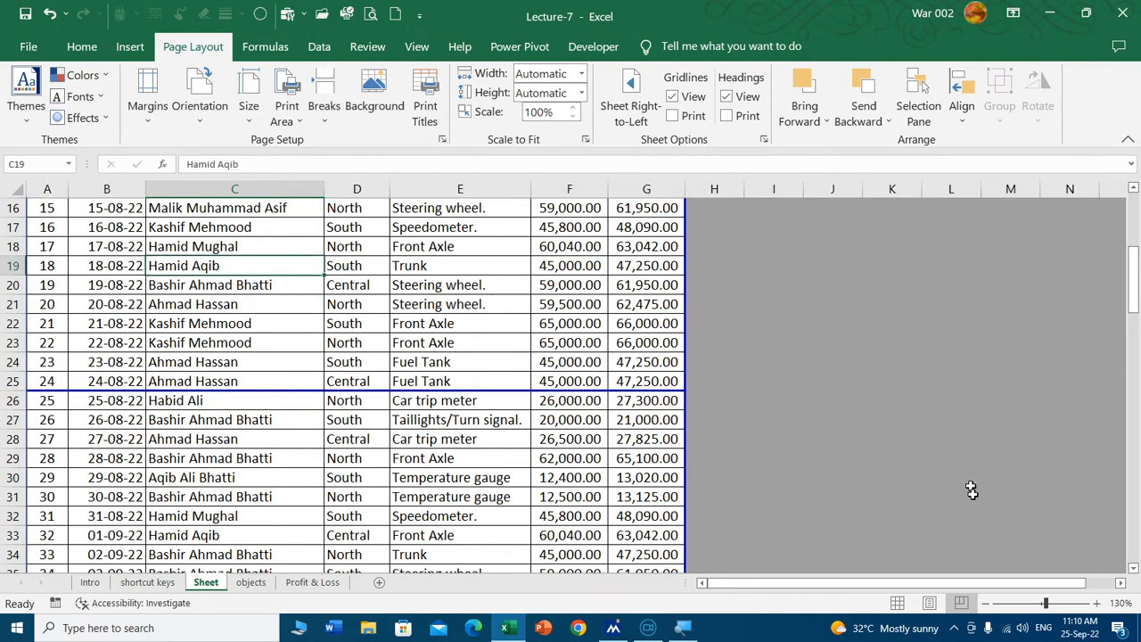
# Step: View the sheet in Normal view, return to Page Break Preview and inspect how the rows divide into pages
pyautogui.click(897, 603)
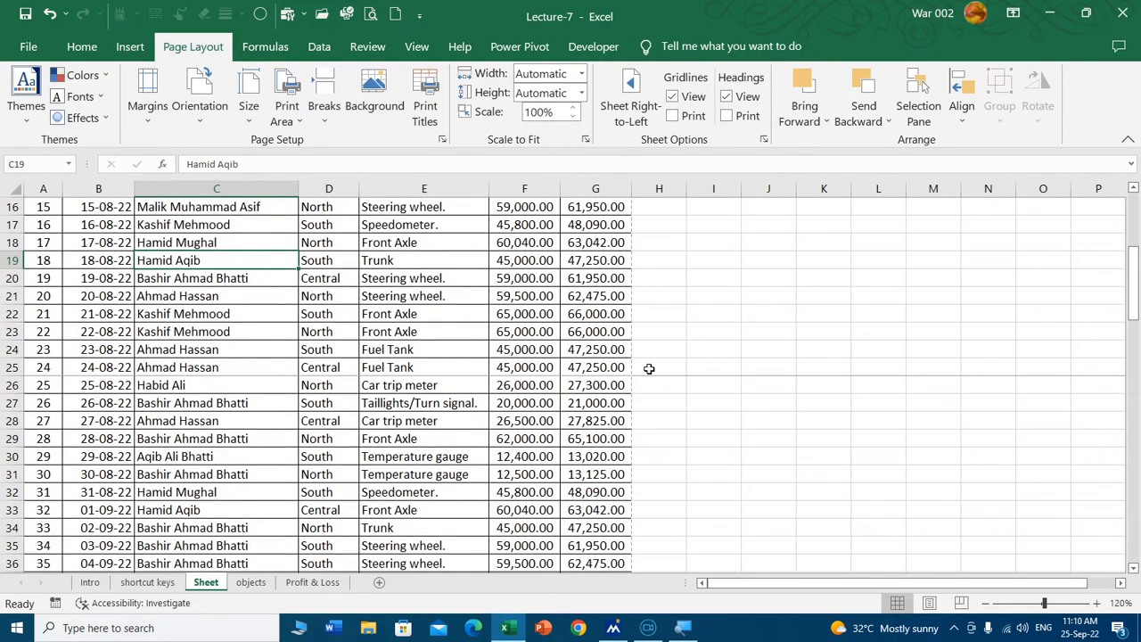
pyautogui.scroll(5, 336, 368)
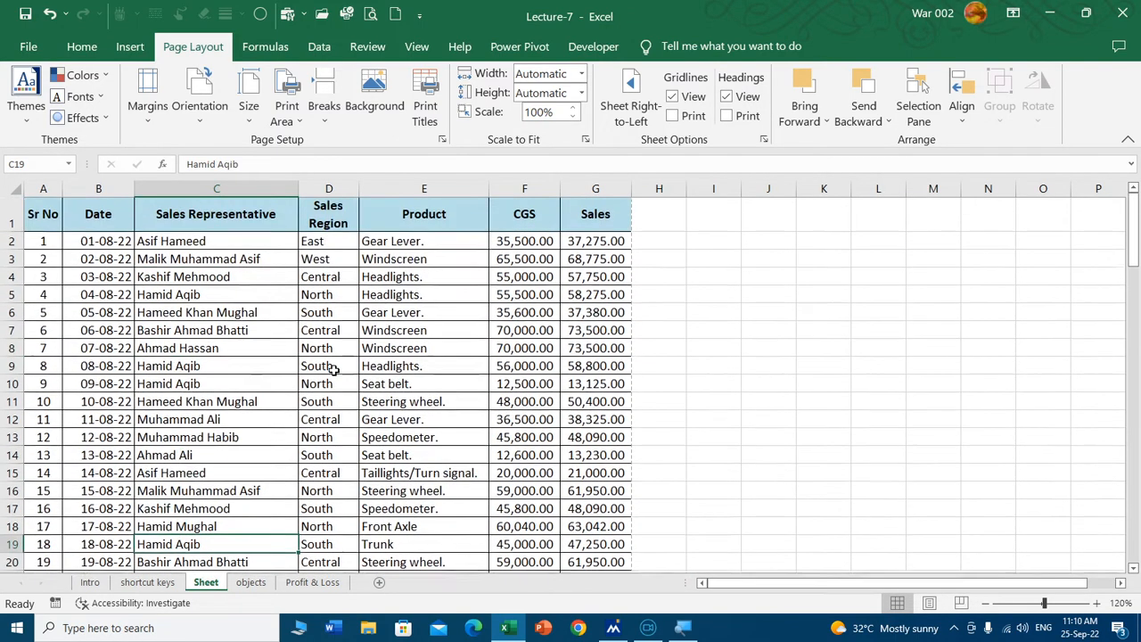
pyautogui.scroll(-1, 331, 369)
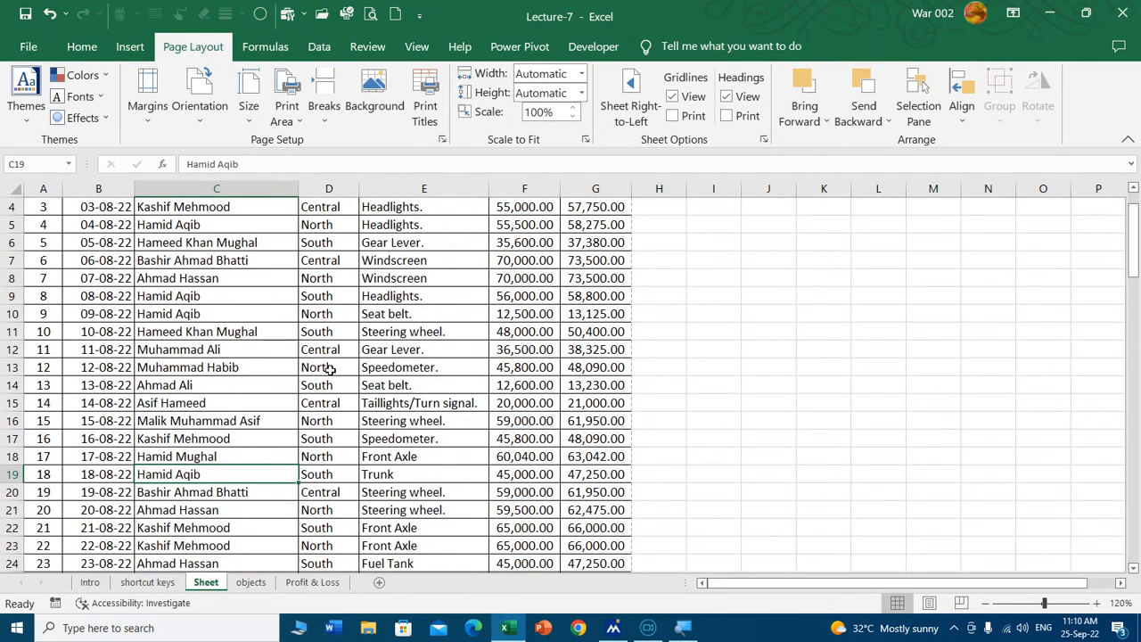
pyautogui.click(962, 604)
pyautogui.scroll(1, 256, 396)
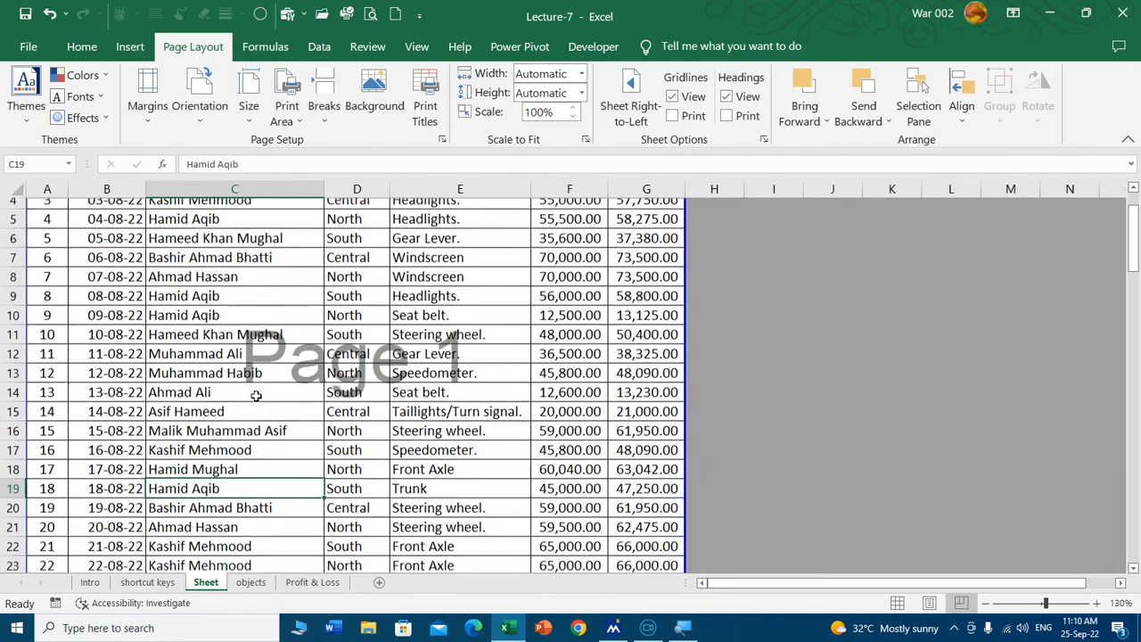
pyautogui.scroll(-3, 256, 396)
pyautogui.scroll(3, 279, 393)
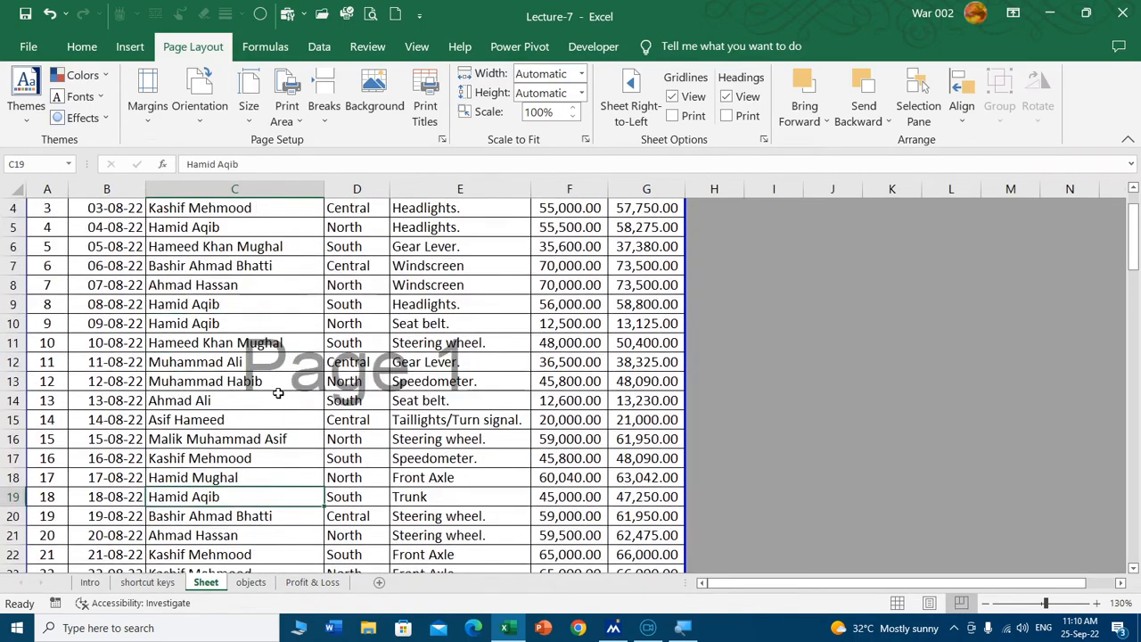
# Step: Check the page split in the print preview, and try to remove the manual page break with cell C19 selected
pyautogui.hotkey('ctrl', 'p')
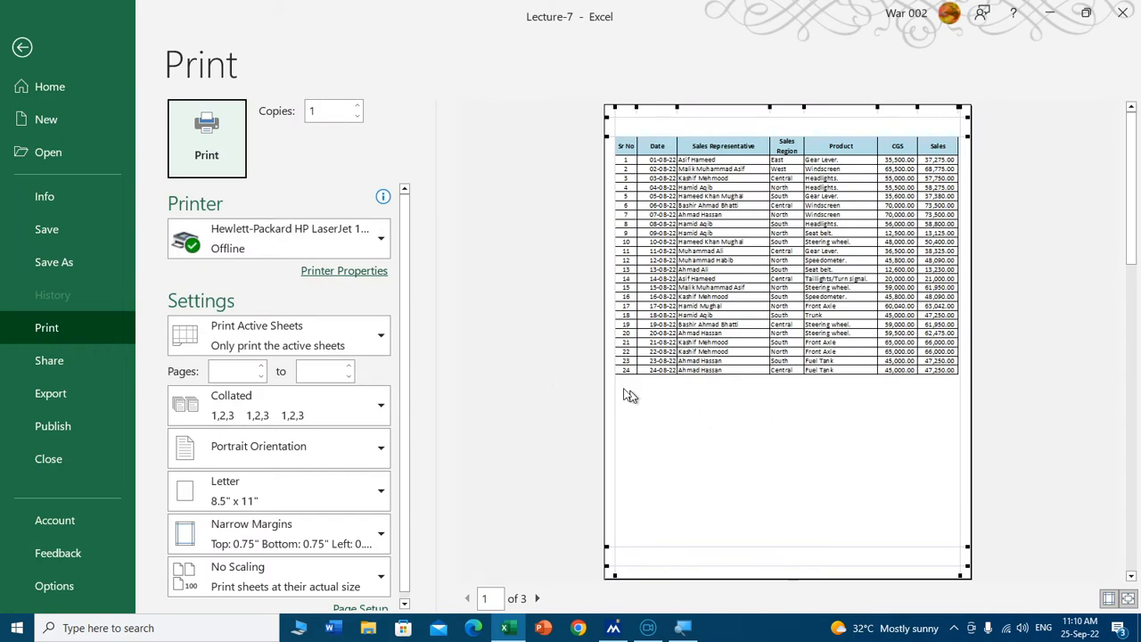
pyautogui.press('Escape')
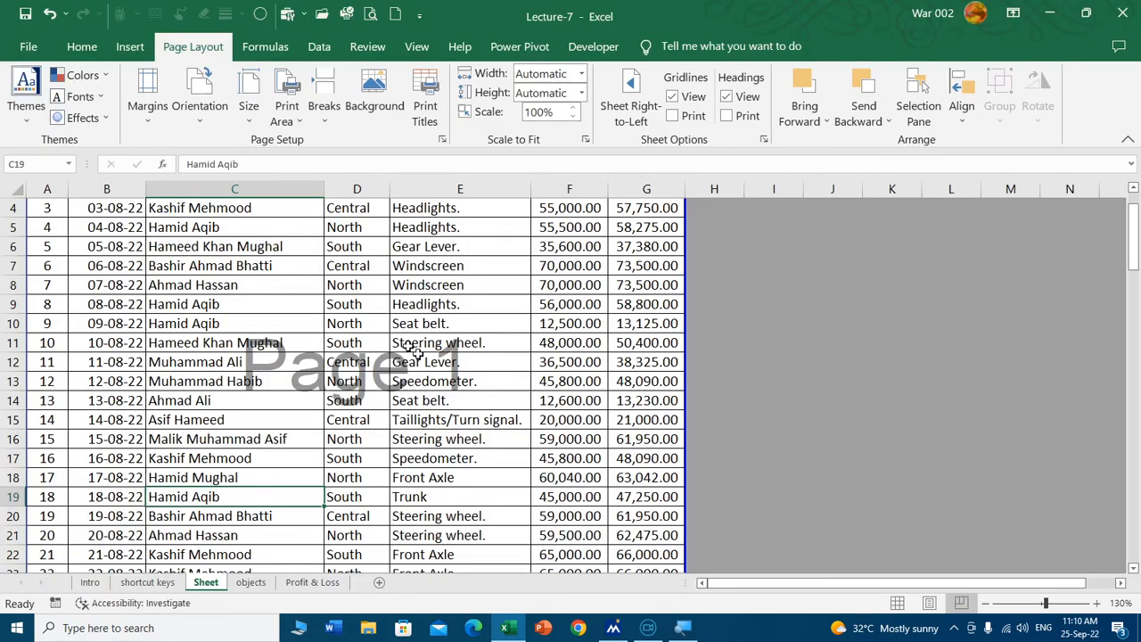
pyautogui.click(325, 114)
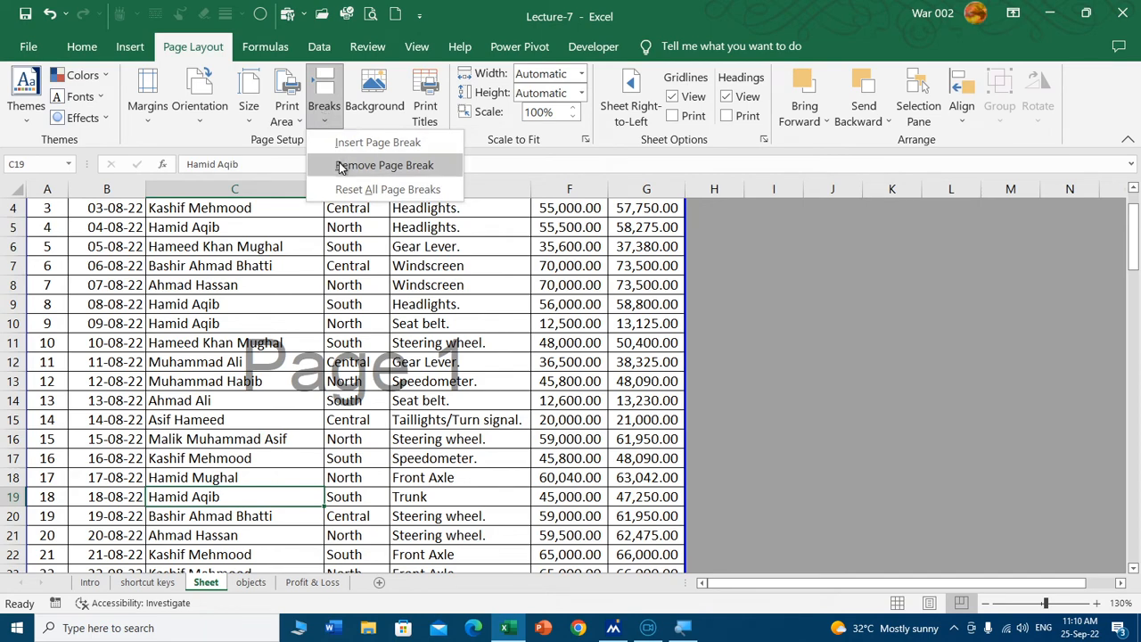
pyautogui.click(384, 165)
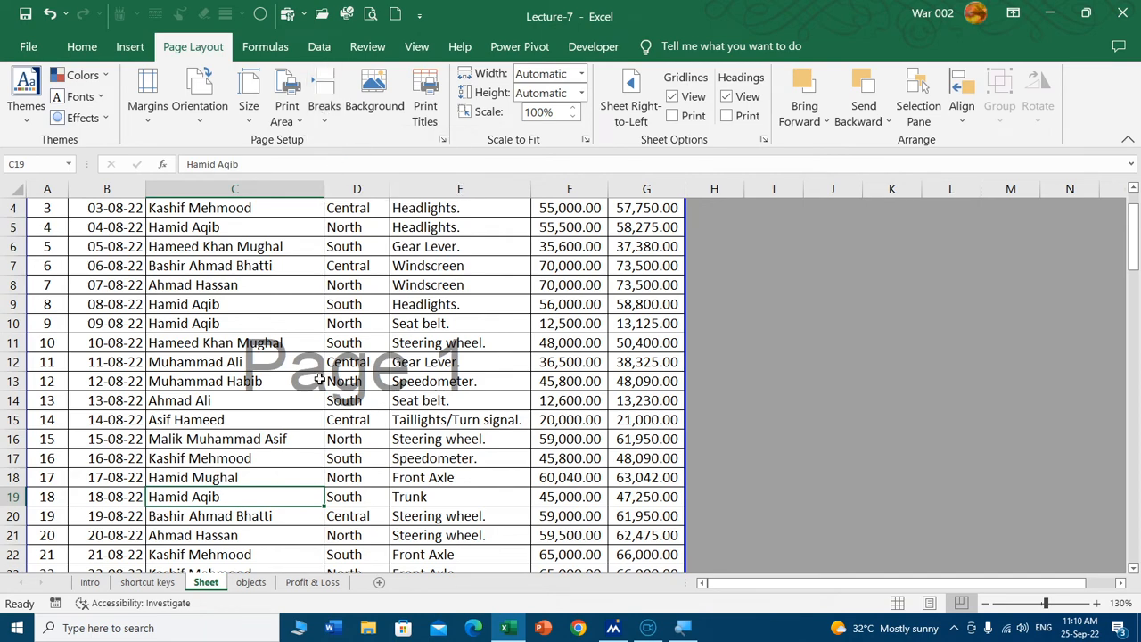
pyautogui.scroll(-3, 320, 379)
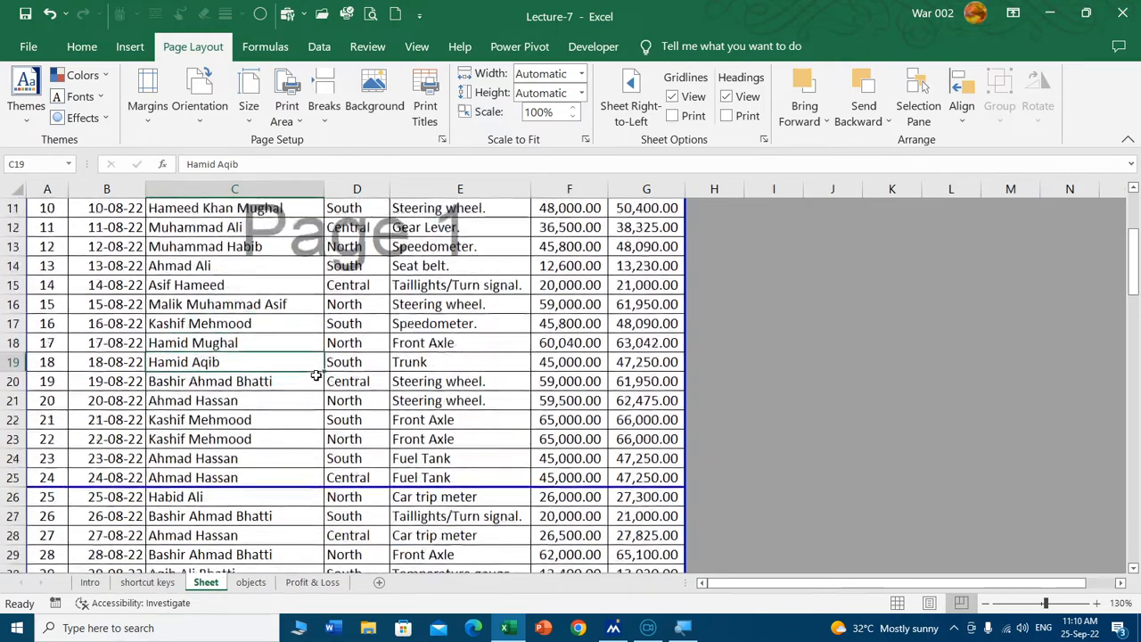
pyautogui.scroll(4, 316, 375)
# Step: Reset all page breaks on the sheet, check how the rows divide, and return to Normal view
pyautogui.click(324, 105)
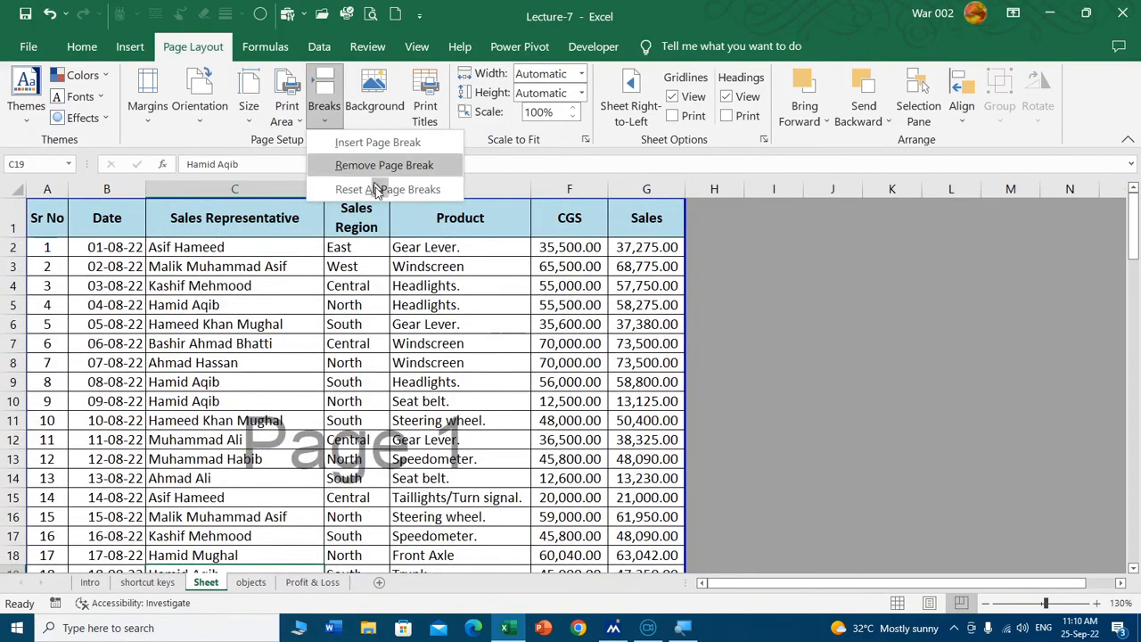
pyautogui.click(374, 189)
pyautogui.scroll(-7, 386, 375)
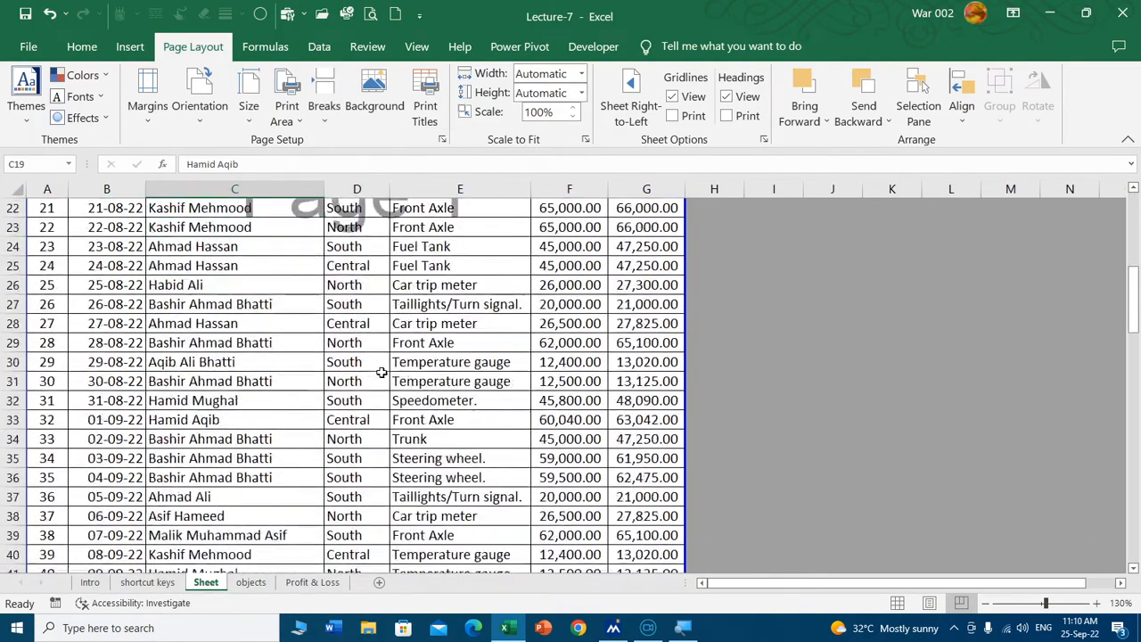
pyautogui.scroll(-2, 382, 372)
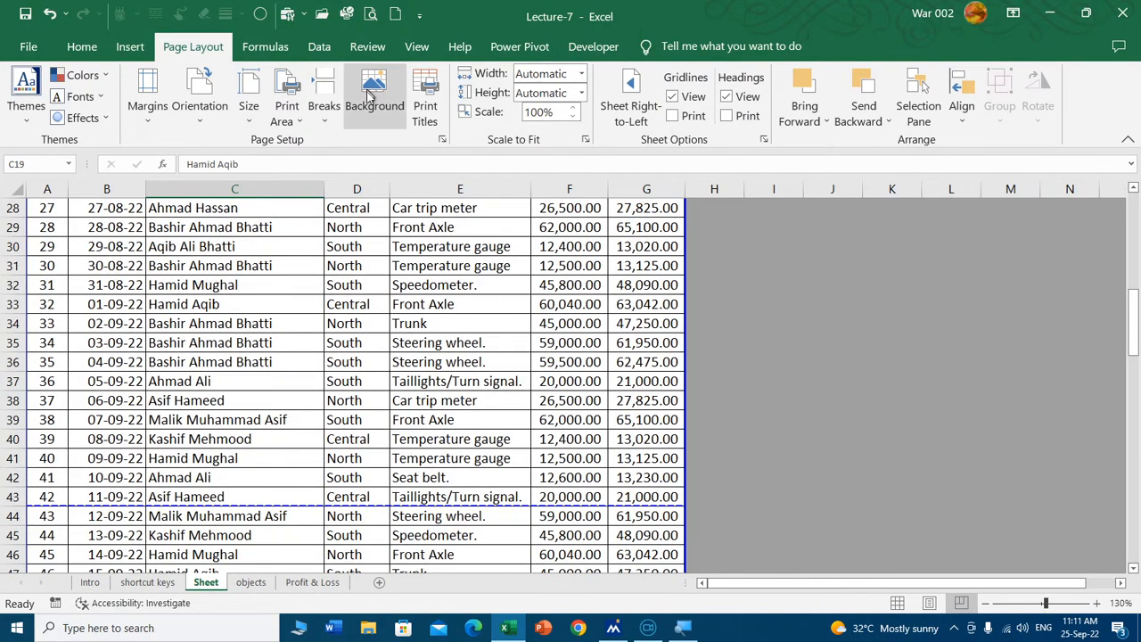
pyautogui.scroll(9, 366, 419)
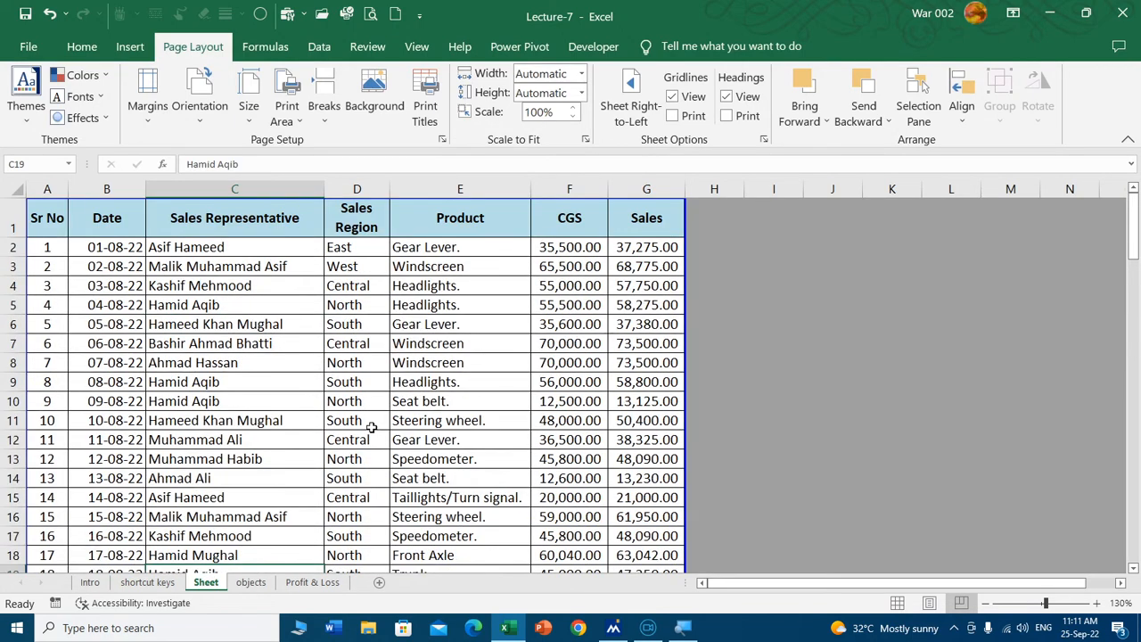
pyautogui.click(898, 603)
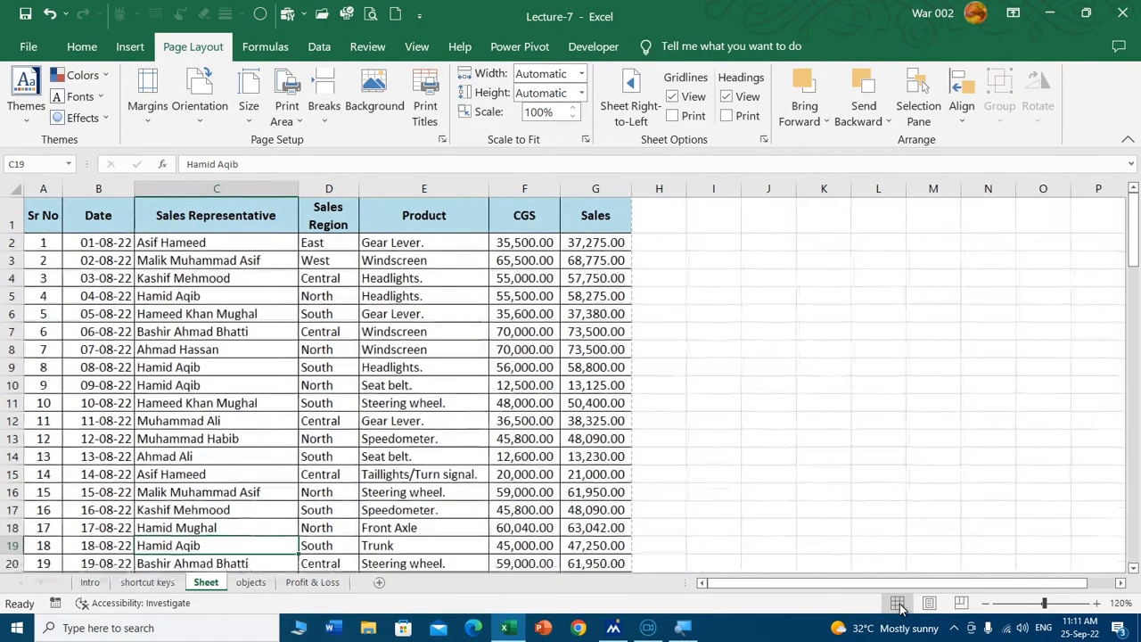
# Step: Insert the picture "find and remove duplicates thumbnail" from the Desktop as the sheet background
pyautogui.click(372, 107)
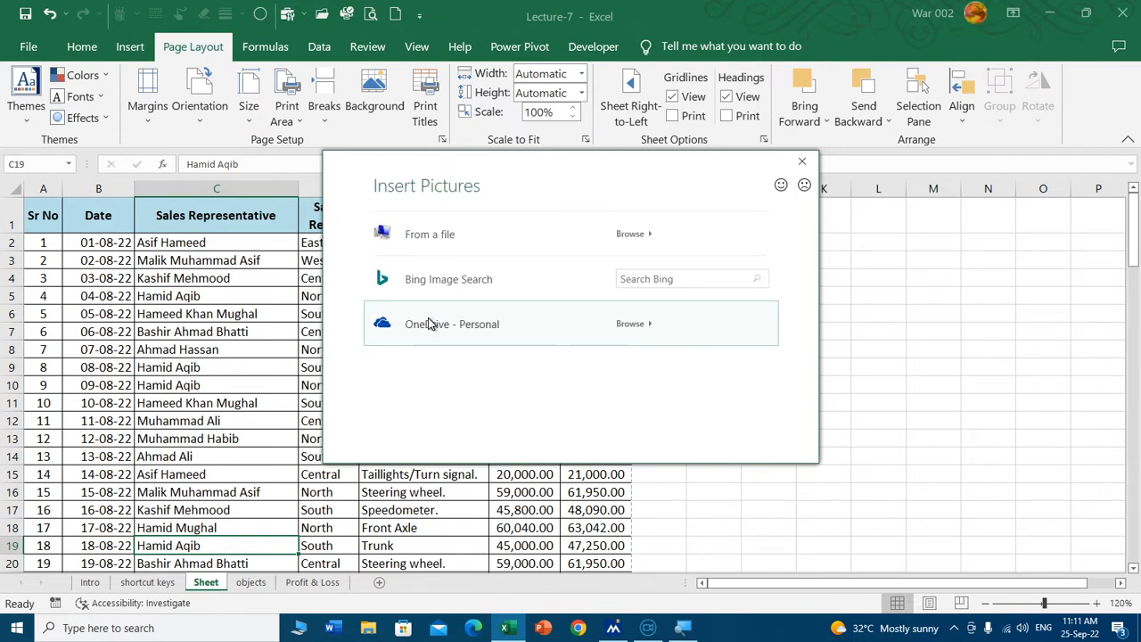
pyautogui.click(664, 279)
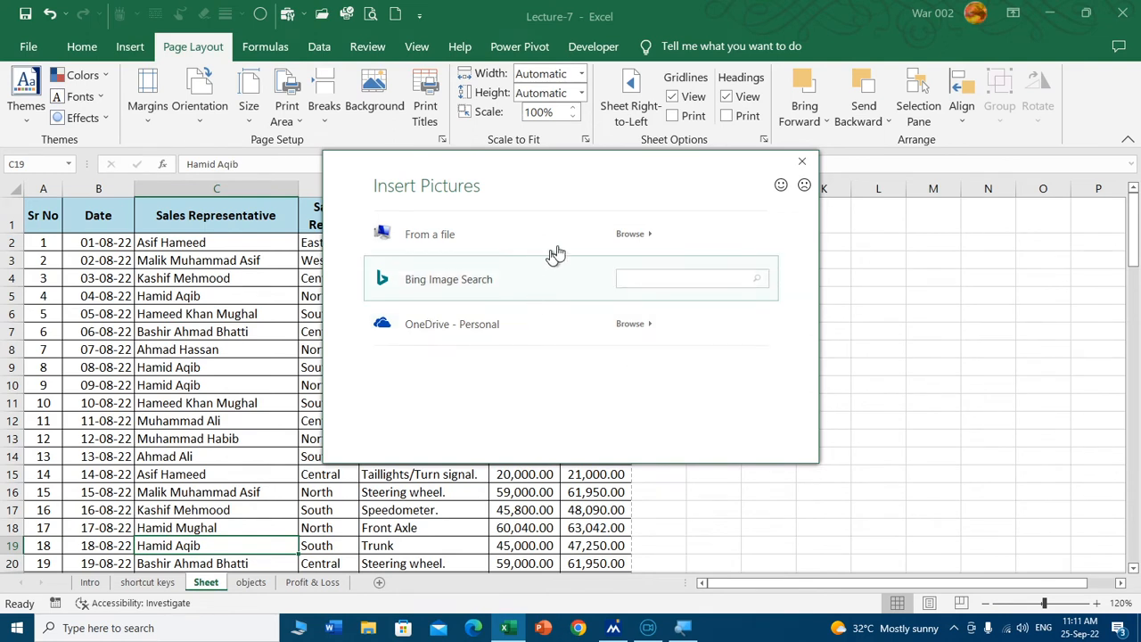
pyautogui.click(627, 235)
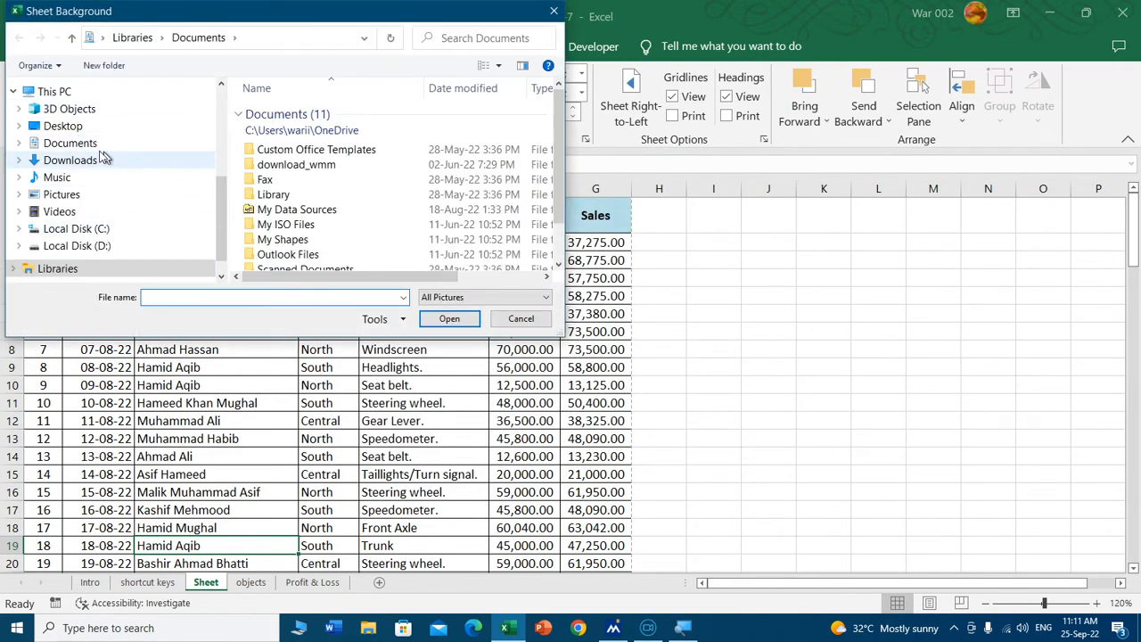
pyautogui.click(75, 126)
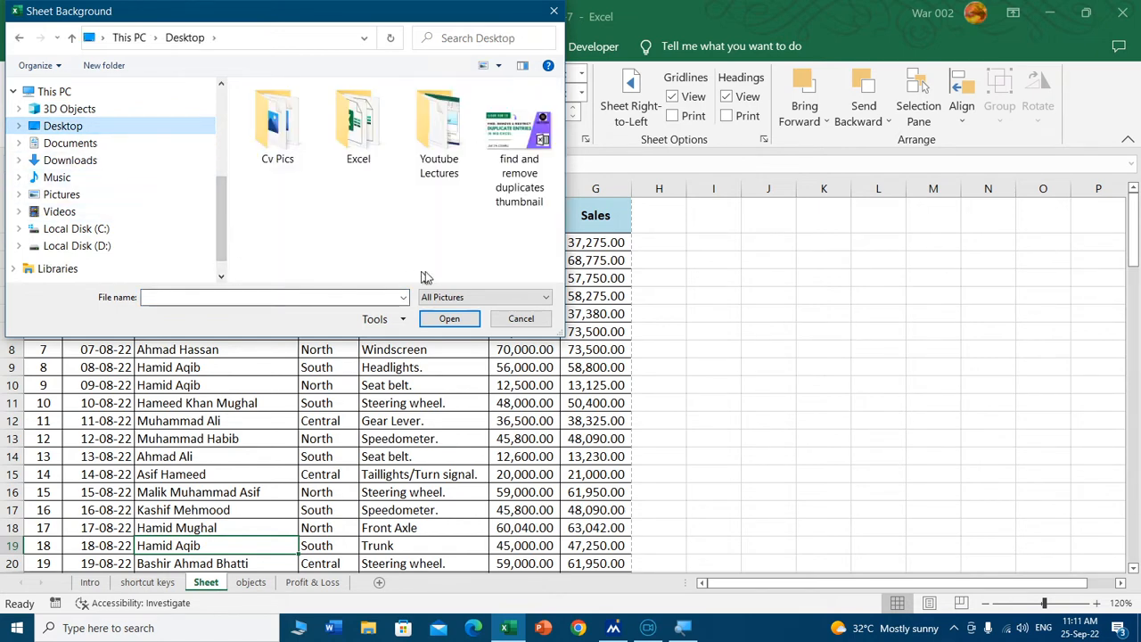
pyautogui.click(515, 136)
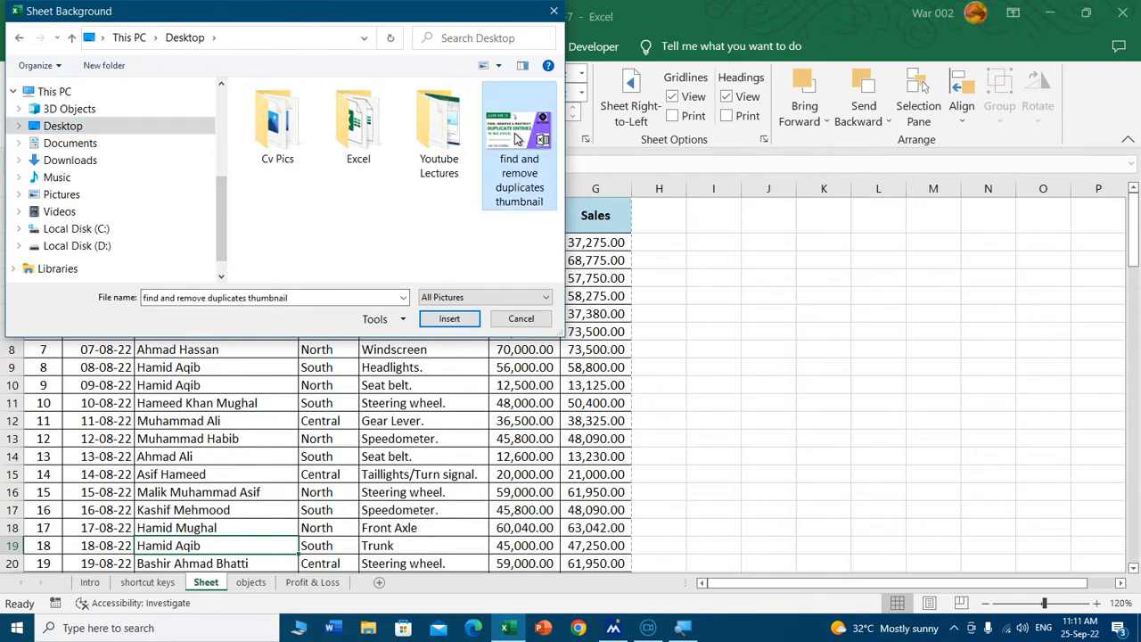
pyautogui.click(446, 320)
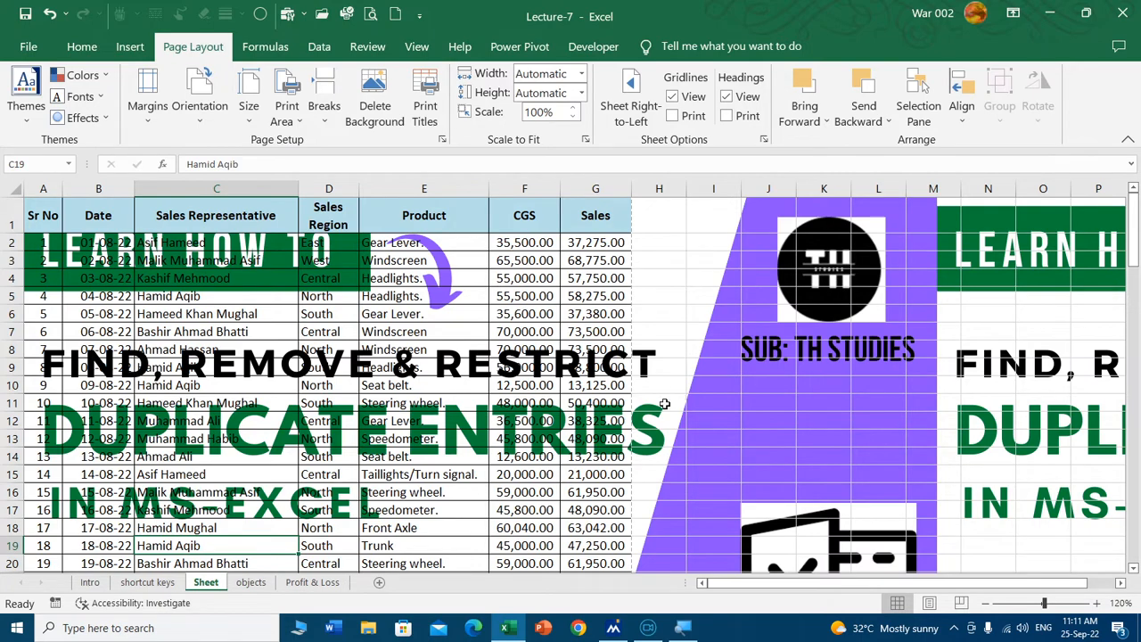
# Step: Look over the background picture behind the data and delete it from the sheet
pyautogui.scroll(-5, 803, 419)
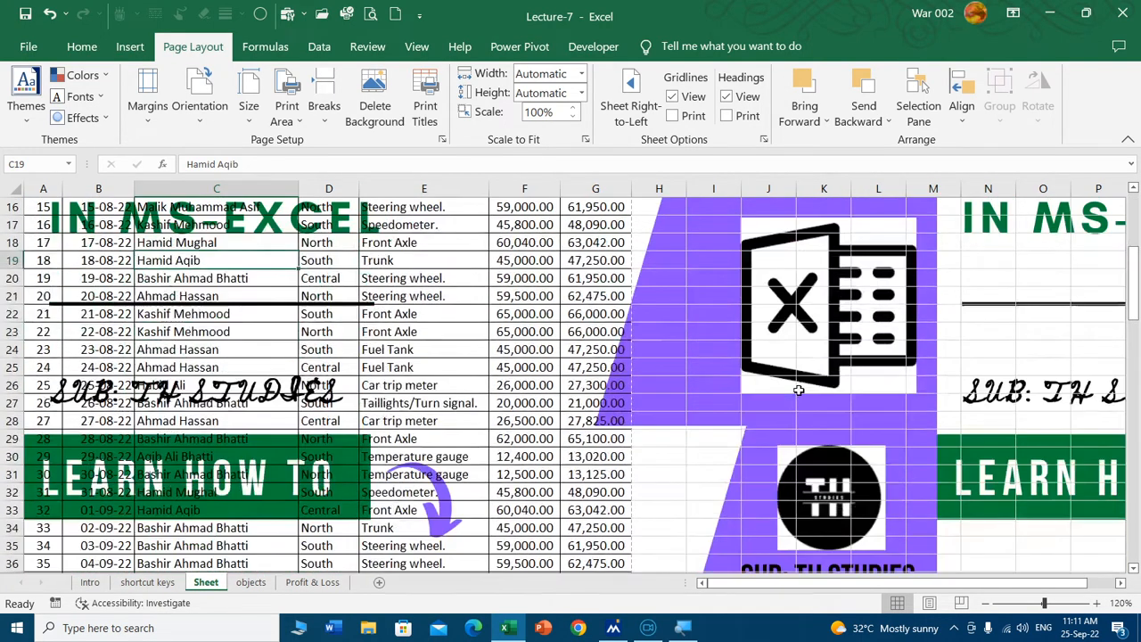
pyautogui.scroll(5, 799, 389)
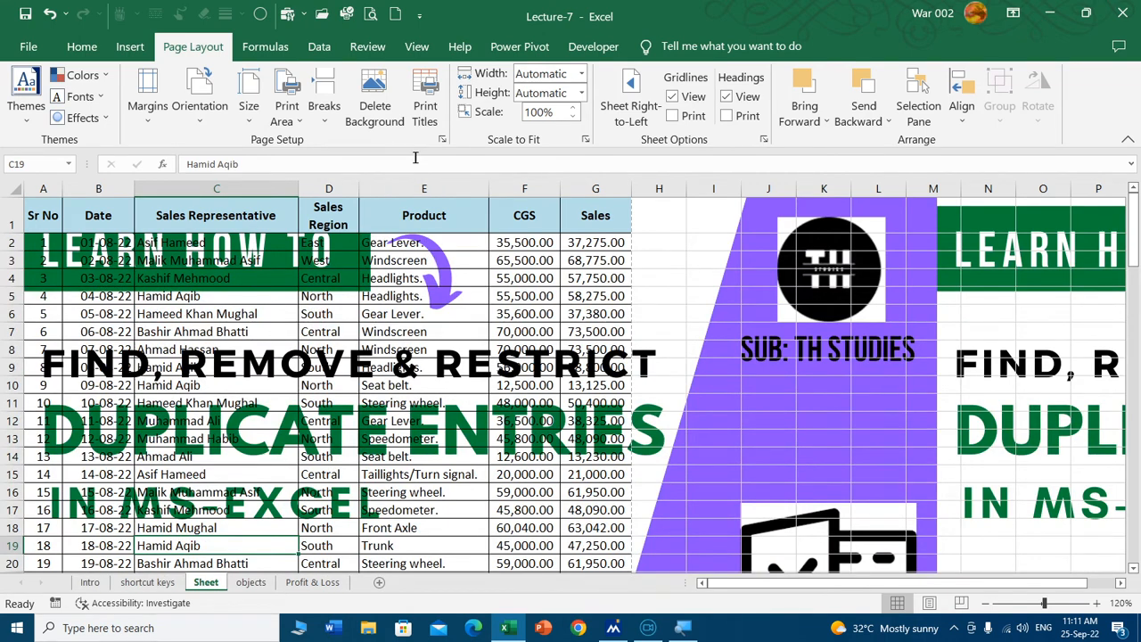
pyautogui.click(373, 103)
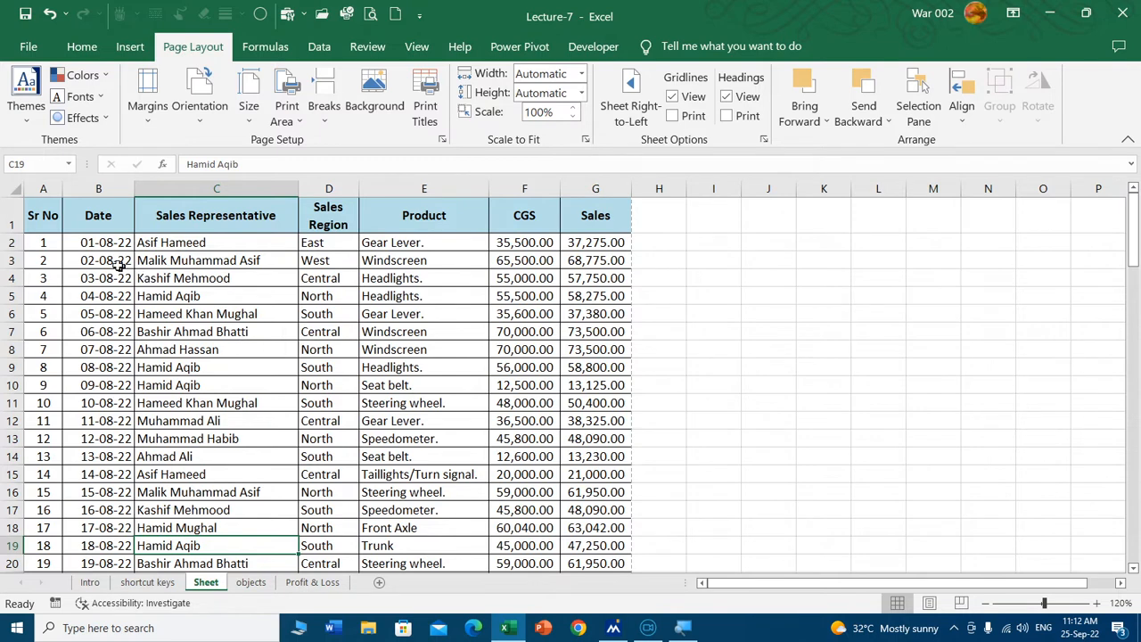
# Step: Check the header row on each page of the print preview, and return to the sheet in Page Break Preview
pyautogui.click(46, 216)
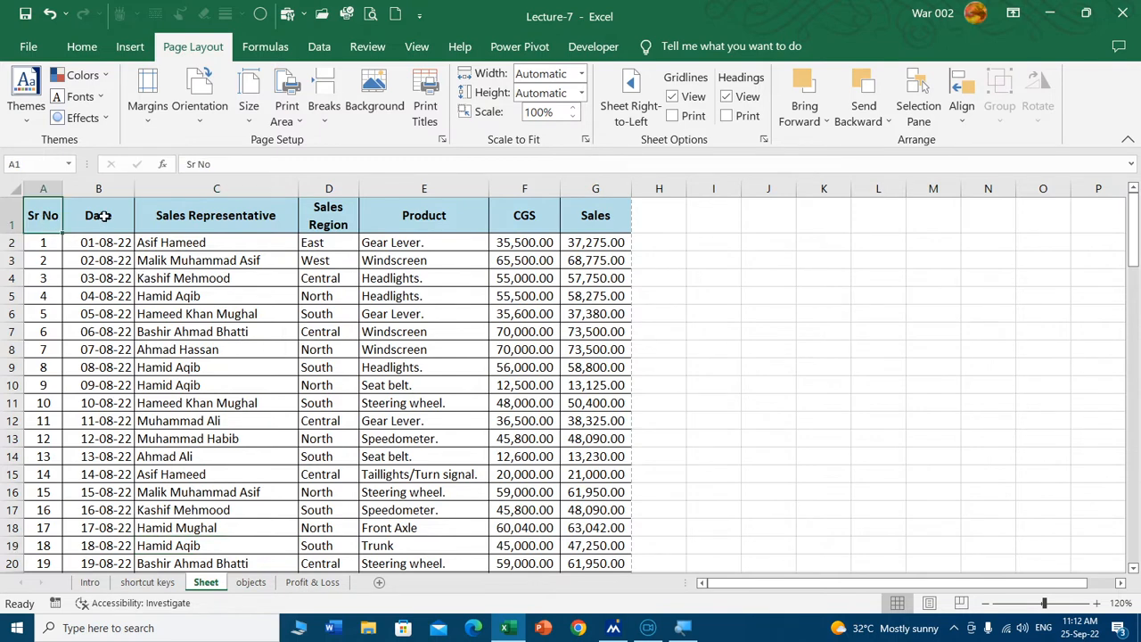
pyautogui.click(104, 217)
pyautogui.click(240, 206)
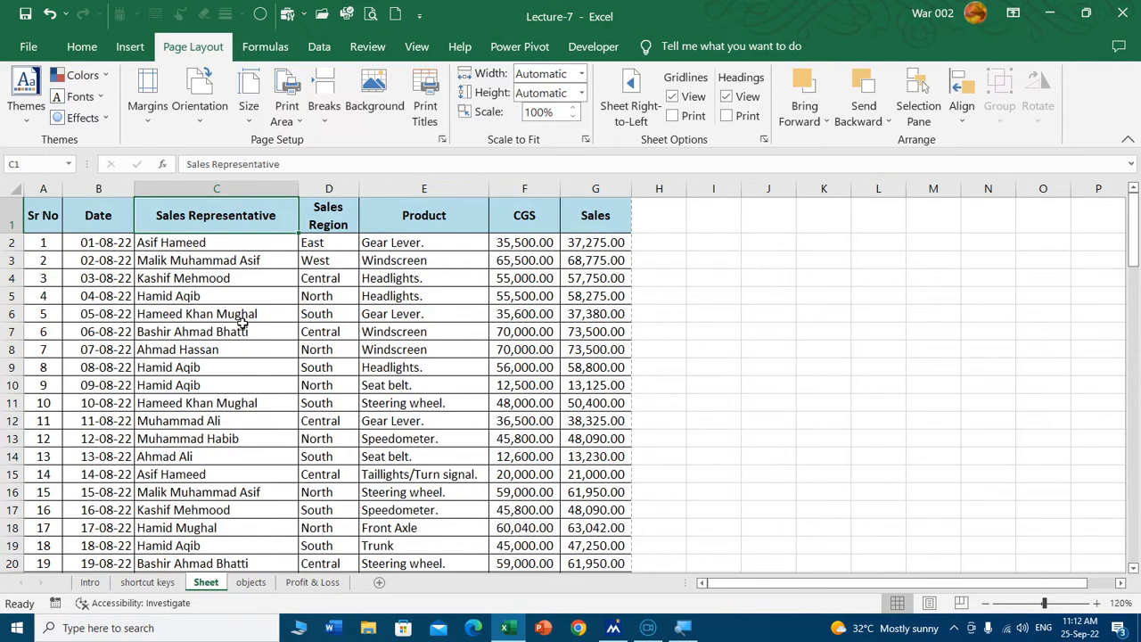
pyautogui.hotkey('ctrl', 'p')
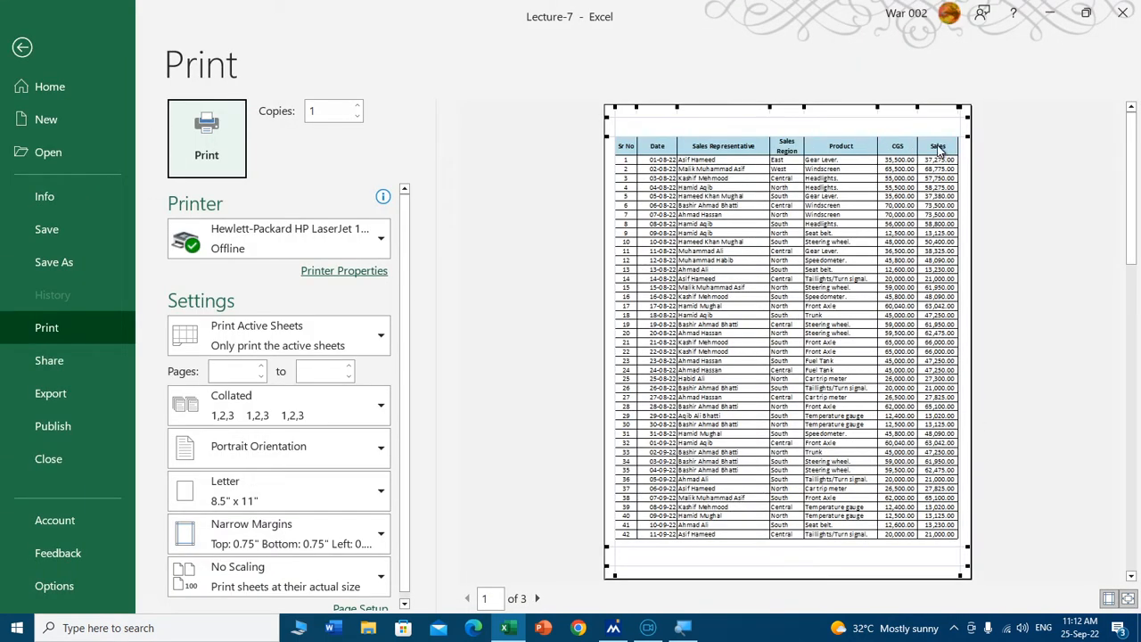
pyautogui.click(538, 599)
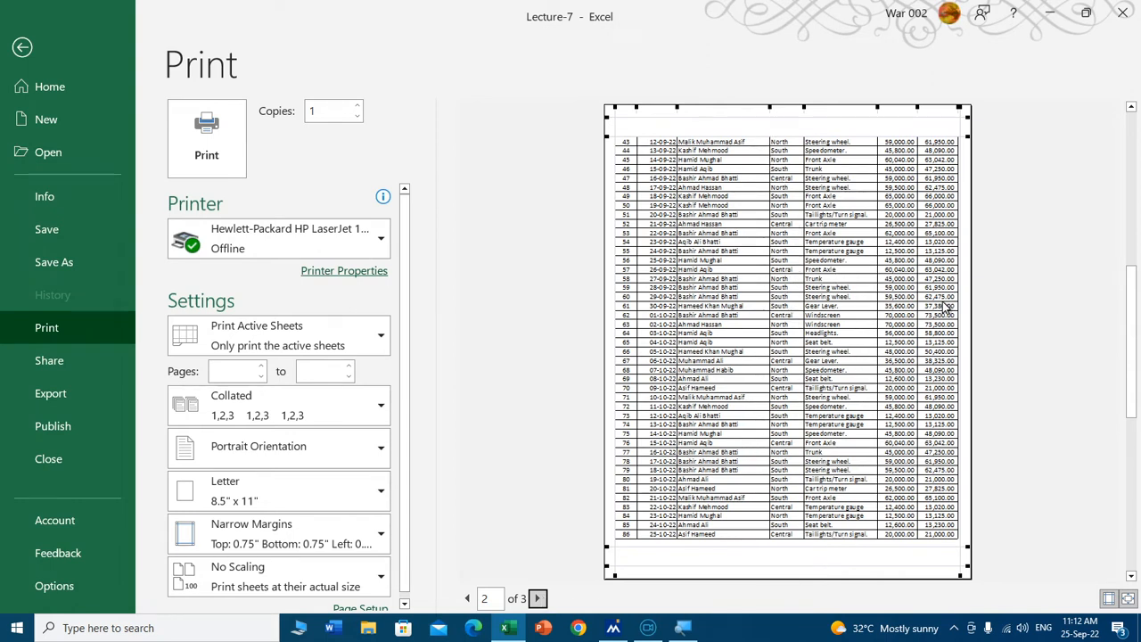
pyautogui.click(538, 600)
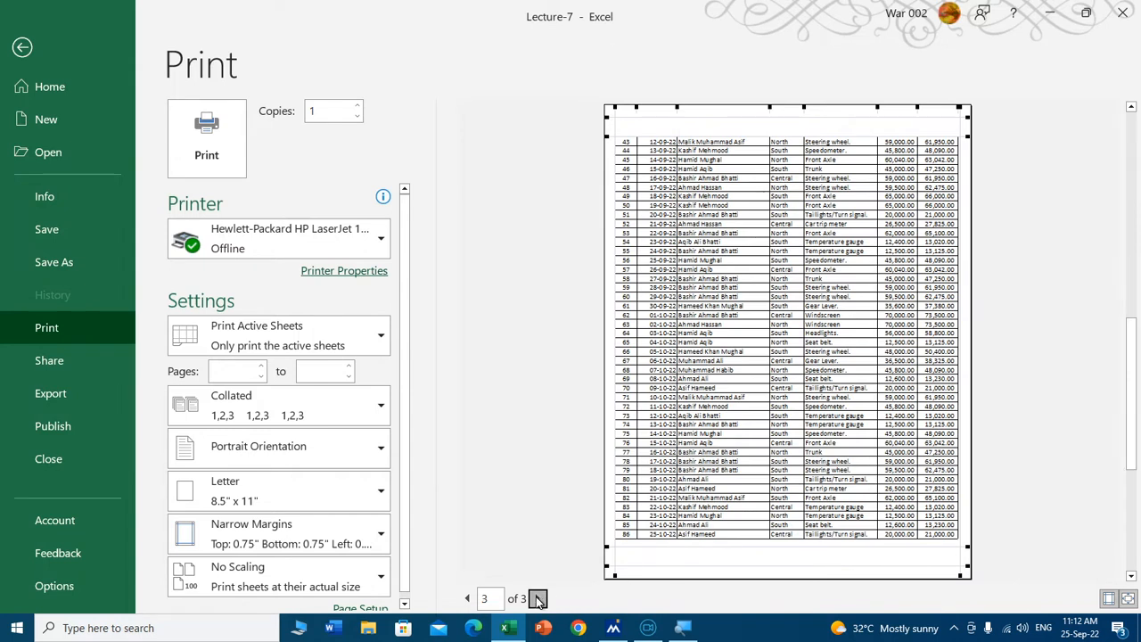
pyautogui.click(468, 599)
pyautogui.click(468, 599)
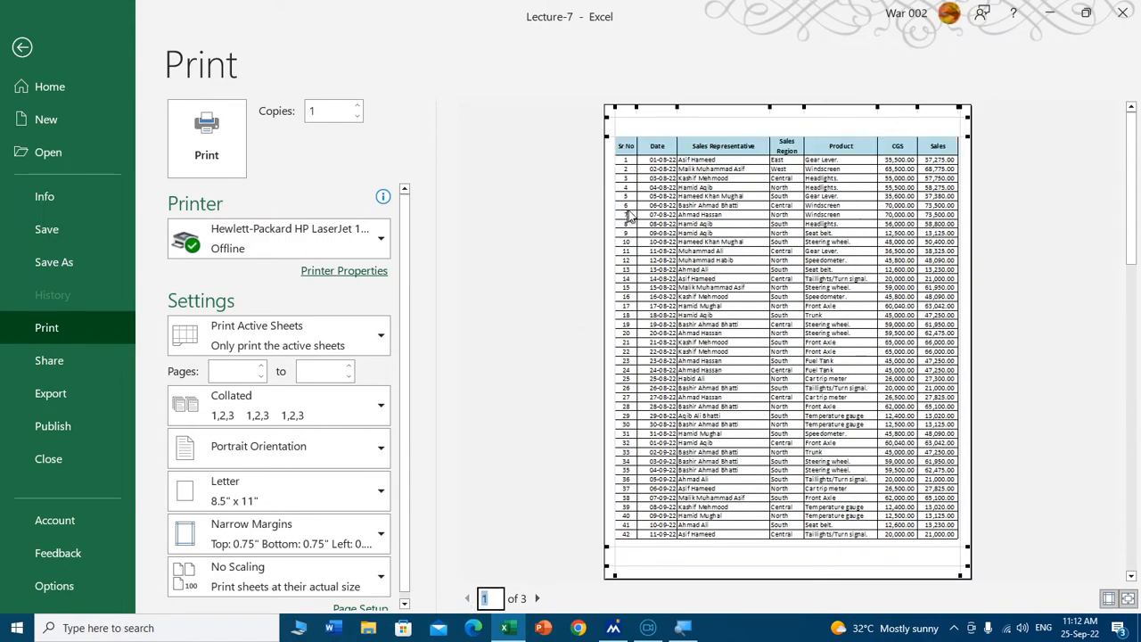
pyautogui.press('Escape')
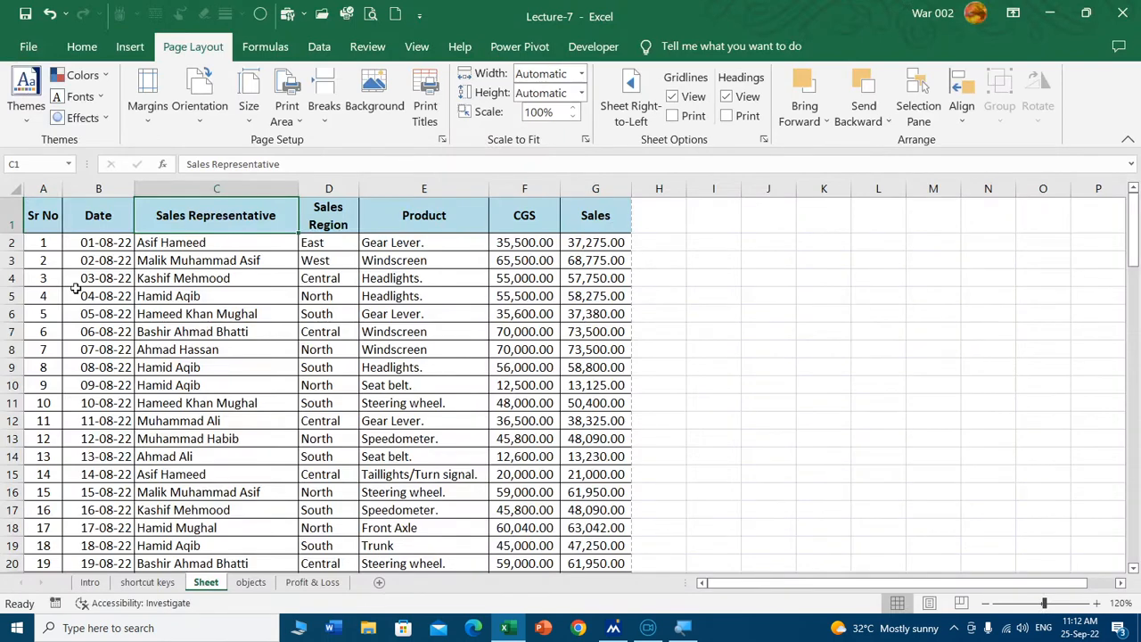
pyautogui.click(962, 603)
pyautogui.moveTo(48, 219); pyautogui.dragTo(644, 217)
pyautogui.hotkey('ctrl', 'c')
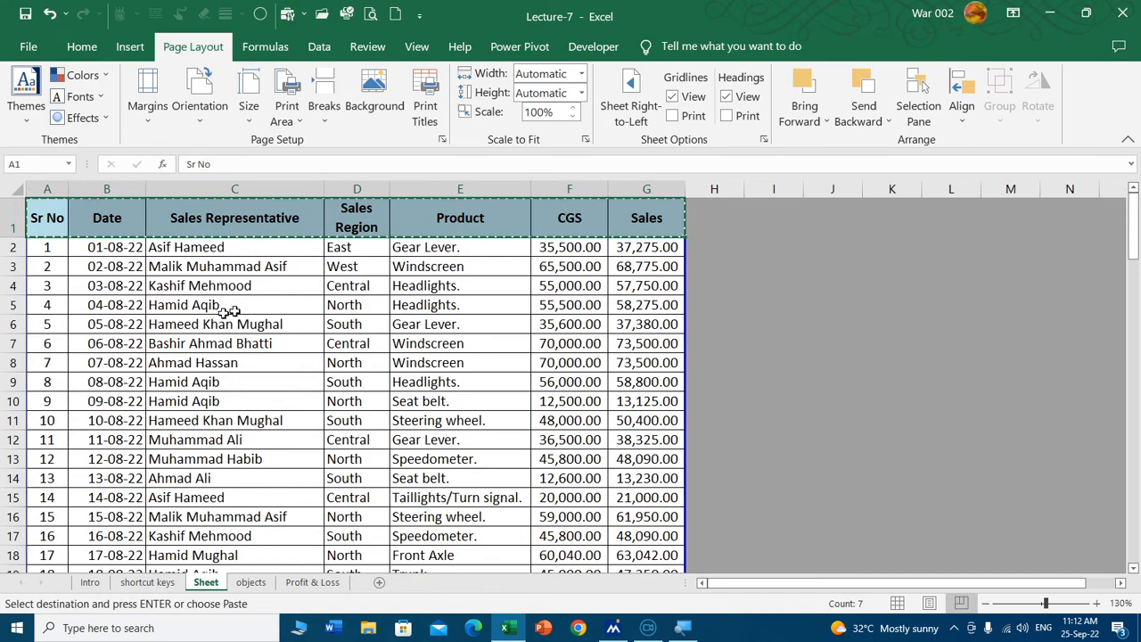
pyautogui.scroll(-9, 179, 326)
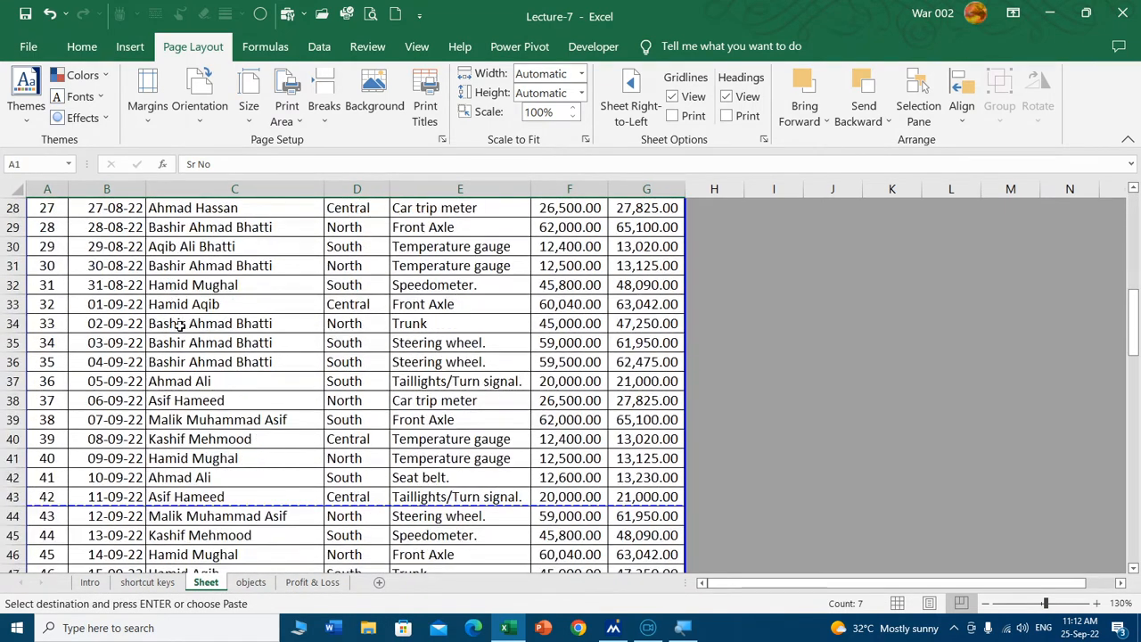
pyautogui.scroll(-1, 180, 325)
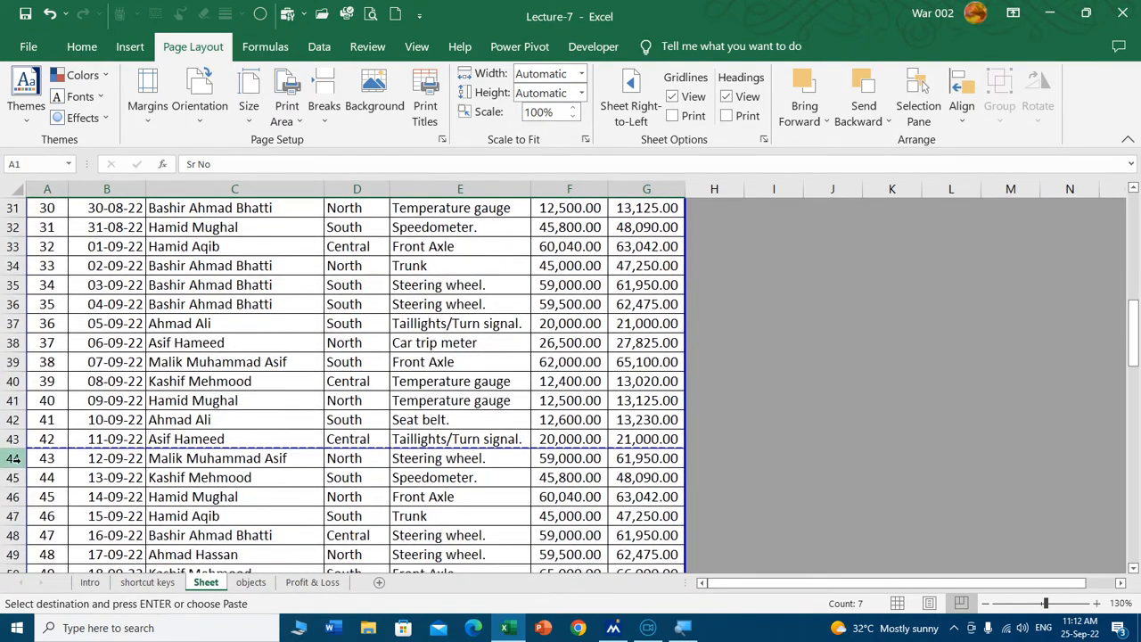
pyautogui.scroll(10, 298, 455)
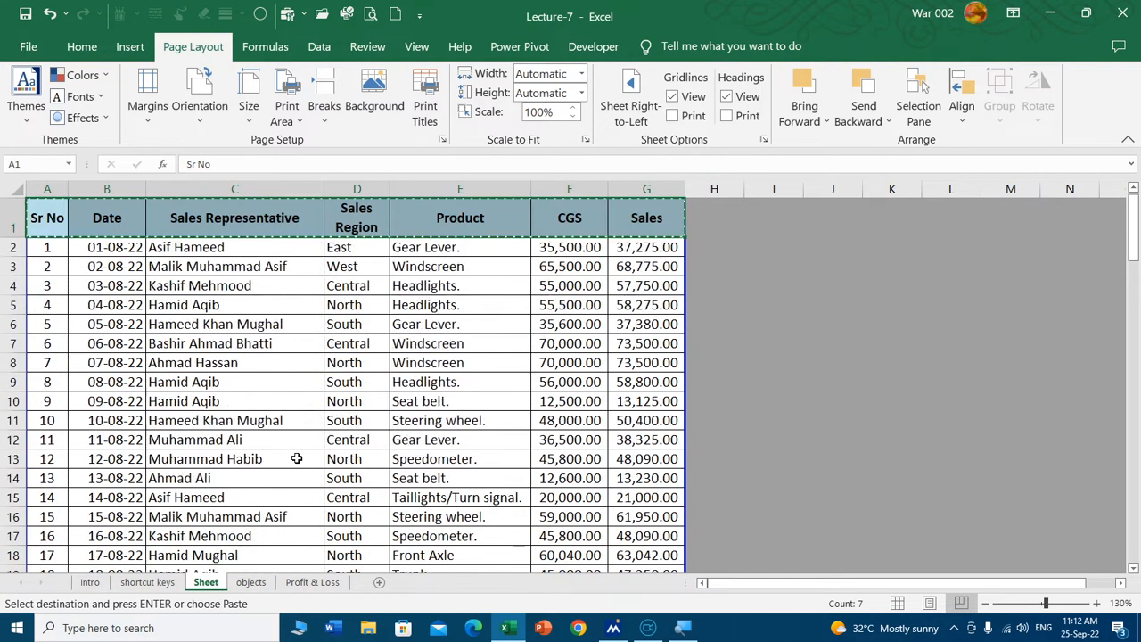
pyautogui.click(280, 419)
pyautogui.press('Escape')
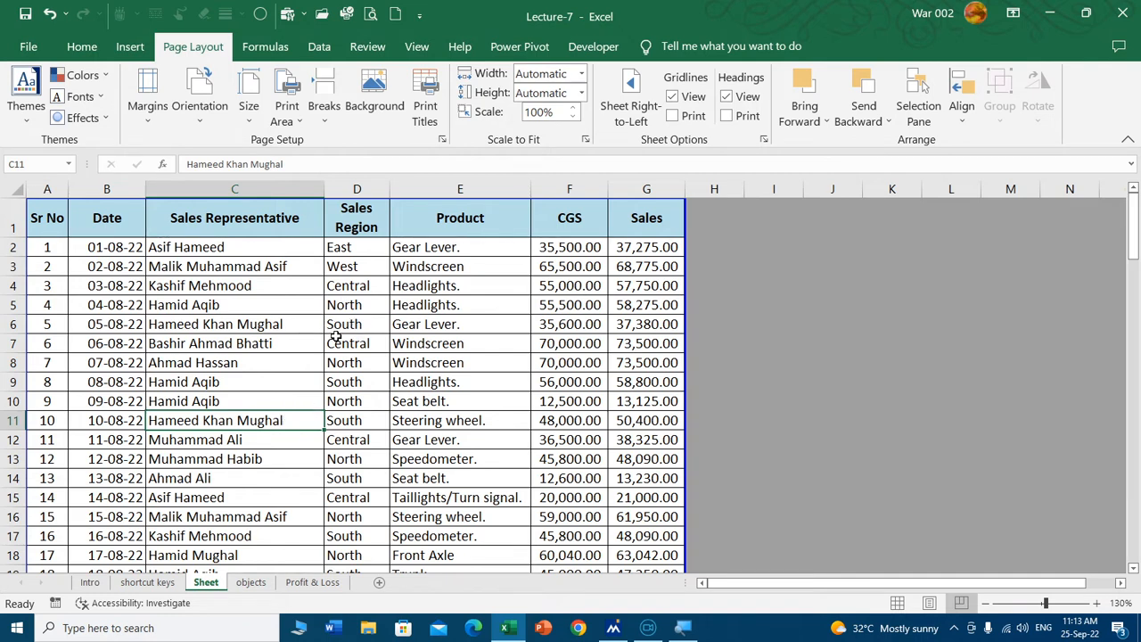
# Step: Review the page, margin and header/footer settings in Page Setup, and set row $1:$1 to repeat at the top of every printed page
pyautogui.click(285, 303)
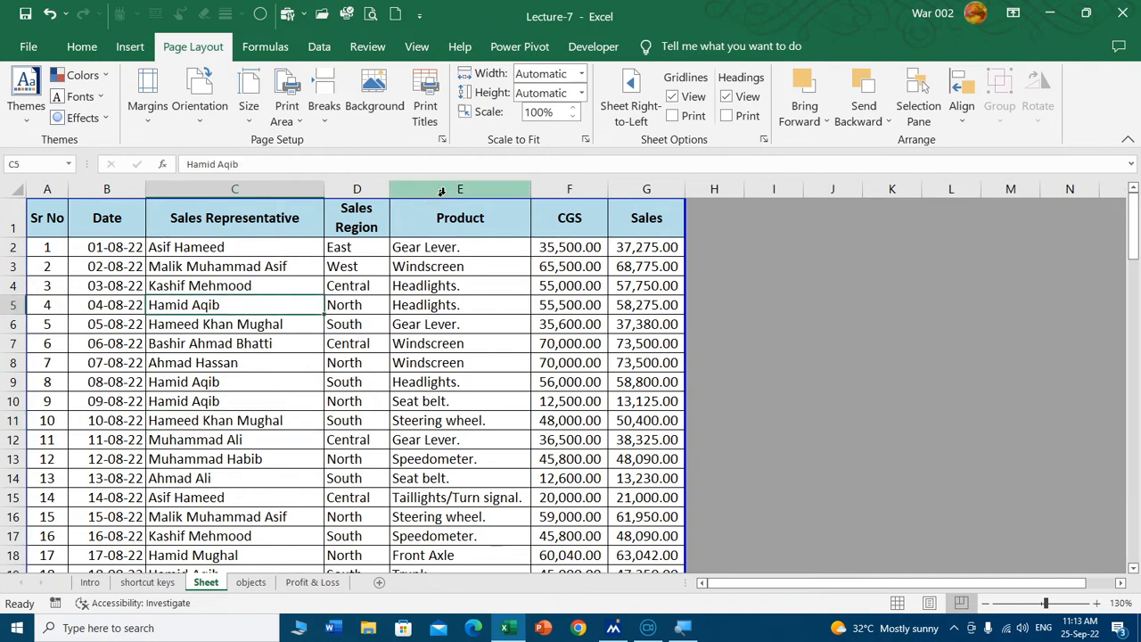
pyautogui.click(428, 116)
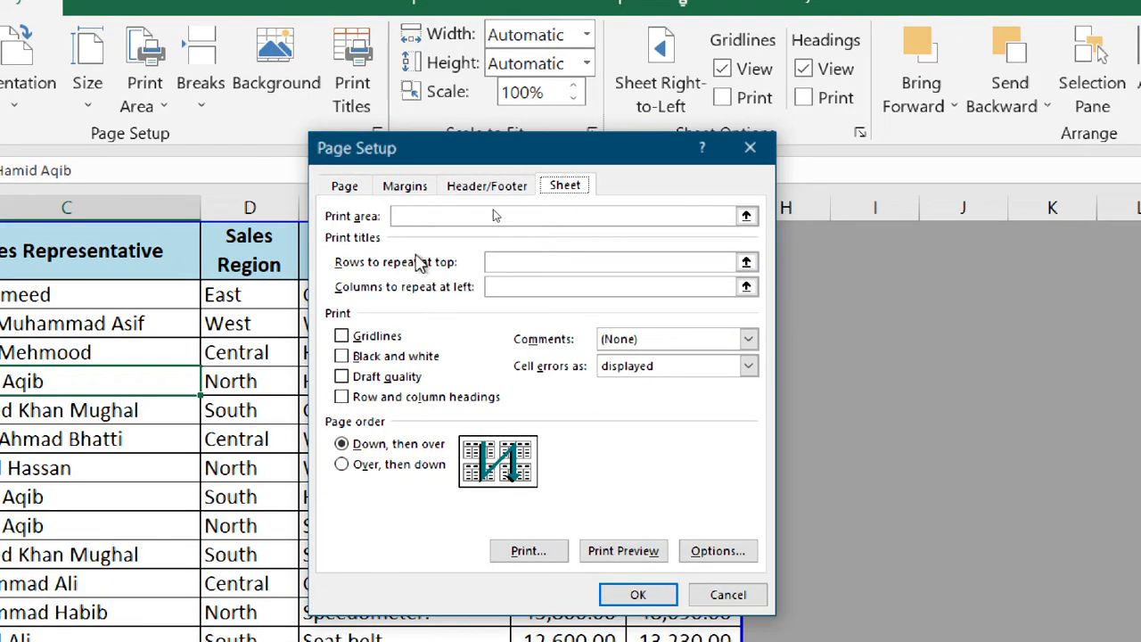
pyautogui.click(342, 187)
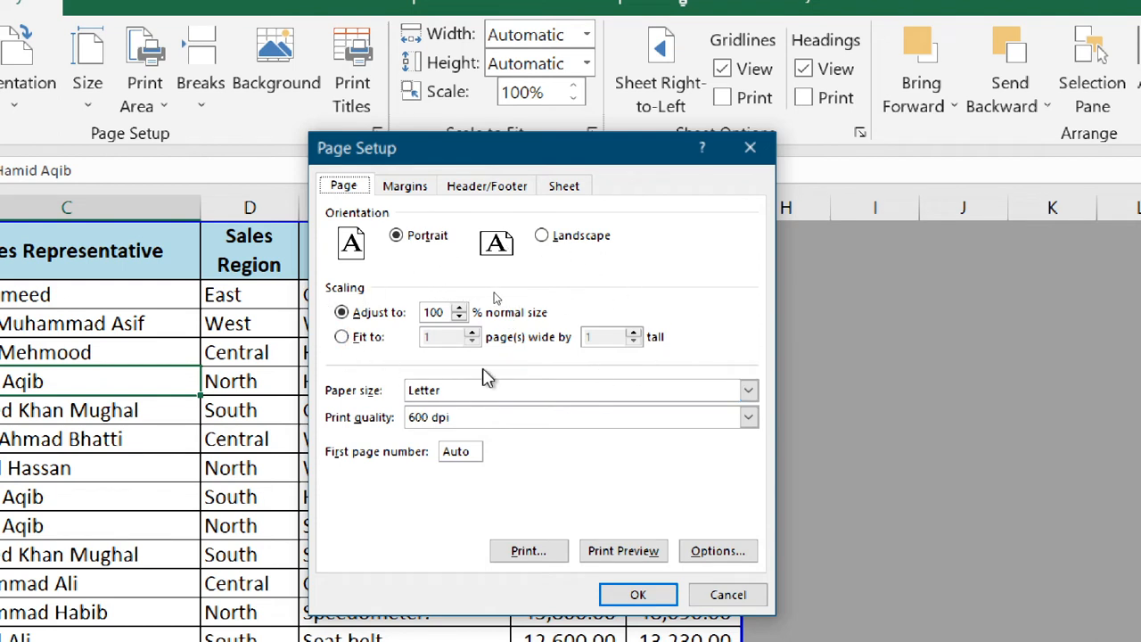
pyautogui.click(412, 191)
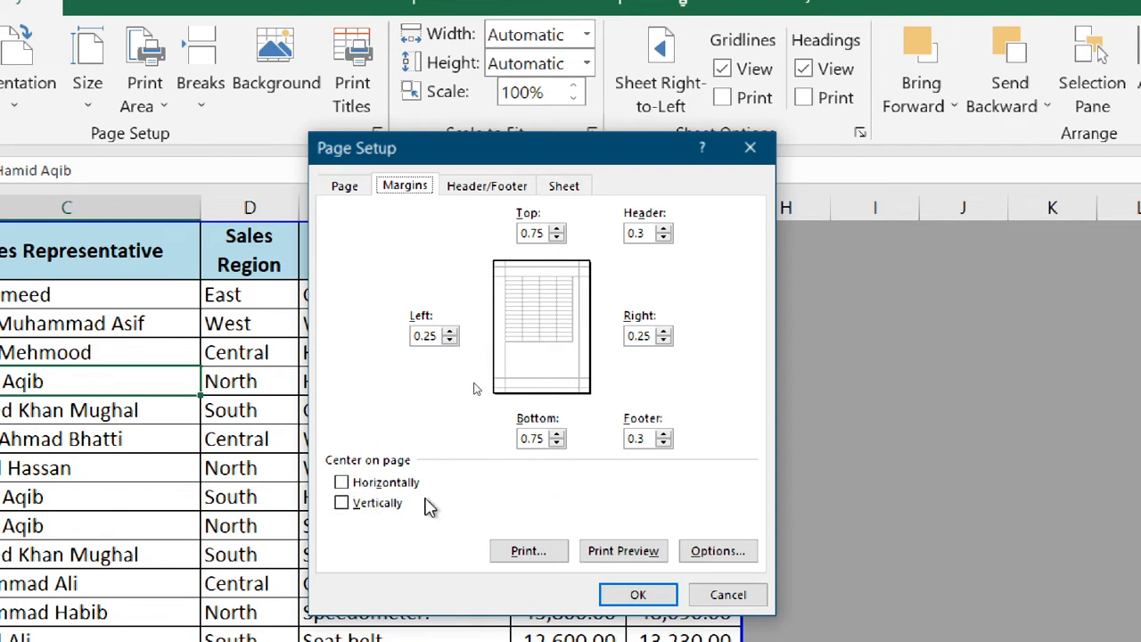
pyautogui.click(486, 189)
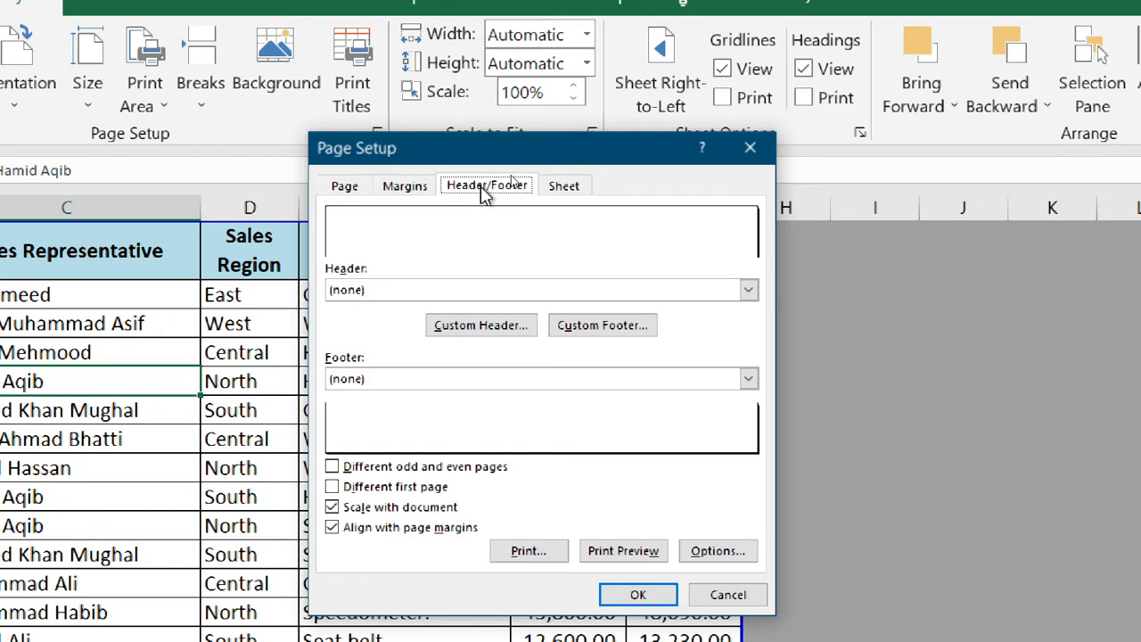
pyautogui.click(570, 187)
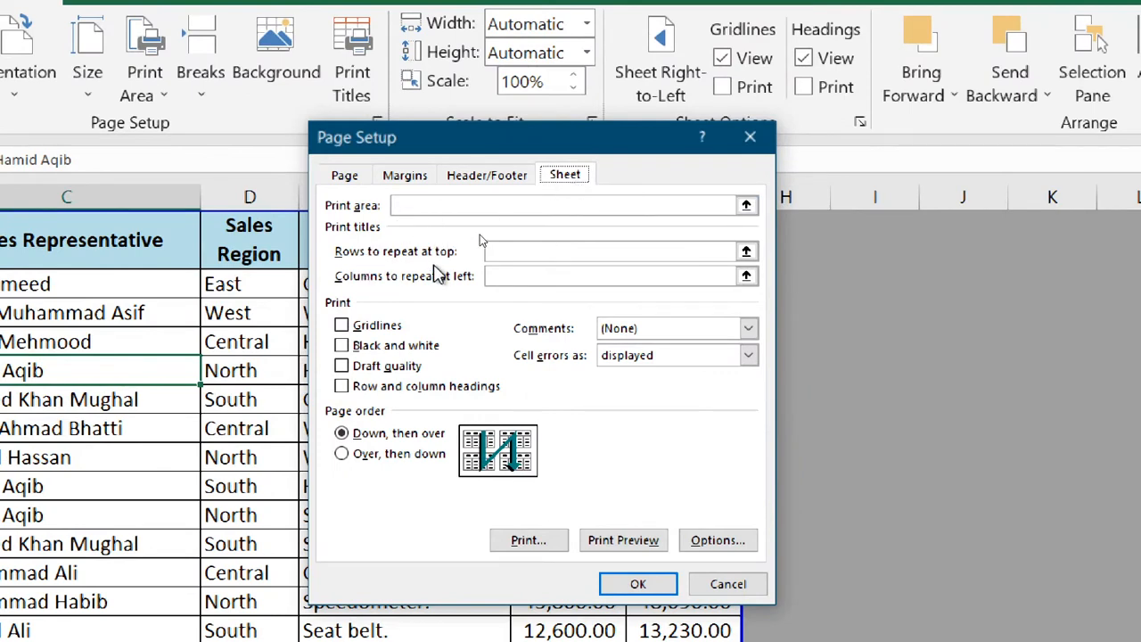
pyautogui.click(746, 251)
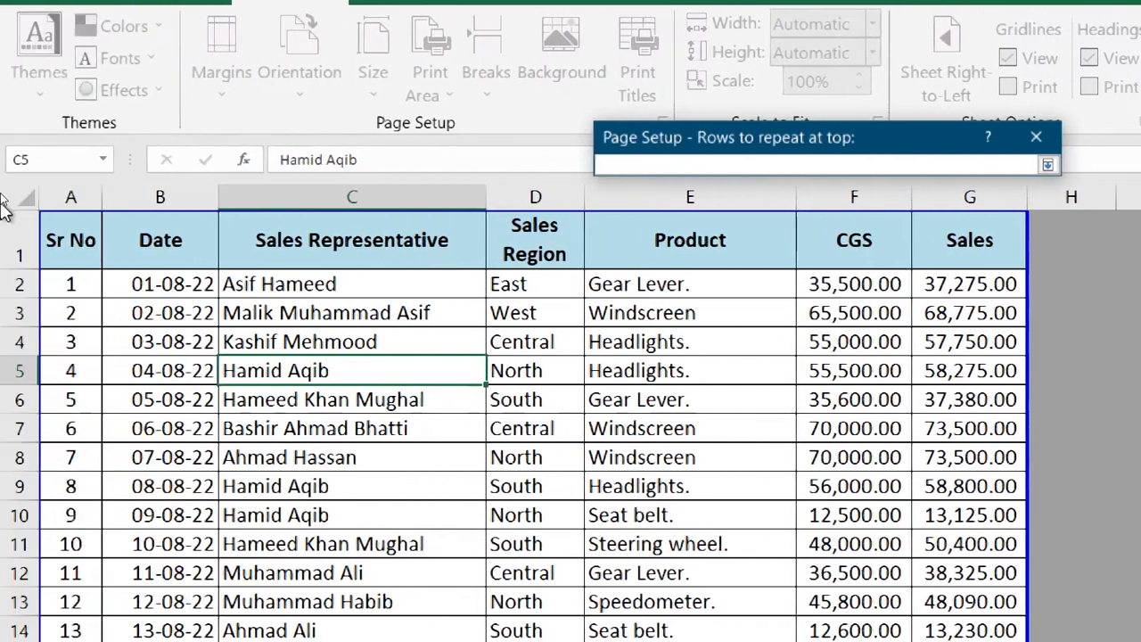
pyautogui.click(5, 240)
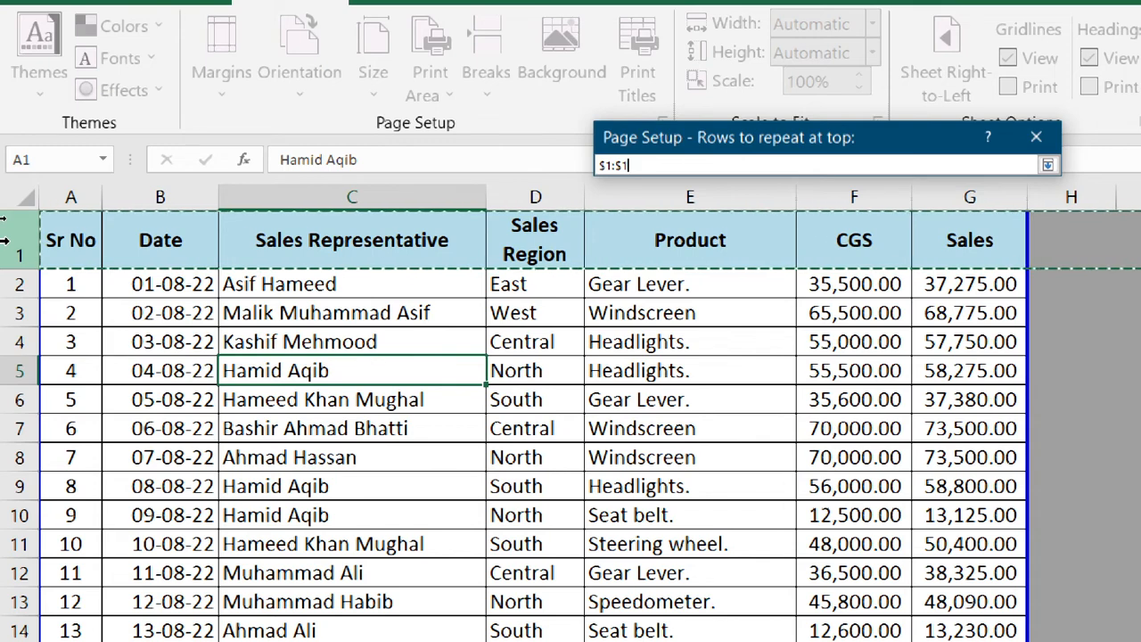
pyautogui.click(1008, 167)
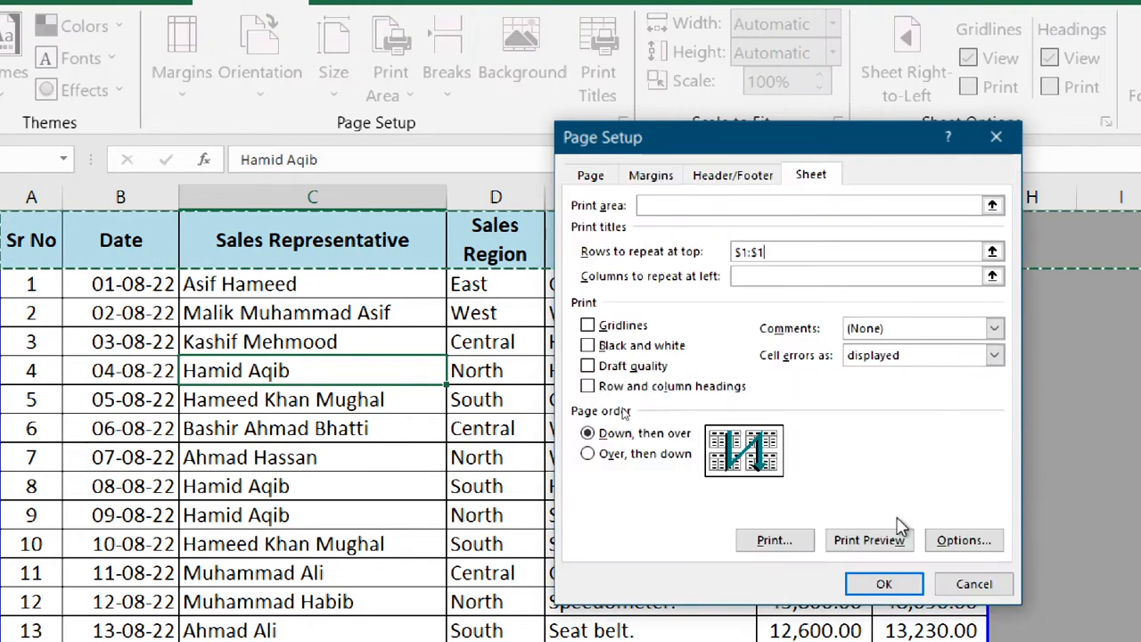
pyautogui.click(904, 590)
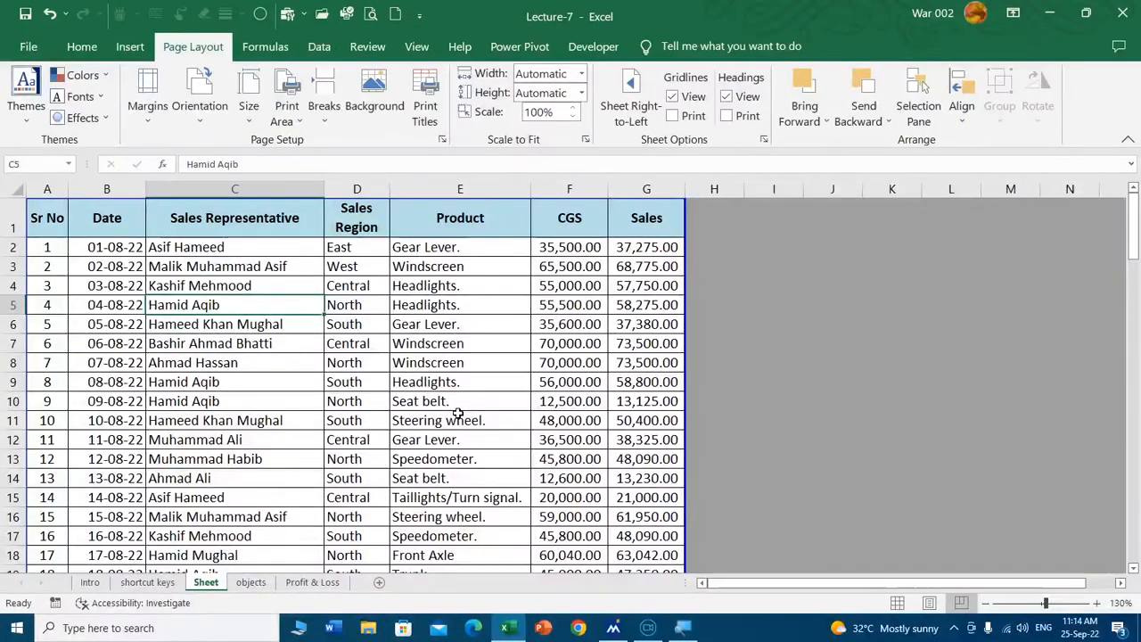
# Step: Check all pages in the print preview for the repeated header row, and return to the sheet
pyautogui.hotkey('ctrl', 'p')
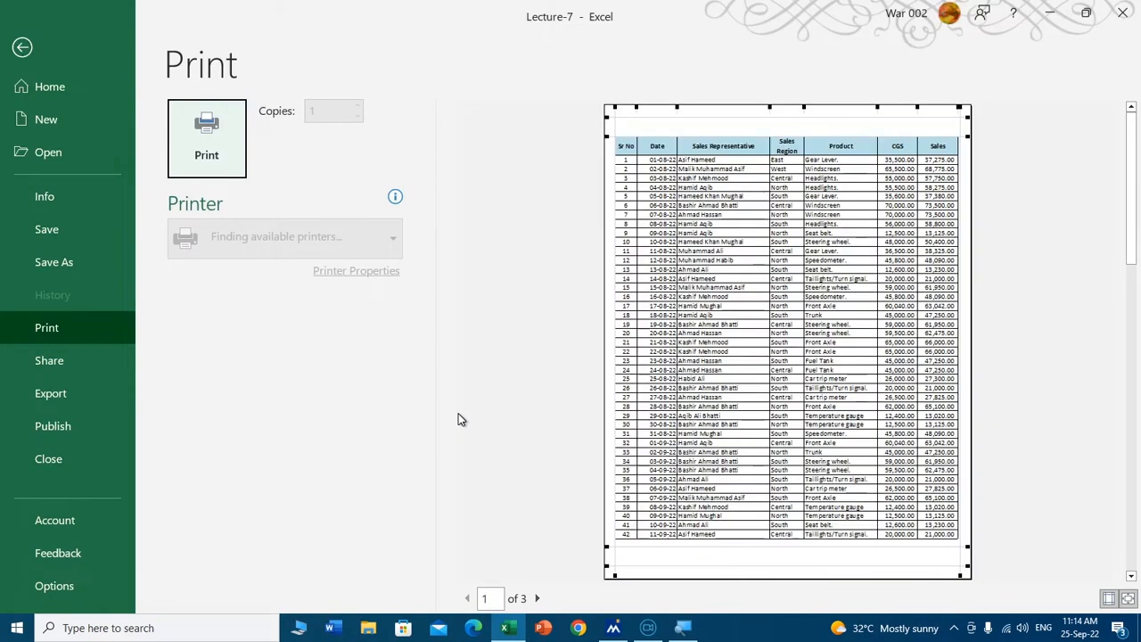
pyautogui.click(540, 600)
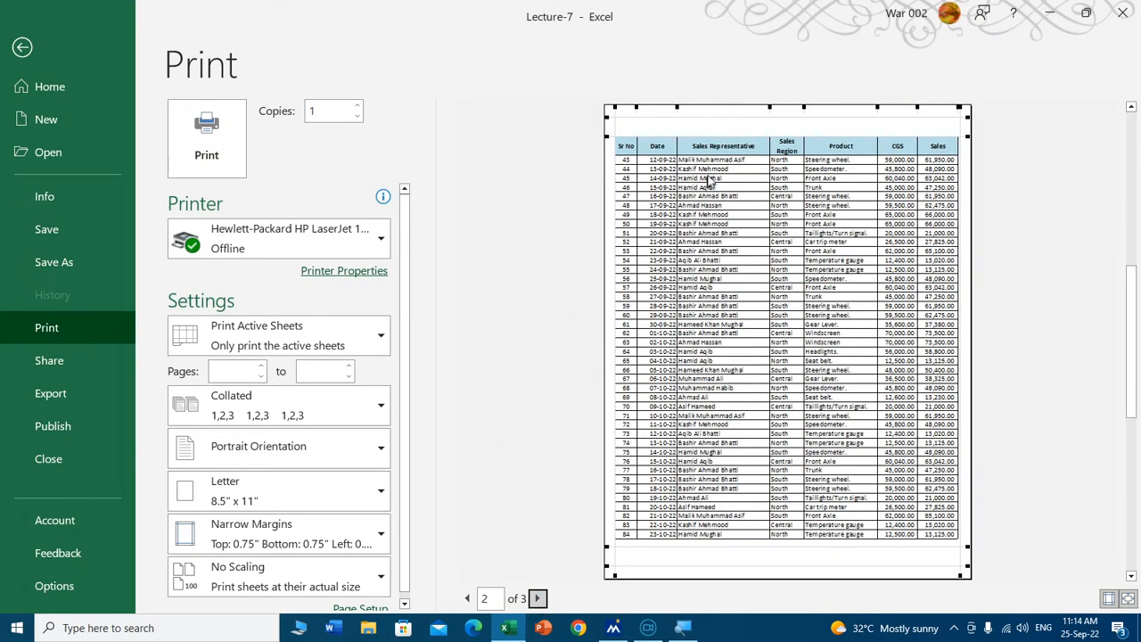
pyautogui.click(540, 599)
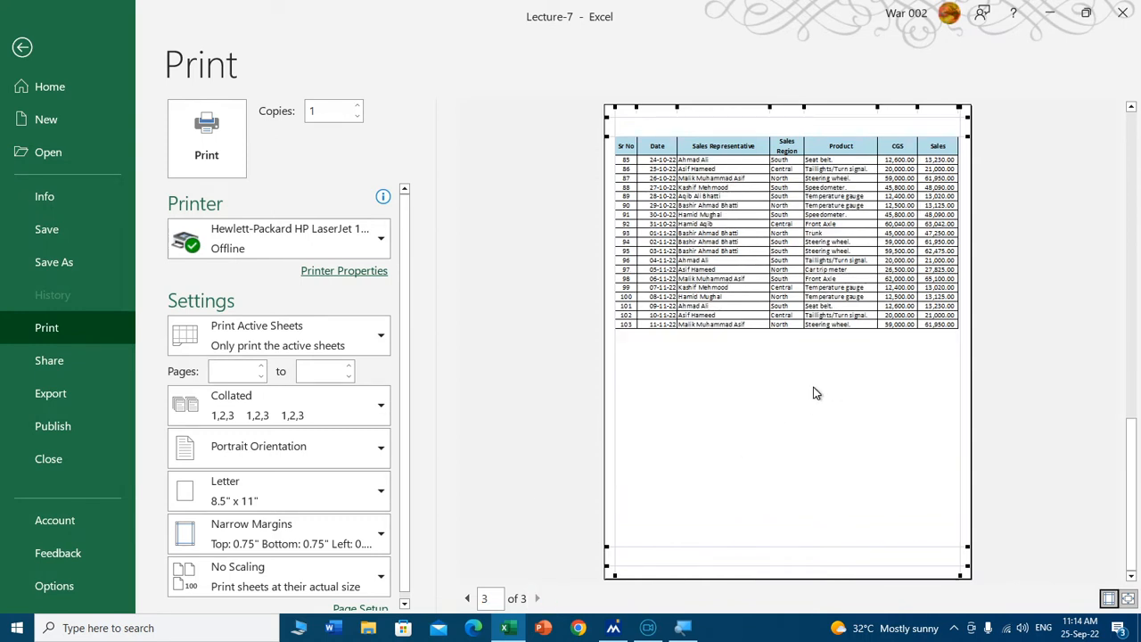
pyautogui.press('Escape')
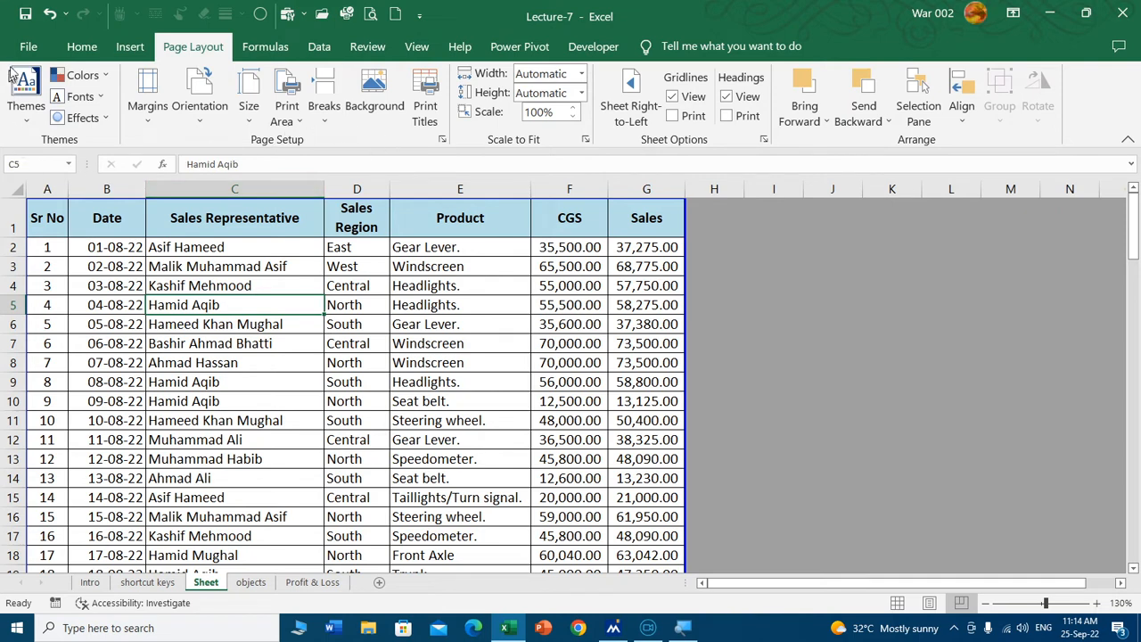
# Step: Apply the Basis theme to the workbook and check the font of a Date cell and a CGS cell
pyautogui.click(24, 112)
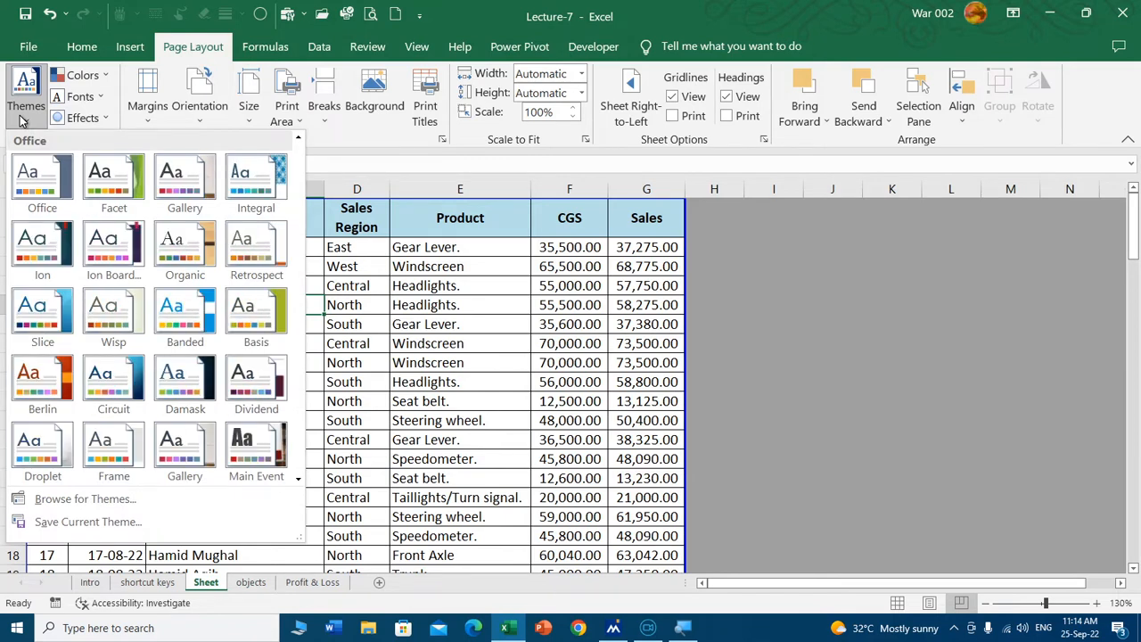
pyautogui.click(258, 314)
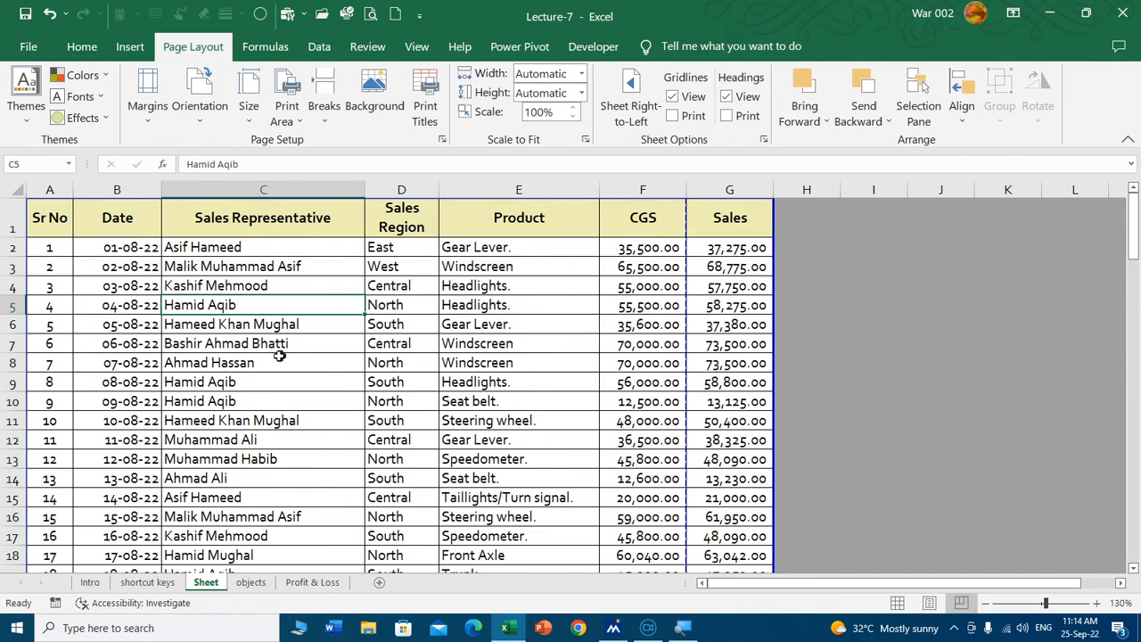
pyautogui.scroll(1, 572, 391)
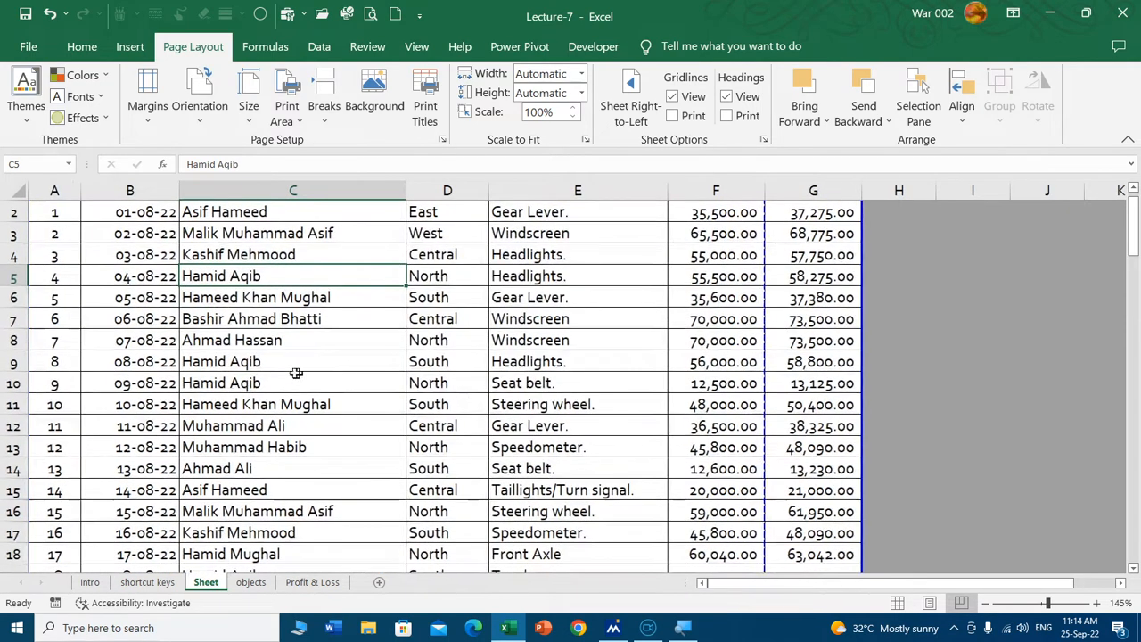
pyautogui.click(149, 258)
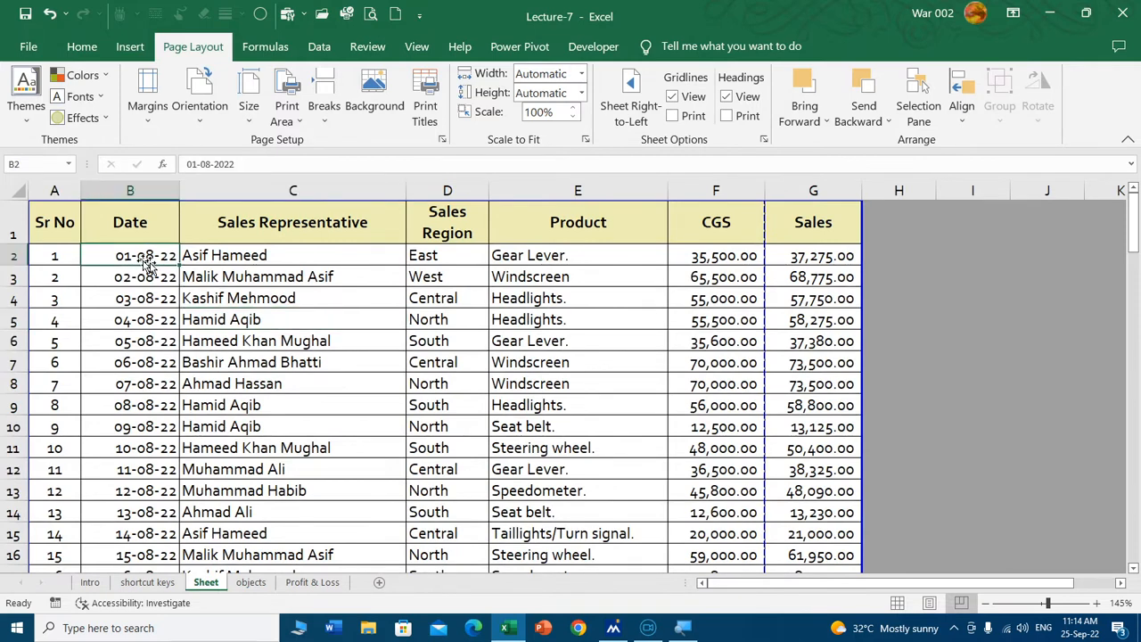
pyautogui.click(82, 49)
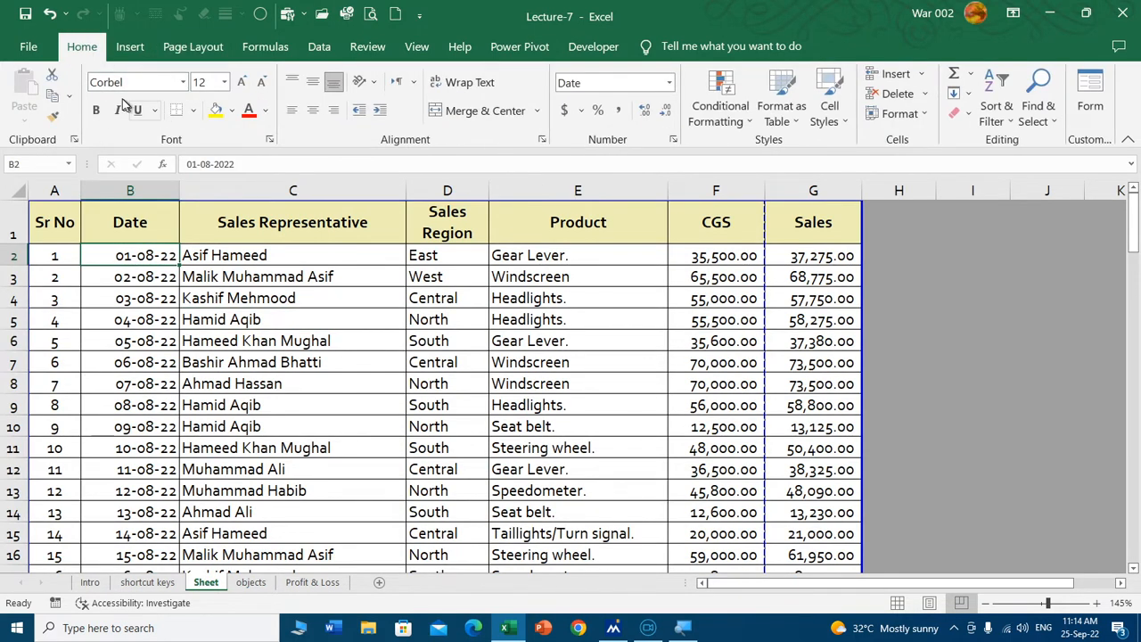
pyautogui.click(704, 298)
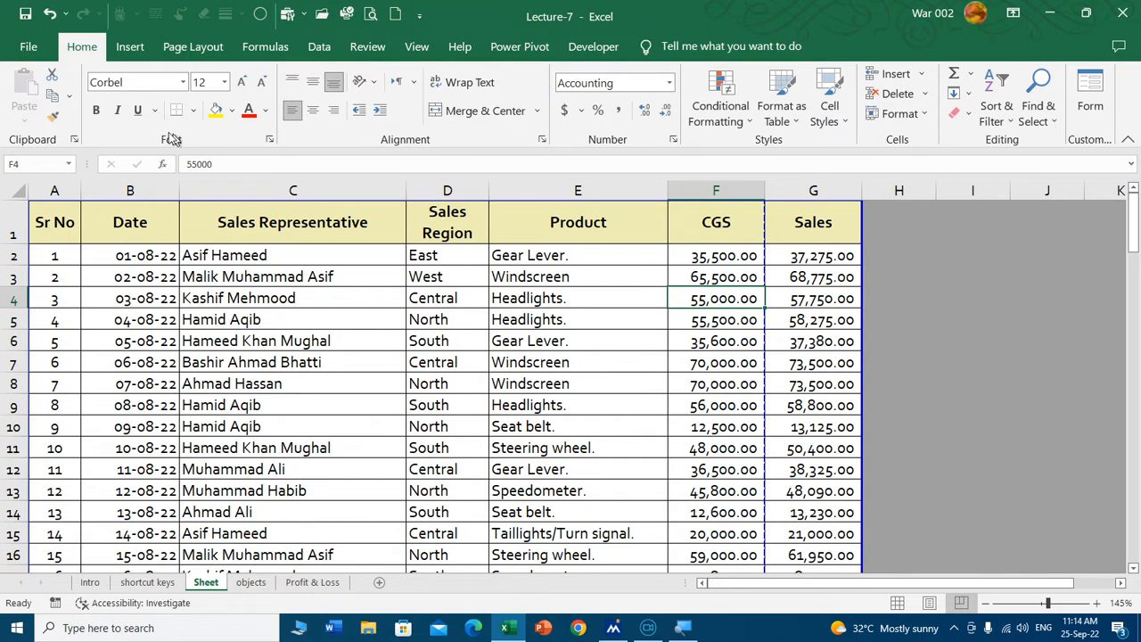
pyautogui.click(193, 46)
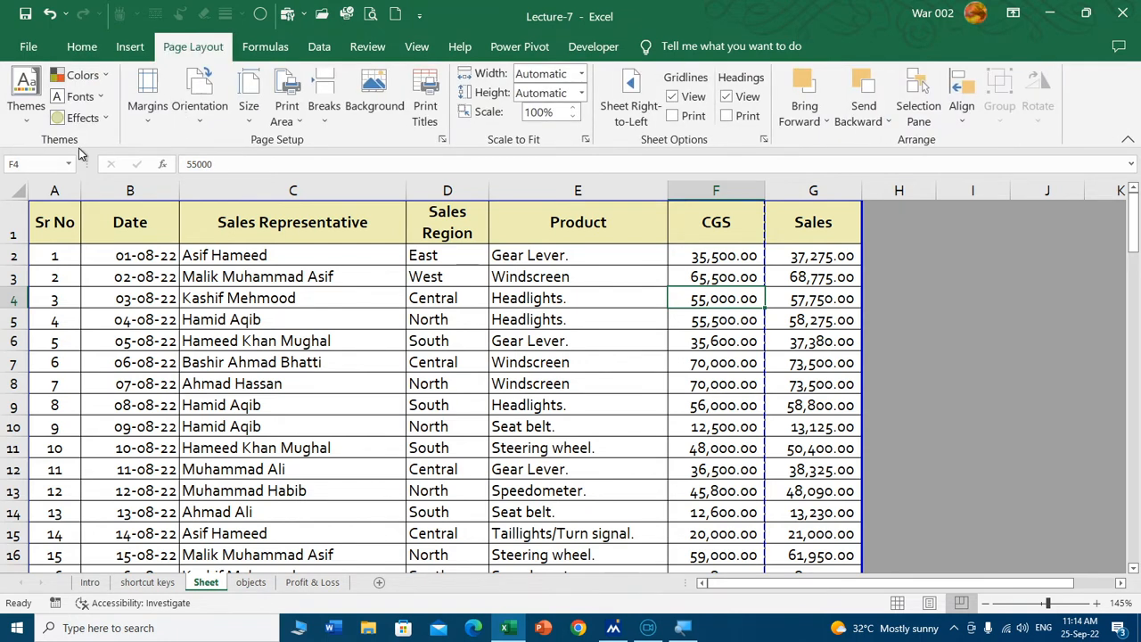
# Step: Try the Main Event theme on the workbook and replace it with the Integral theme
pyautogui.click(26, 97)
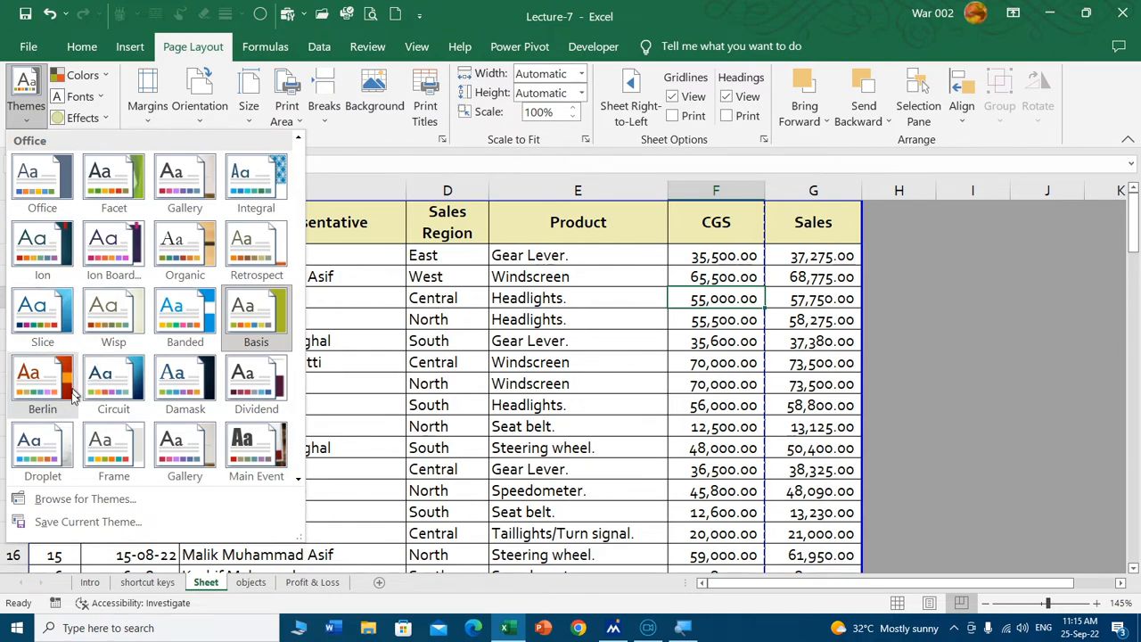
pyautogui.click(239, 450)
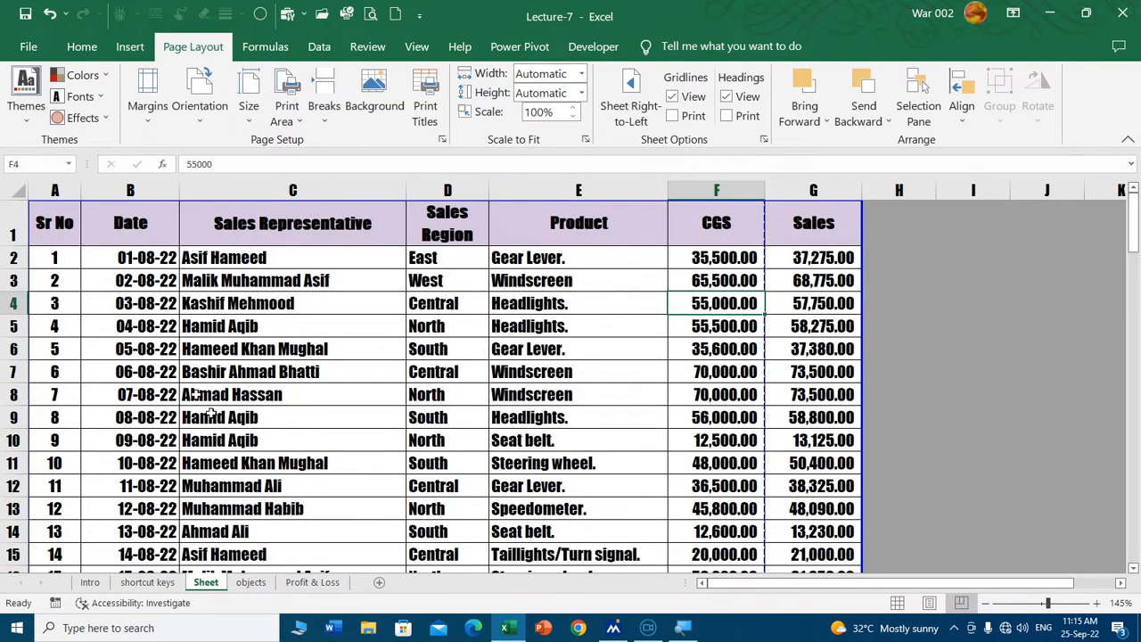
pyautogui.click(29, 109)
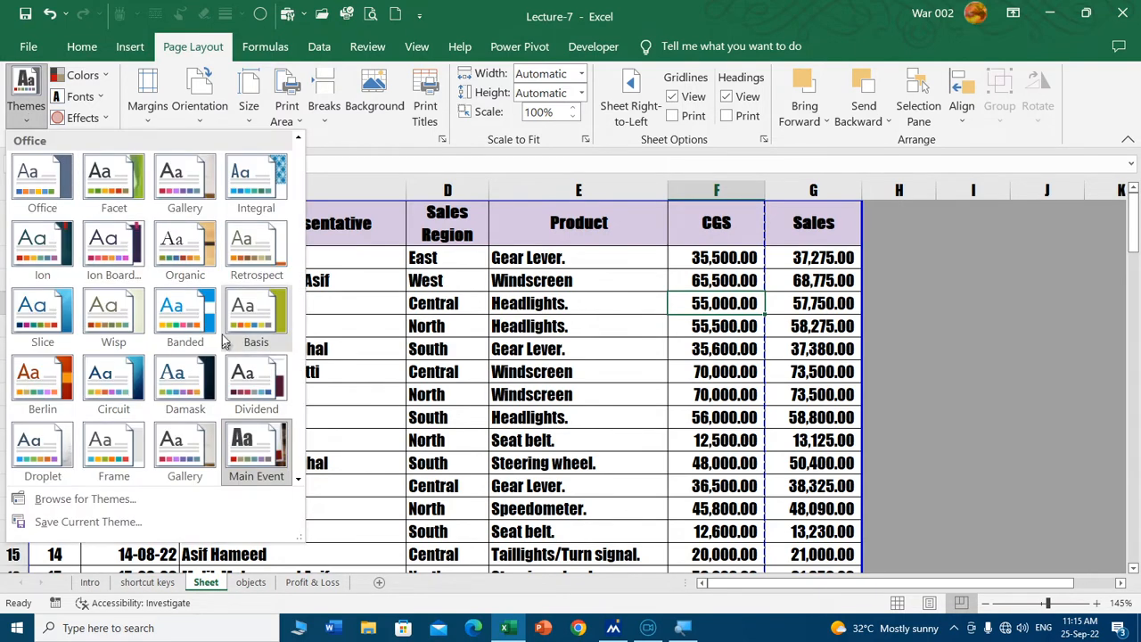
pyautogui.click(250, 183)
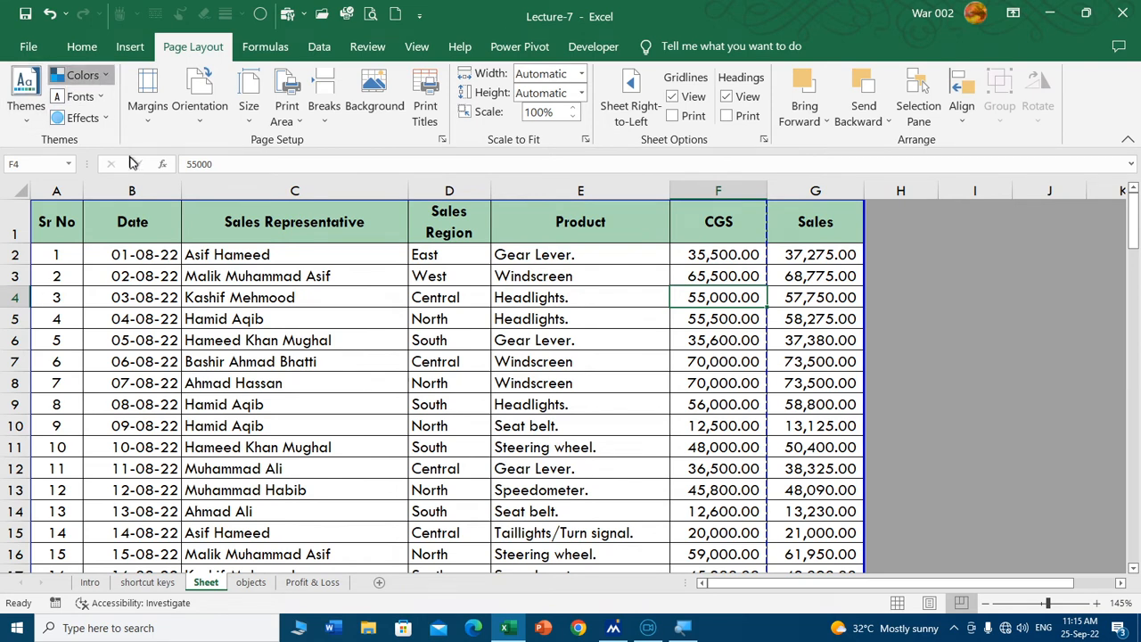
# Step: Try other theme color sets on the sheet, including Office and Grayscale, and undo the color changes
pyautogui.click(98, 75)
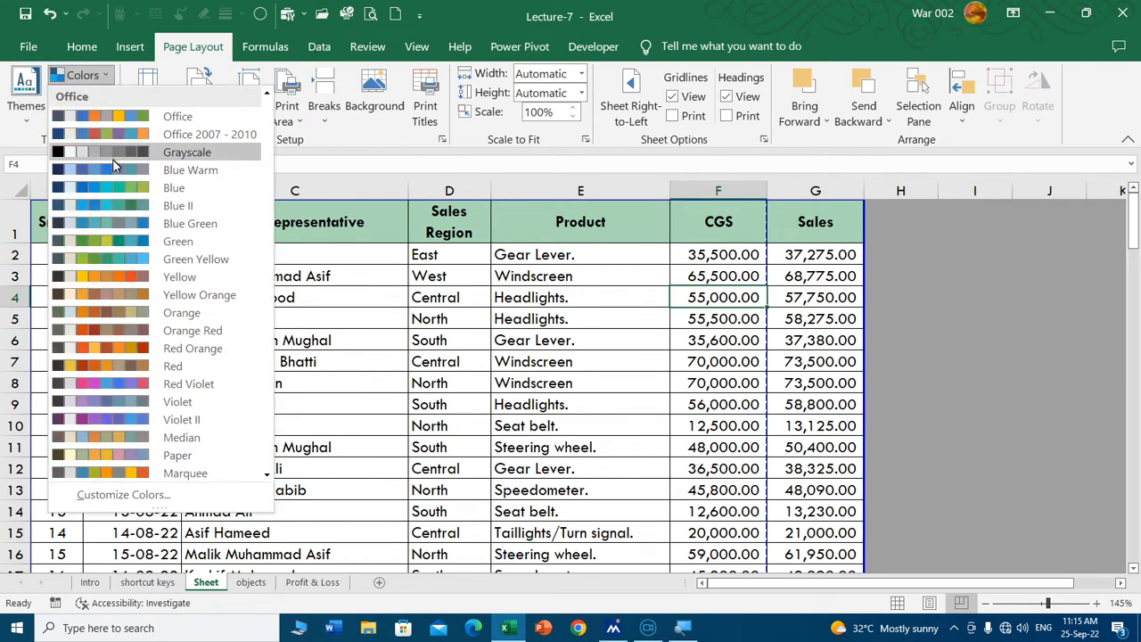
pyautogui.press('Escape')
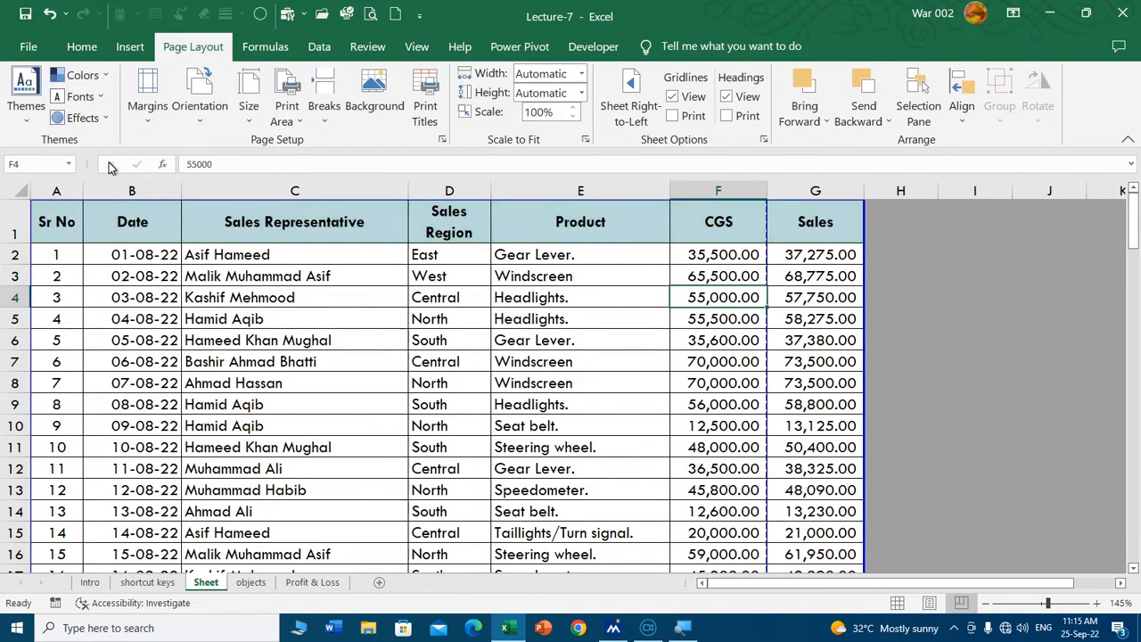
pyautogui.click(90, 75)
pyautogui.click(107, 120)
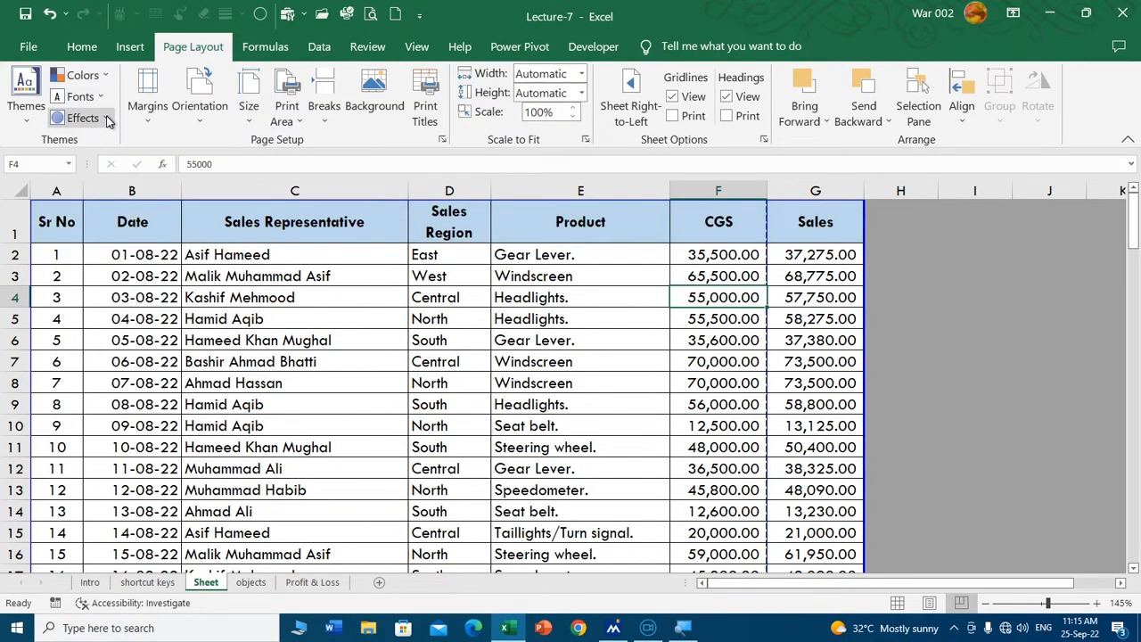
pyautogui.click(105, 77)
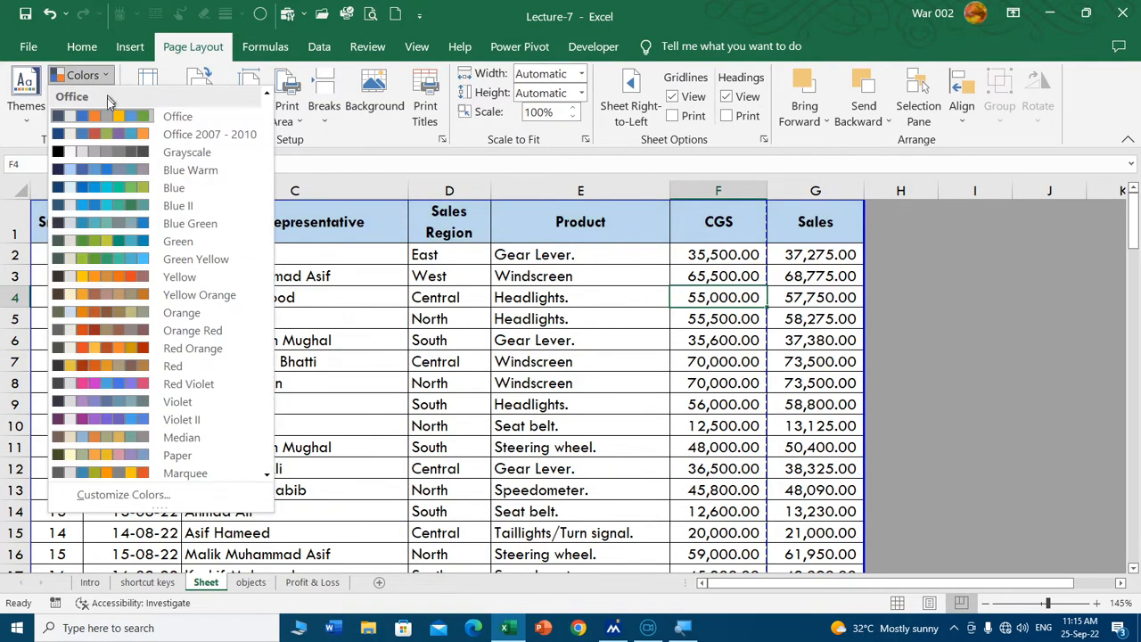
pyautogui.click(109, 154)
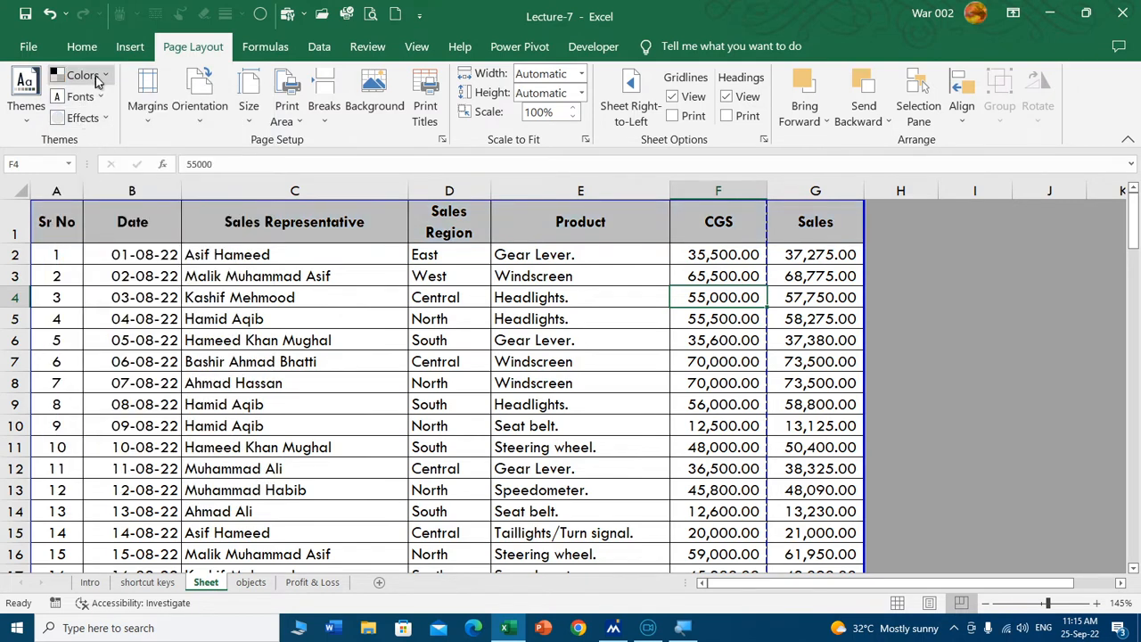
pyautogui.hotkey('ctrl', 'z')
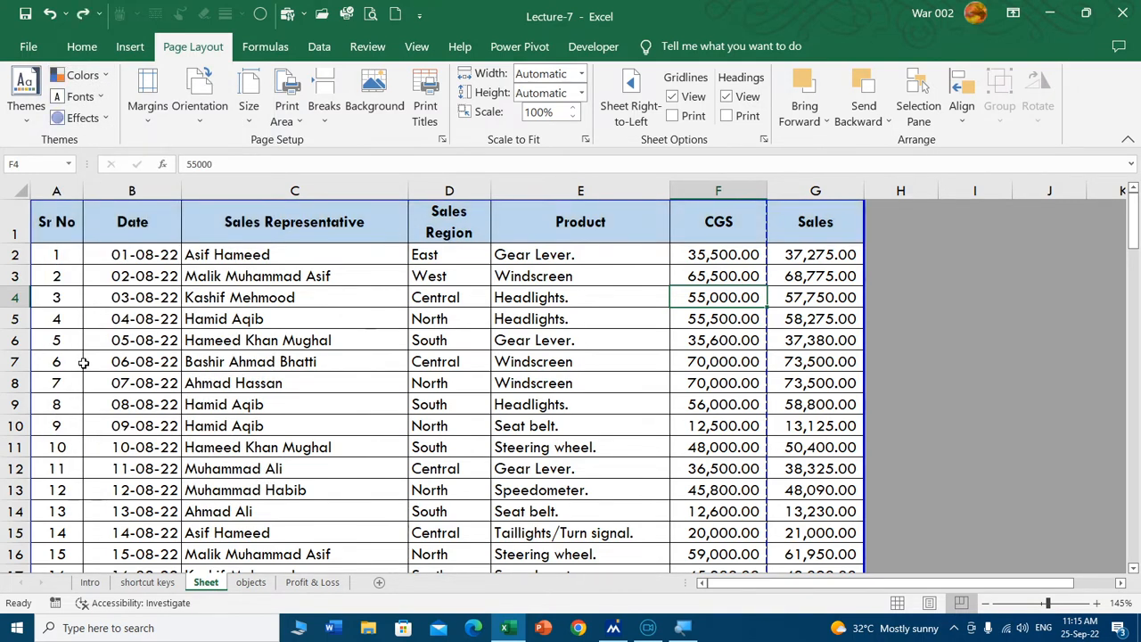
pyautogui.click(154, 361)
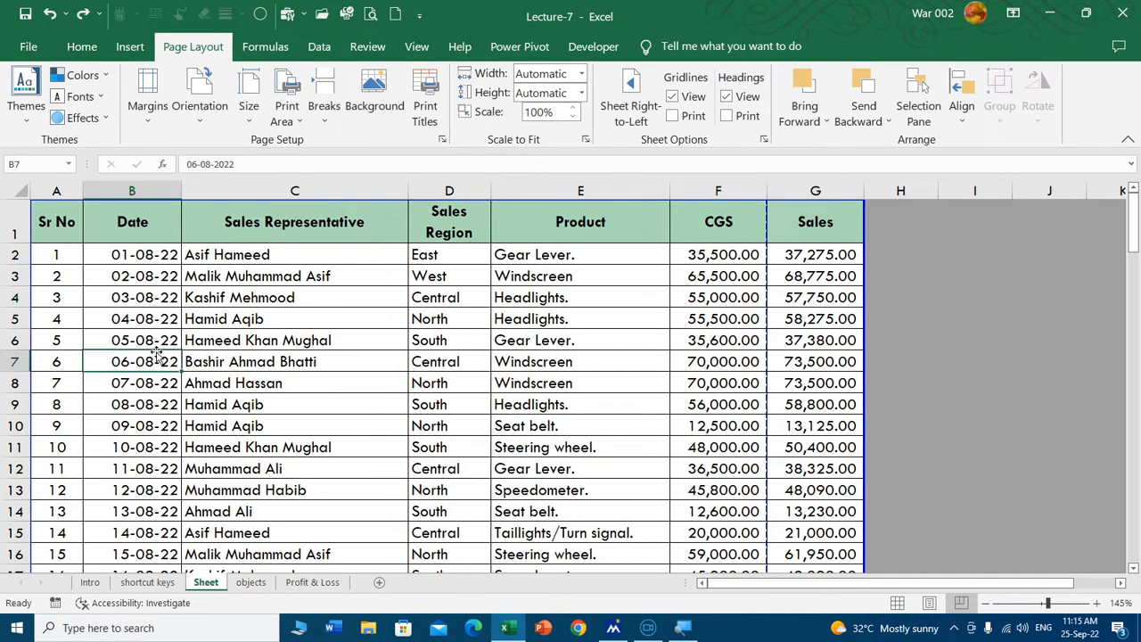
# Step: Look over the theme font sets and apply the Glow Edge theme effects
pyautogui.click(100, 97)
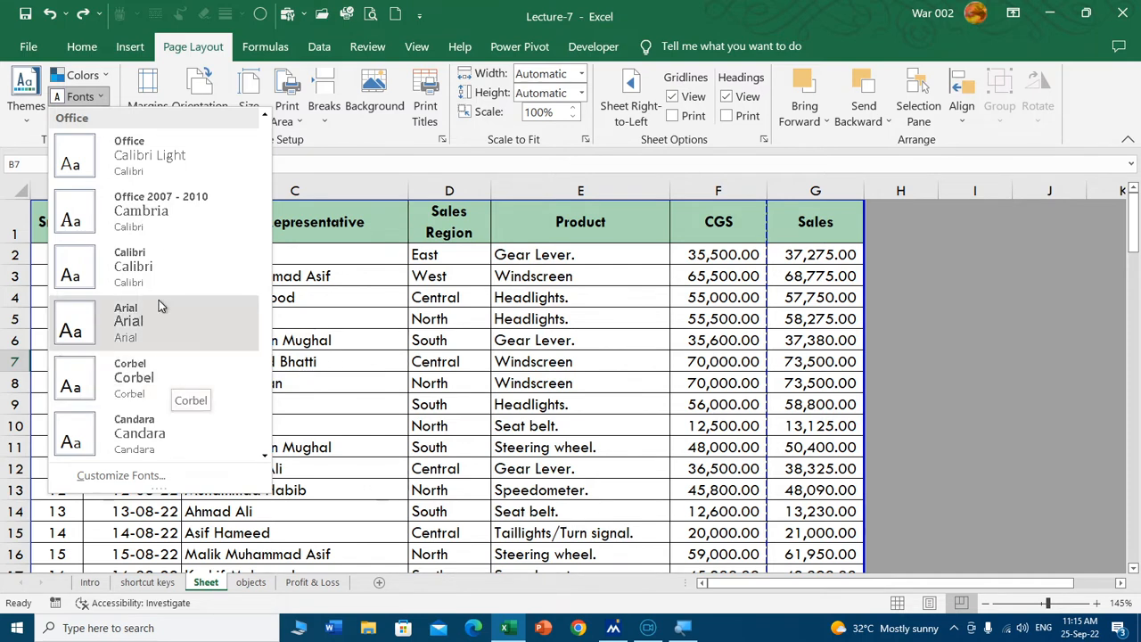
pyautogui.click(159, 173)
pyautogui.click(105, 119)
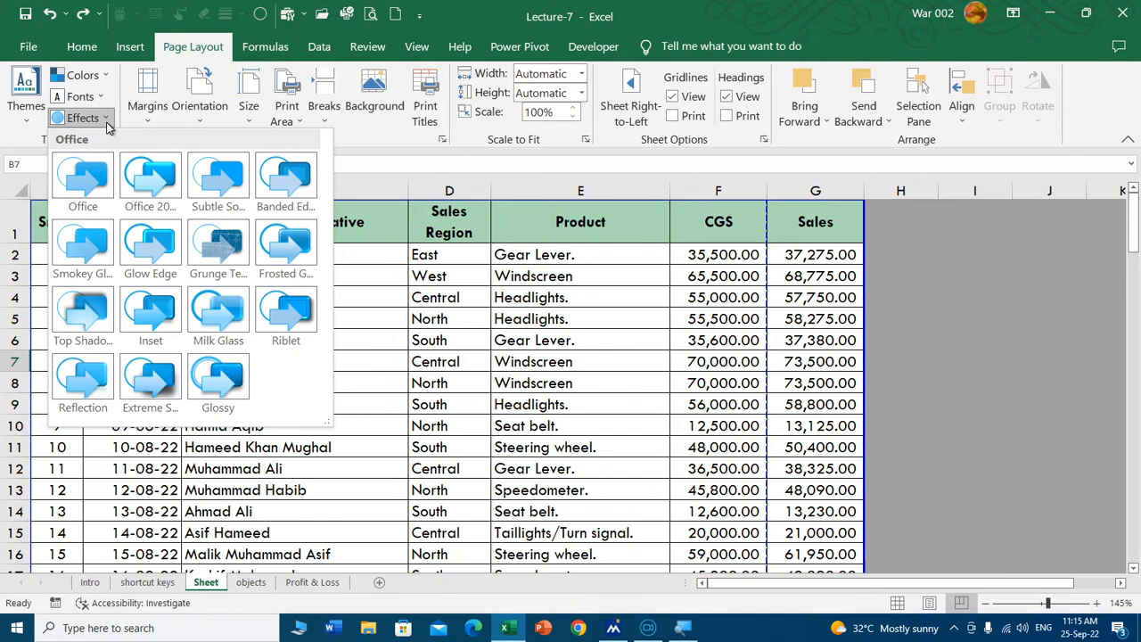
pyautogui.click(153, 248)
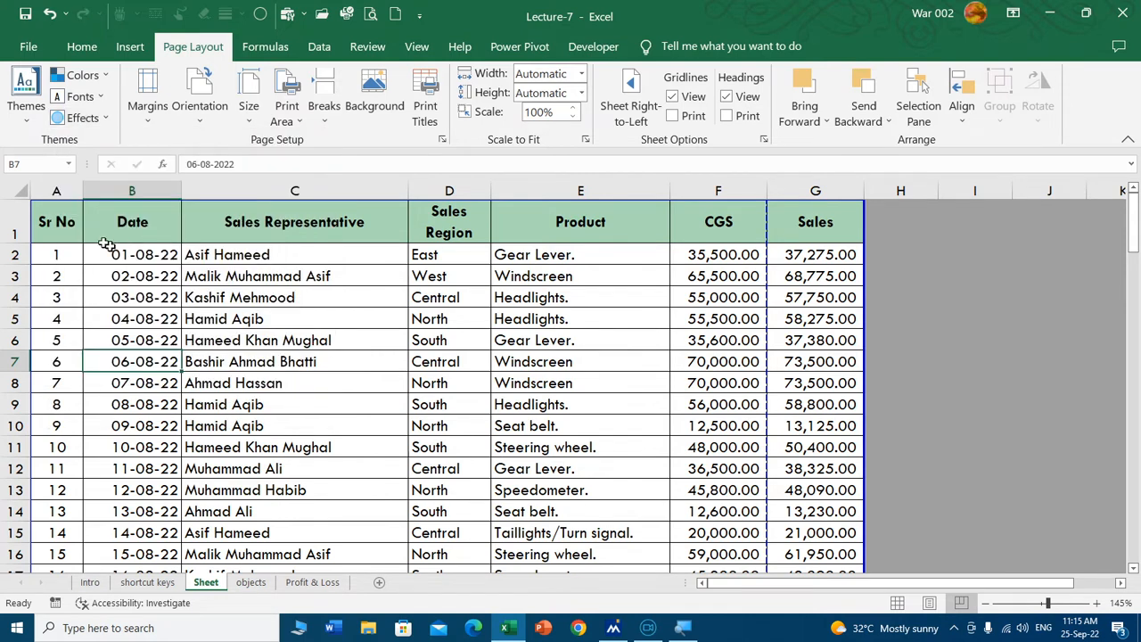
# Step: Scale the printout to a width of 1 page and check the pages in the print preview
pyautogui.click(76, 218)
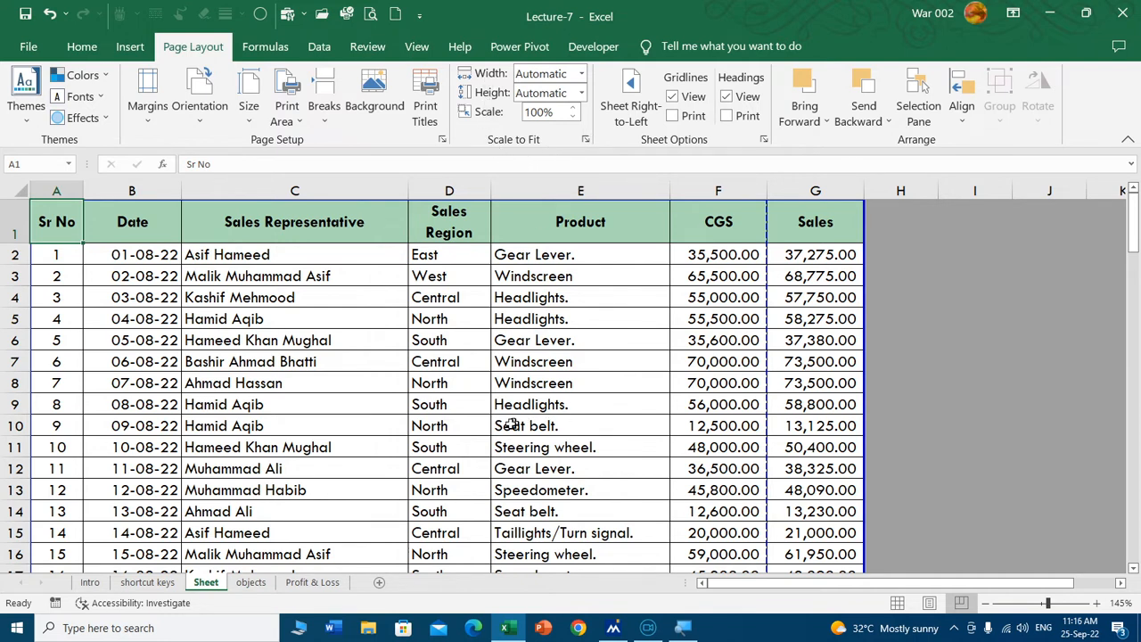
pyautogui.scroll(-1, 472, 400)
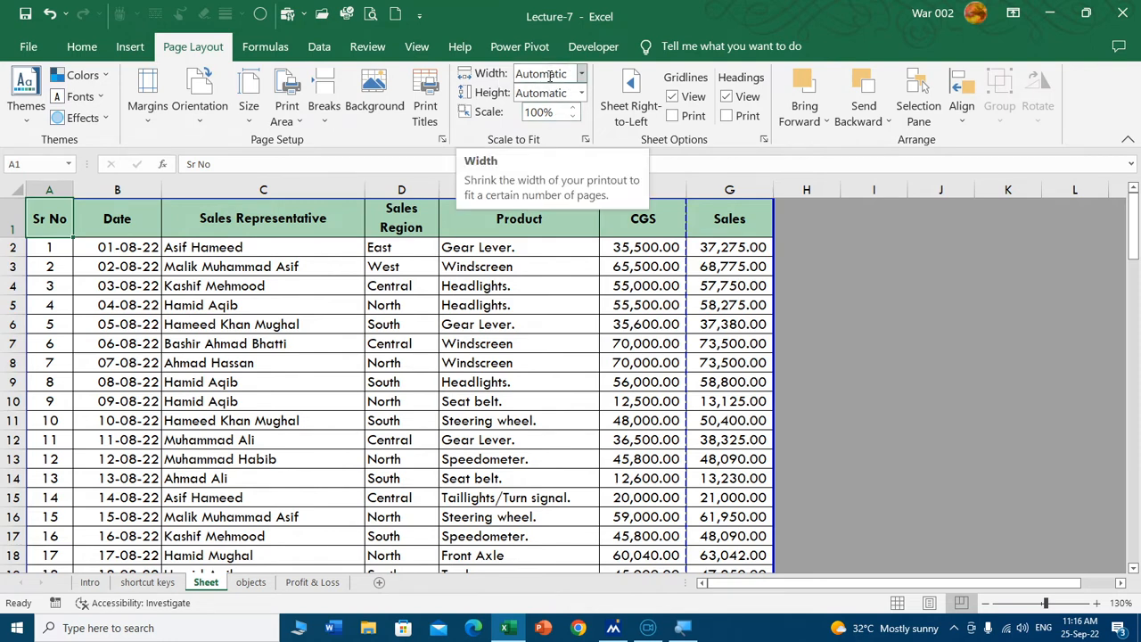
pyautogui.click(581, 74)
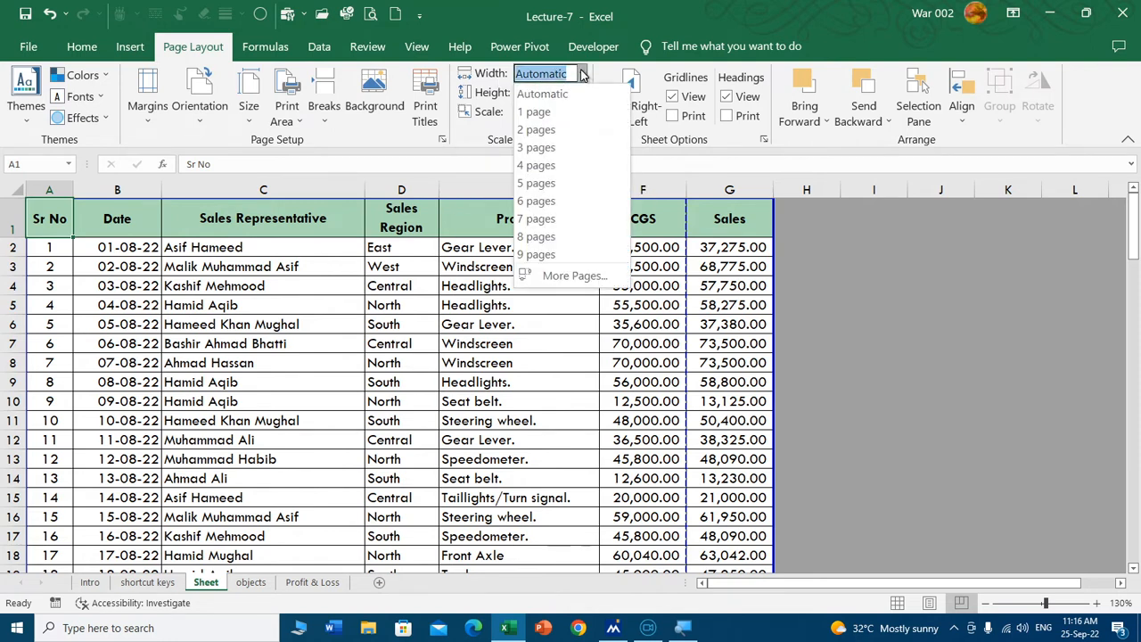
pyautogui.click(554, 111)
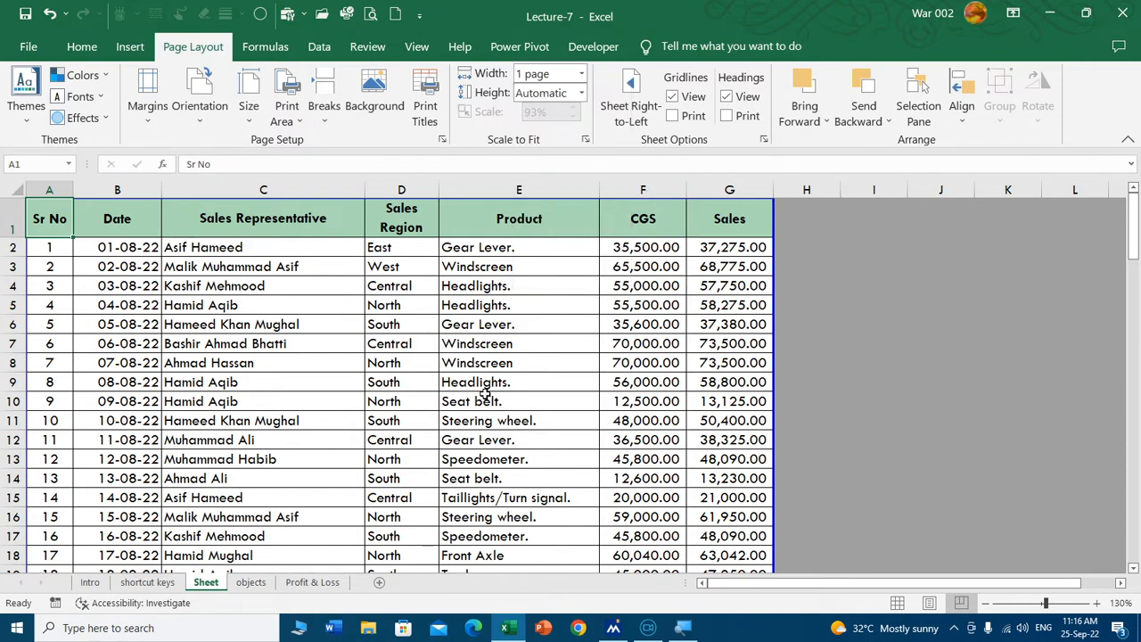
pyautogui.hotkey('ctrl', 'p')
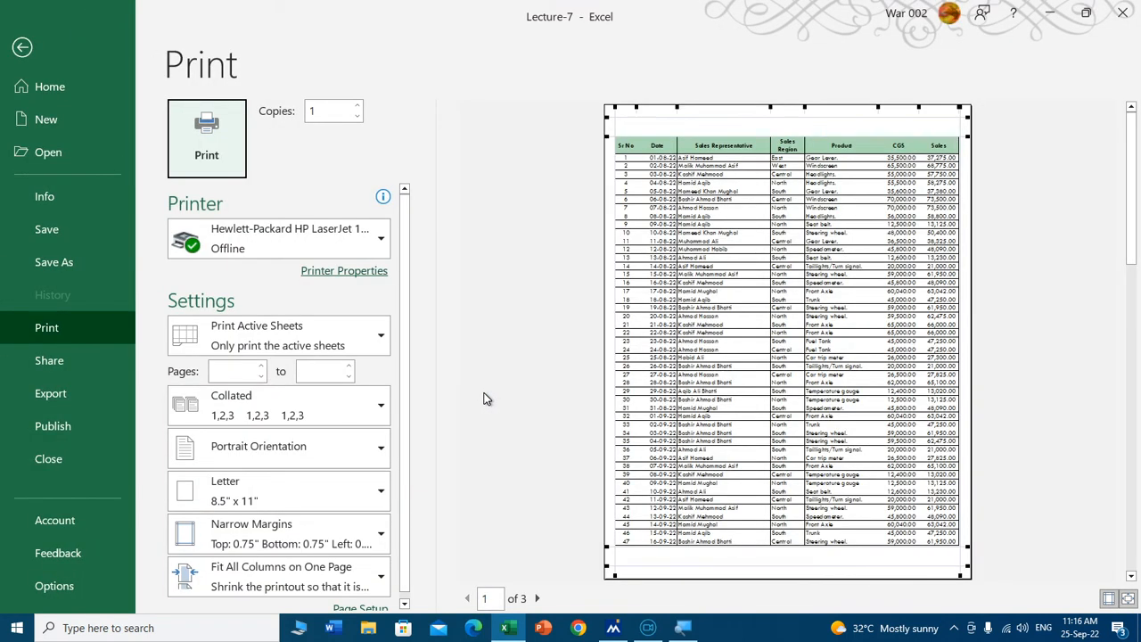
pyautogui.click(783, 338)
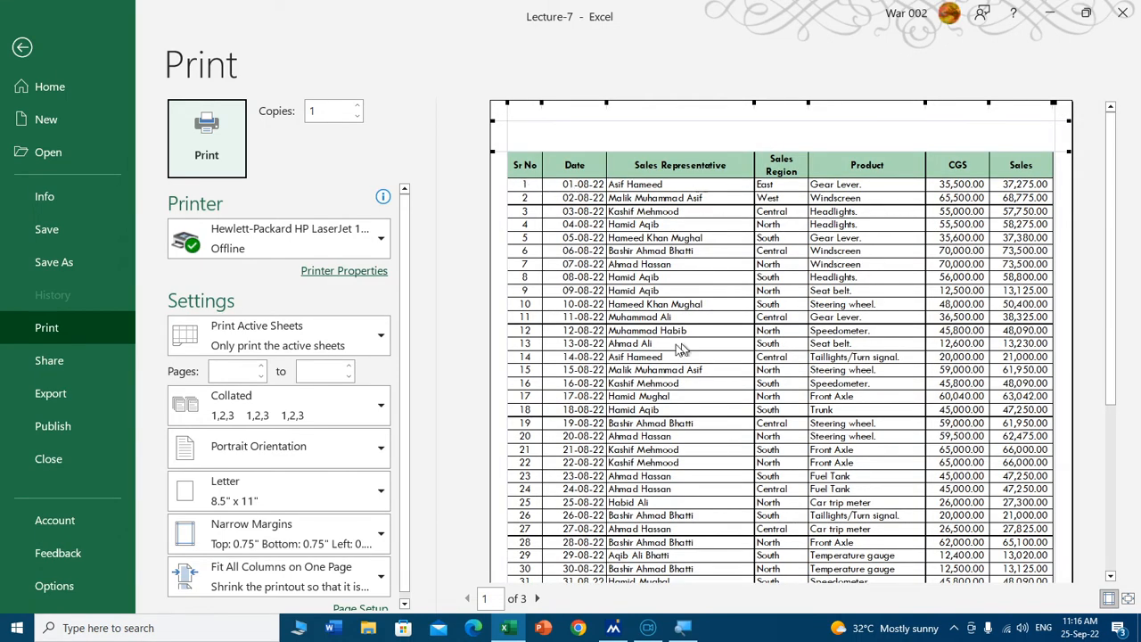
pyautogui.press('Escape')
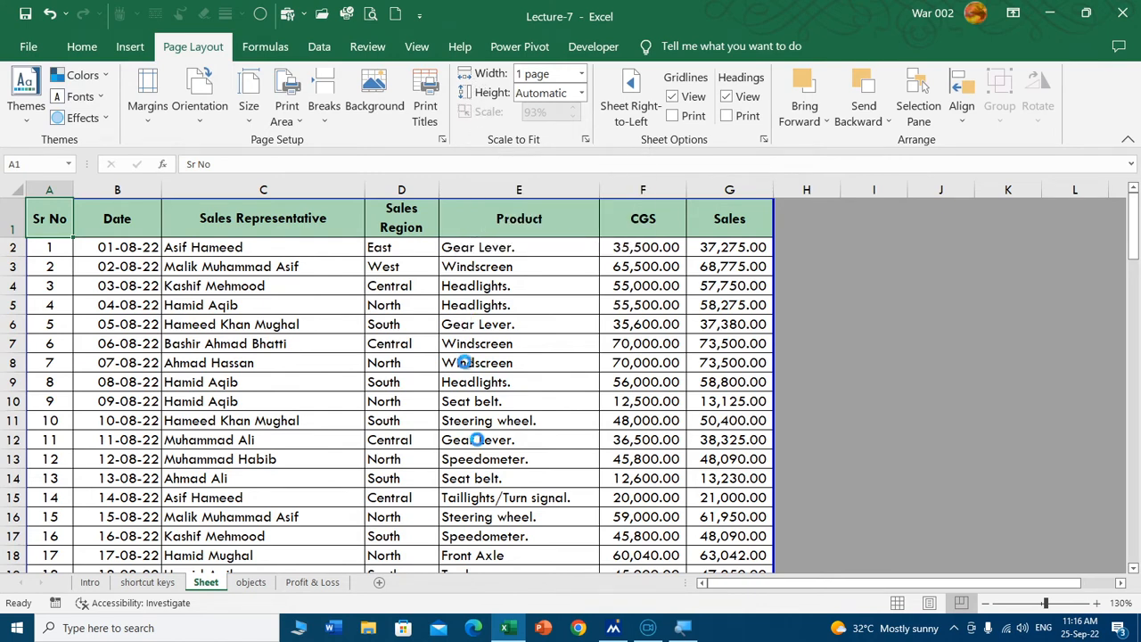
pyautogui.hotkey('ctrl', 'p')
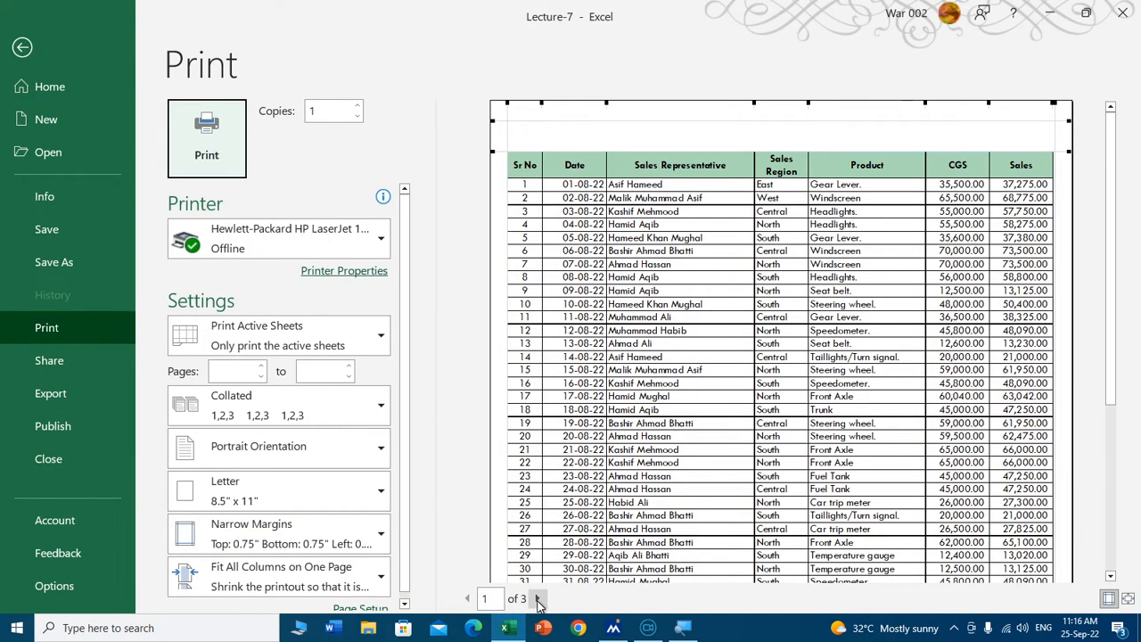
pyautogui.press('Escape')
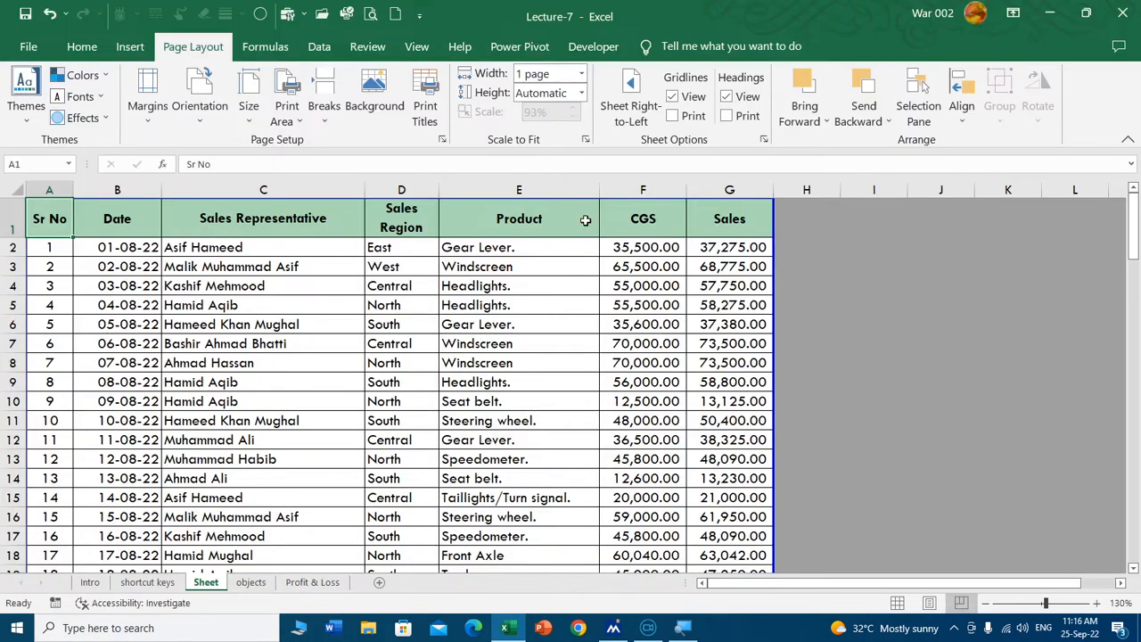
# Step: Try scaling the printout to a height of 1 page and inspect the whole sheet in the print preview
pyautogui.click(582, 93)
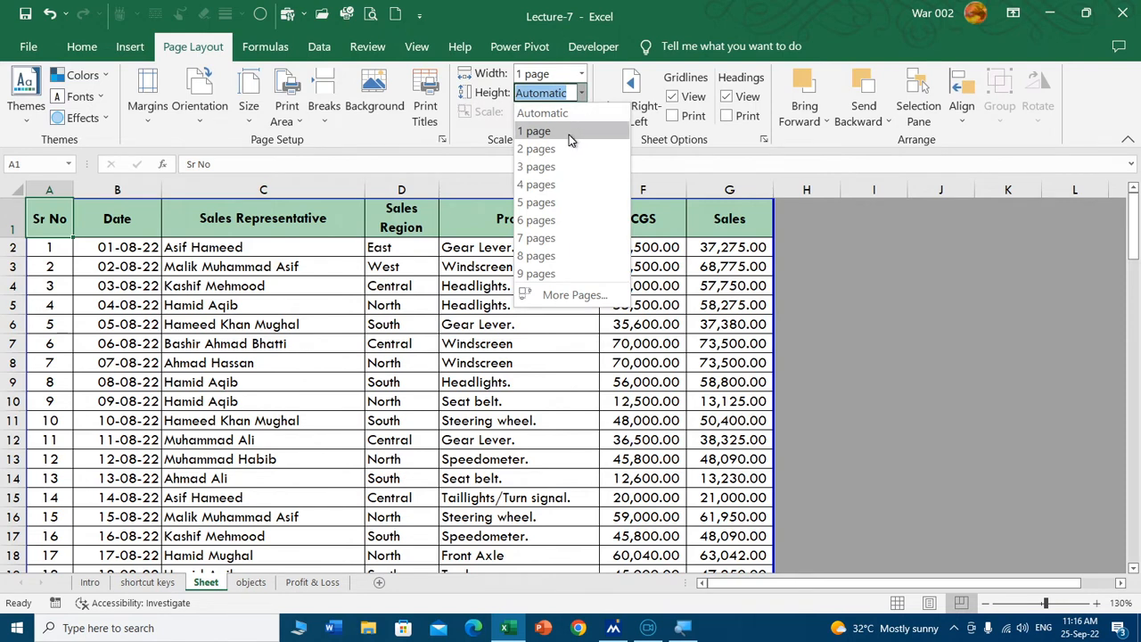
pyautogui.click(567, 131)
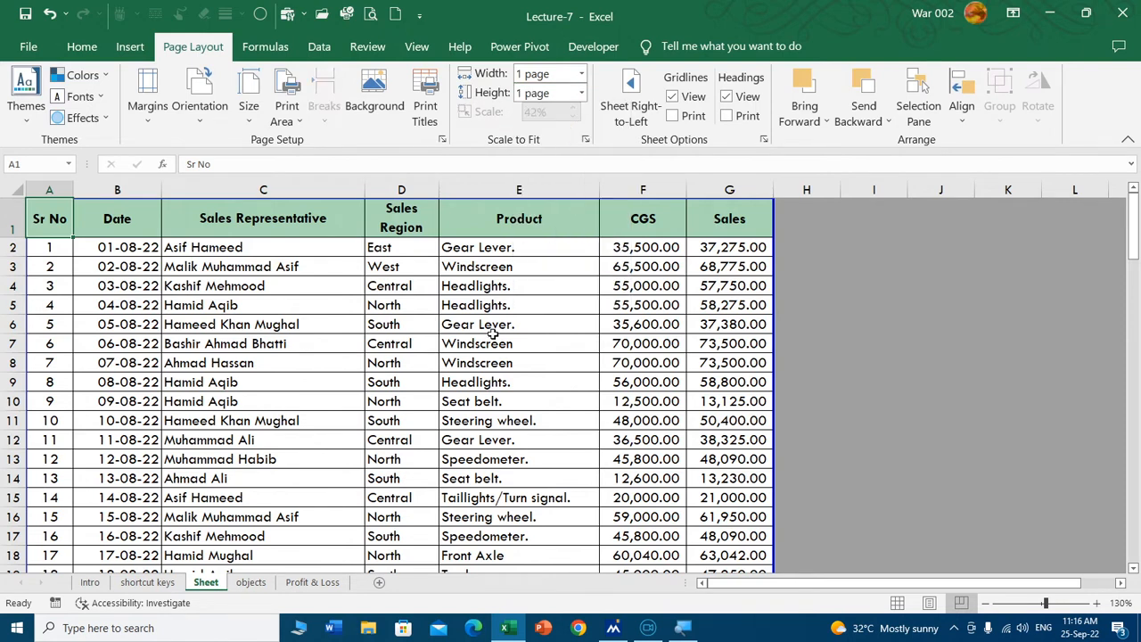
pyautogui.hotkey('ctrl', 'p')
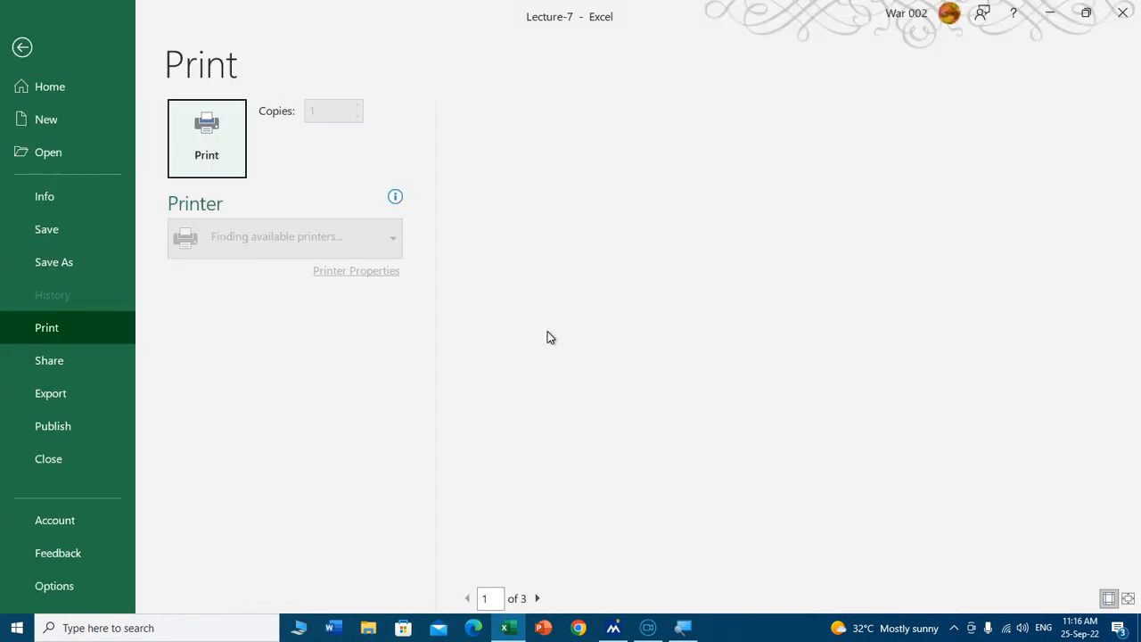
pyautogui.scroll(-5, 696, 337)
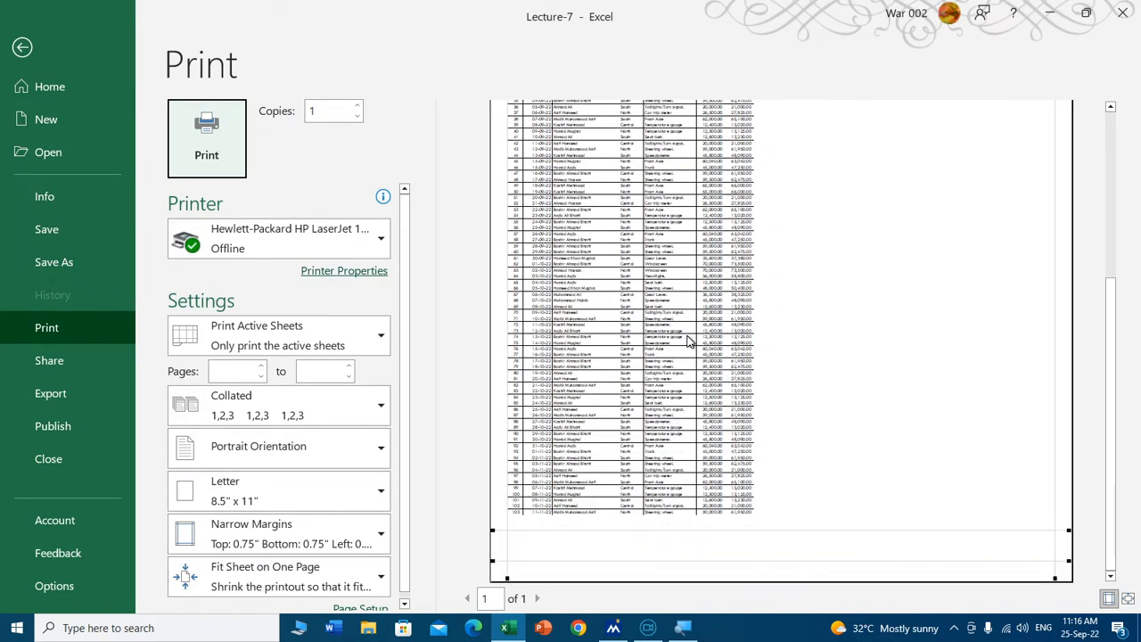
pyautogui.scroll(5, 685, 341)
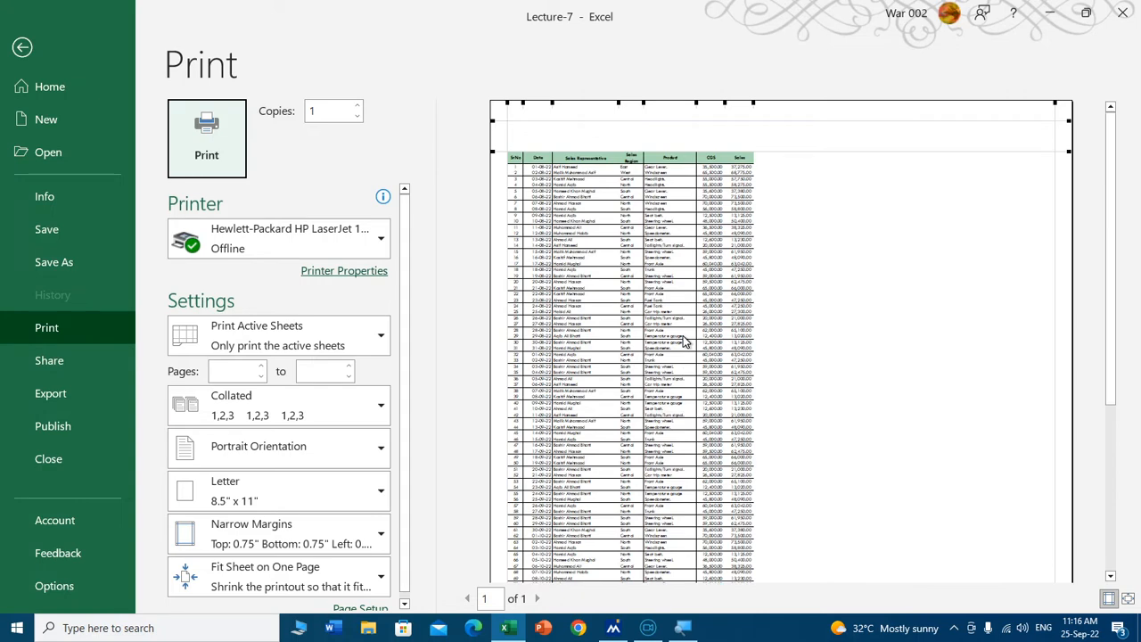
pyautogui.press('Escape')
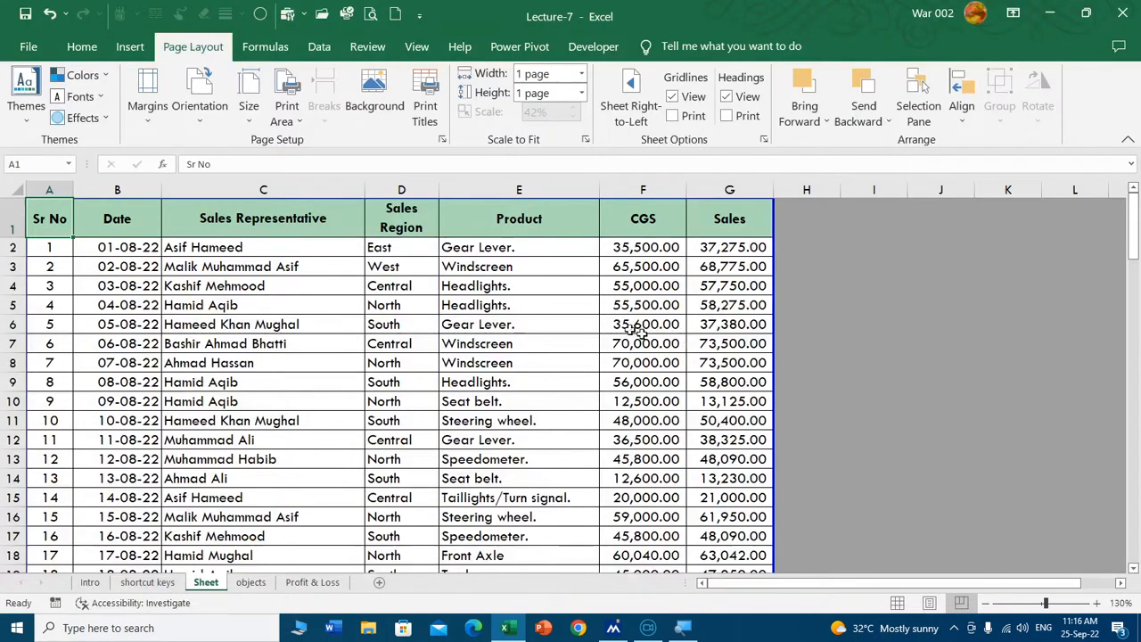
# Step: Reset the printout height to Automatic, try a width of 2 pages, and return the width to 1 page
pyautogui.click(581, 92)
pyautogui.click(561, 111)
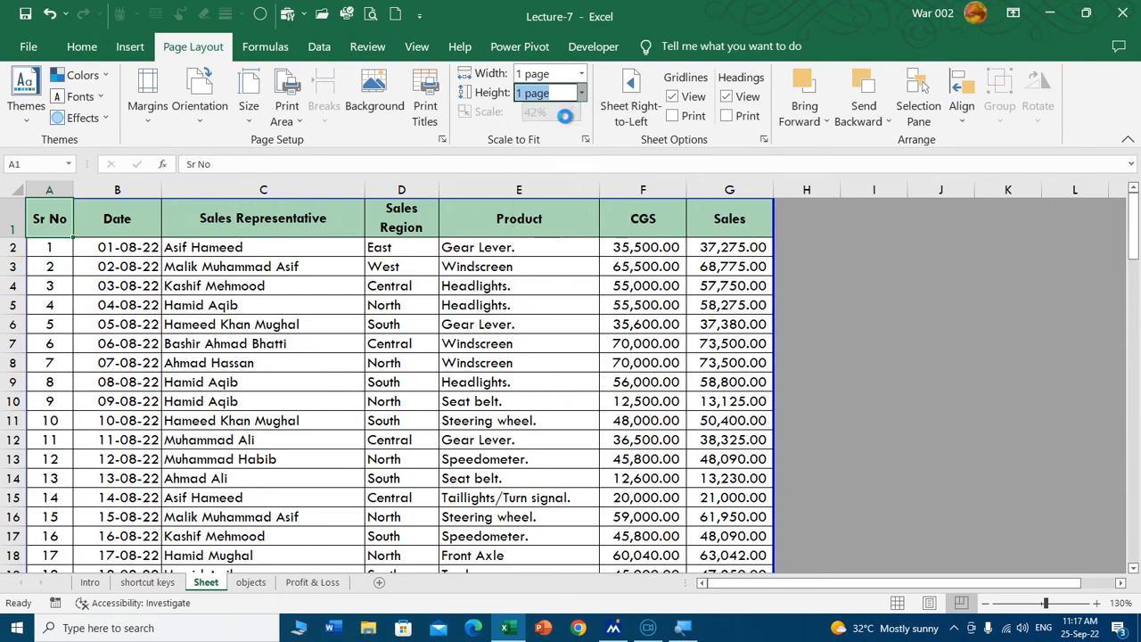
pyautogui.click(582, 74)
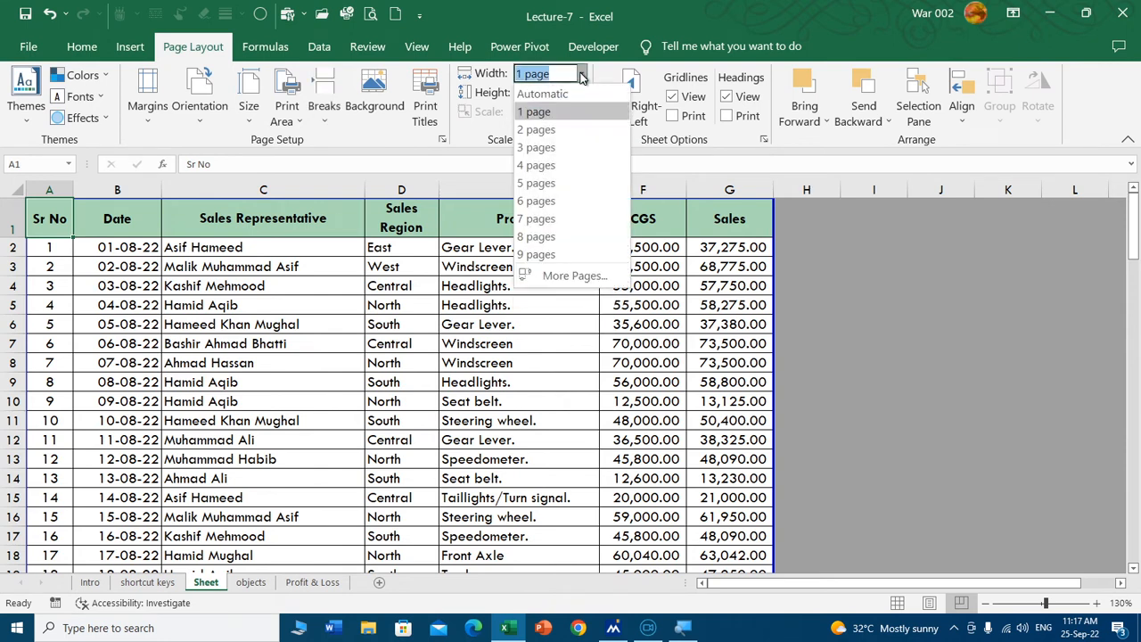
pyautogui.click(563, 131)
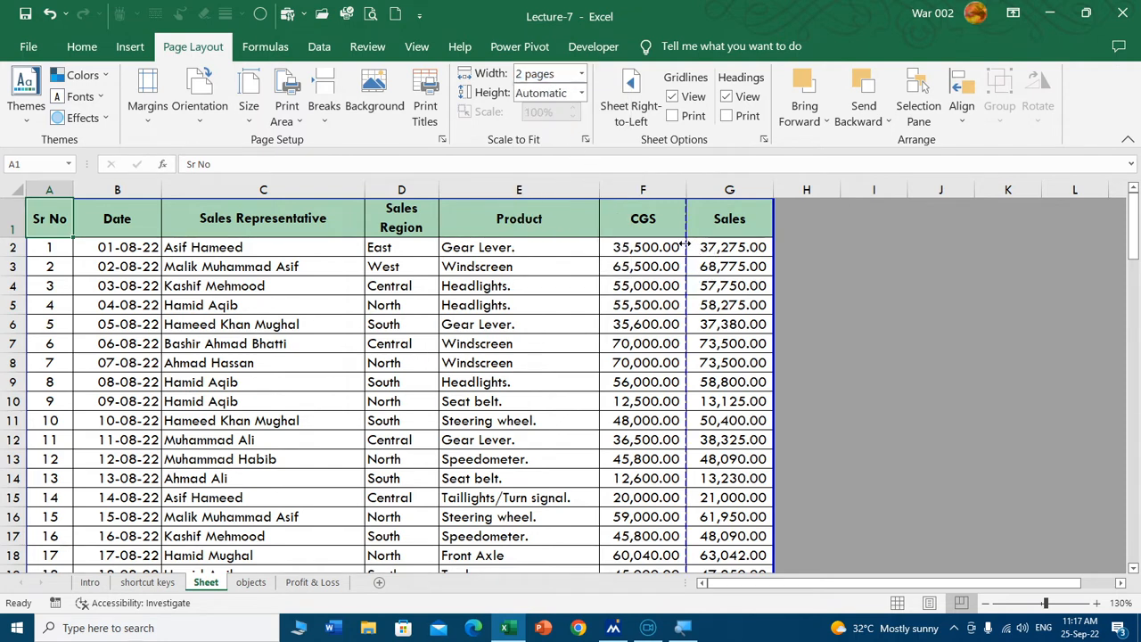
pyautogui.click(581, 73)
pyautogui.click(572, 117)
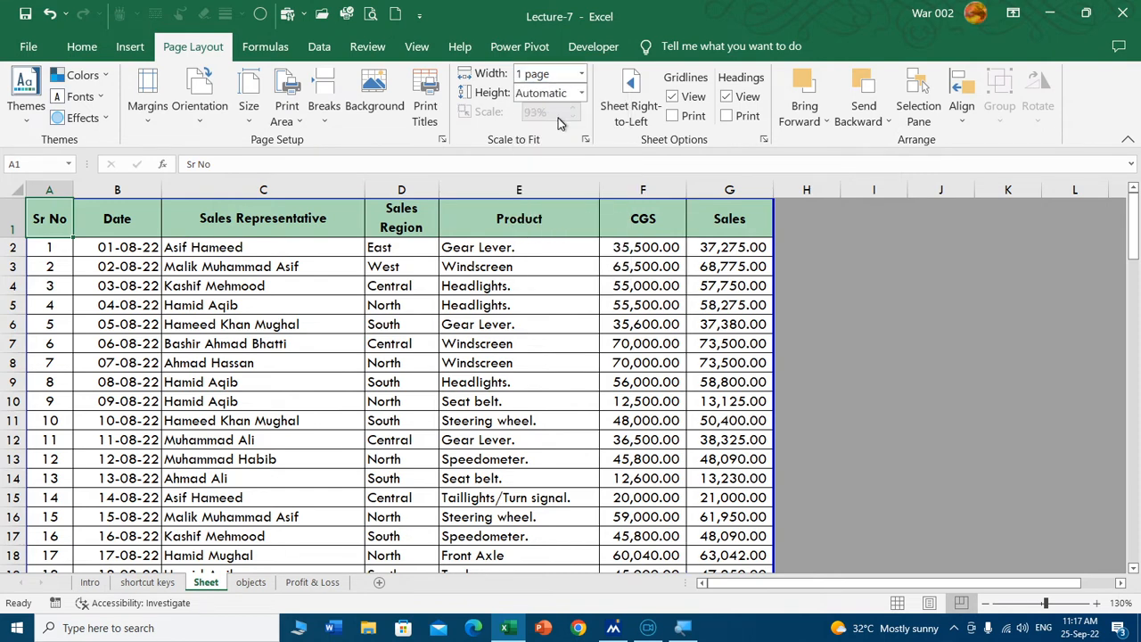
# Step: Set the printout width to Automatic and check the scaled sheet in the print preview
pyautogui.click(503, 271)
pyautogui.click(423, 318)
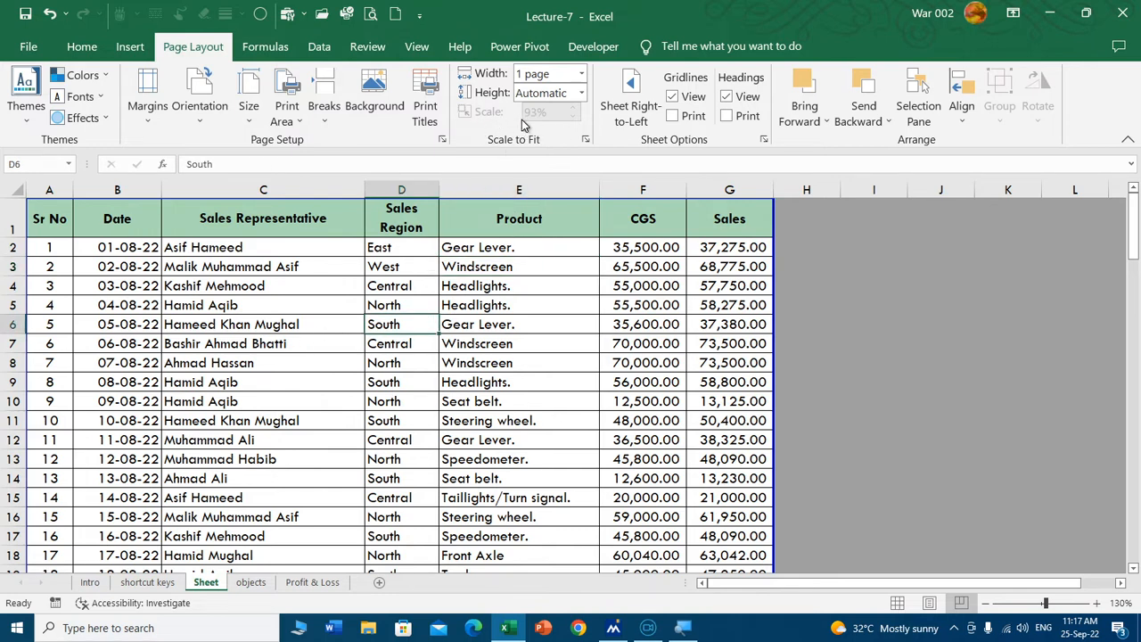
pyautogui.click(428, 361)
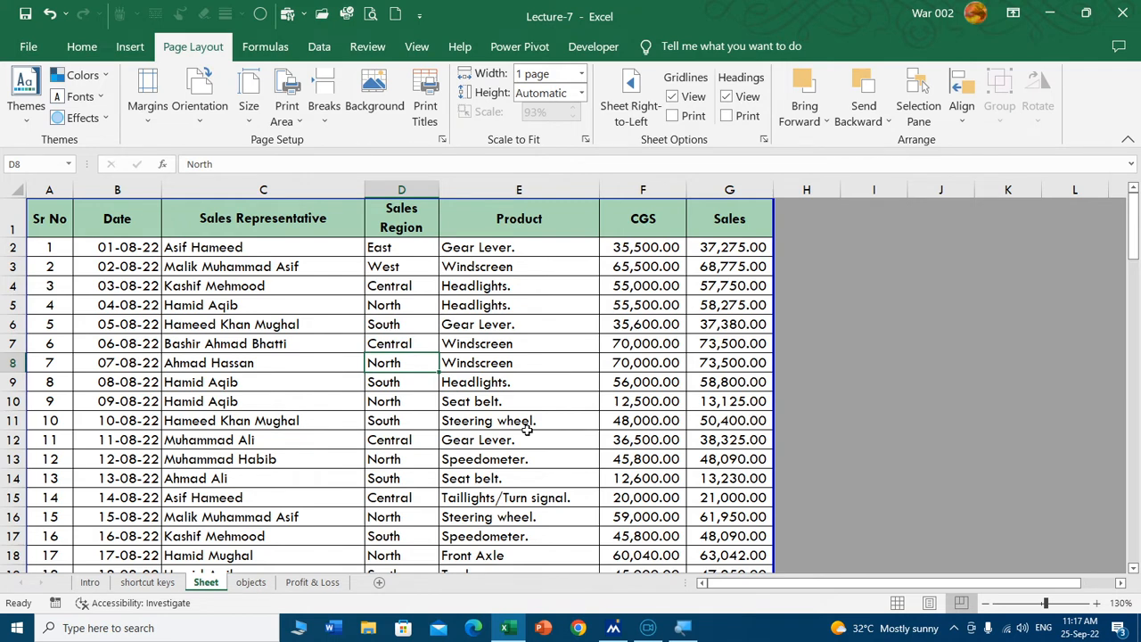
pyautogui.click(581, 74)
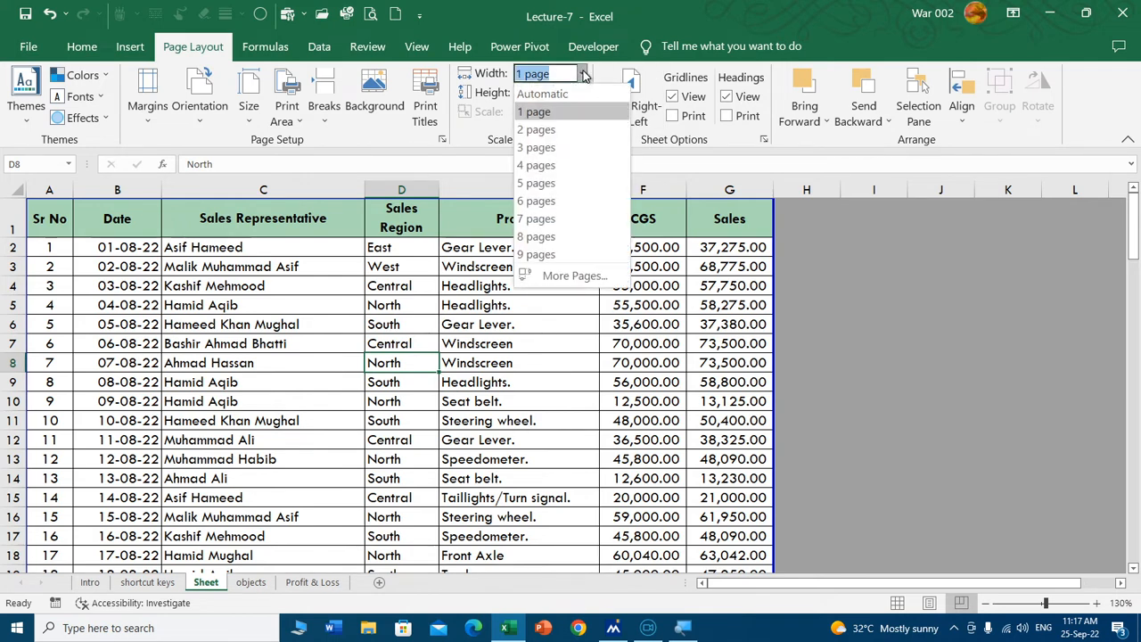
pyautogui.click(573, 94)
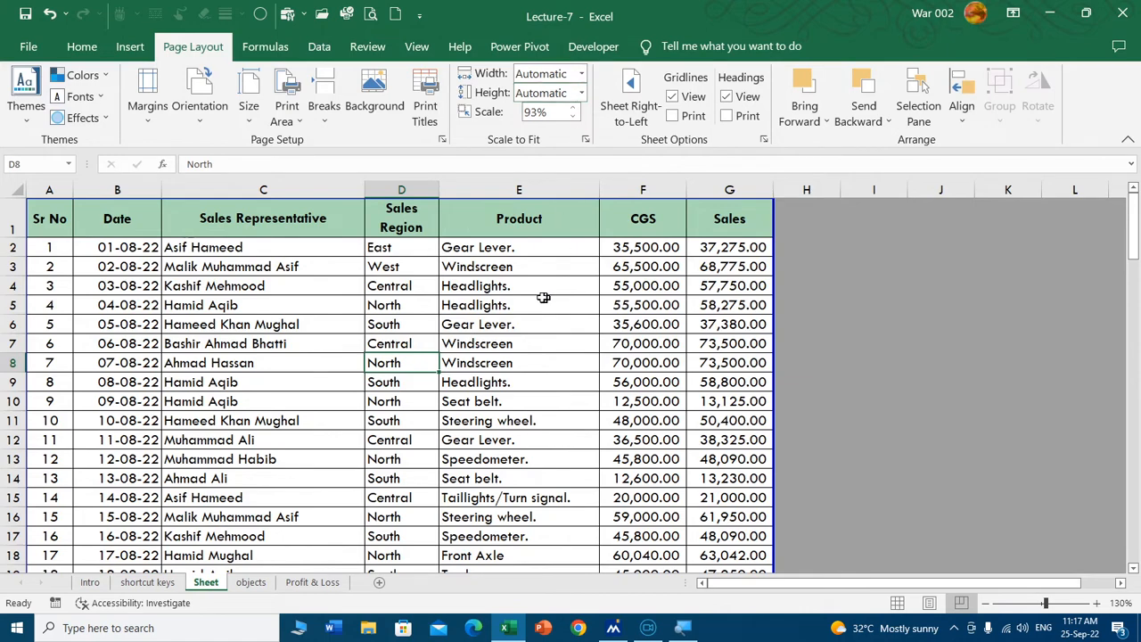
pyautogui.click(505, 320)
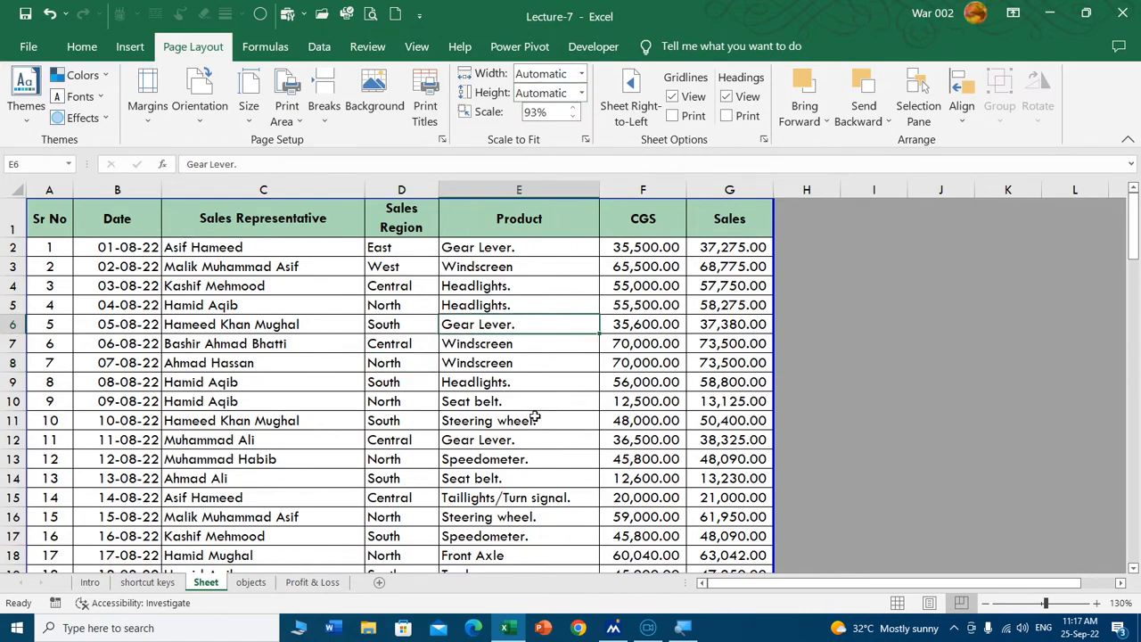
pyautogui.hotkey('ctrl', 'p')
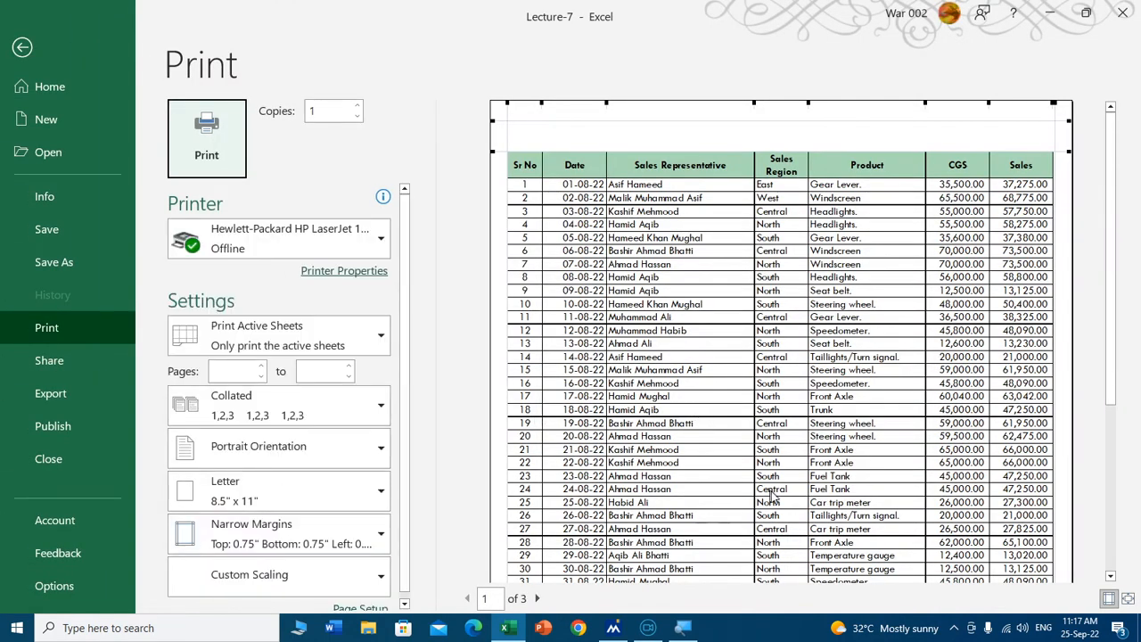
pyautogui.scroll(-1, 771, 452)
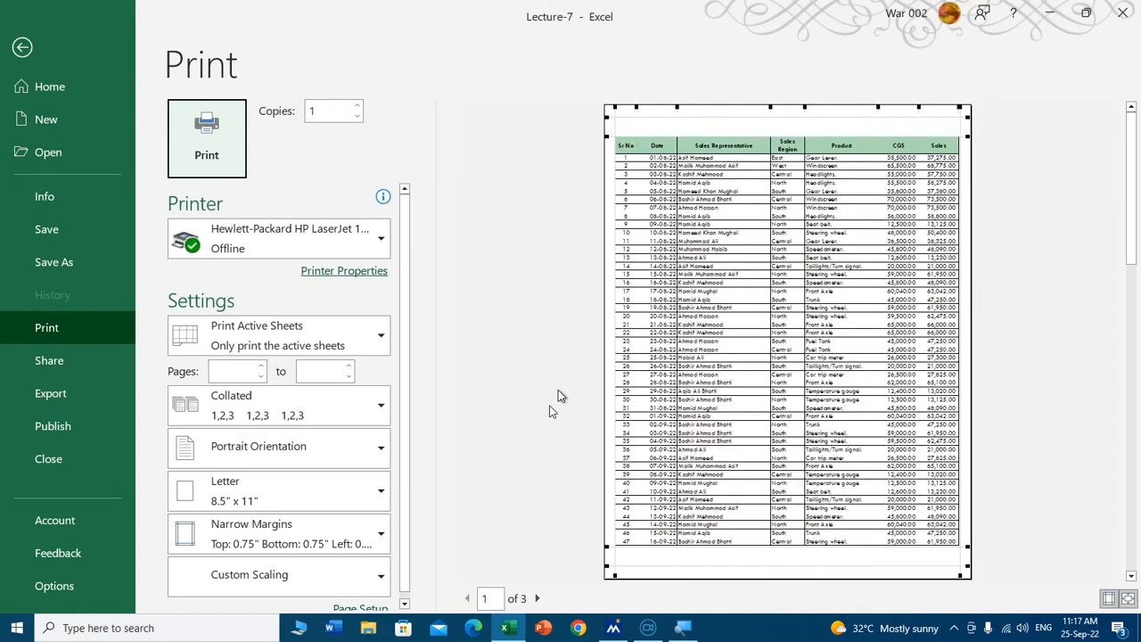
# Step: Look over the print scaling options and keep Custom Scaling selected
pyautogui.click(313, 584)
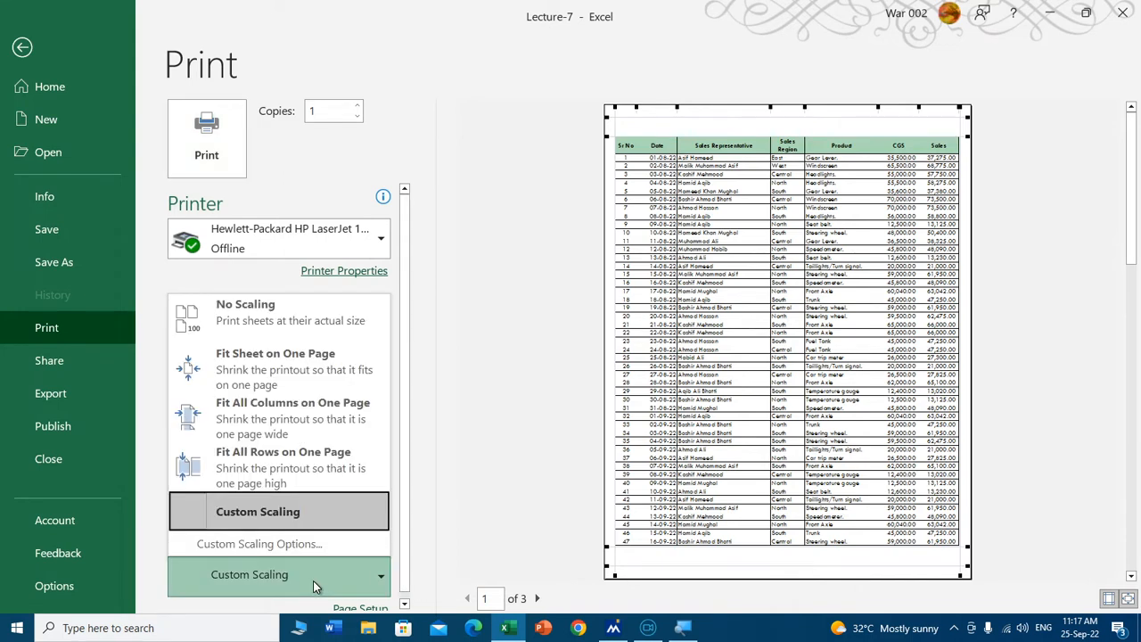
pyautogui.click(279, 515)
pyautogui.scroll(-1, 375, 564)
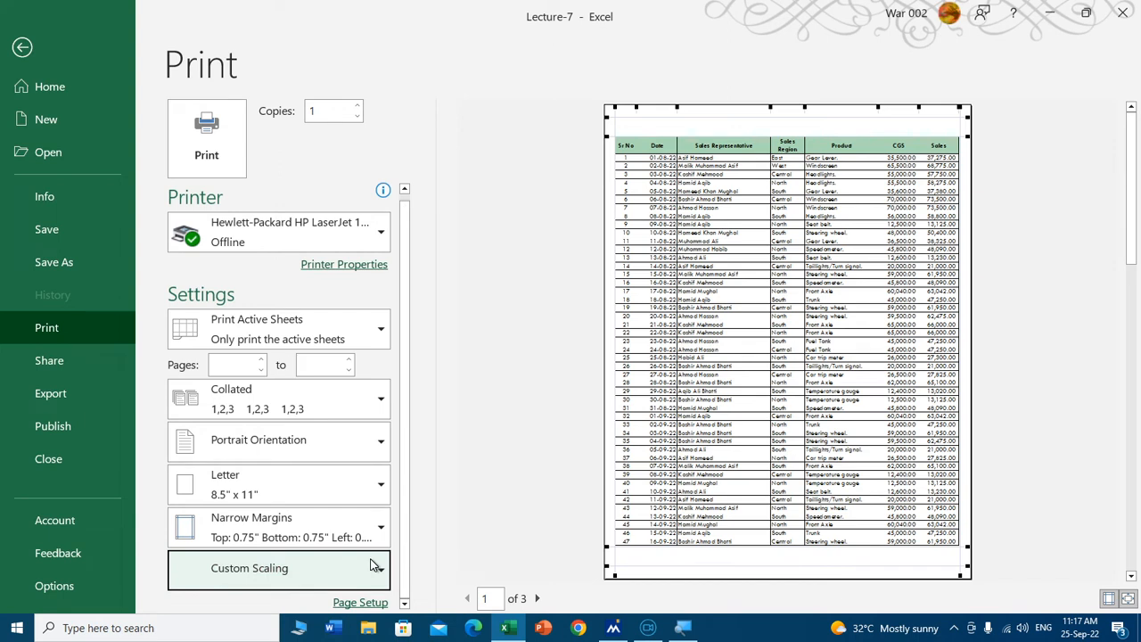
pyautogui.click(374, 567)
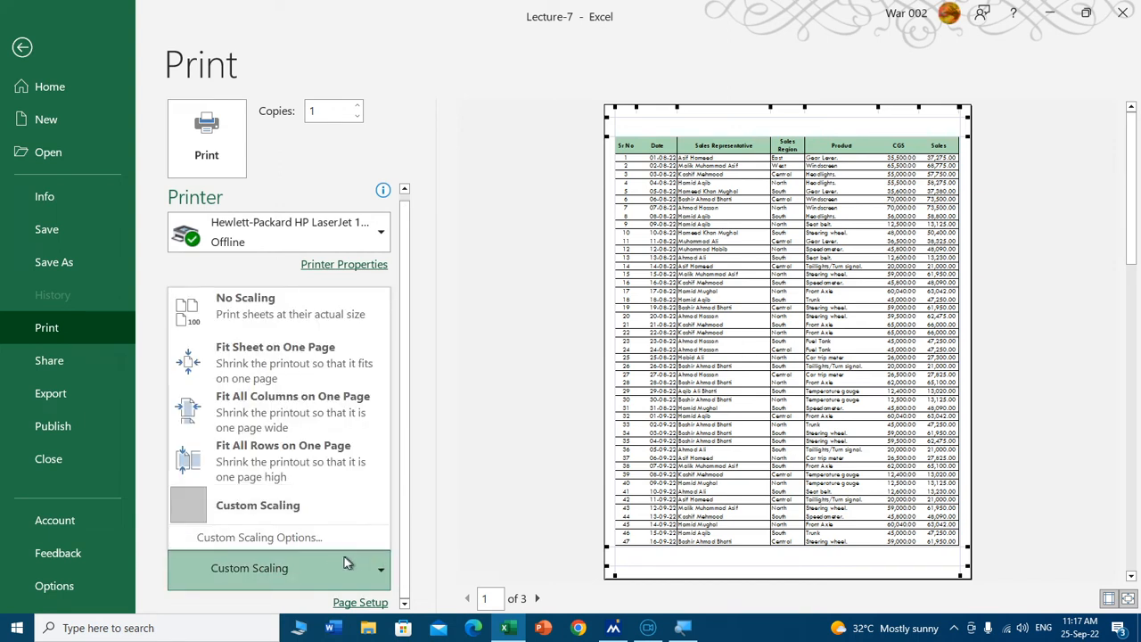
pyautogui.click(214, 508)
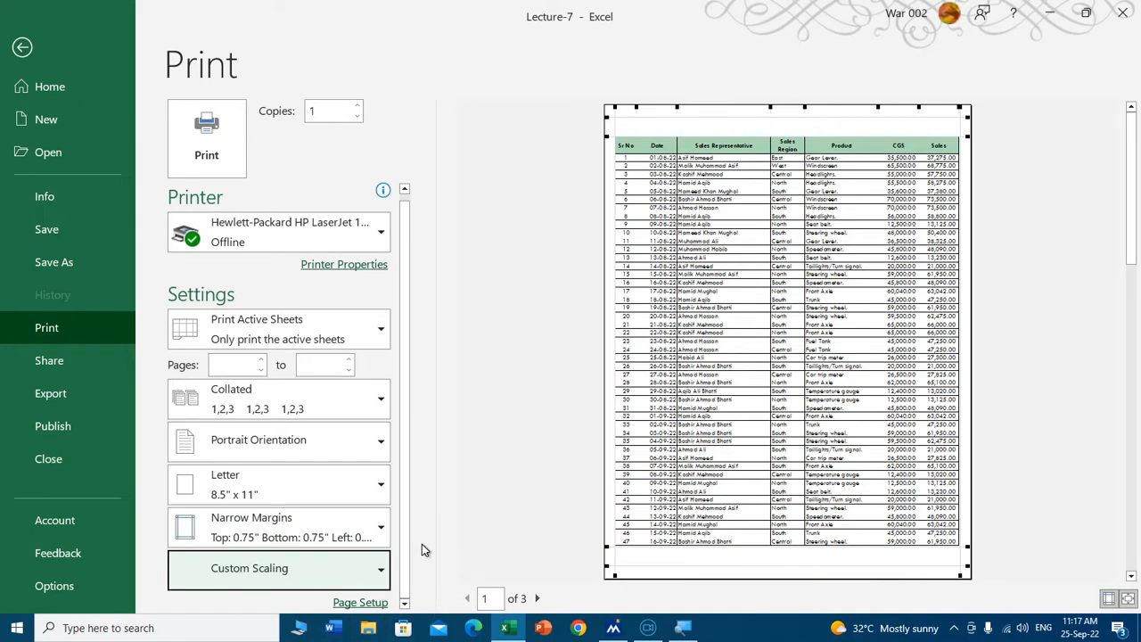
# Step: Try adjusting the print scaling in the page setup to 100% of normal size and apply it
pyautogui.click(360, 602)
pyautogui.moveTo(523, 159); pyautogui.dragTo(293, 157)
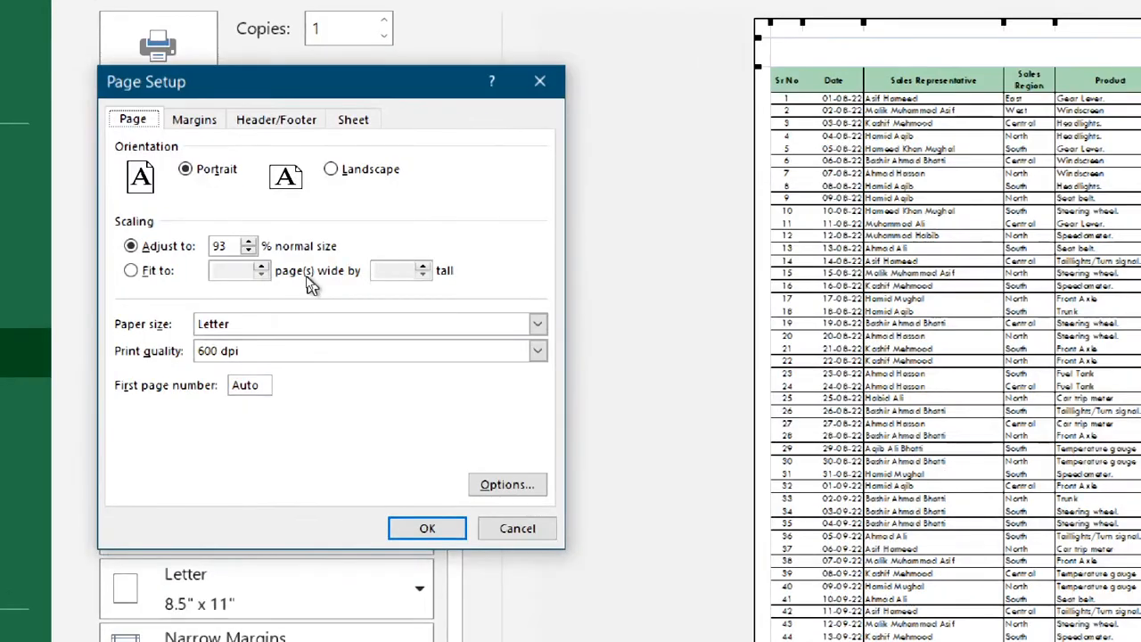
pyautogui.moveTo(317, 78); pyautogui.dragTo(687, 314)
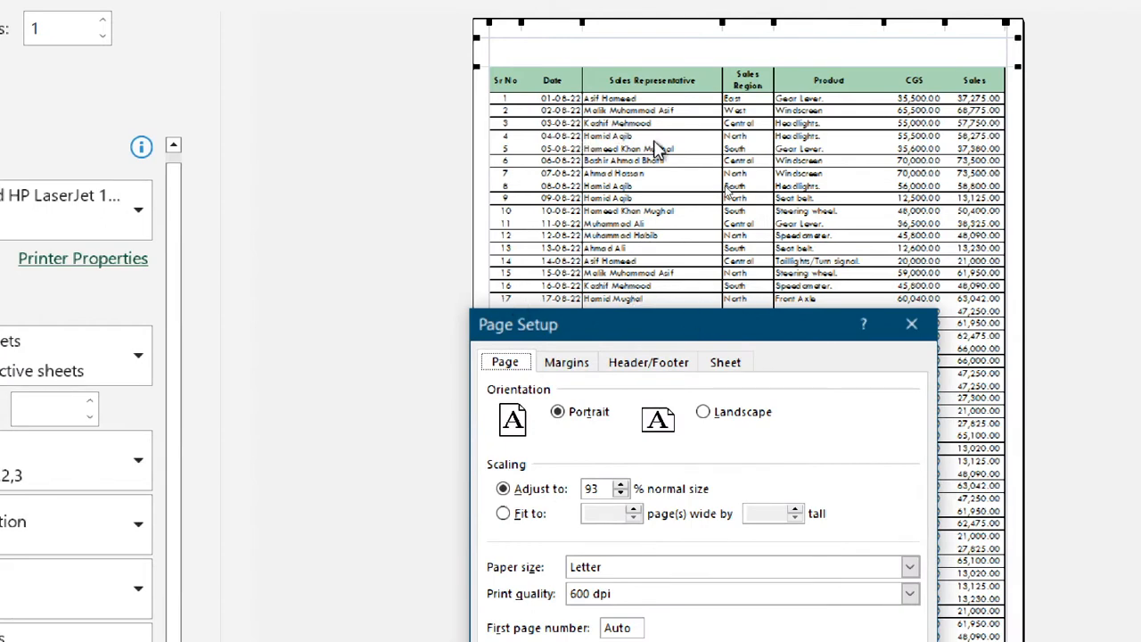
pyautogui.moveTo(603, 337); pyautogui.dragTo(479, 262)
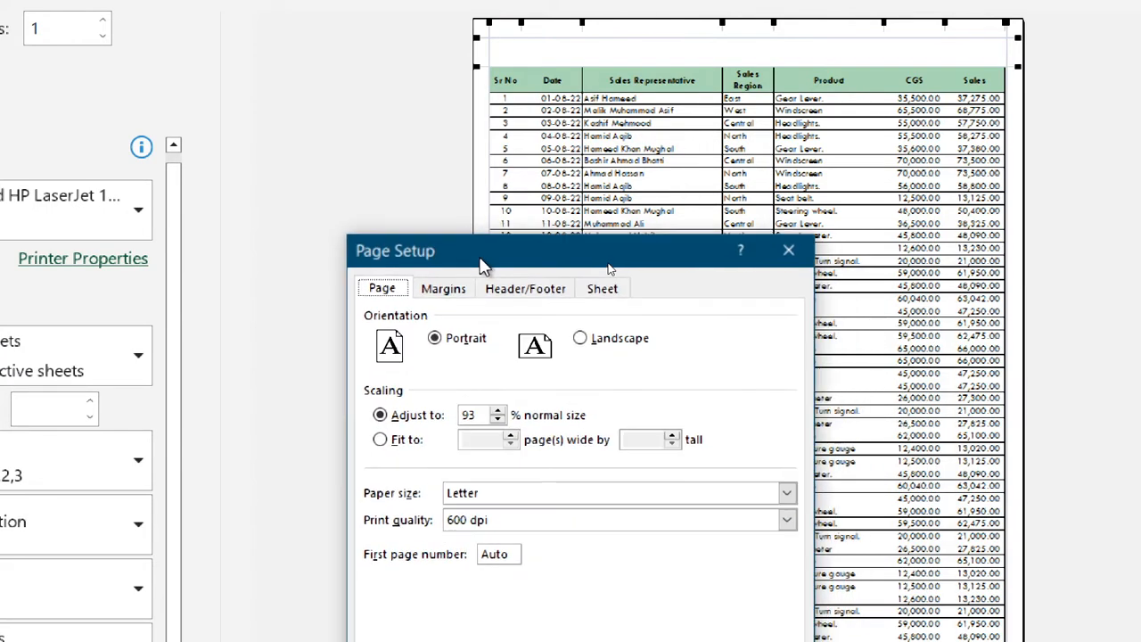
pyautogui.click(497, 409)
pyautogui.click(497, 410)
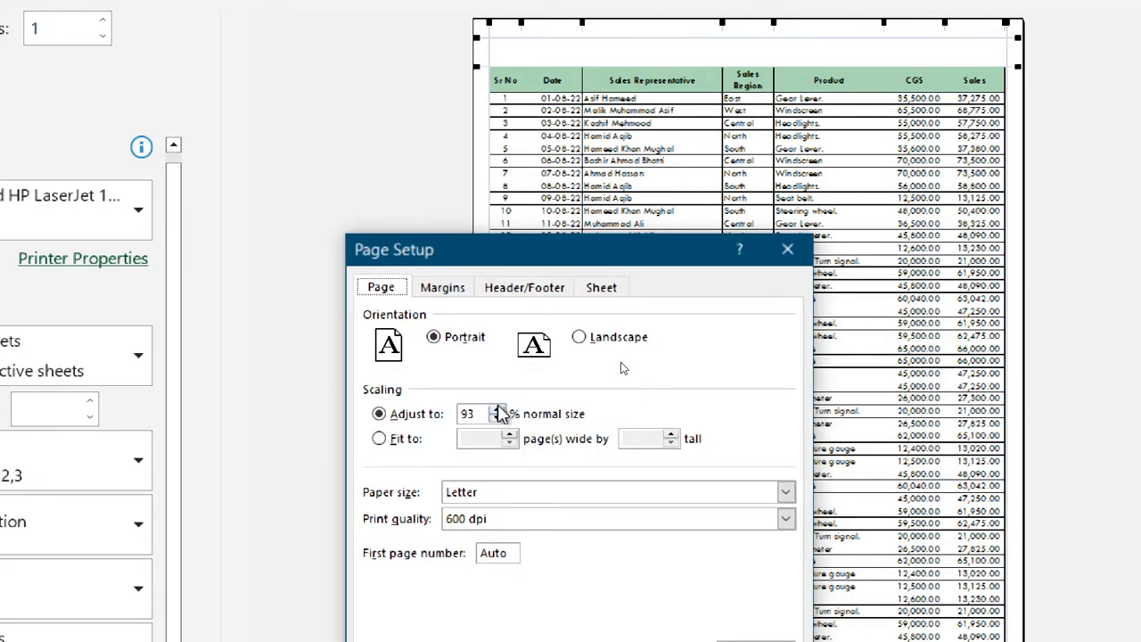
pyautogui.click(499, 409)
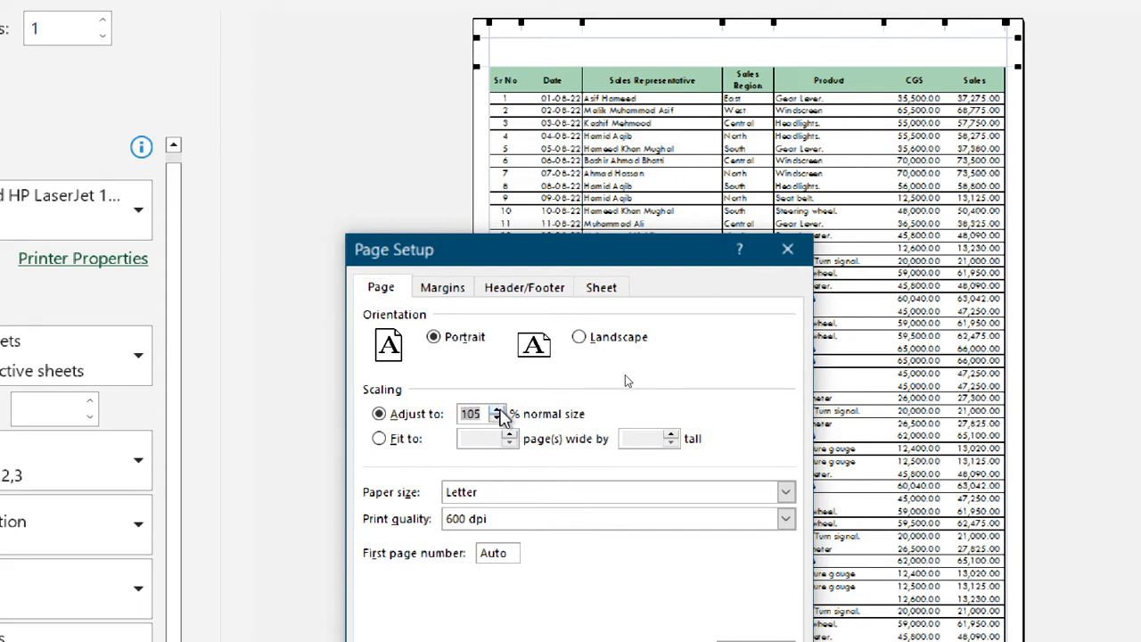
pyautogui.click(502, 418)
pyautogui.moveTo(601, 260); pyautogui.dragTo(442, 55)
pyautogui.click(517, 496)
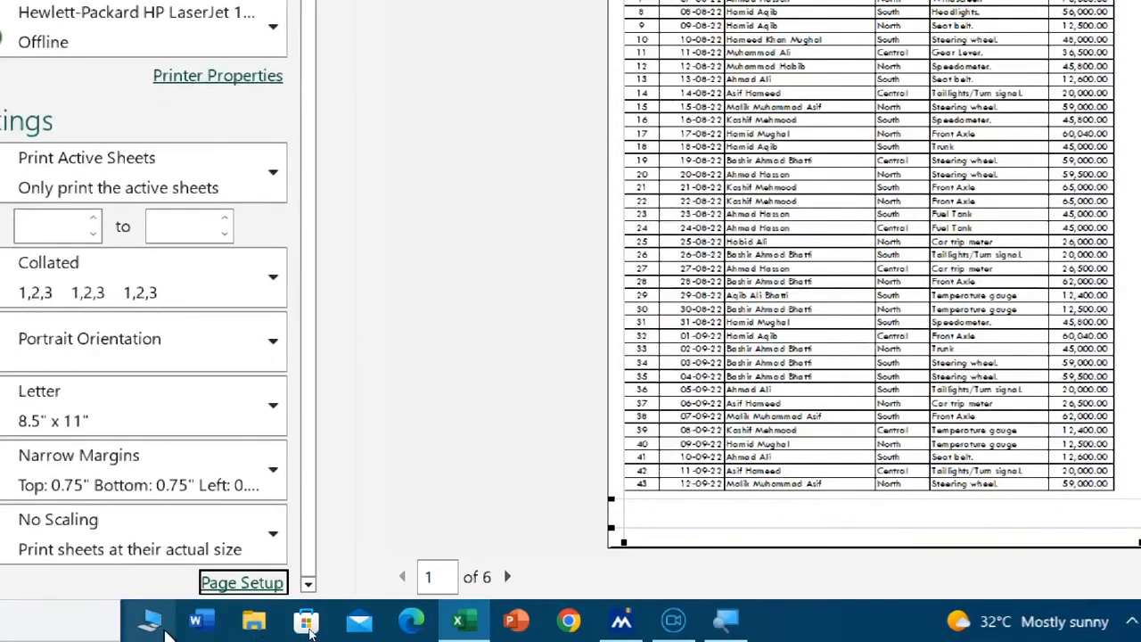
# Step: Try reducing the print scaling to 95% of normal size in the page setup
pyautogui.click(228, 582)
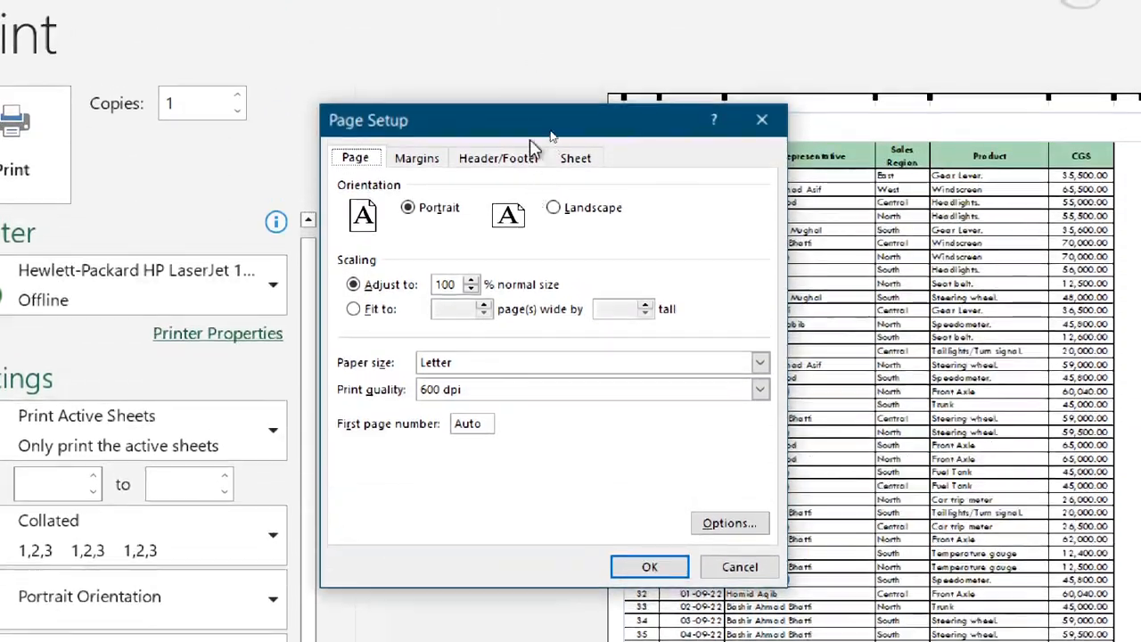
pyautogui.moveTo(525, 120); pyautogui.dragTo(778, 326)
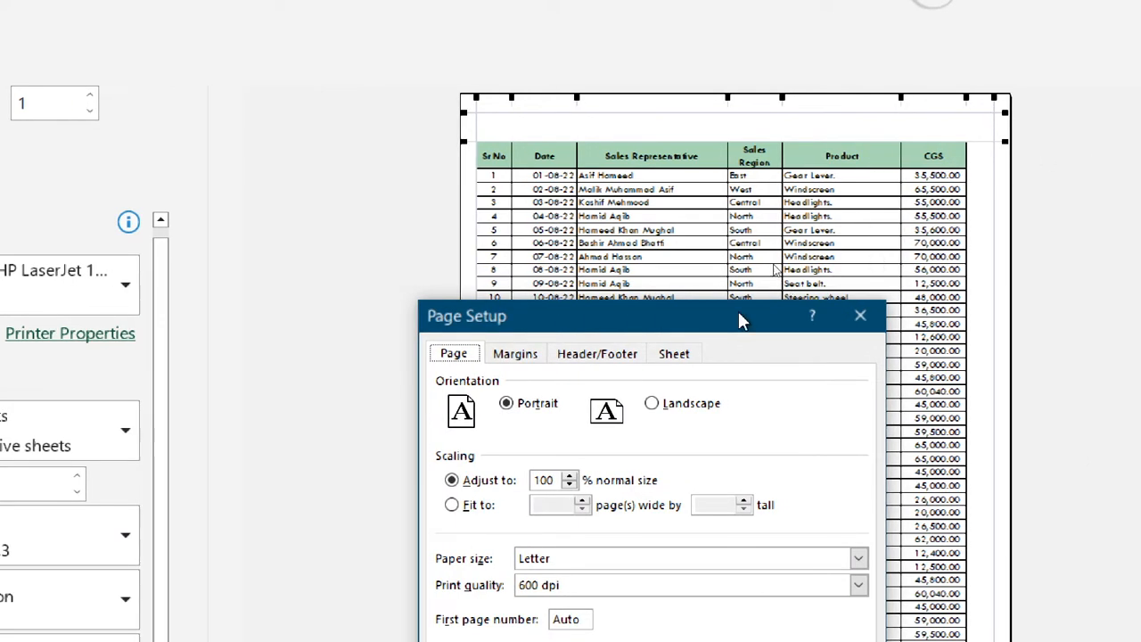
pyautogui.click(570, 485)
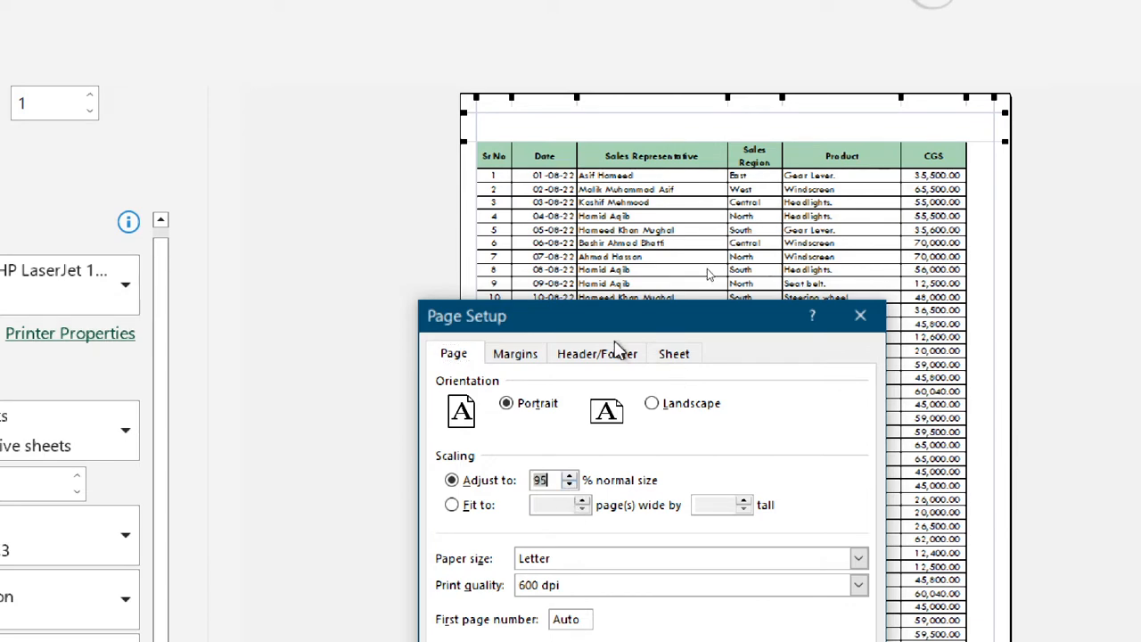
pyautogui.moveTo(613, 319); pyautogui.dragTo(550, 41)
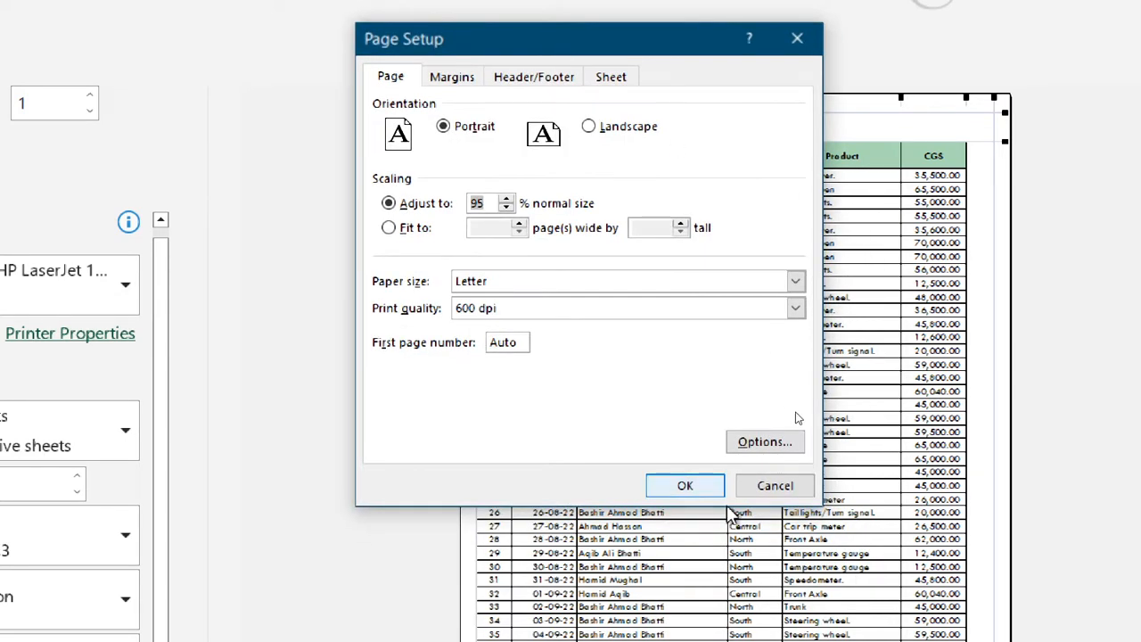
pyautogui.click(685, 489)
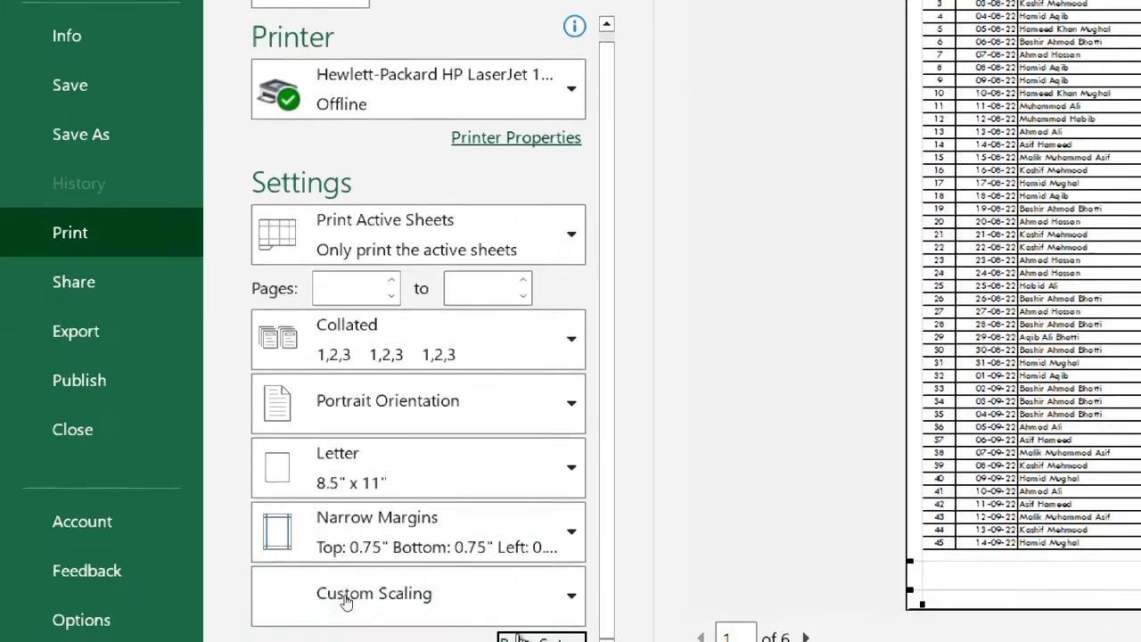
# Step: Set the print scaling to 93% of normal size in the page setup
pyautogui.click(546, 638)
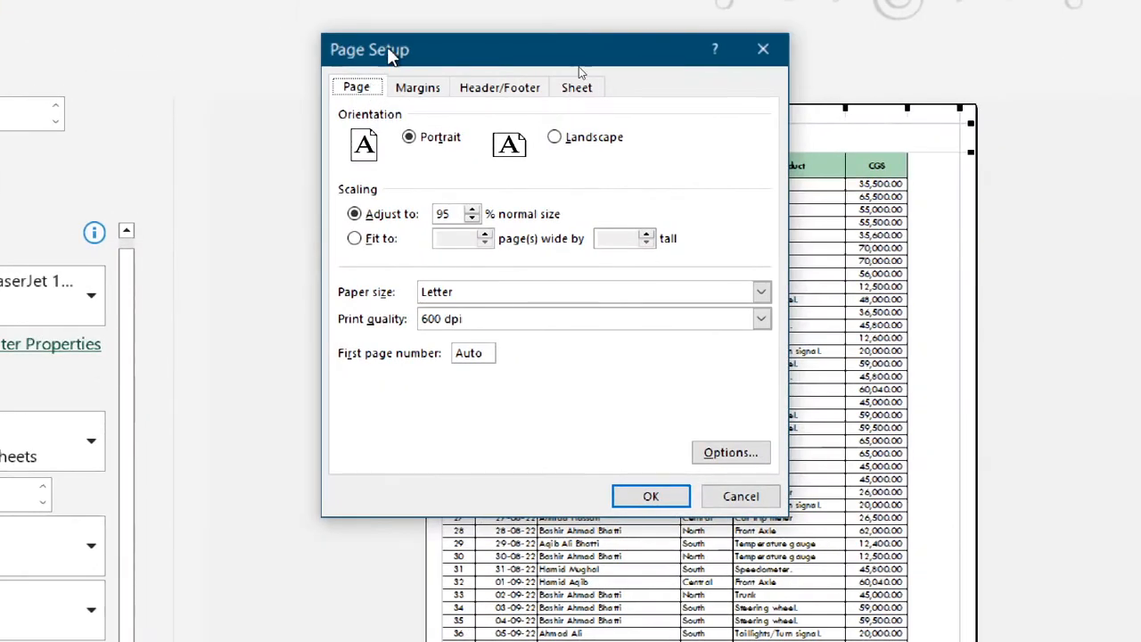
pyautogui.moveTo(393, 56); pyautogui.dragTo(308, 209)
pyautogui.click(375, 385)
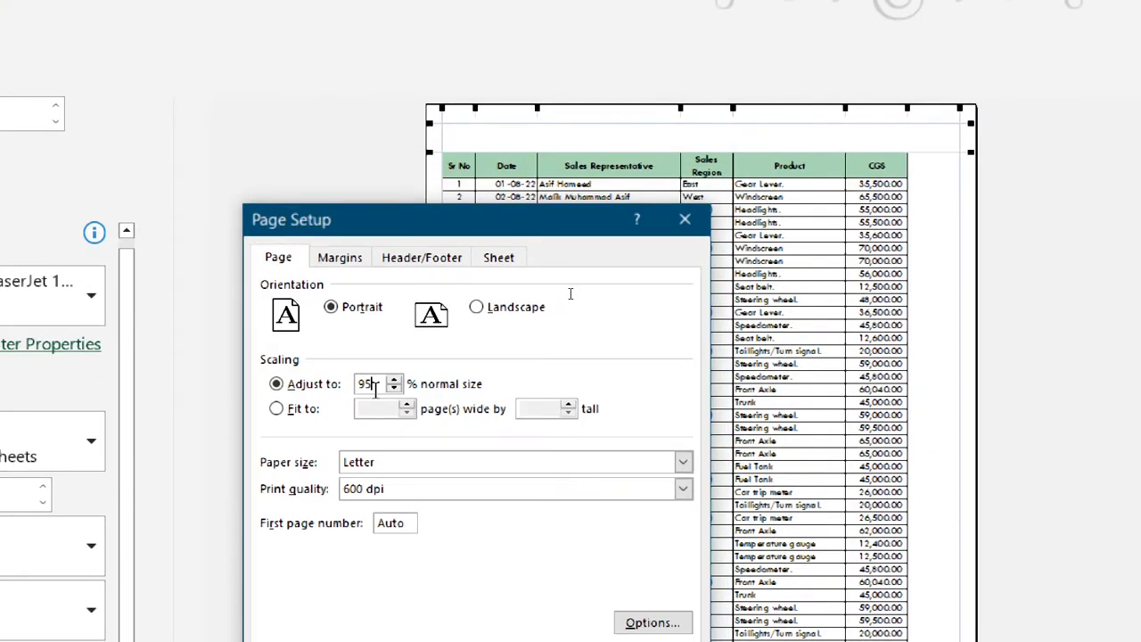
pyautogui.press('BackSpace')
pyautogui.write('3')
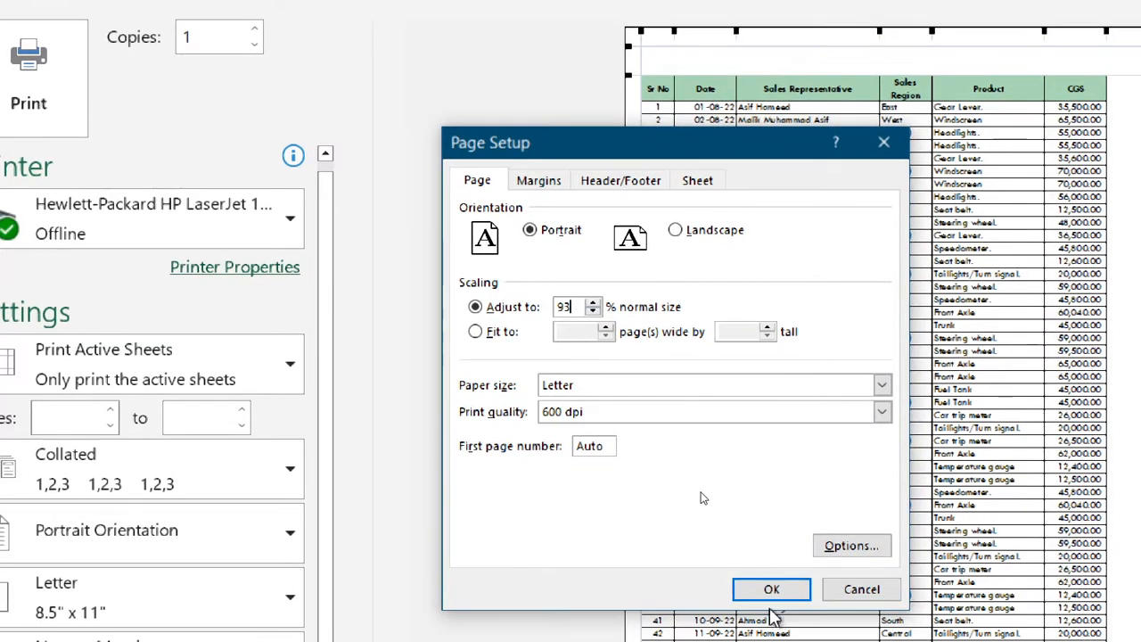
pyautogui.click(770, 589)
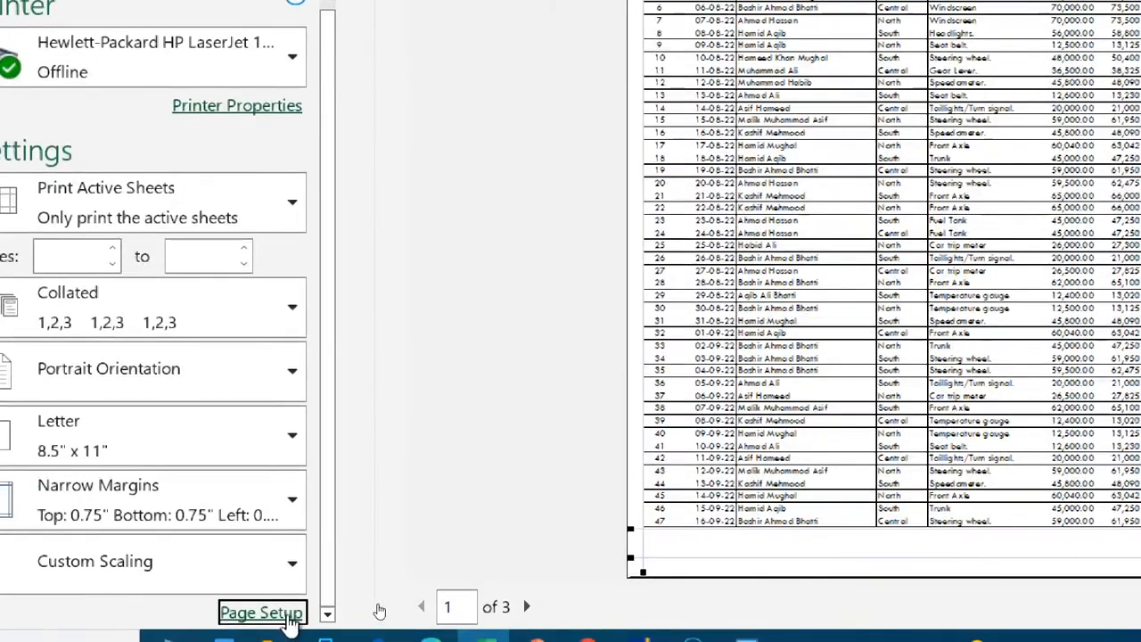
# Step: Try fitting the printout to 1 page wide by 1 page tall in the page setup
pyautogui.click(288, 613)
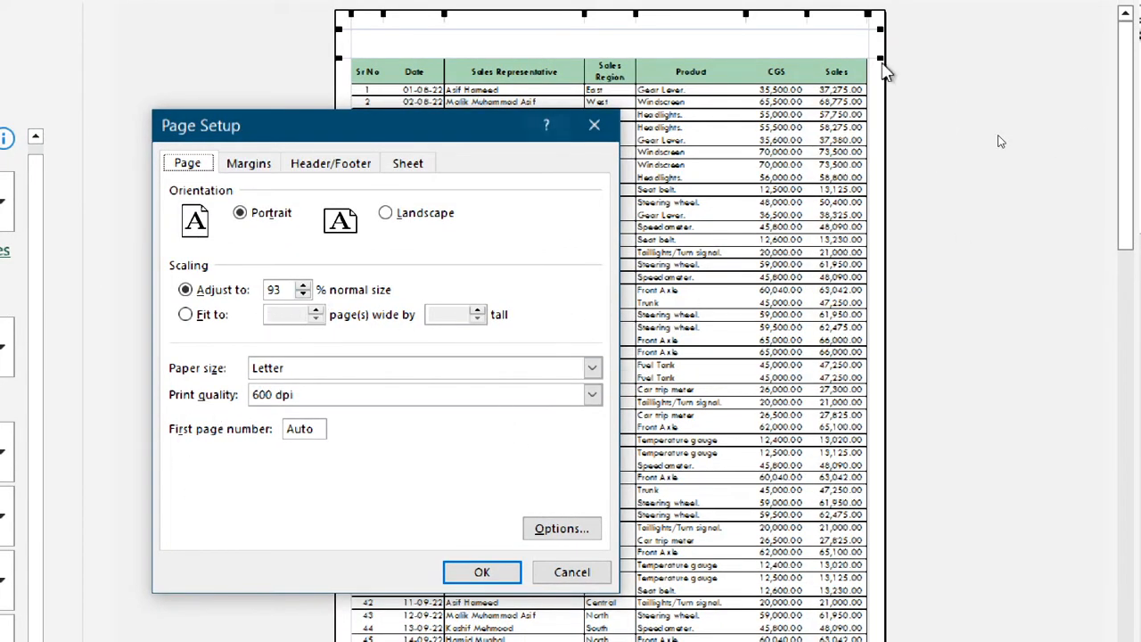
pyautogui.click(184, 326)
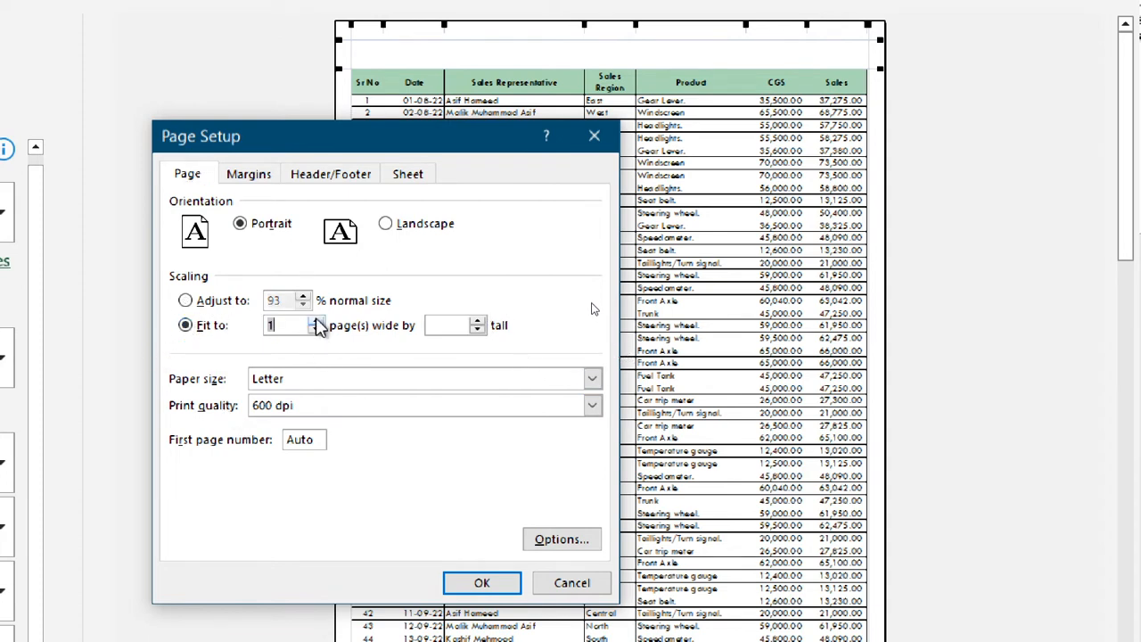
pyautogui.click(477, 321)
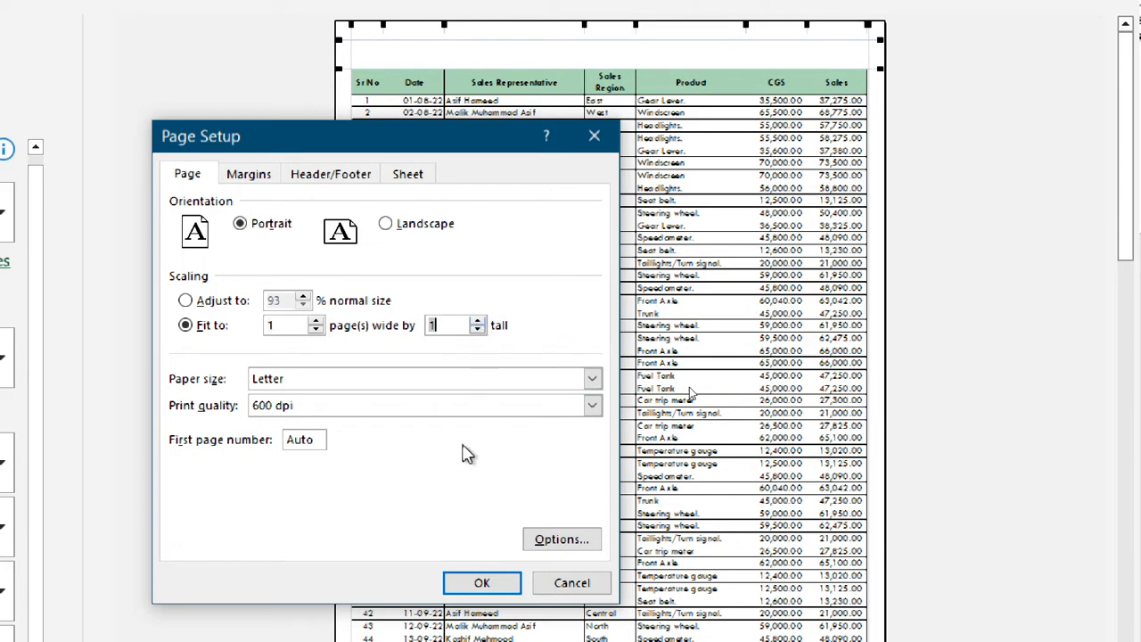
pyautogui.click(482, 584)
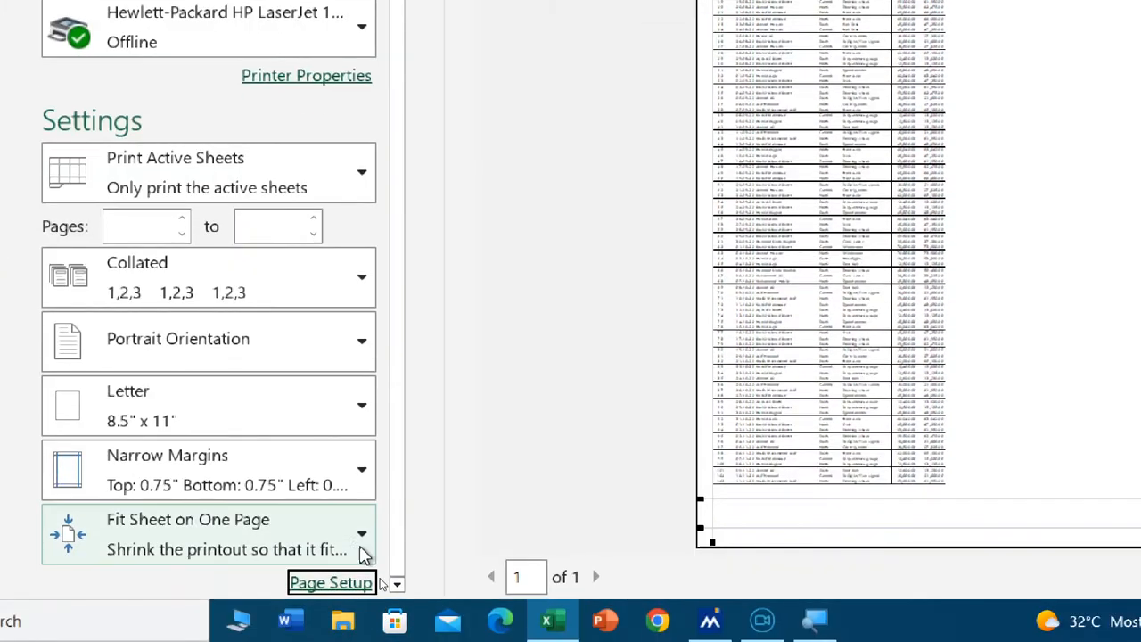
# Step: Switch the scaling from fit-to-page back to 93% of normal size and return to the worksheet
pyautogui.click(332, 583)
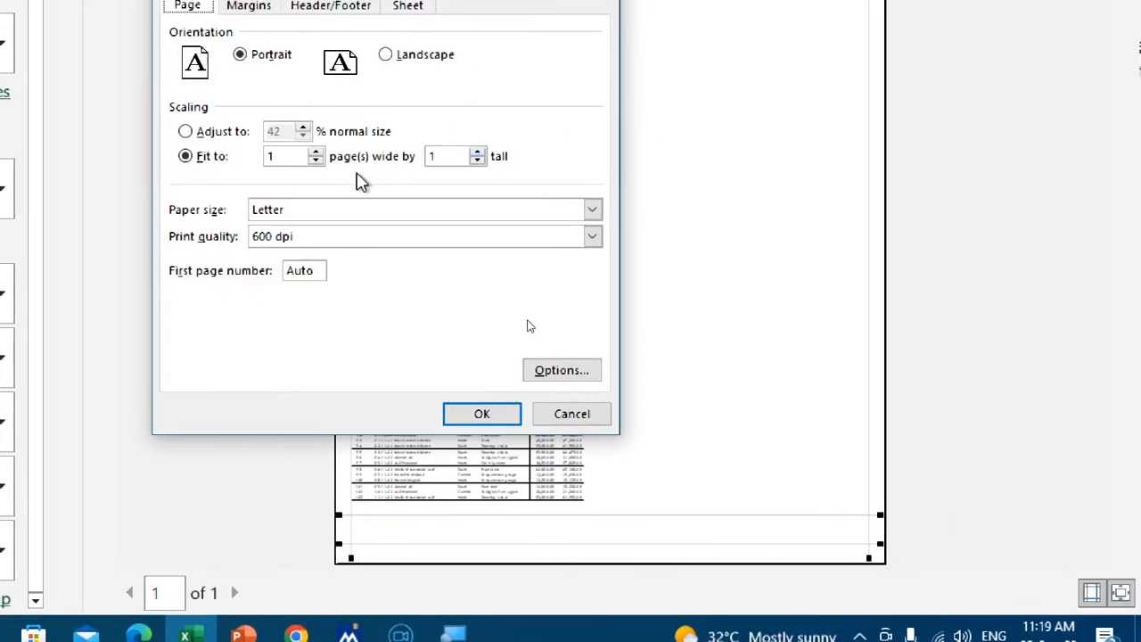
pyautogui.click(185, 131)
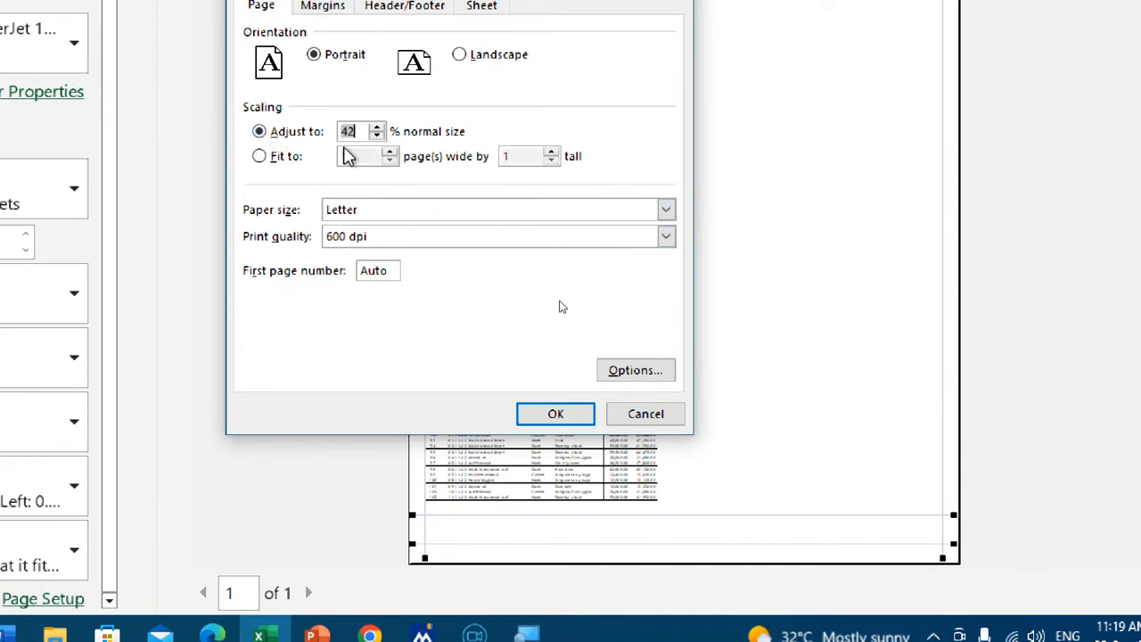
pyautogui.write('93')
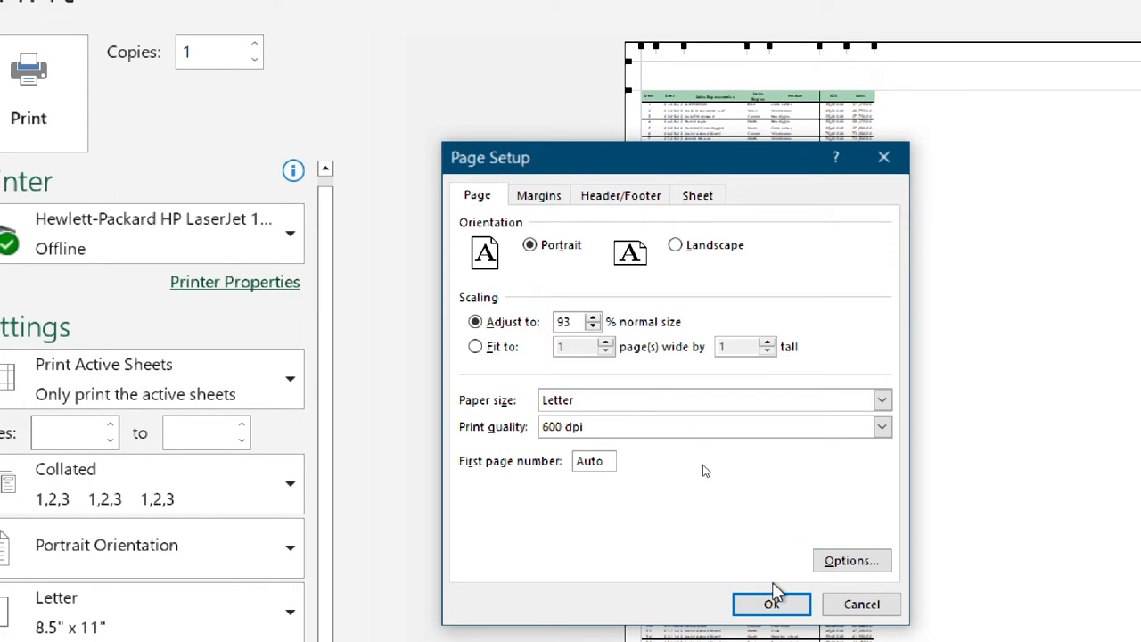
pyautogui.click(772, 603)
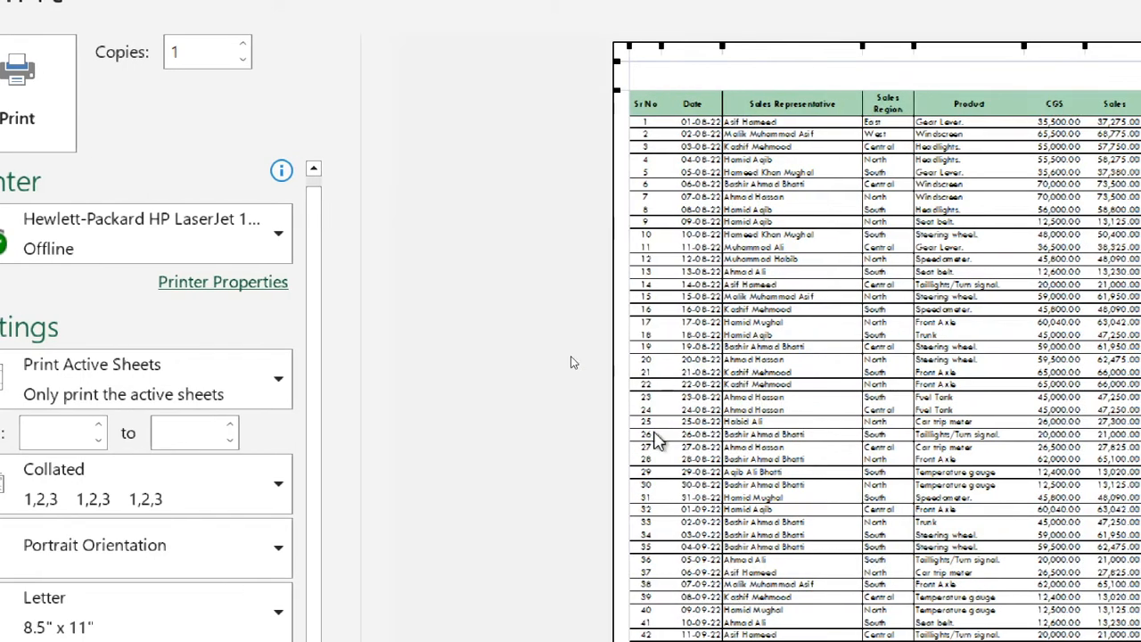
pyautogui.press('Escape')
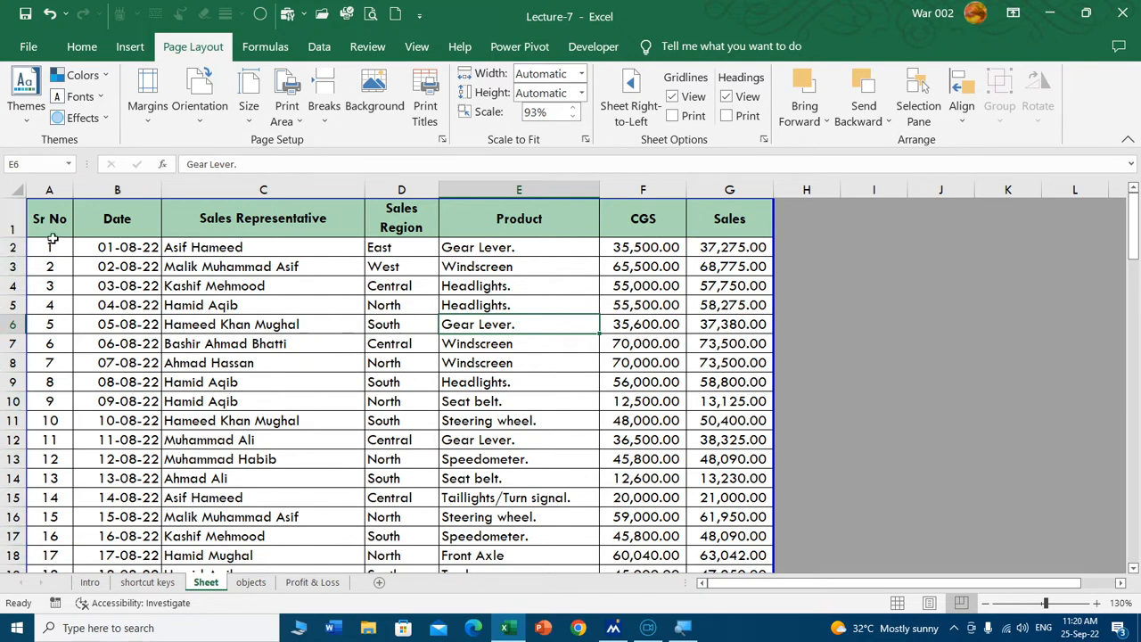
# Step: Select the entire Sales Representative column on the sheet
pyautogui.click(234, 194)
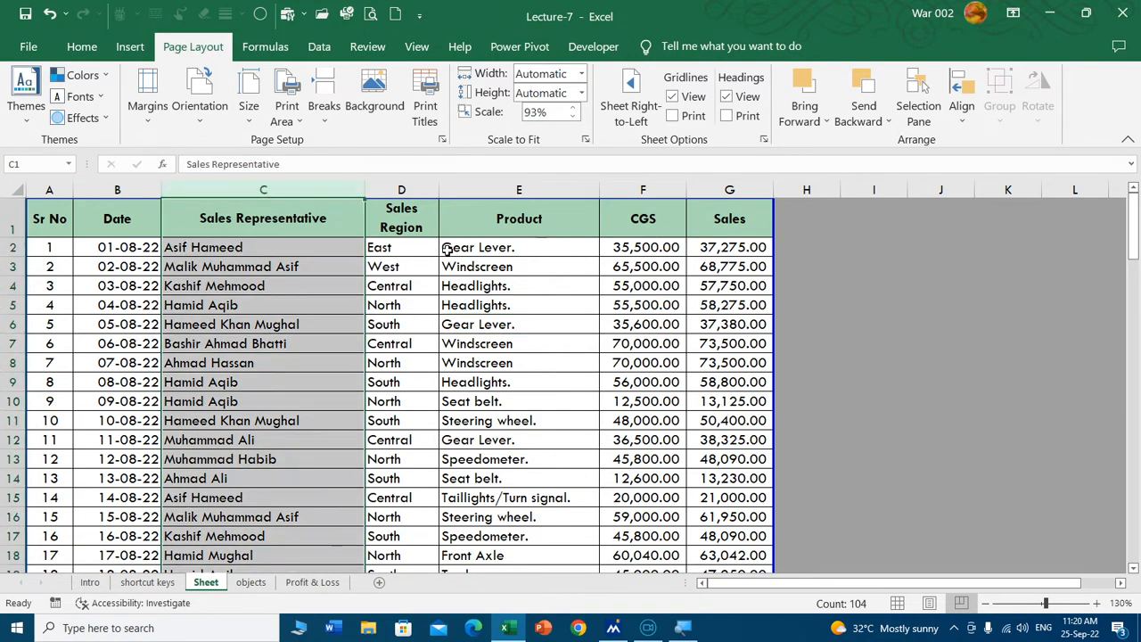
# Step: Preview the sales table's printout with row and column headings included, using an enlarged page preview
pyautogui.click(485, 233)
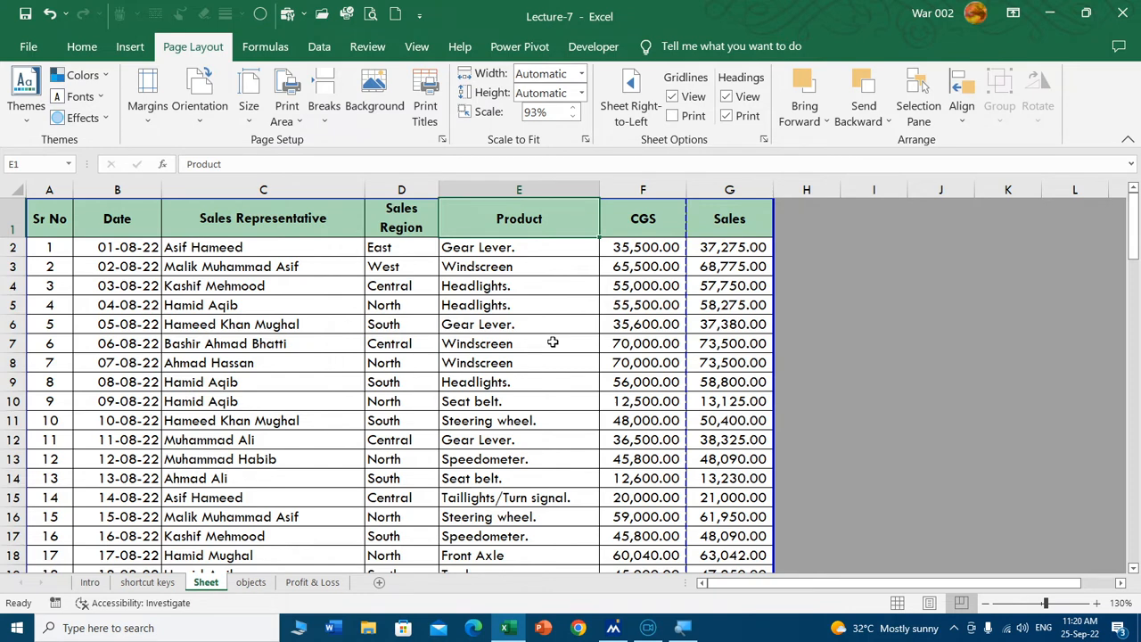
pyautogui.hotkey('ctrl', 'p')
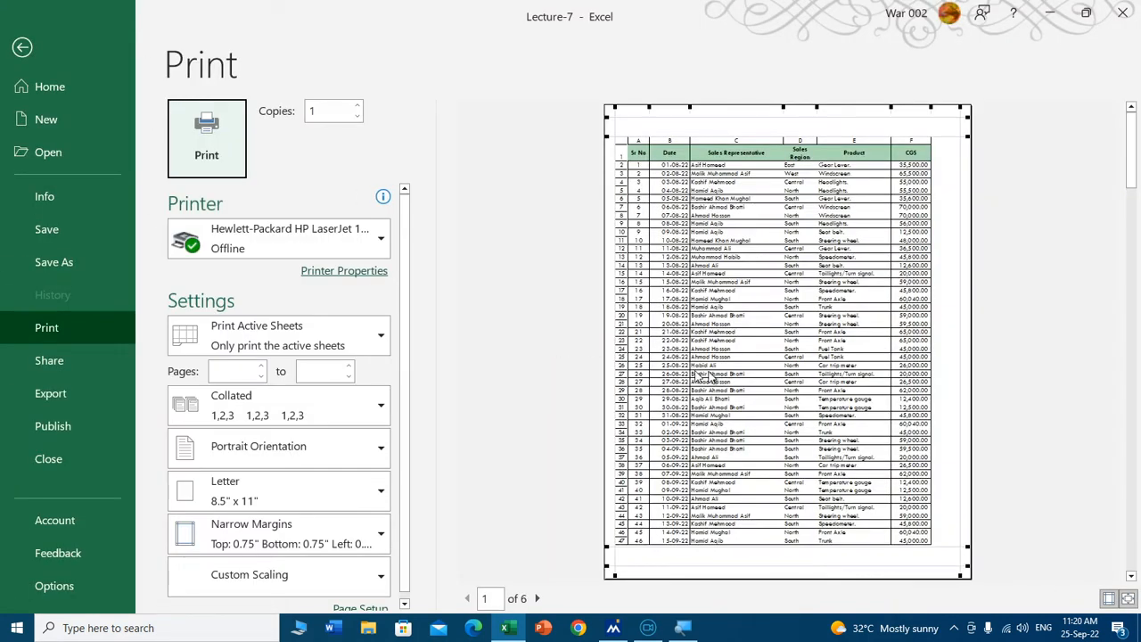
pyautogui.click(1024, 500)
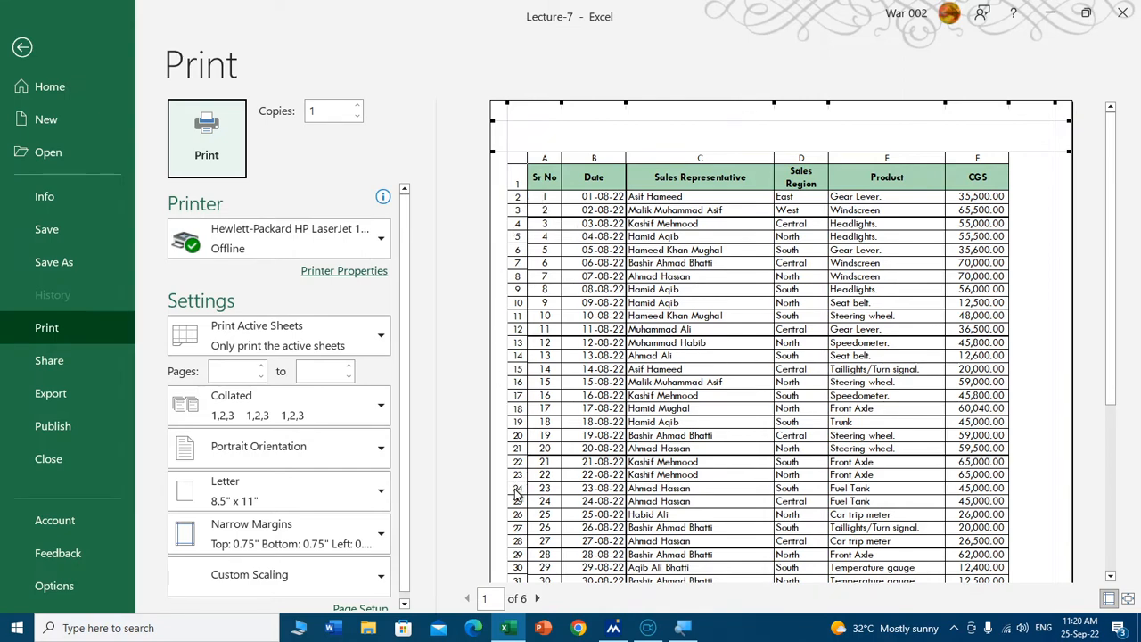
pyautogui.press('Escape')
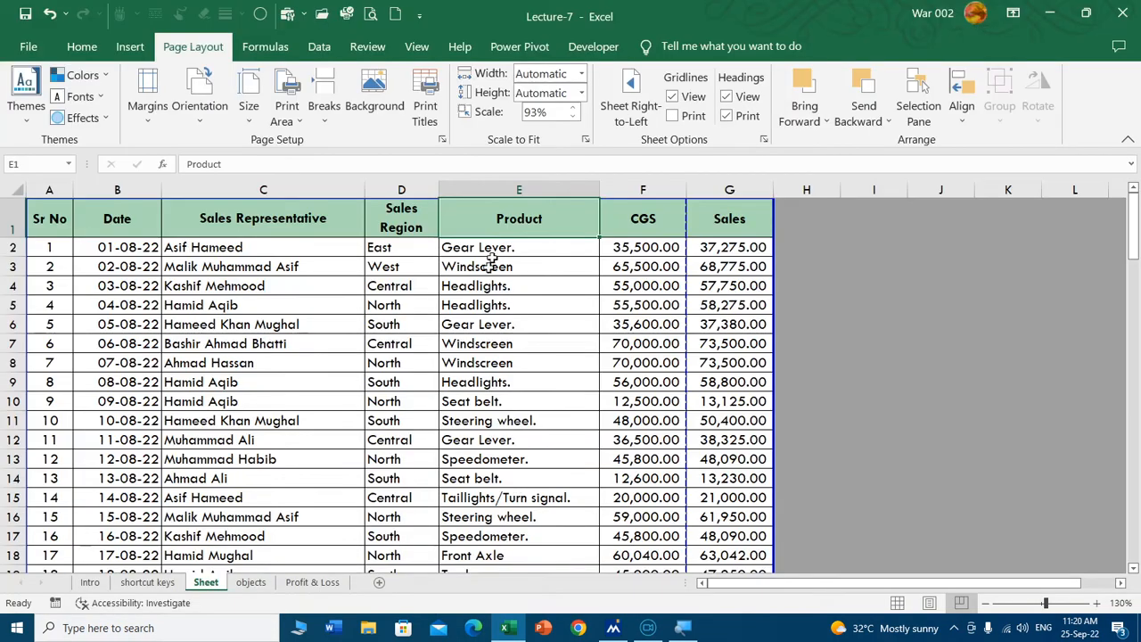
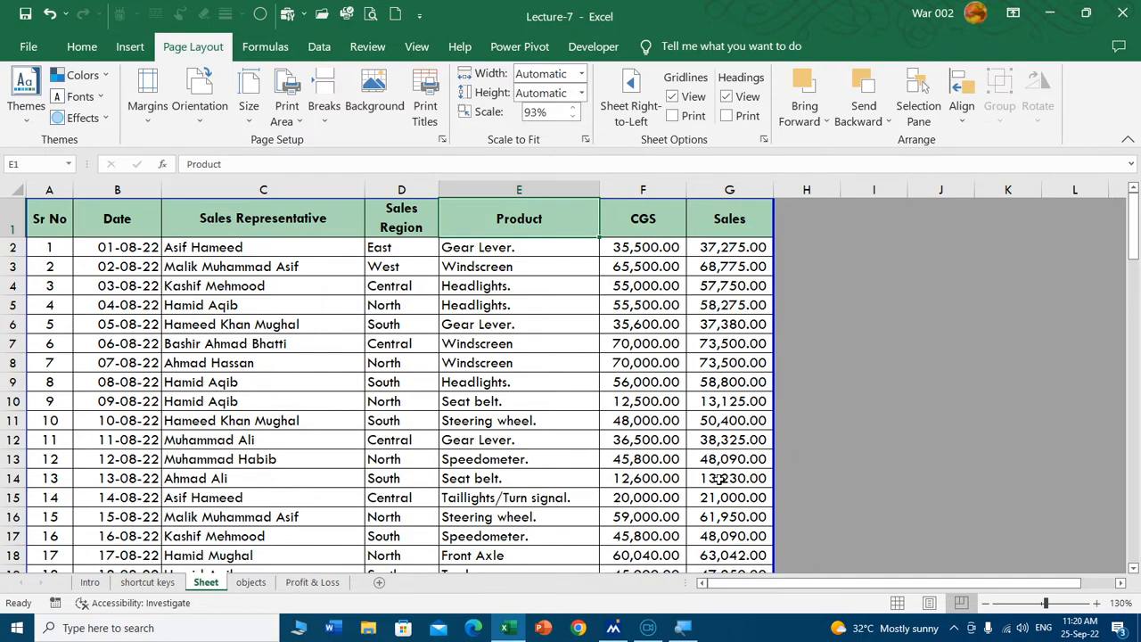
# Step: Turn off printing of row and column headings and check the sheet's print preview
pyautogui.hotkey('ctrl', 'p')
pyautogui.press('Escape')
pyautogui.click(550, 326)
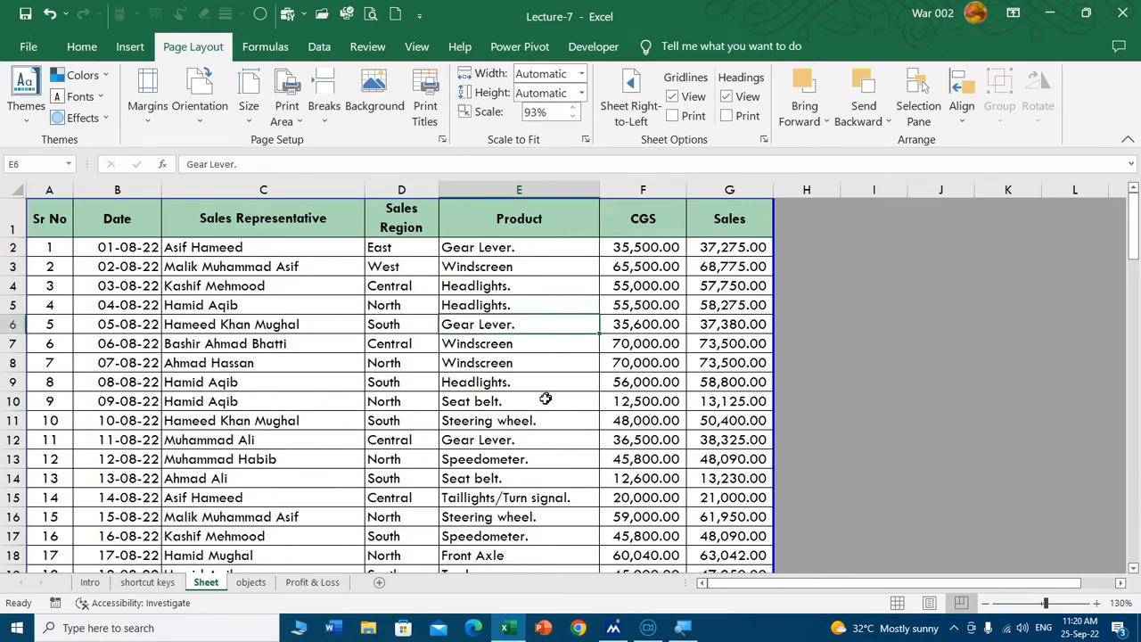
# Step: Switch the worksheet from Page Break Preview to Normal view
pyautogui.click(897, 604)
pyautogui.click(573, 394)
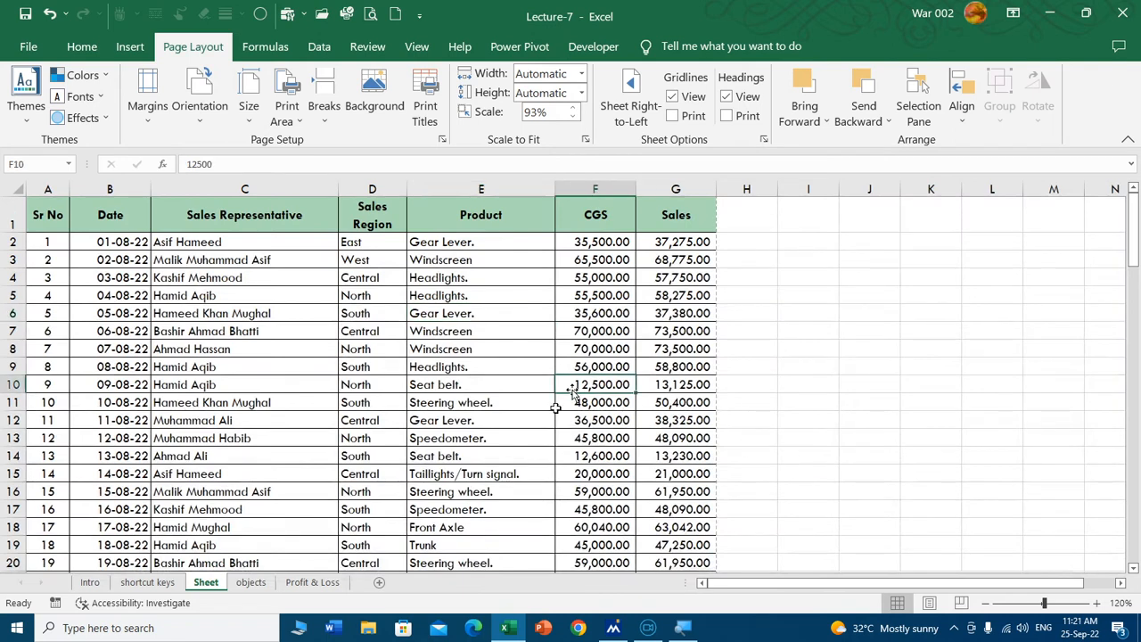
pyautogui.click(507, 394)
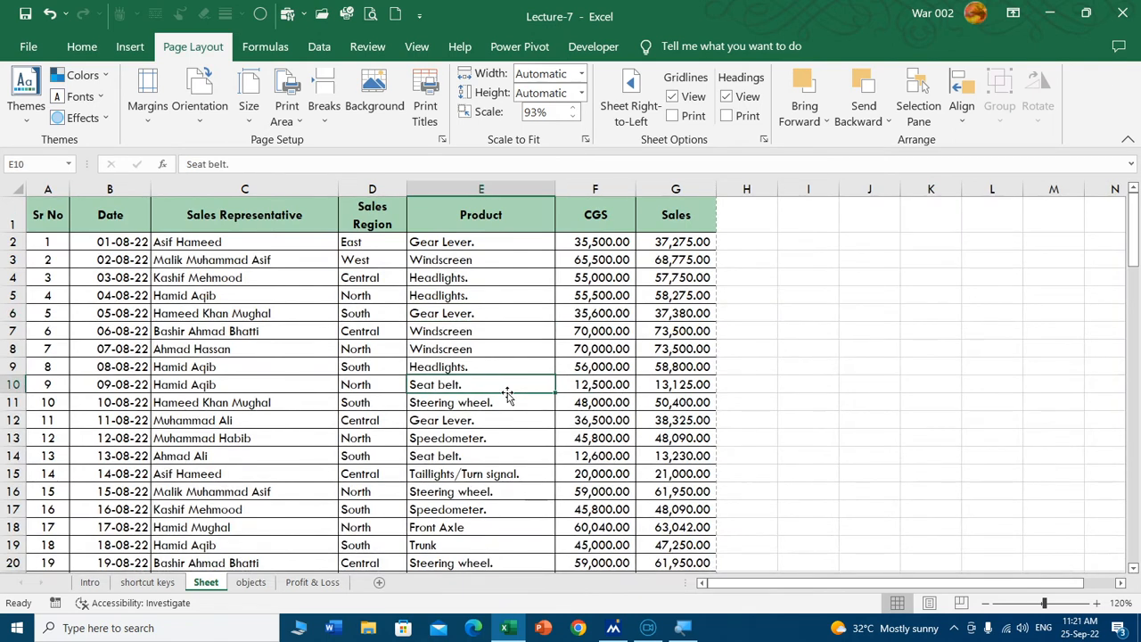
# Step: Remove all borders from the whole sales table, A1:G104
pyautogui.click(83, 46)
pyautogui.click(193, 110)
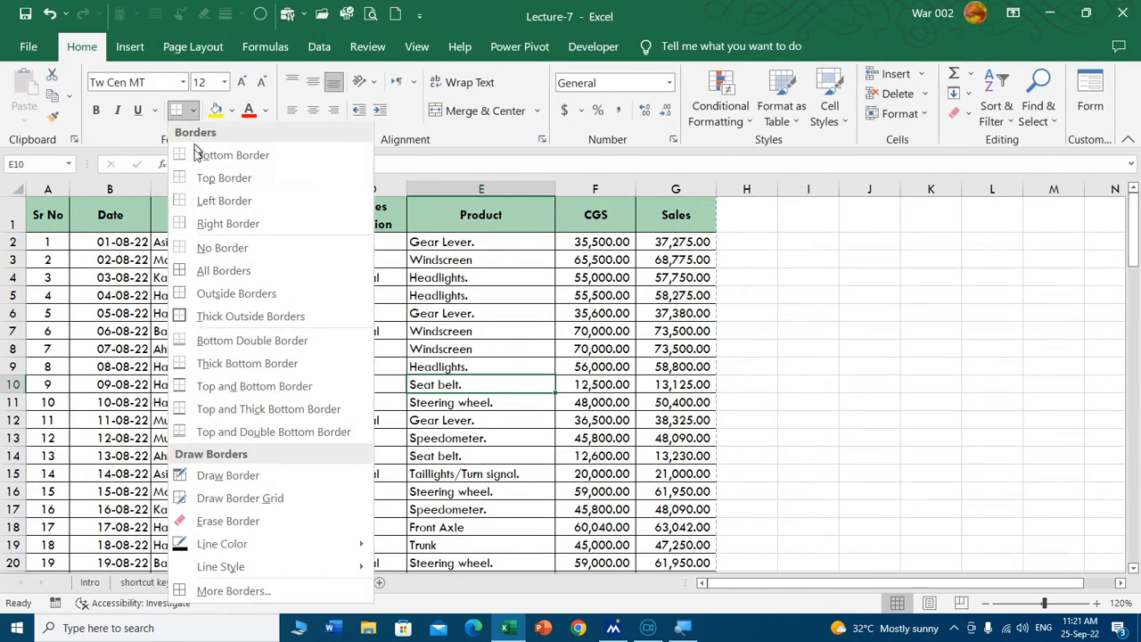
pyautogui.click(505, 355)
pyautogui.click(51, 207)
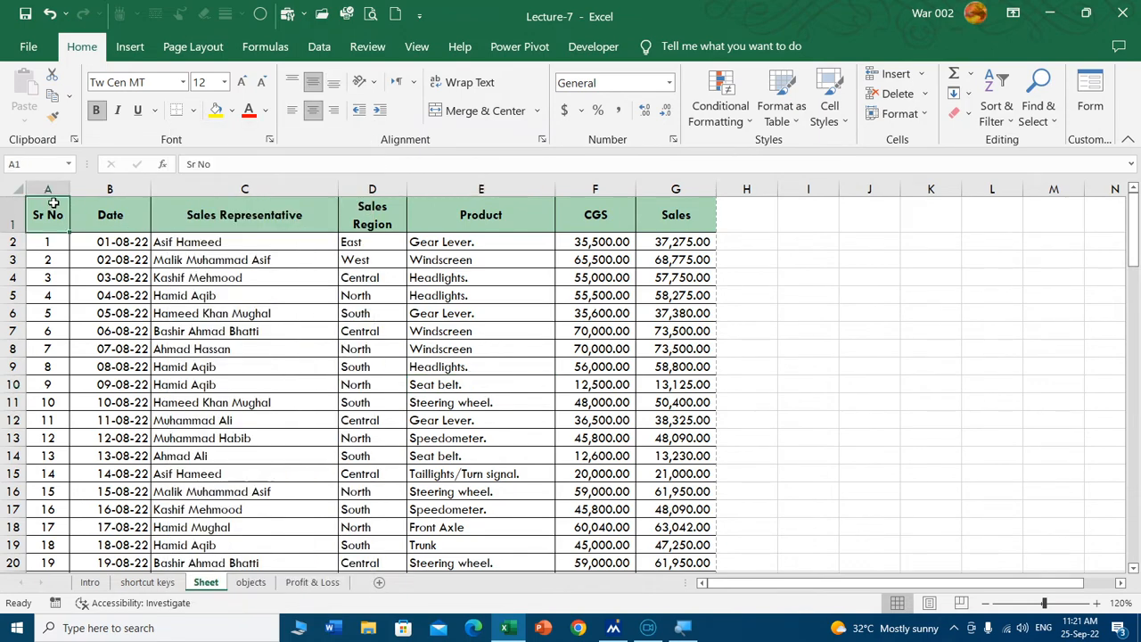
pyautogui.hotkey('ctrl', 'shift', 'Right')
pyautogui.hotkey('ctrl', 'shift', 'Down')
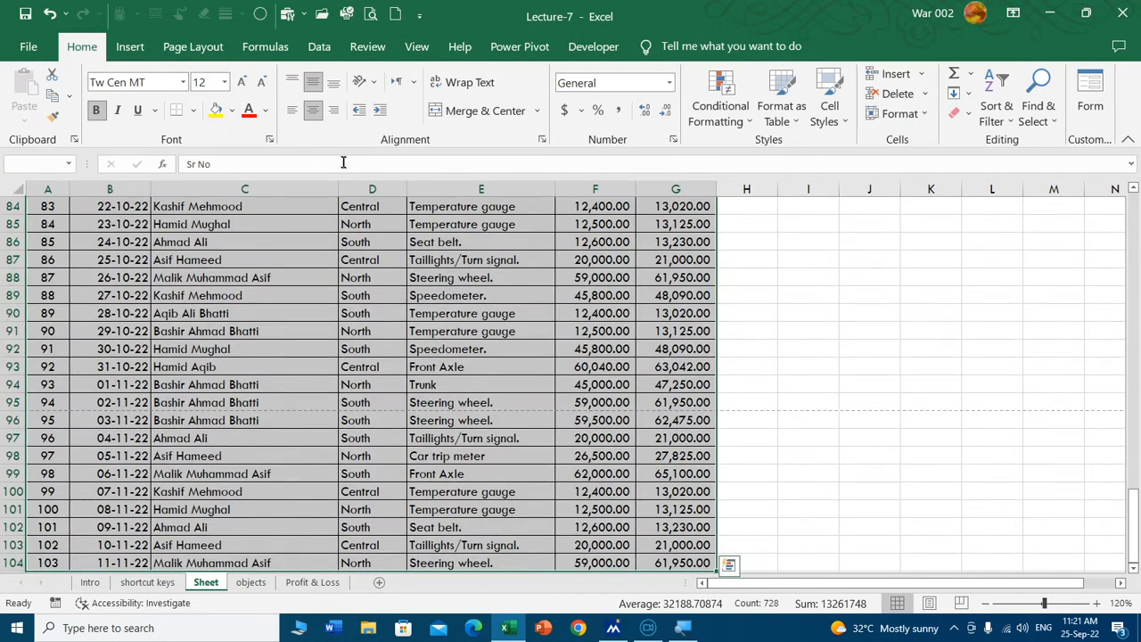
pyautogui.click(192, 110)
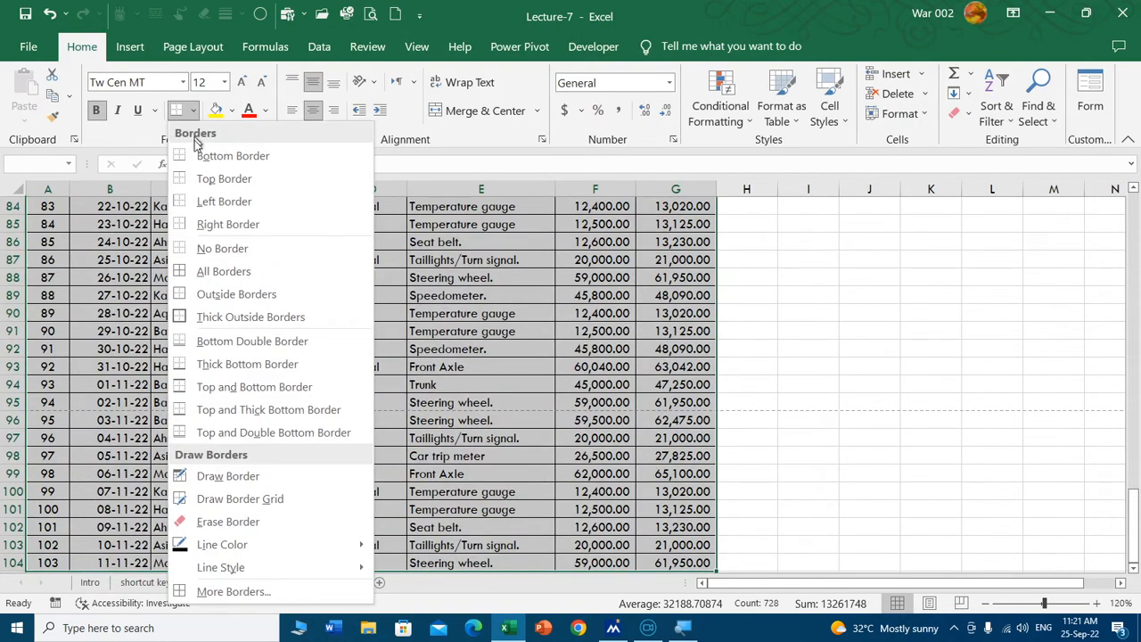
pyautogui.click(199, 253)
pyautogui.scroll(20, 616, 285)
pyautogui.click(525, 363)
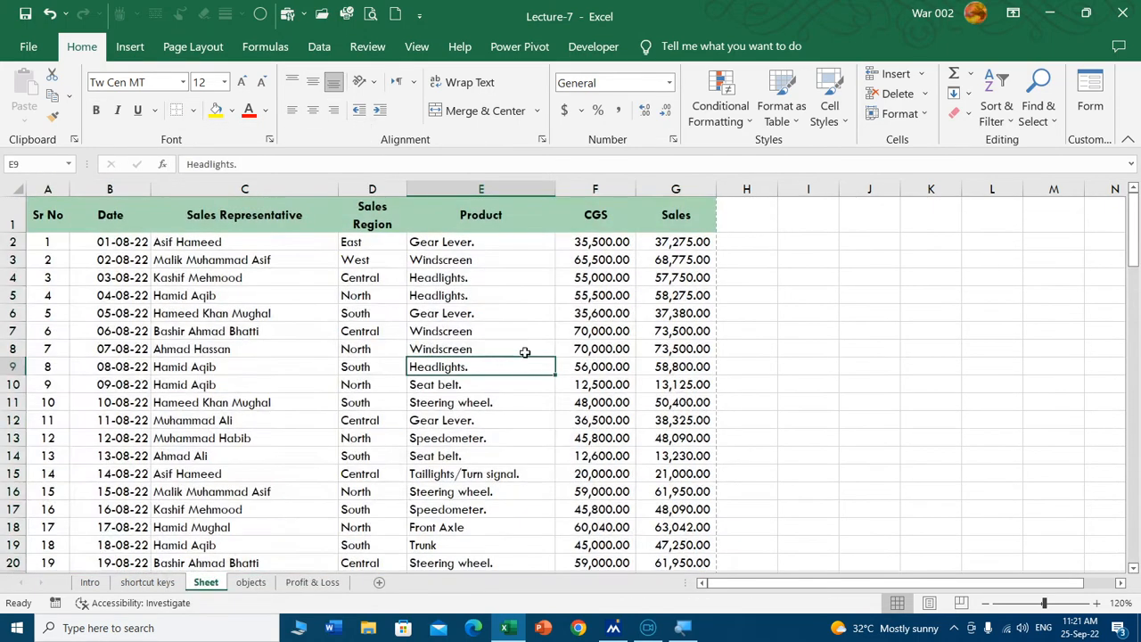
# Step: Check how the sales table without borders looks in the print preview compared with the worksheet
pyautogui.hotkey('ctrl', 'p')
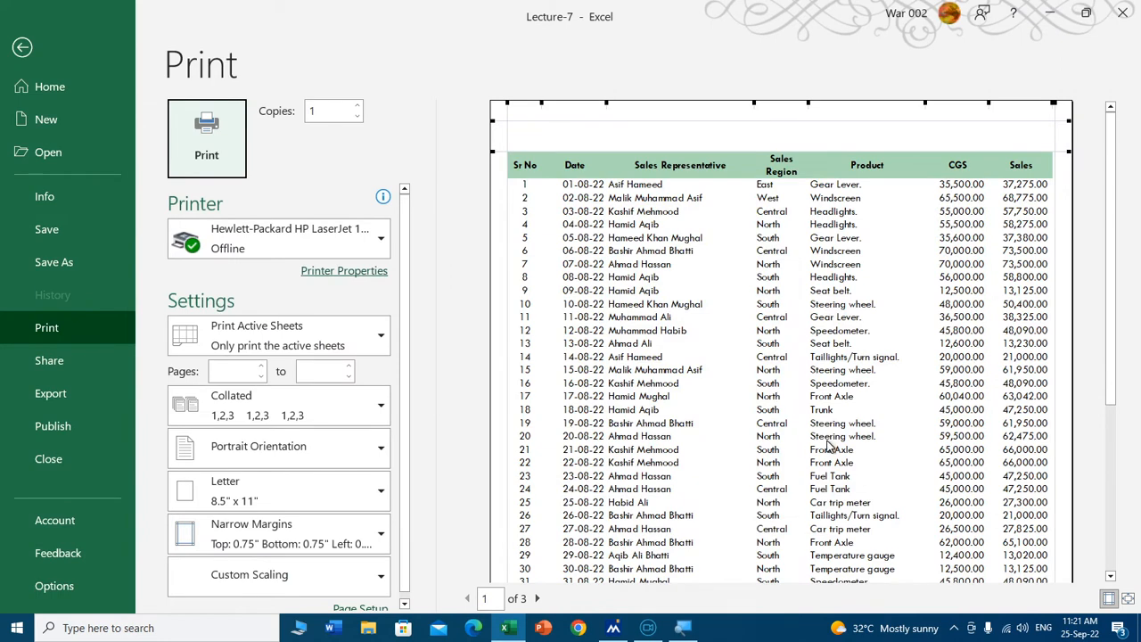
pyautogui.press('Escape')
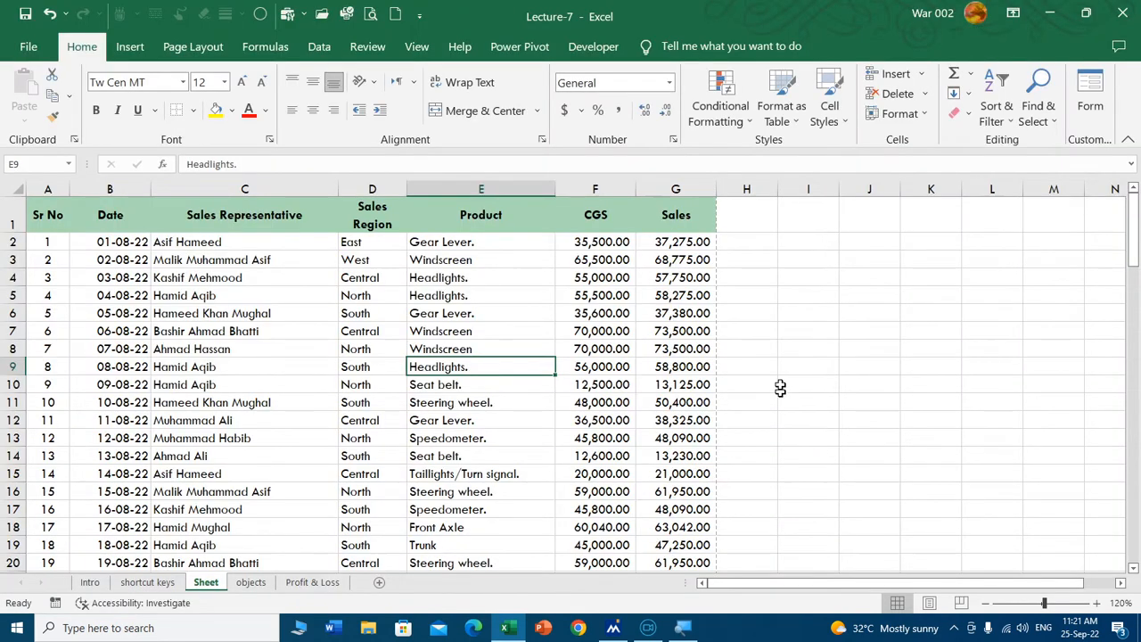
pyautogui.click(762, 297)
pyautogui.click(808, 301)
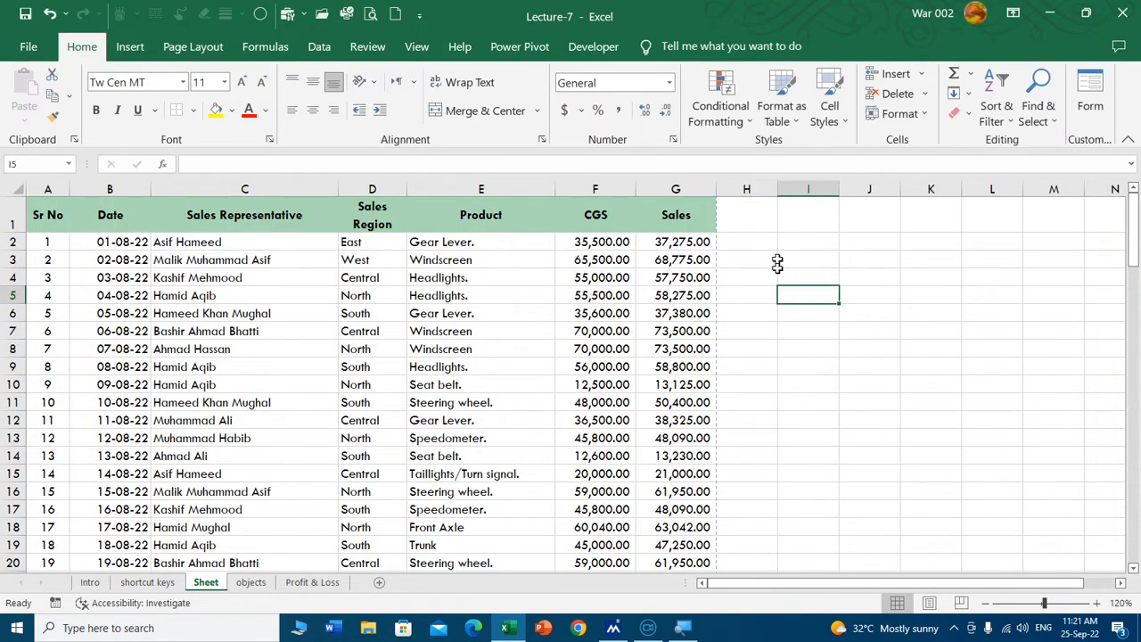
pyautogui.click(800, 420)
pyautogui.click(851, 398)
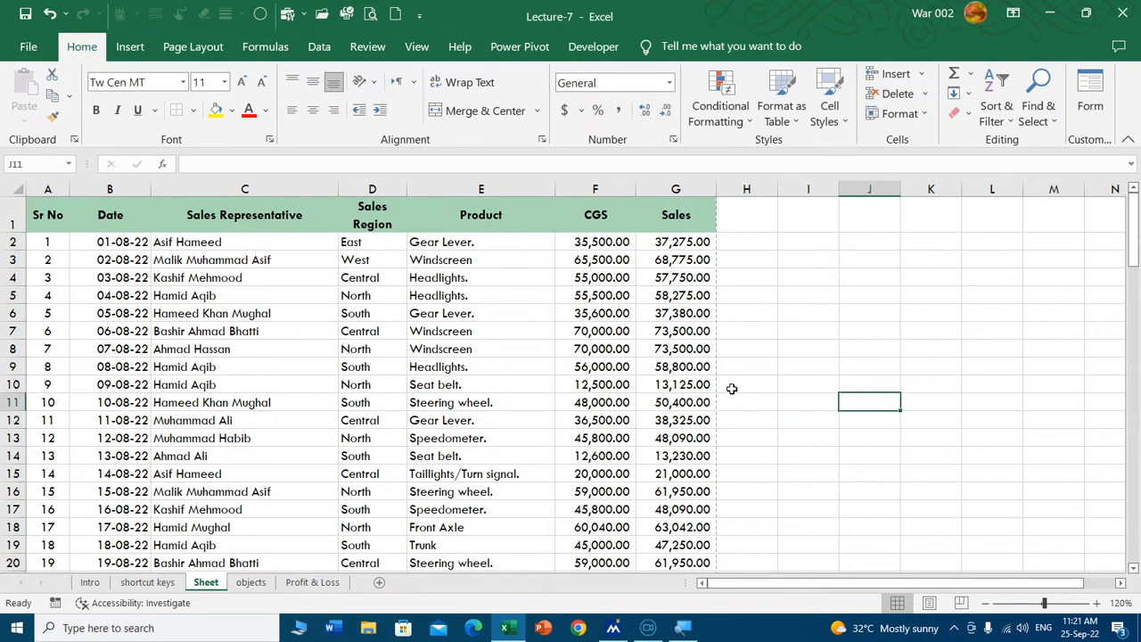
# Step: Turn on printing of gridlines and check them on the sales table in the print preview
pyautogui.click(546, 351)
pyautogui.click(193, 46)
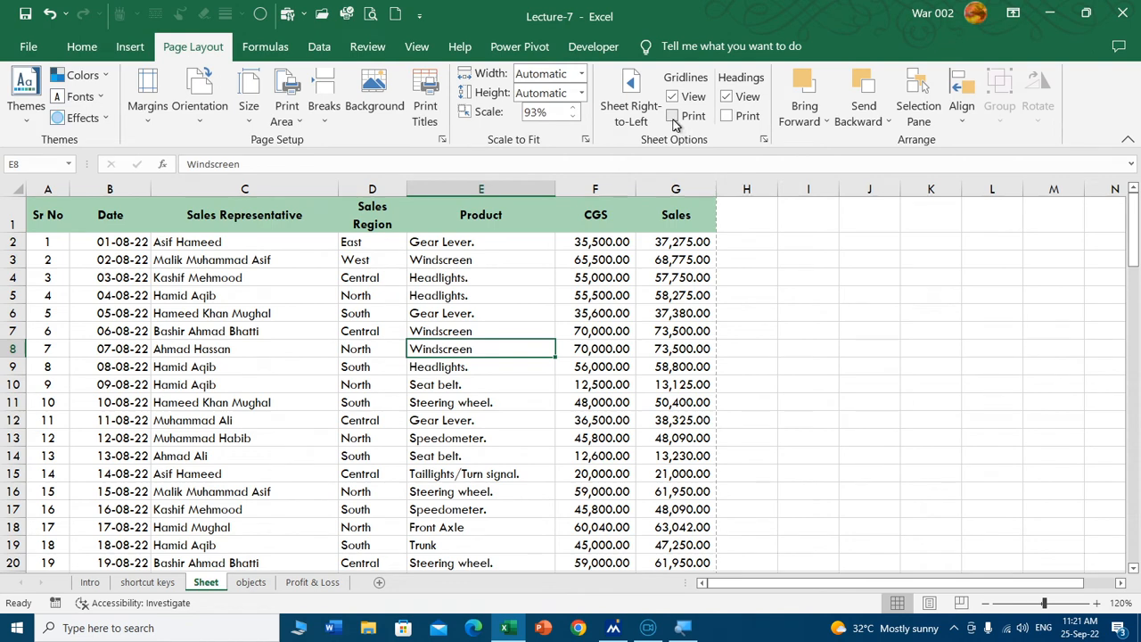
pyautogui.click(674, 117)
pyautogui.hotkey('ctrl', 'p')
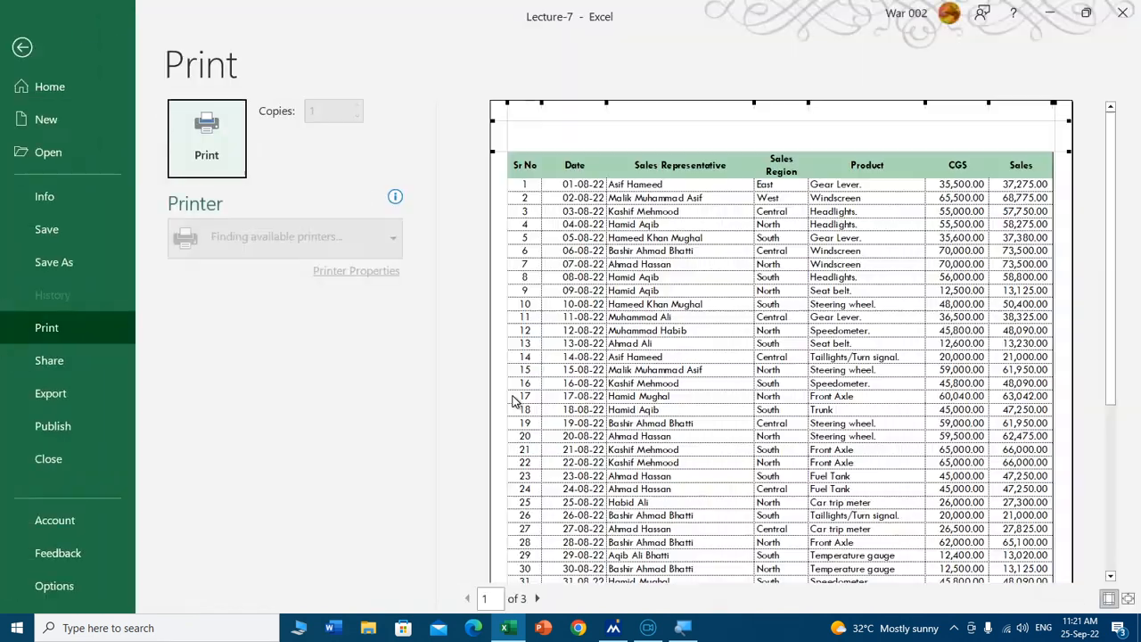
pyautogui.scroll(-5, 790, 356)
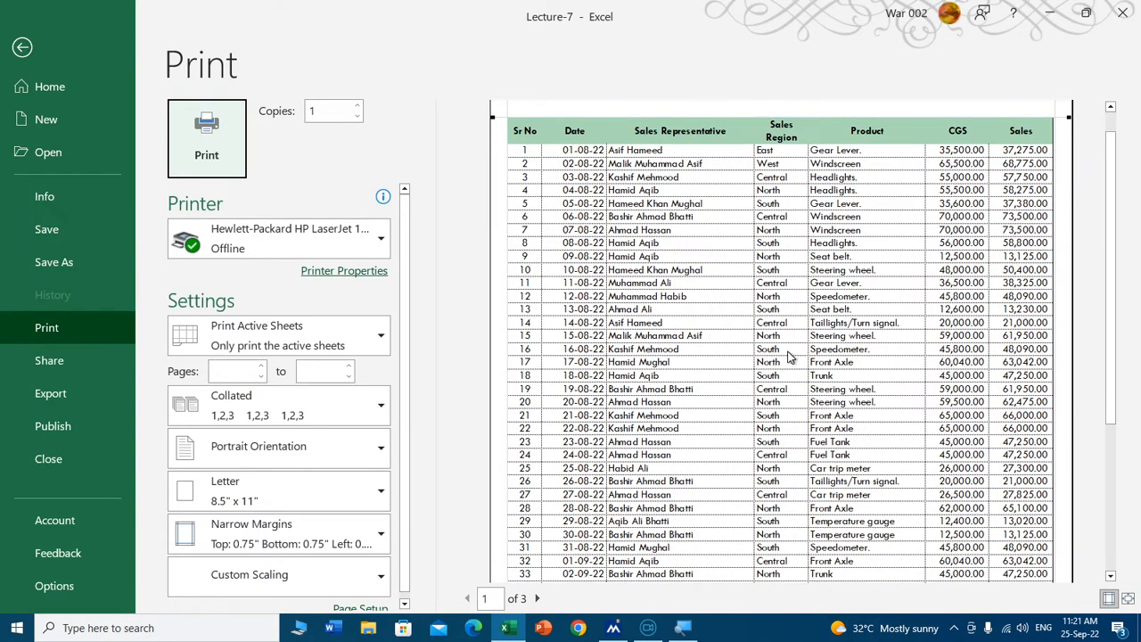
pyautogui.scroll(5, 783, 357)
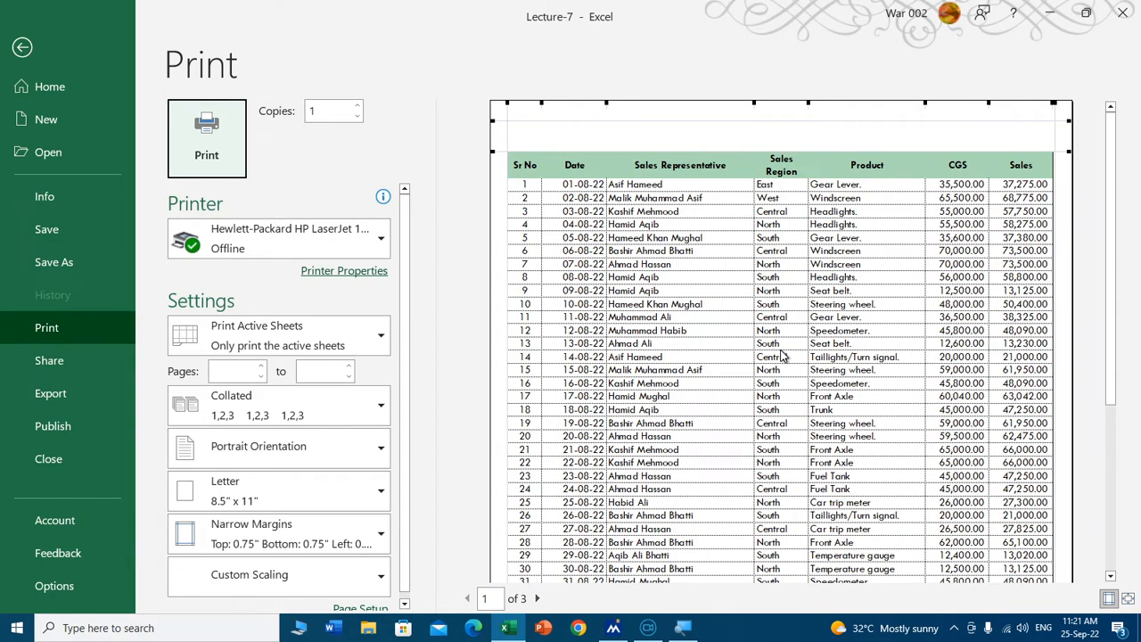
pyautogui.press('Escape')
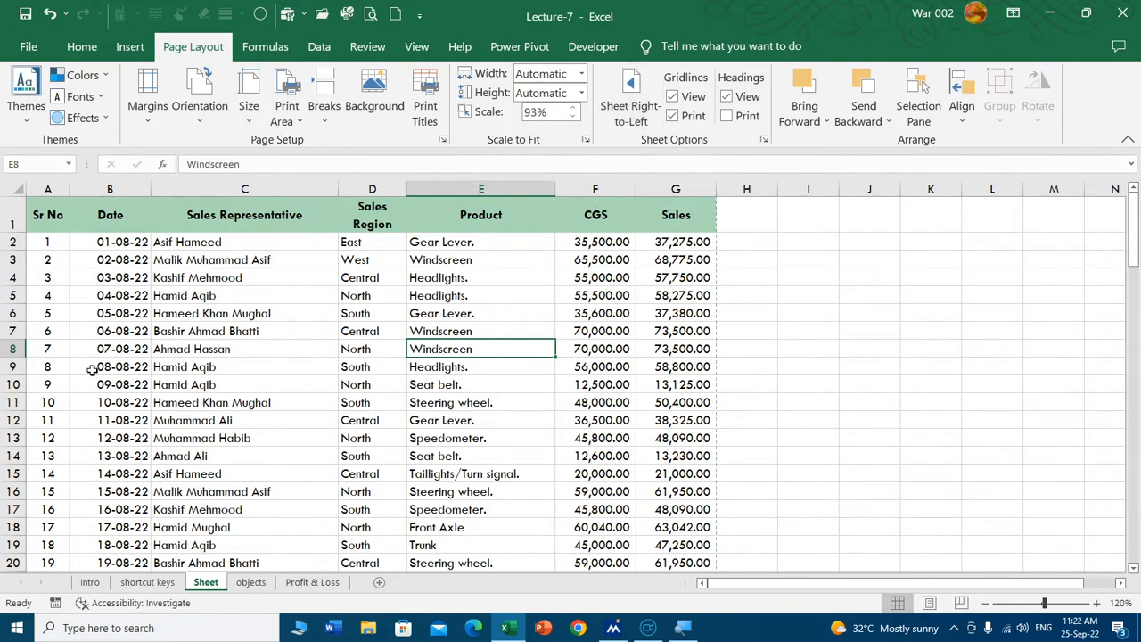
# Step: Switch the sheet layout to right-to-left and back to left-to-right
pyautogui.click(42, 258)
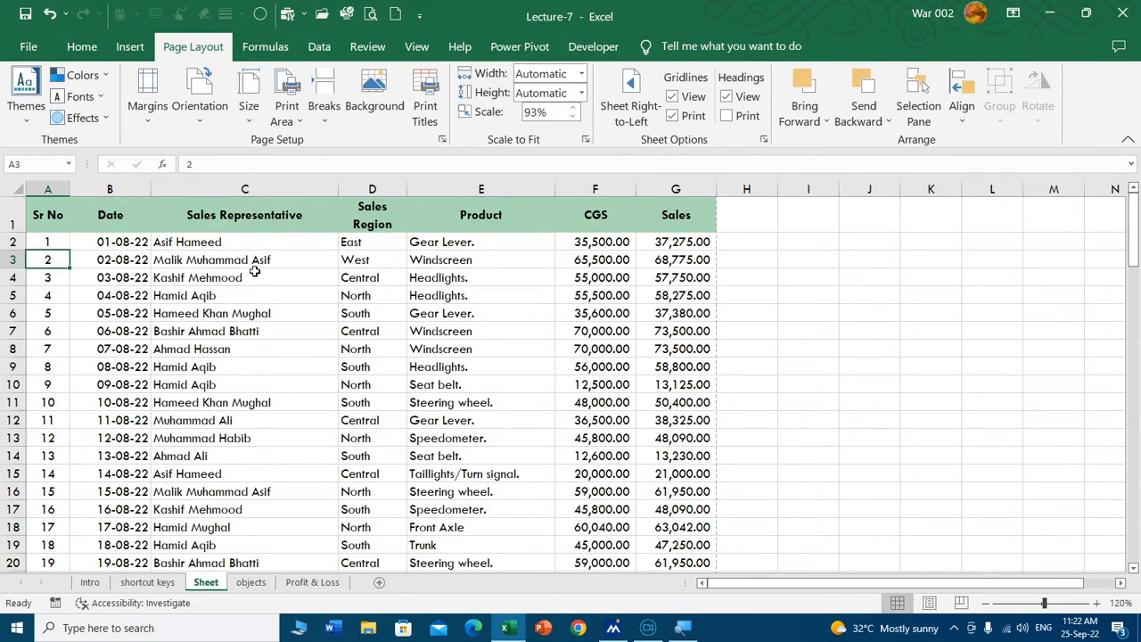
pyautogui.scroll(-3, 447, 395)
pyautogui.scroll(3, 446, 375)
pyautogui.click(633, 87)
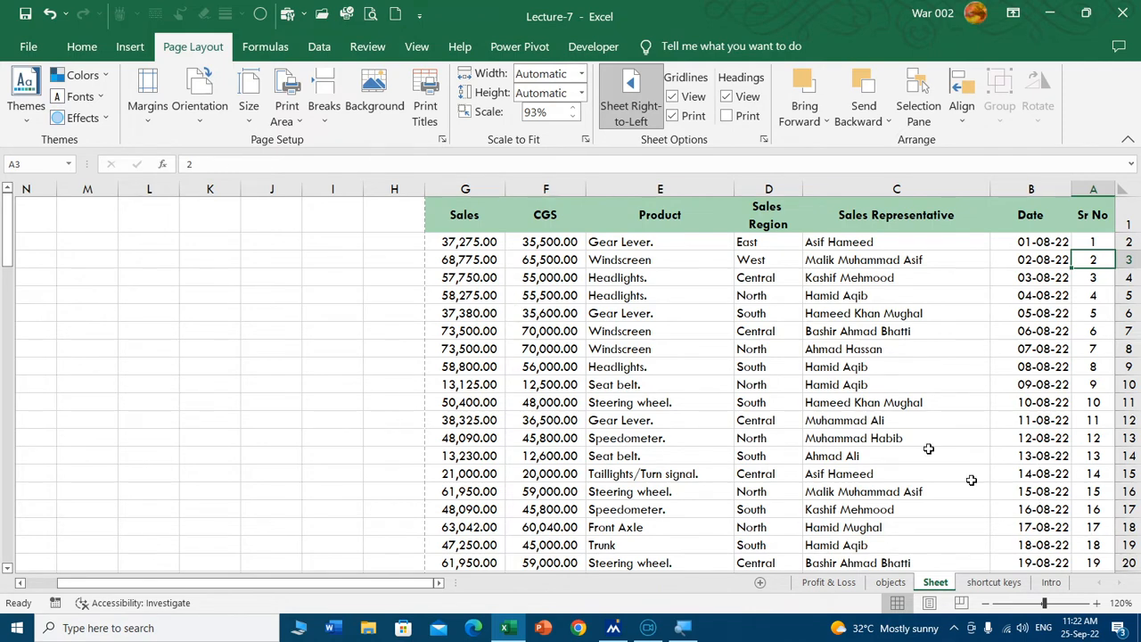
pyautogui.click(630, 94)
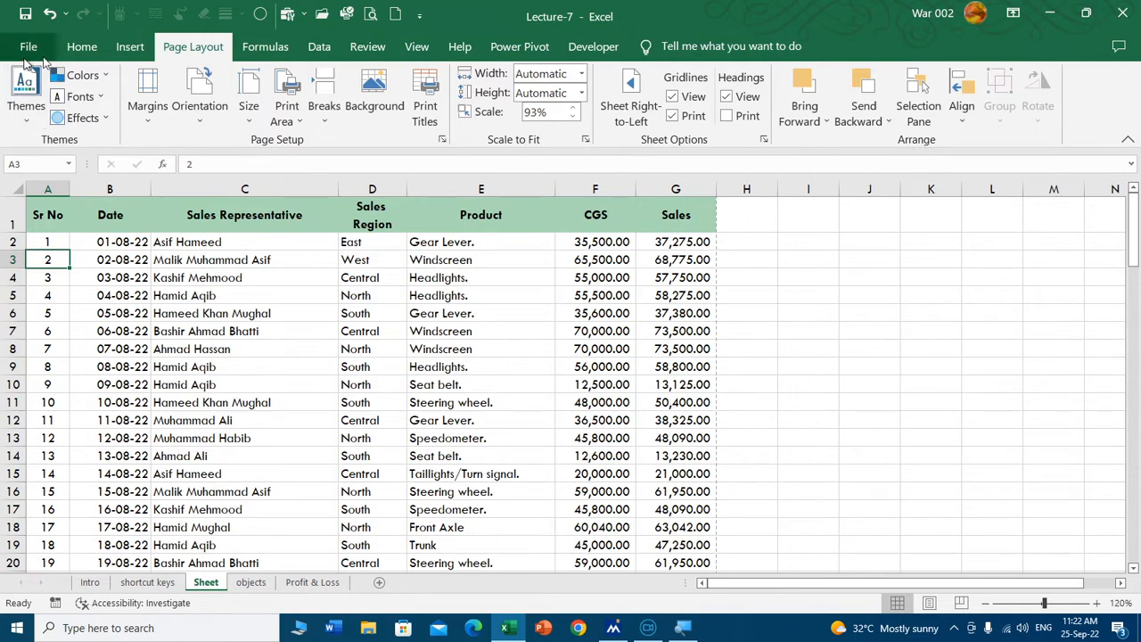
pyautogui.click(129, 46)
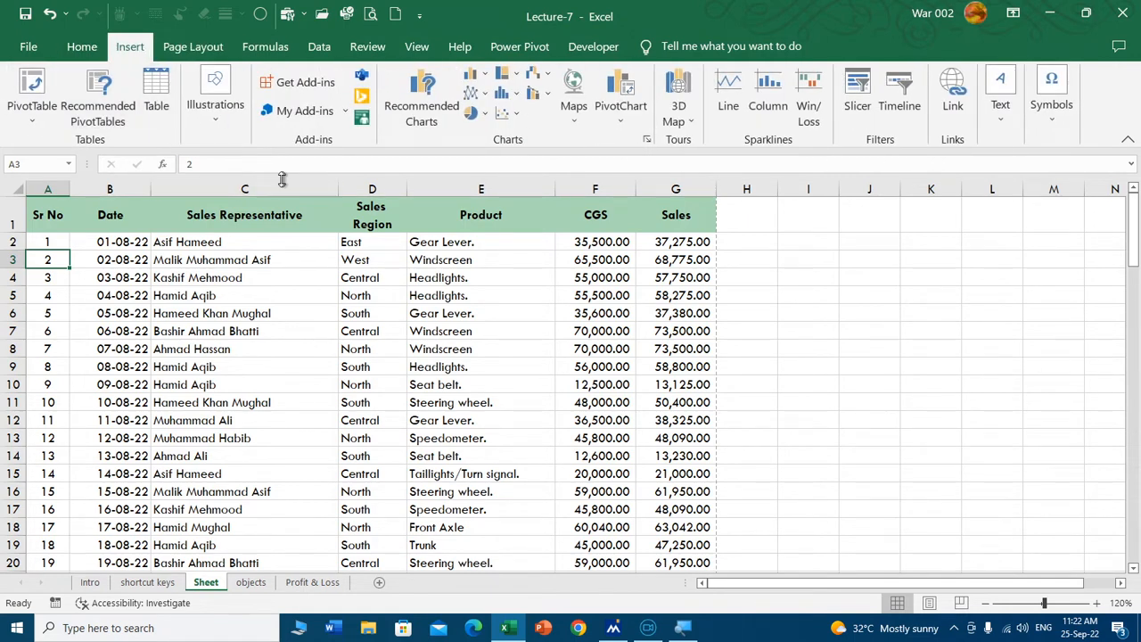
pyautogui.click(215, 103)
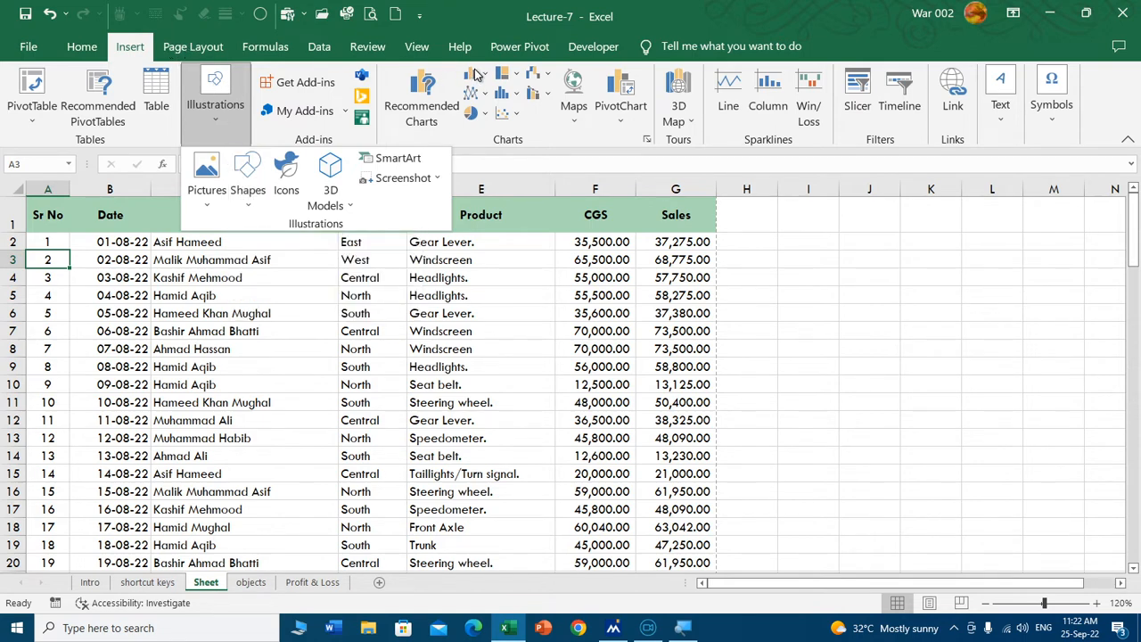
pyautogui.click(196, 47)
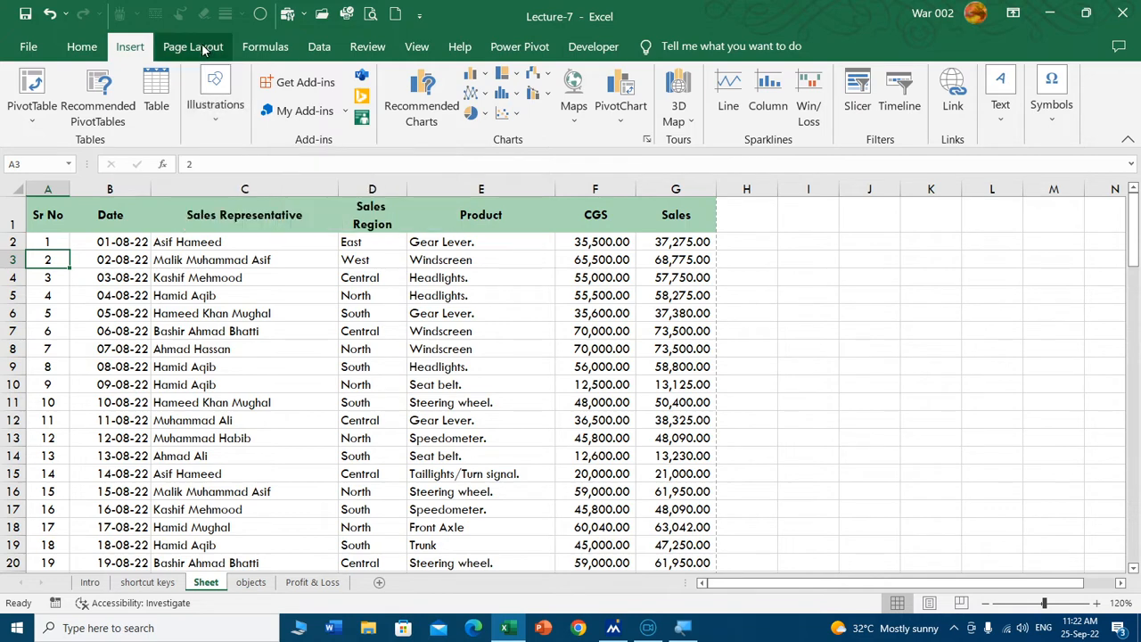
# Step: Open the objects sheet and move the TH Studies rectangle up, clear of the Power Point, MS Excel and MS Word shapes
pyautogui.click(250, 582)
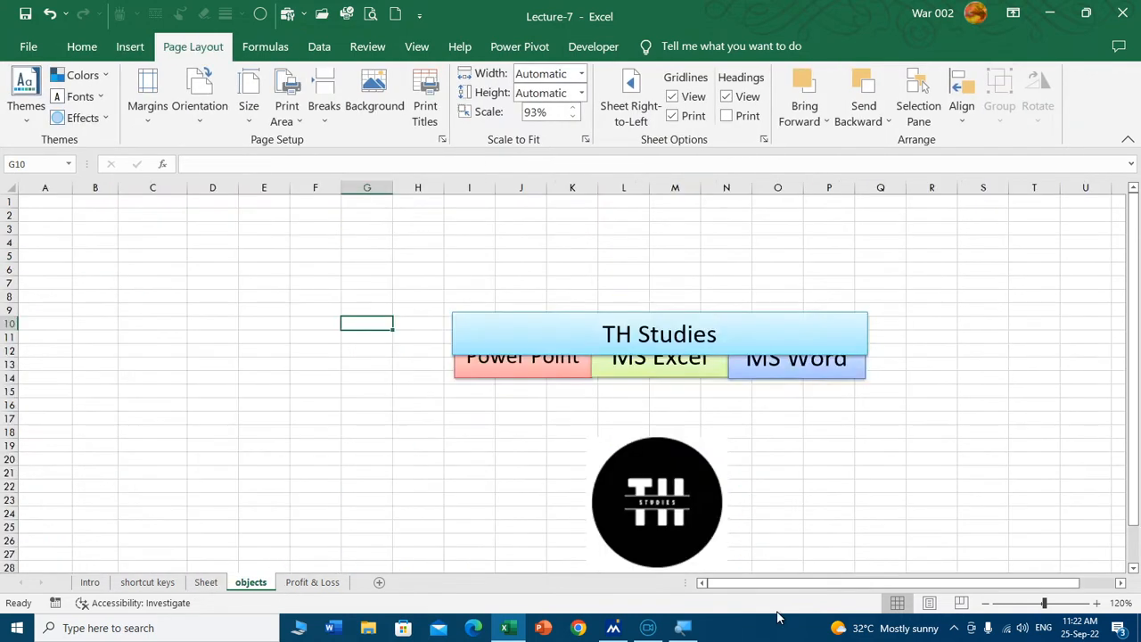
pyautogui.click(740, 307)
pyautogui.moveTo(677, 307); pyautogui.dragTo(683, 278)
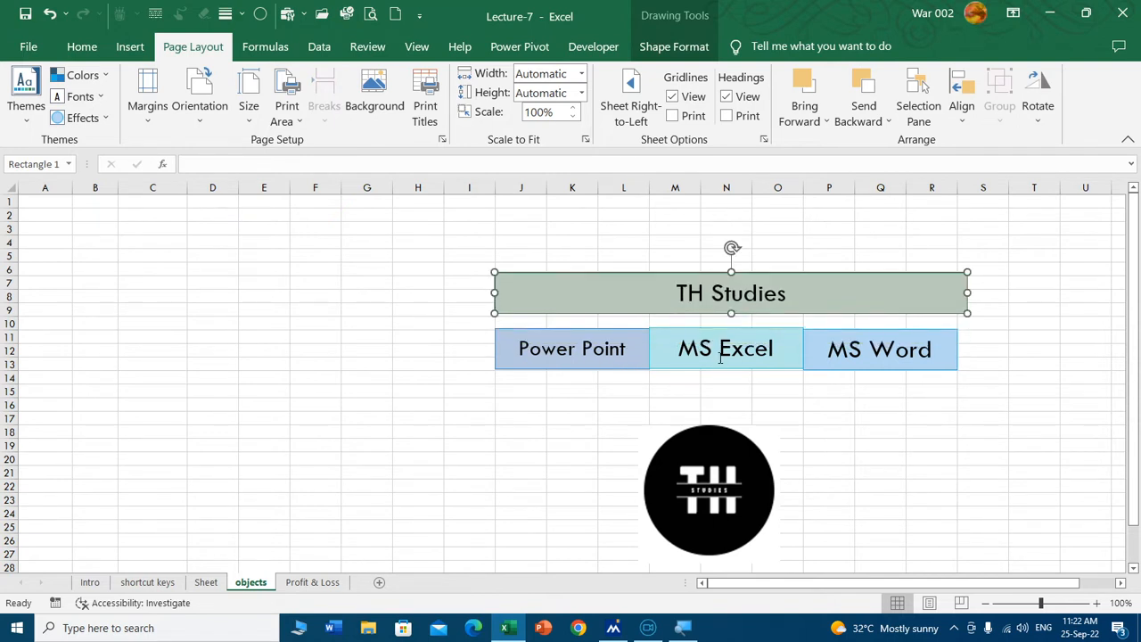
pyautogui.click(720, 349)
pyautogui.click(848, 349)
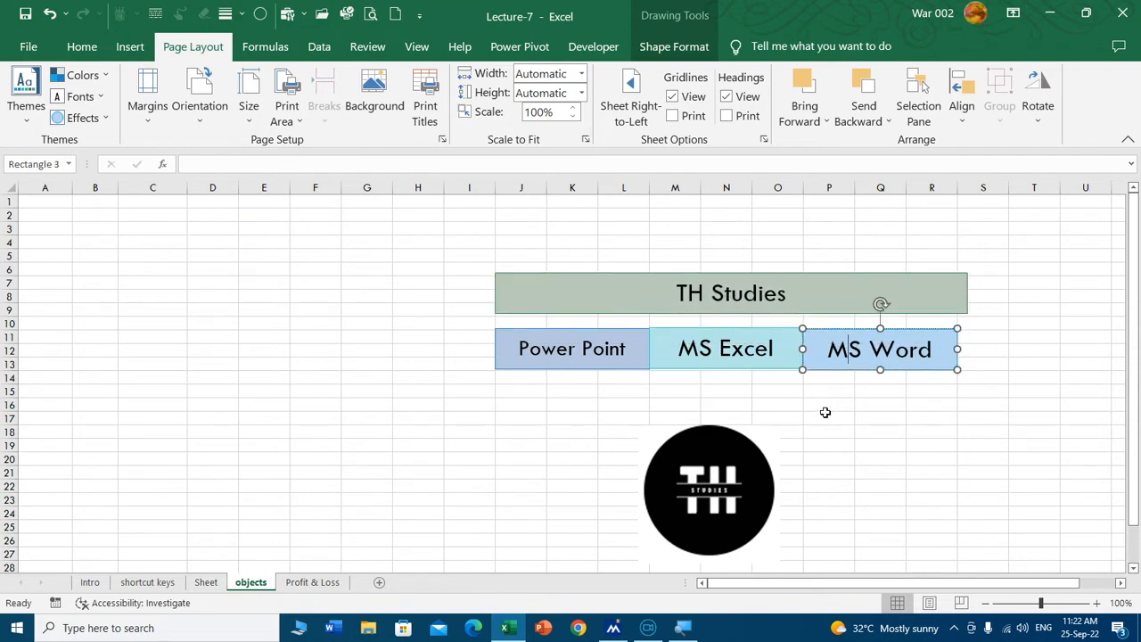
pyautogui.click(826, 412)
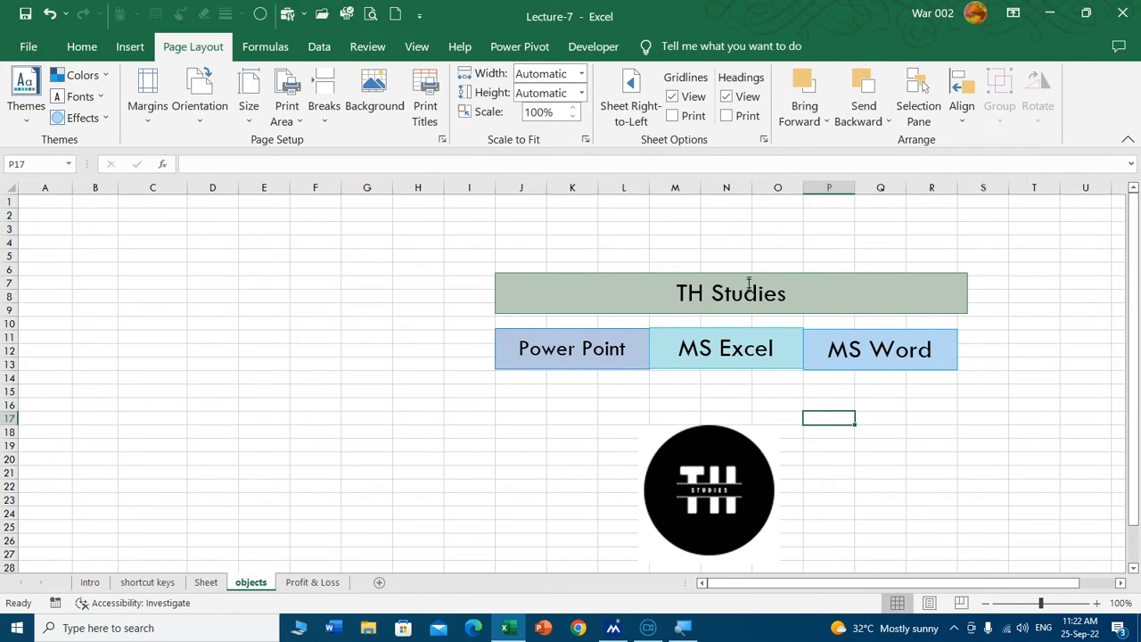
# Step: Move the TH Studies rectangle down so it overlaps the three shapes below, and send it backward one level
pyautogui.moveTo(749, 277); pyautogui.dragTo(745, 306)
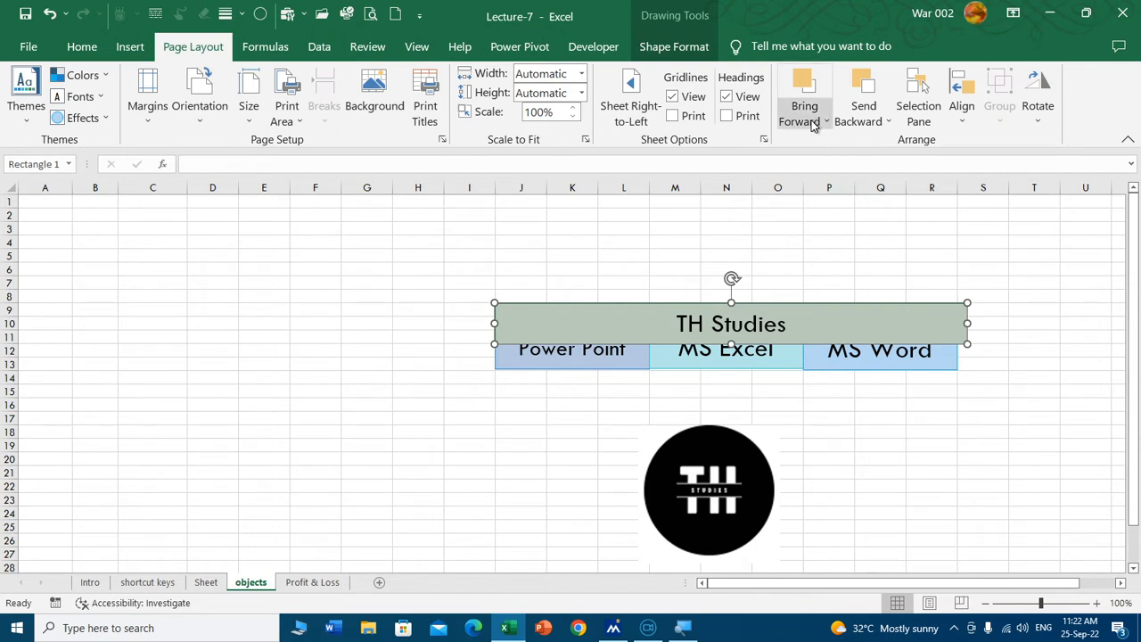
pyautogui.click(813, 122)
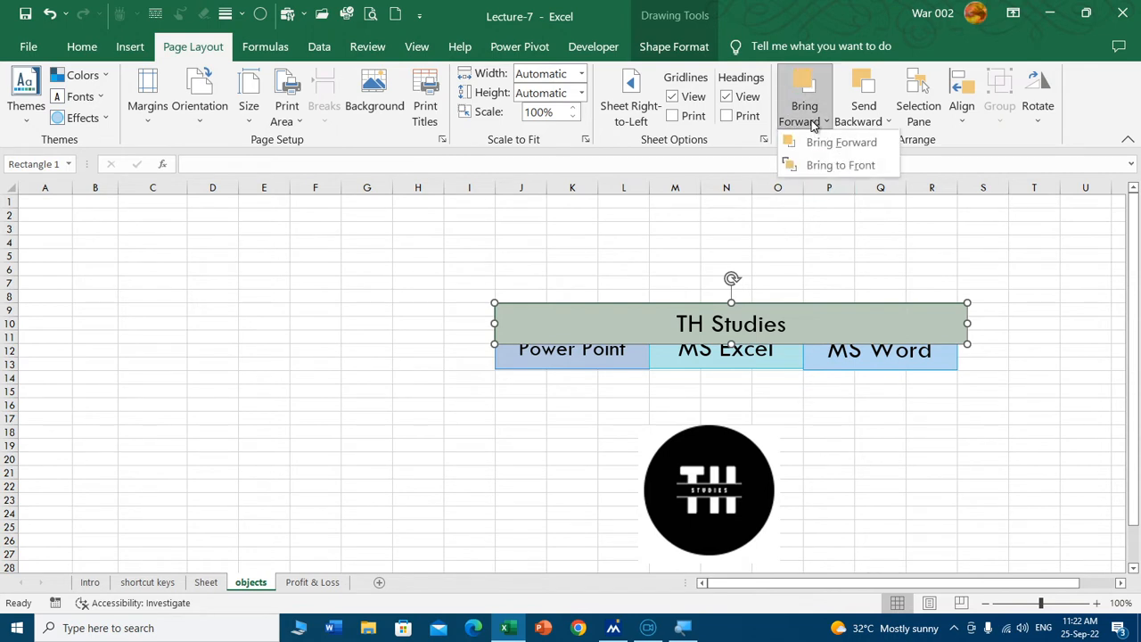
pyautogui.click(873, 122)
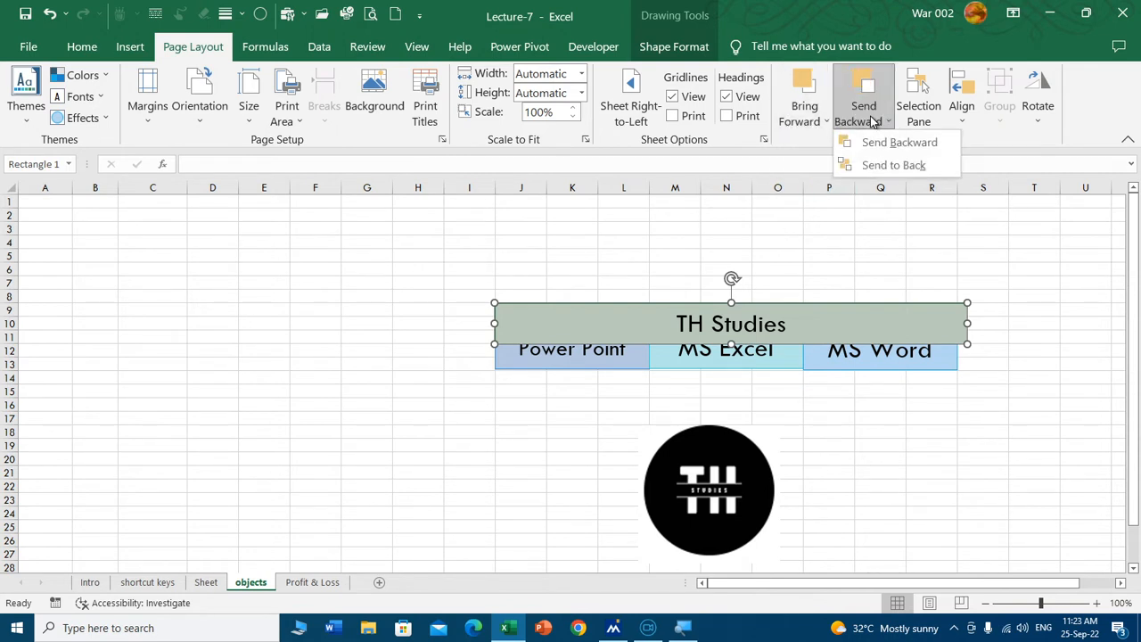
pyautogui.click(899, 143)
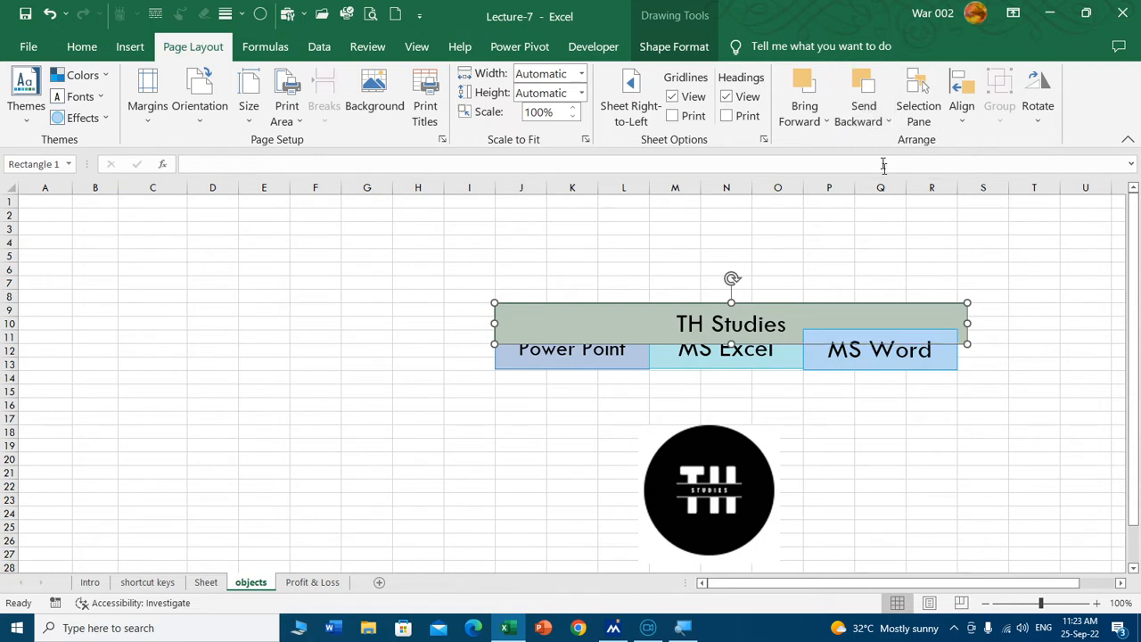
pyautogui.click(882, 384)
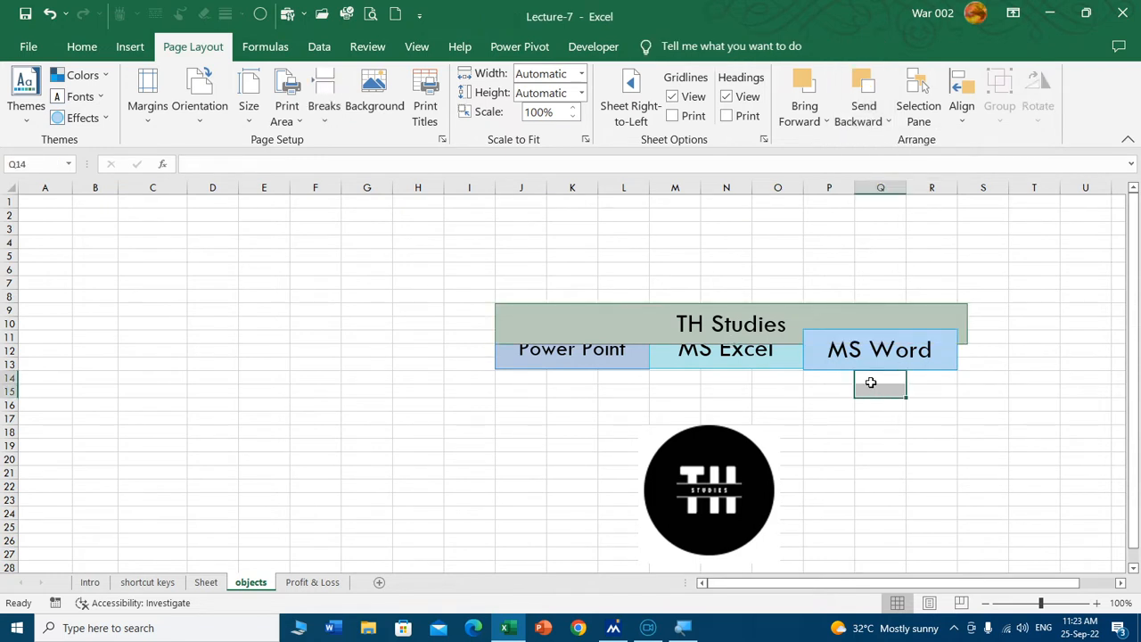
# Step: Send the TH Studies rectangle backward two more levels, behind the MS Excel and Power Point shapes
pyautogui.click(789, 323)
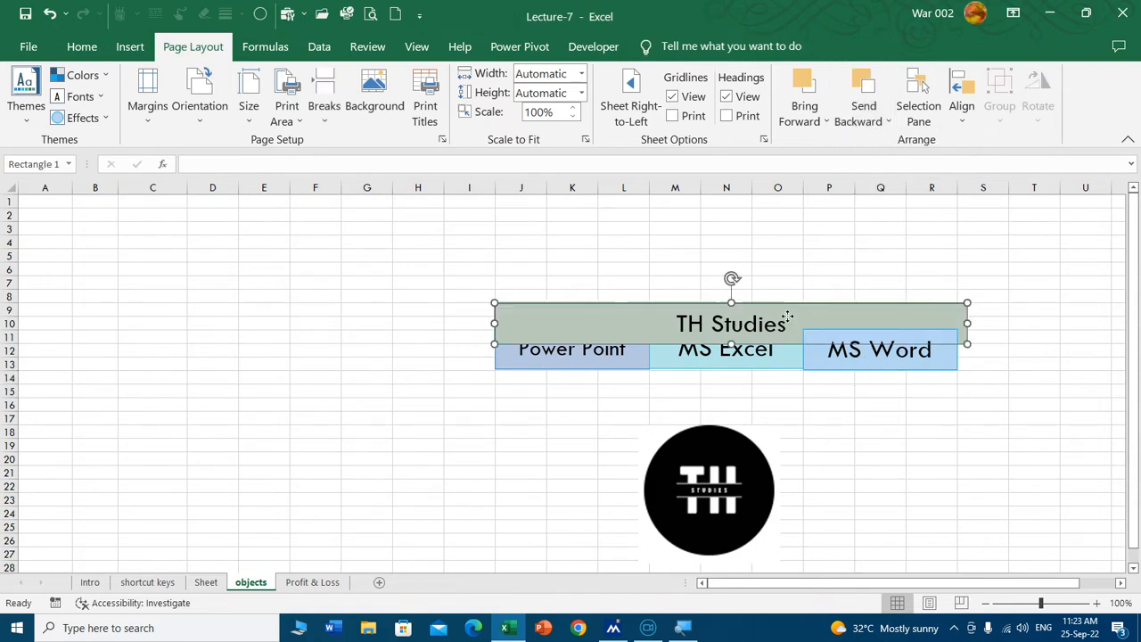
pyautogui.click(881, 123)
pyautogui.click(883, 145)
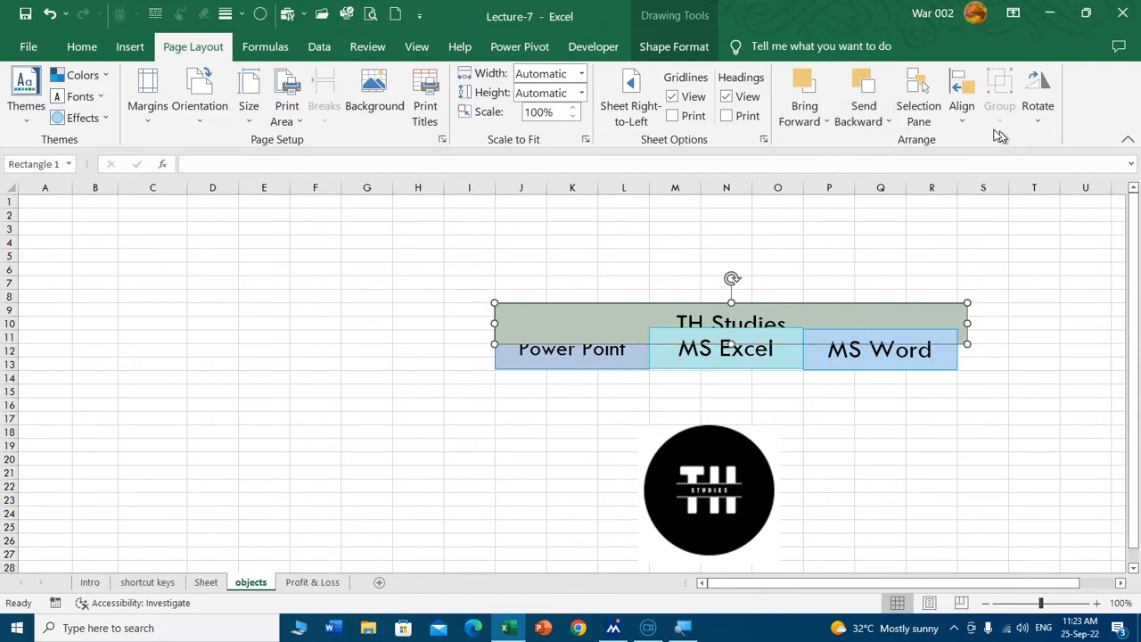
pyautogui.click(876, 122)
pyautogui.click(881, 144)
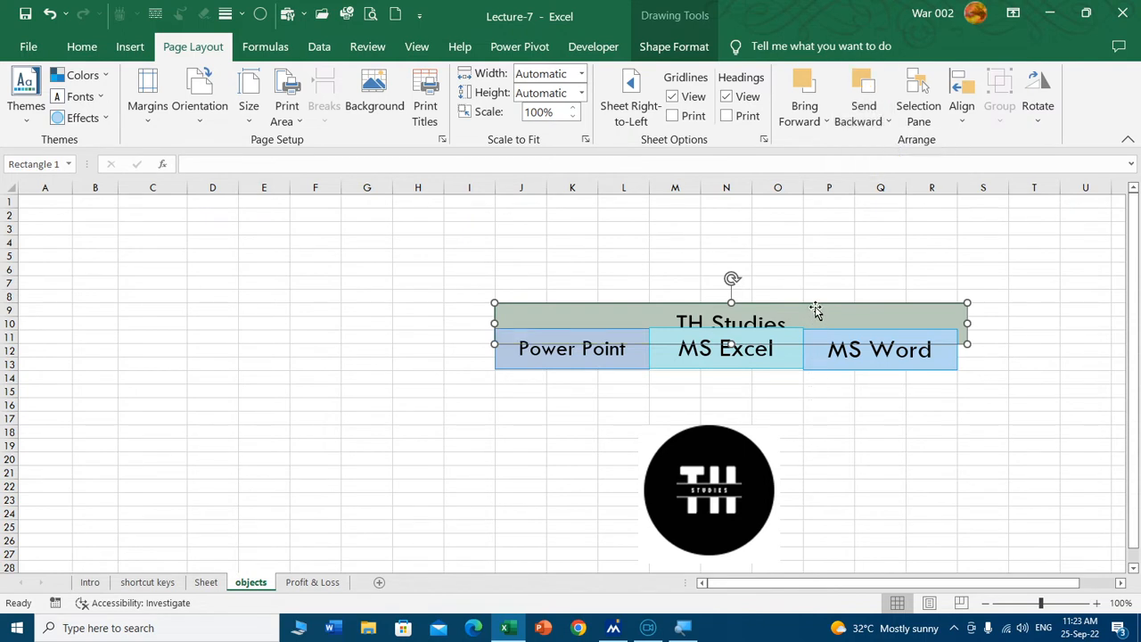
# Step: Bring the TH Studies rectangle forward three levels, in front of the Power Point, MS Excel and MS Word shapes
pyautogui.click(824, 122)
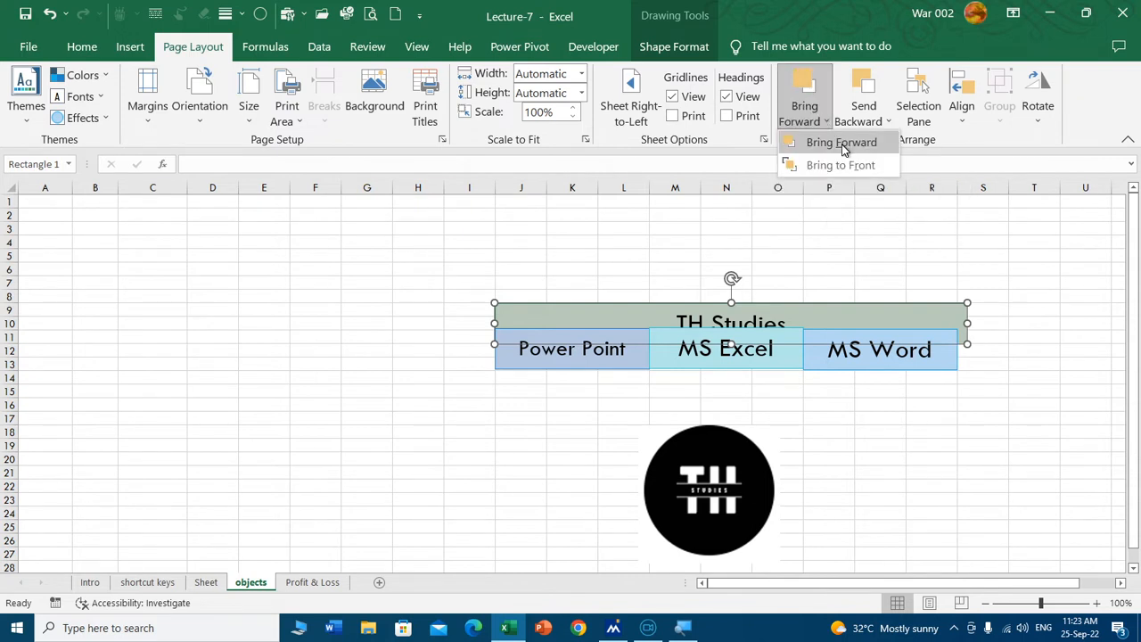
pyautogui.click(845, 150)
pyautogui.click(807, 116)
pyautogui.click(820, 144)
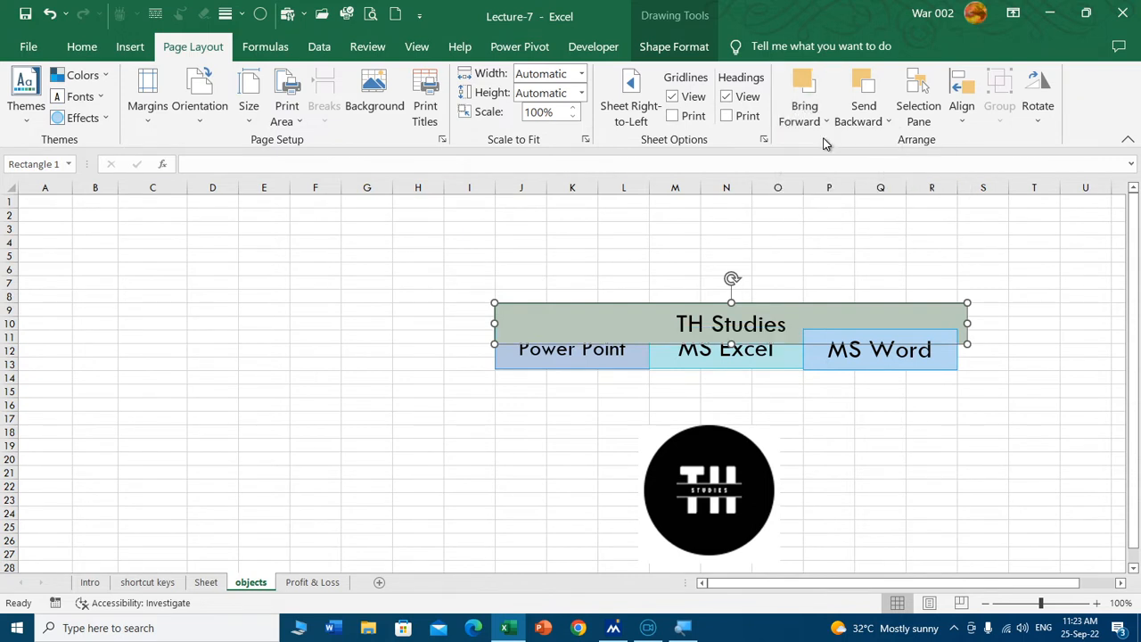
pyautogui.click(809, 118)
pyautogui.click(816, 146)
pyautogui.click(925, 420)
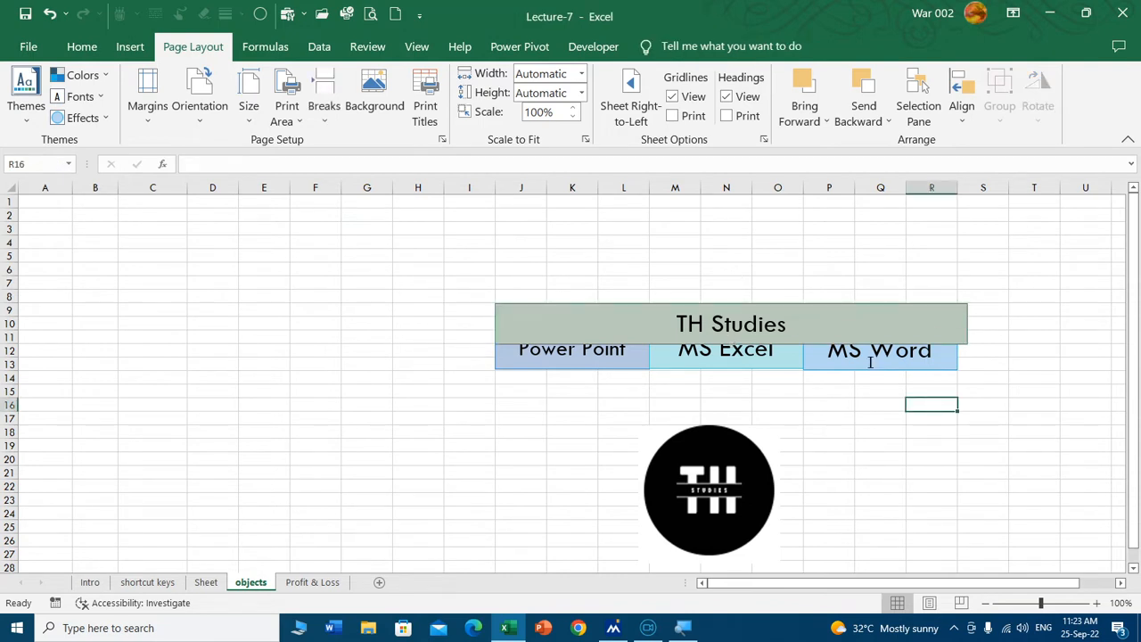
# Step: Send the TH Studies rectangle straight to the back, behind all the other shapes
pyautogui.click(814, 118)
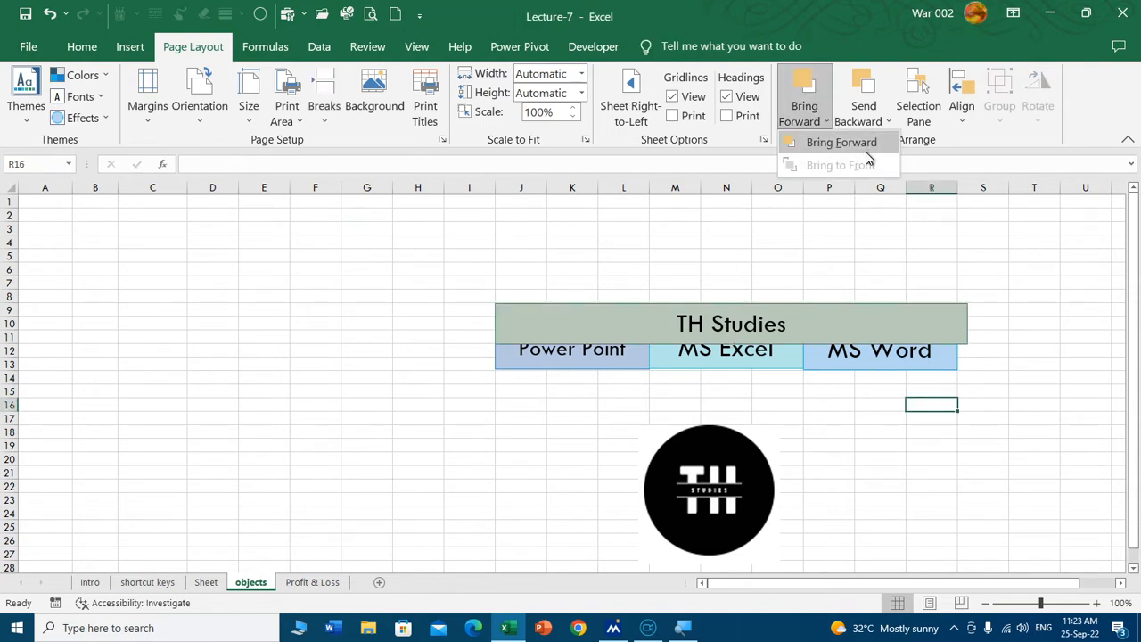
pyautogui.click(767, 244)
pyautogui.click(799, 319)
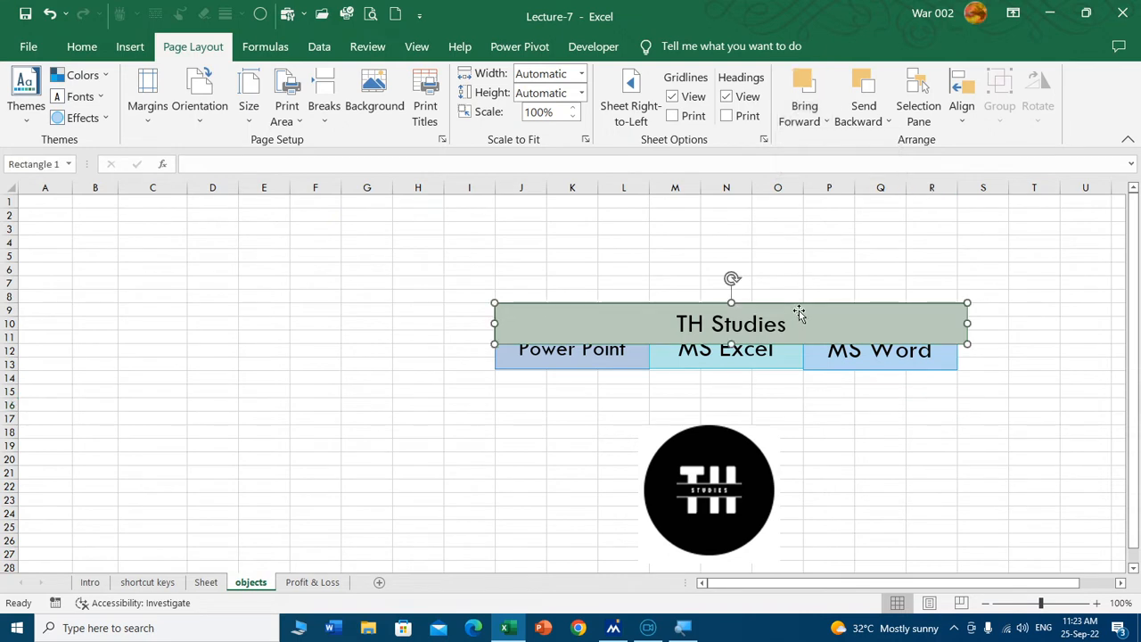
pyautogui.click(860, 119)
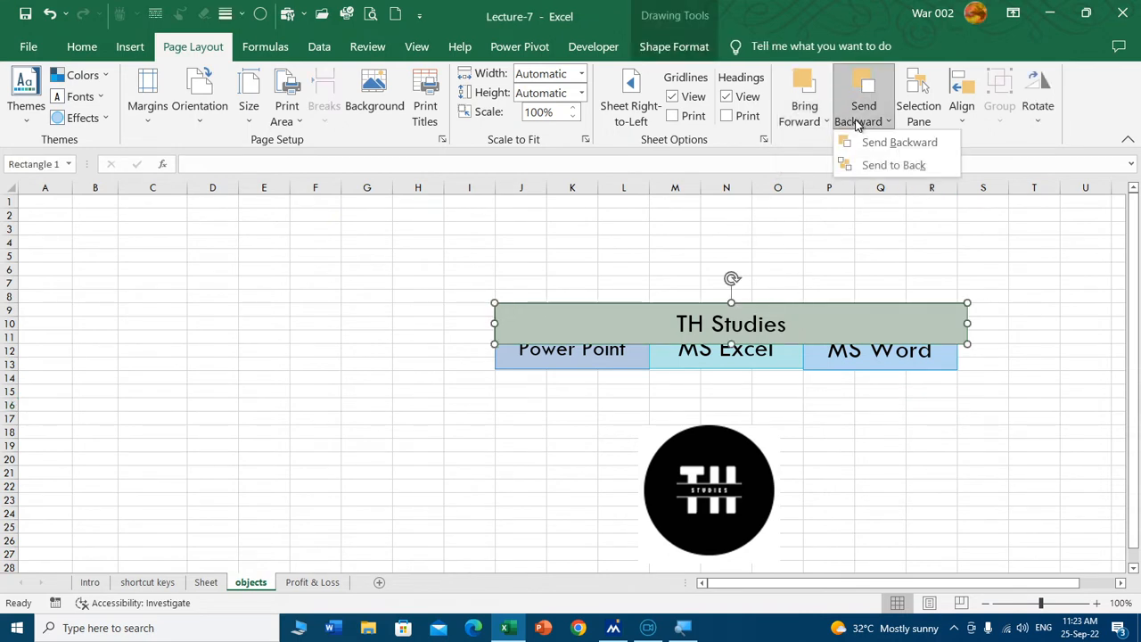
pyautogui.click(917, 167)
pyautogui.click(996, 239)
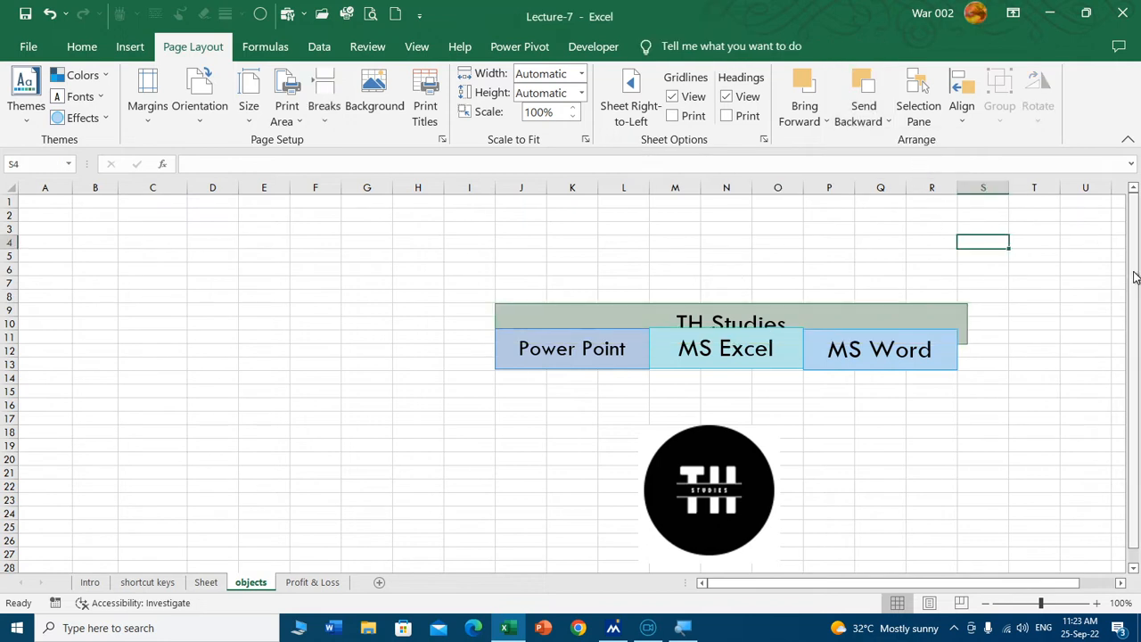
pyautogui.click(938, 313)
pyautogui.click(881, 127)
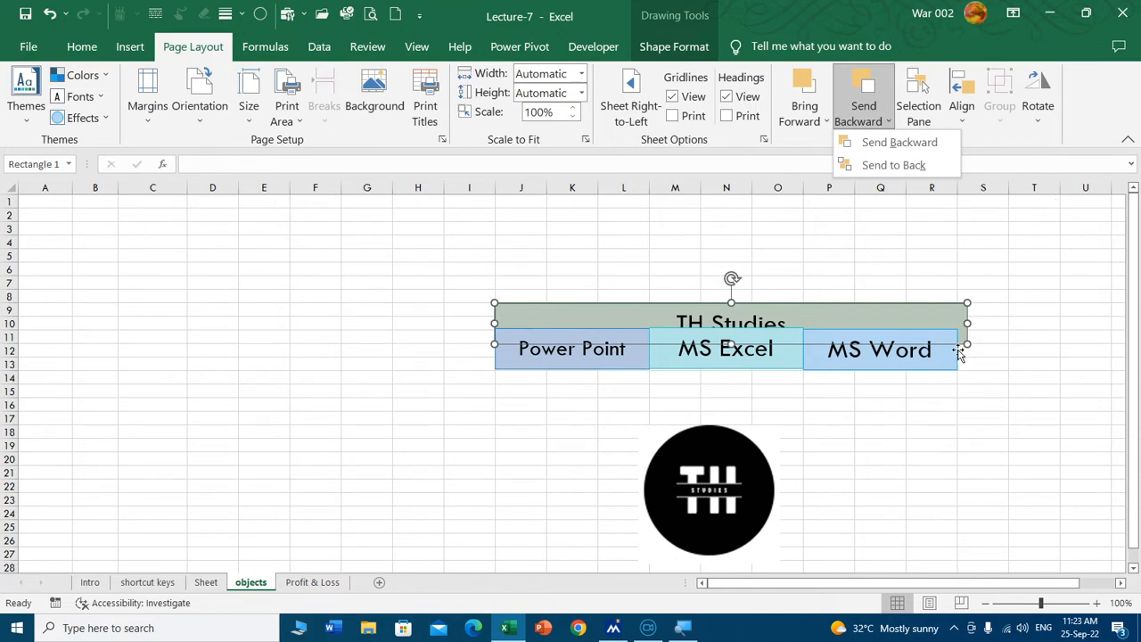
pyautogui.click(887, 421)
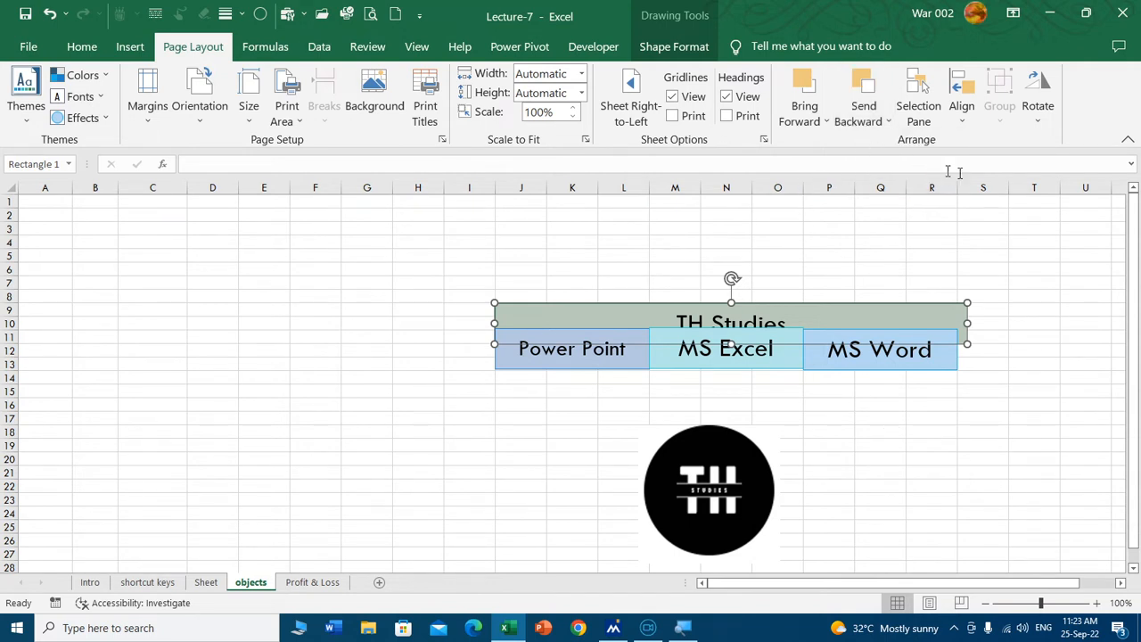
pyautogui.click(887, 220)
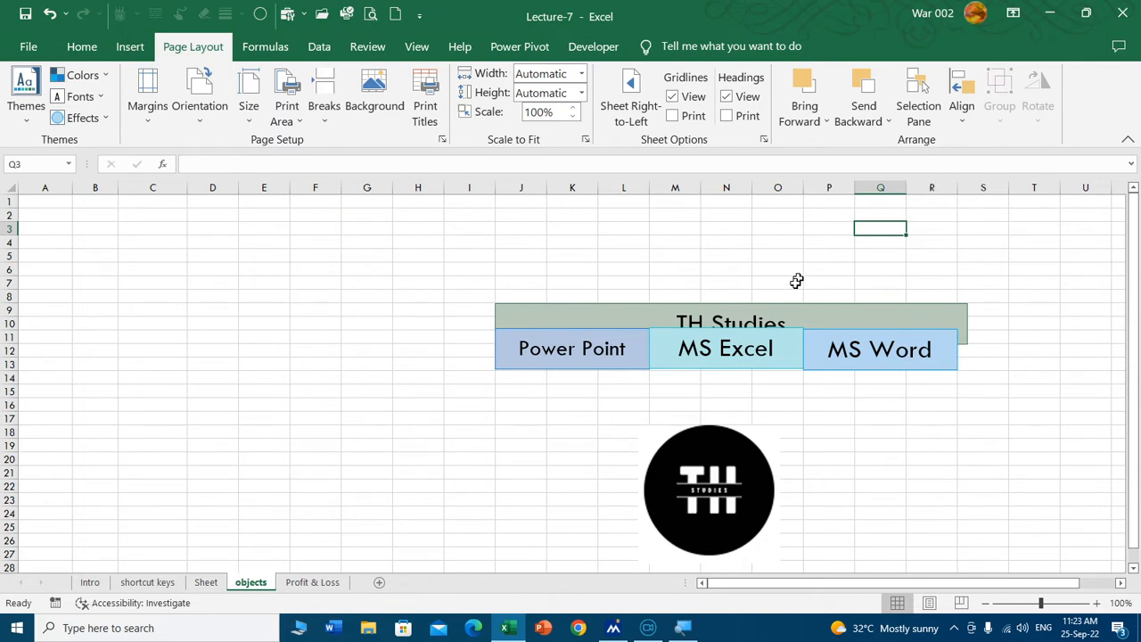
# Step: Spread the objects apart: TH Studies higher up, Power Point in columns F to H, MS Excel in K to M, and the logo below MS Excel
pyautogui.moveTo(791, 309); pyautogui.dragTo(779, 262)
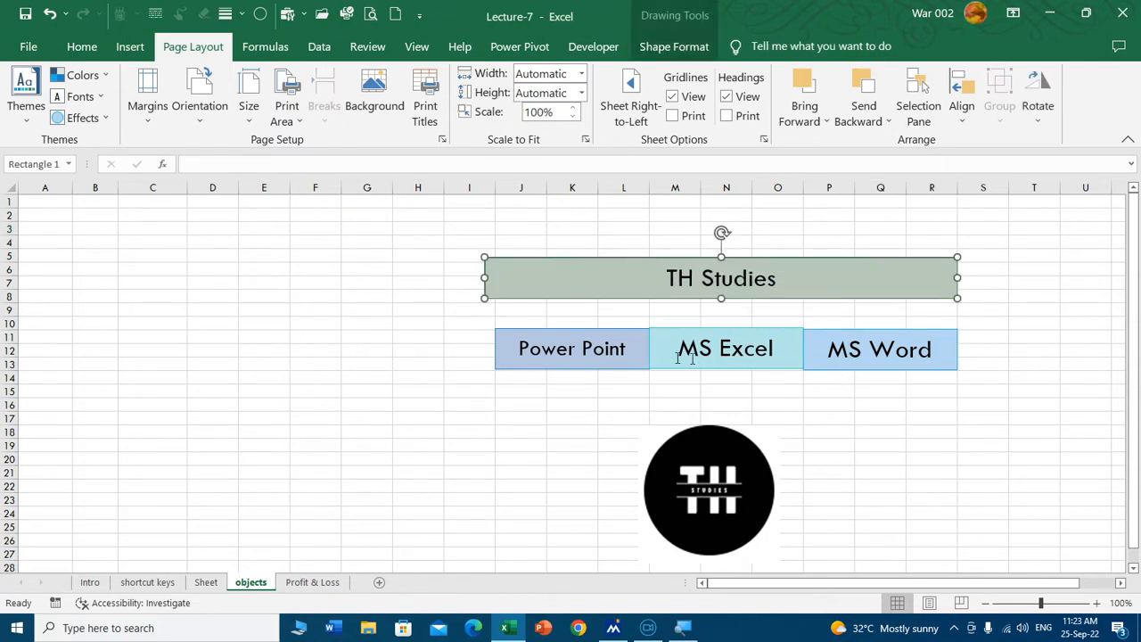
pyautogui.click(571, 349)
pyautogui.click(521, 404)
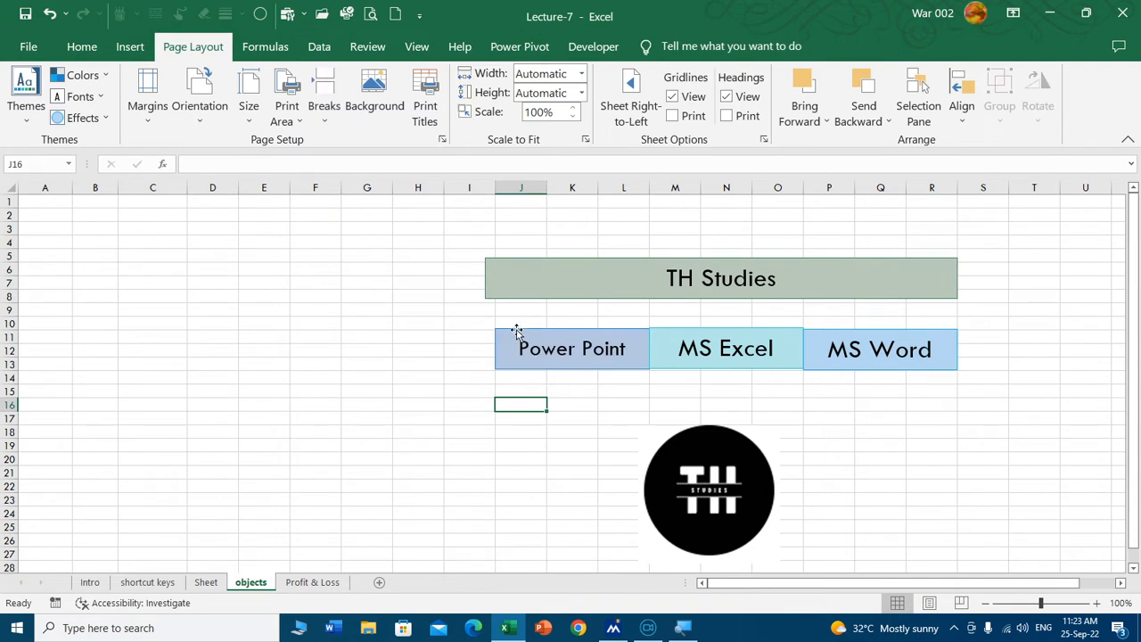
pyautogui.moveTo(516, 331)
pyautogui.mouseDown()
pyautogui.moveTo(389, 317)
pyautogui.moveTo(317, 328)
pyautogui.mouseUp()
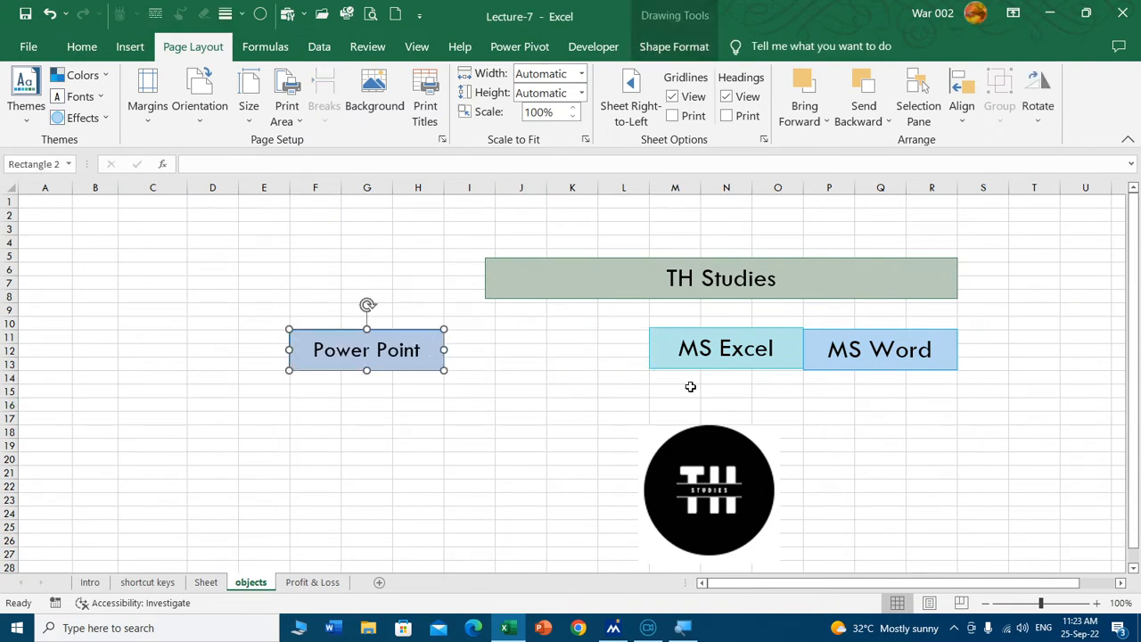
pyautogui.moveTo(691, 368); pyautogui.dragTo(578, 364)
pyautogui.moveTo(680, 261); pyautogui.dragTo(589, 224)
pyautogui.moveTo(667, 513); pyautogui.dragTo(619, 527)
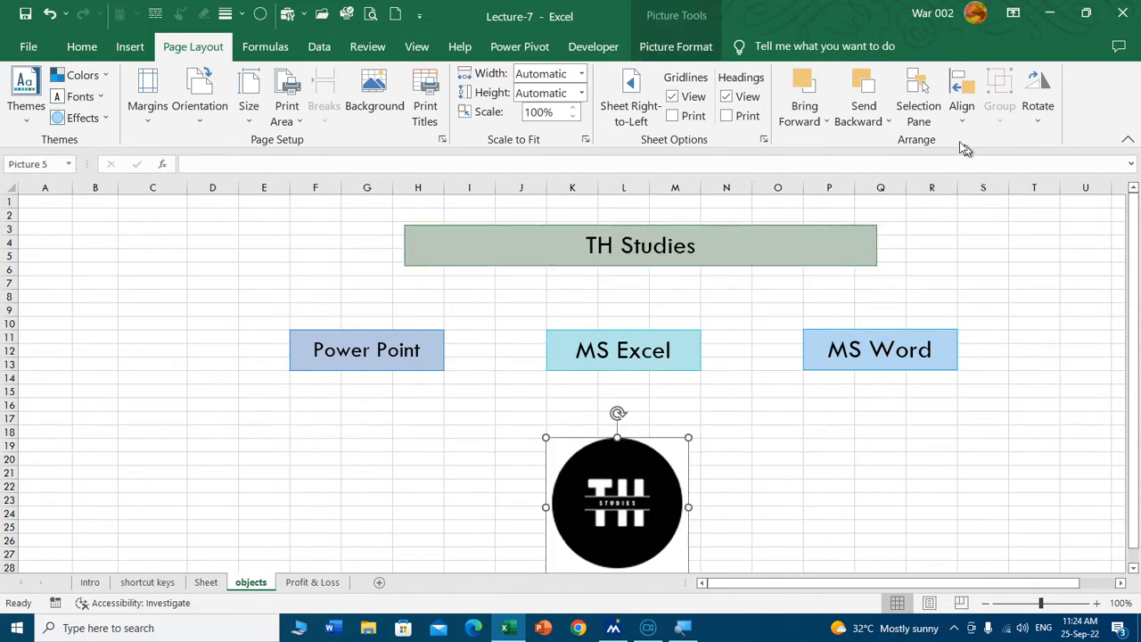
# Step: In the Selection Pane, pick Rectangle 3, delete it and undo the deletion, and select Rectangle 1
pyautogui.click(920, 100)
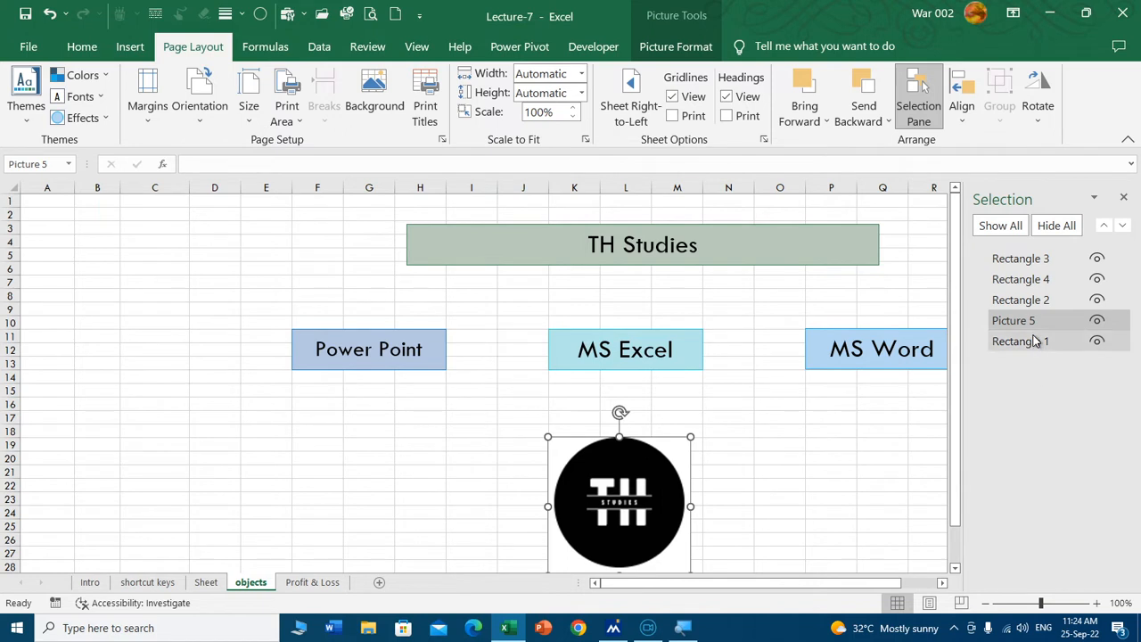
pyautogui.click(1051, 261)
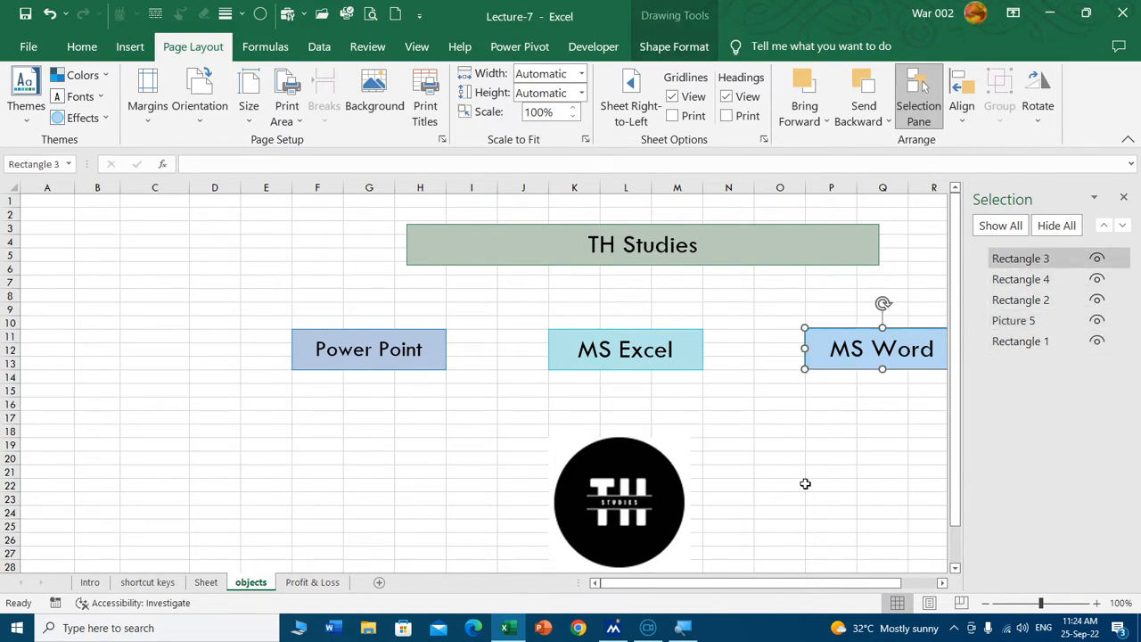
pyautogui.press('Delete')
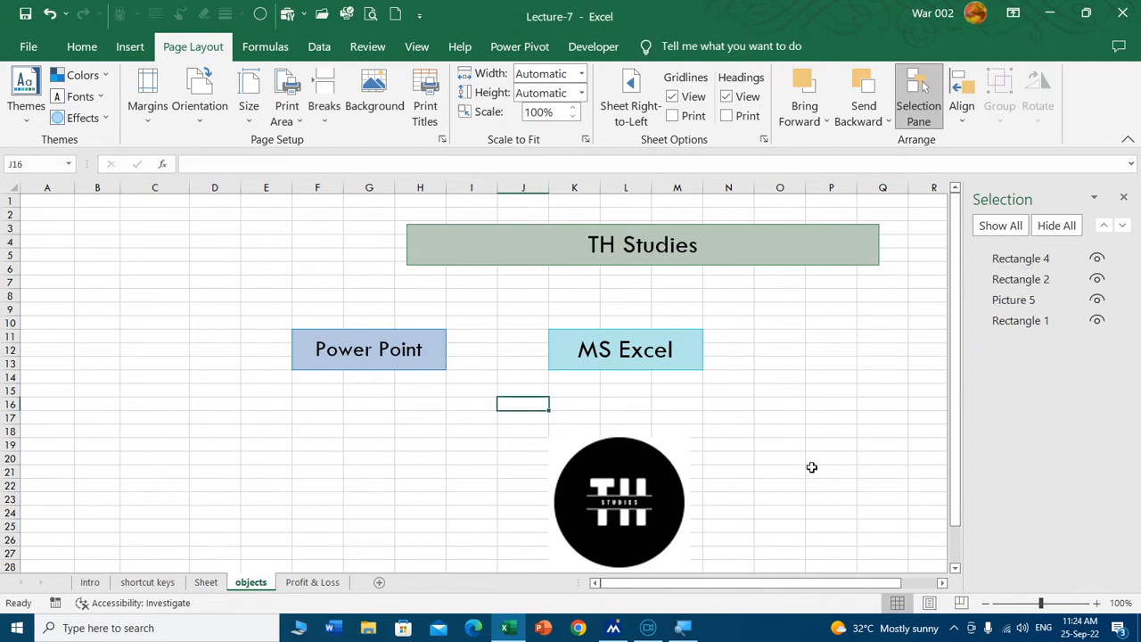
pyautogui.hotkey('ctrl', 'z')
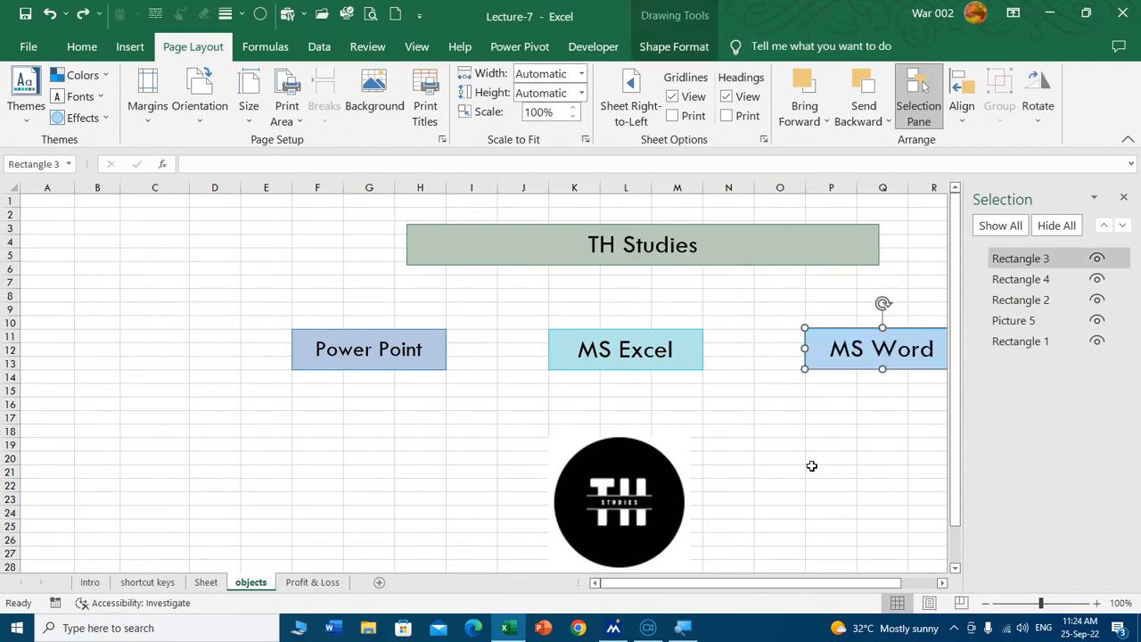
pyautogui.click(1017, 341)
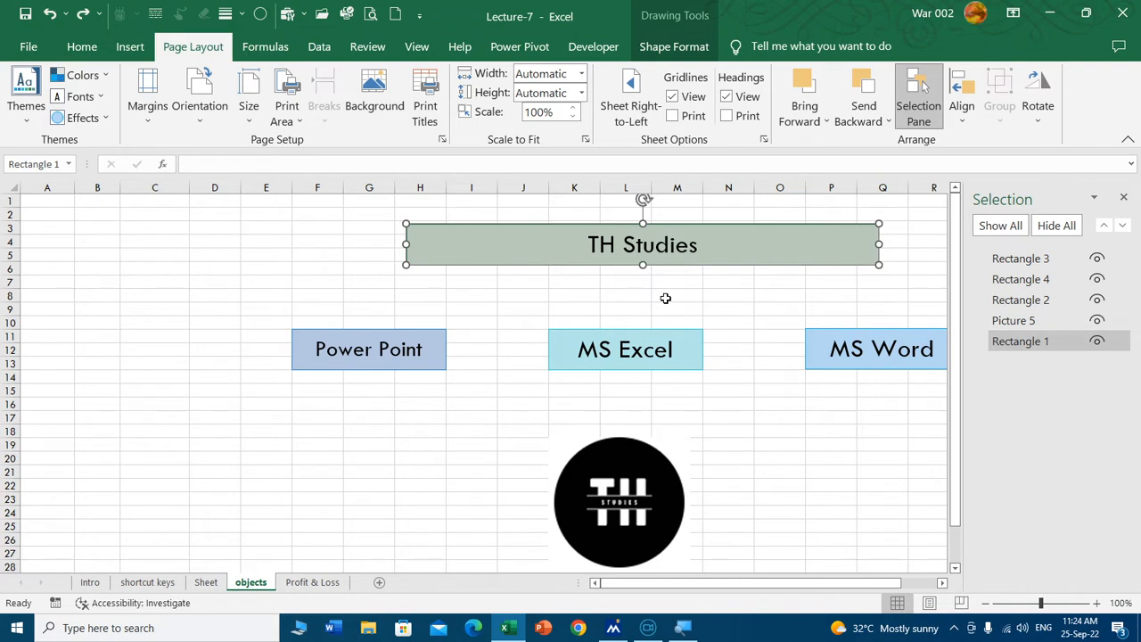
# Step: Hide all objects on the sheet and show them all again, and close the Selection Pane
pyautogui.click(1054, 227)
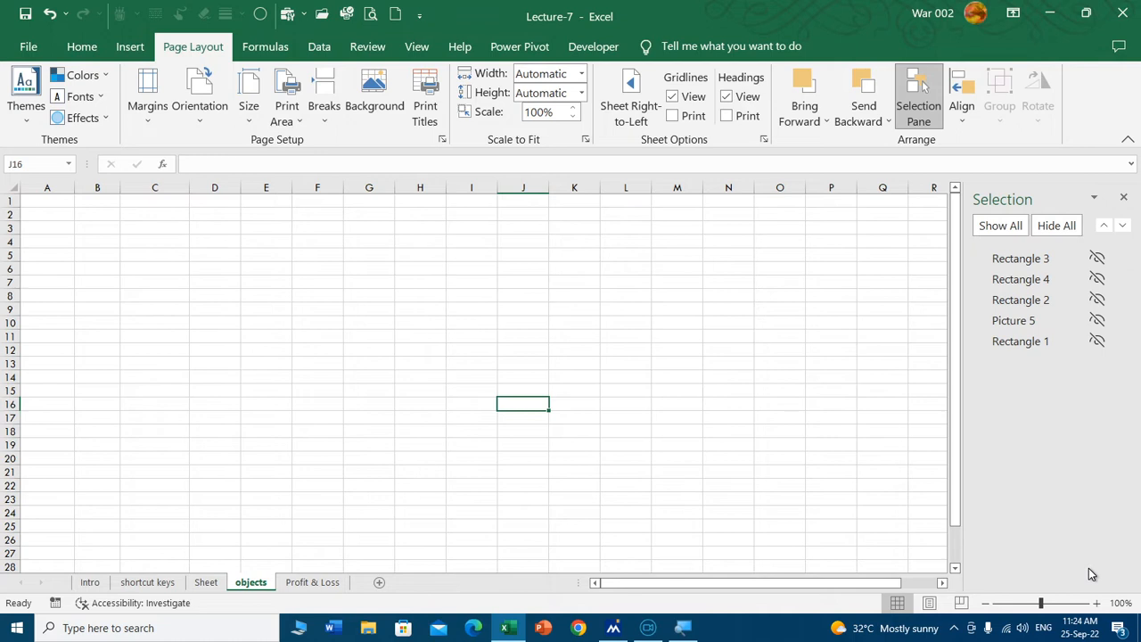
pyautogui.click(984, 227)
pyautogui.click(769, 433)
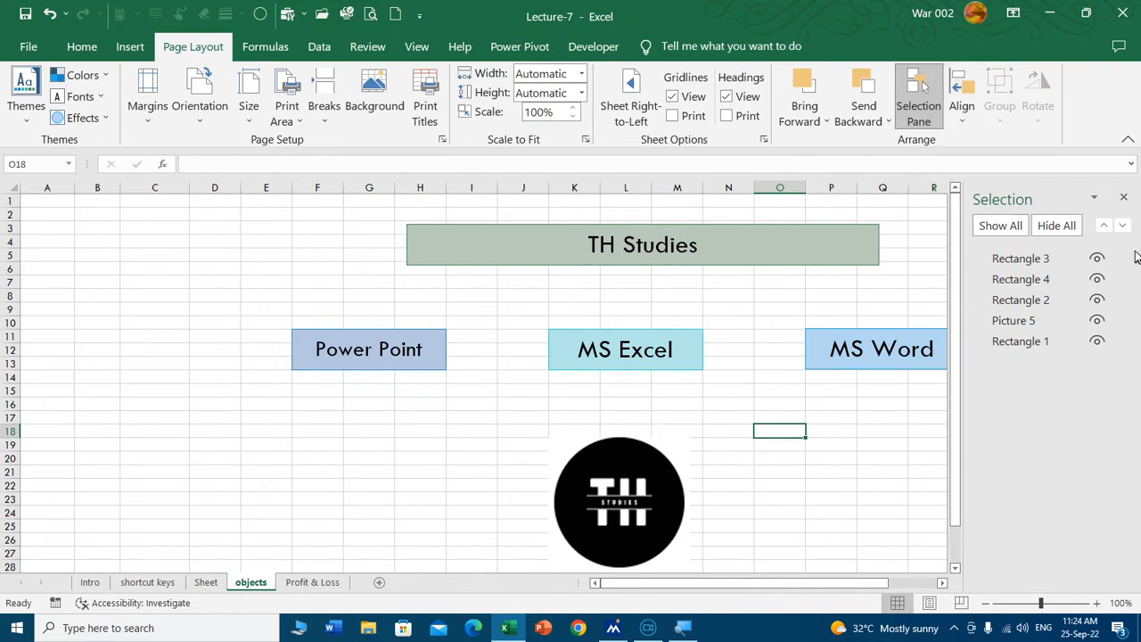
pyautogui.click(1123, 197)
pyautogui.click(896, 465)
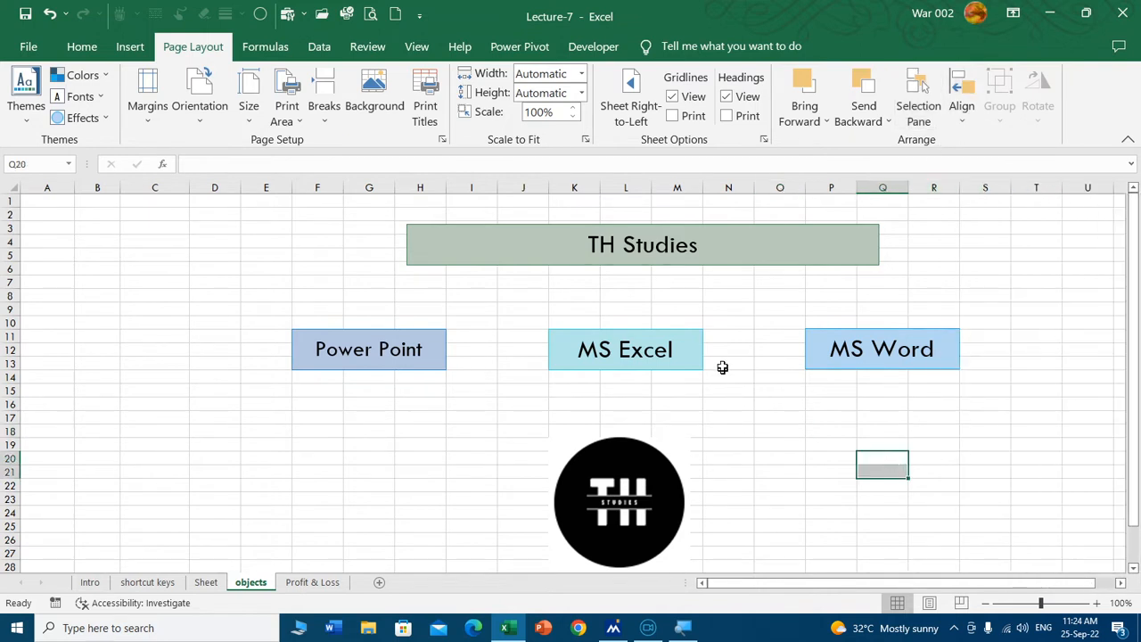
# Step: Shift MS Excel slightly higher and nearer Power Point, move MS Word to columns N to P, and nudge TH Studies slightly up and left
pyautogui.click(661, 361)
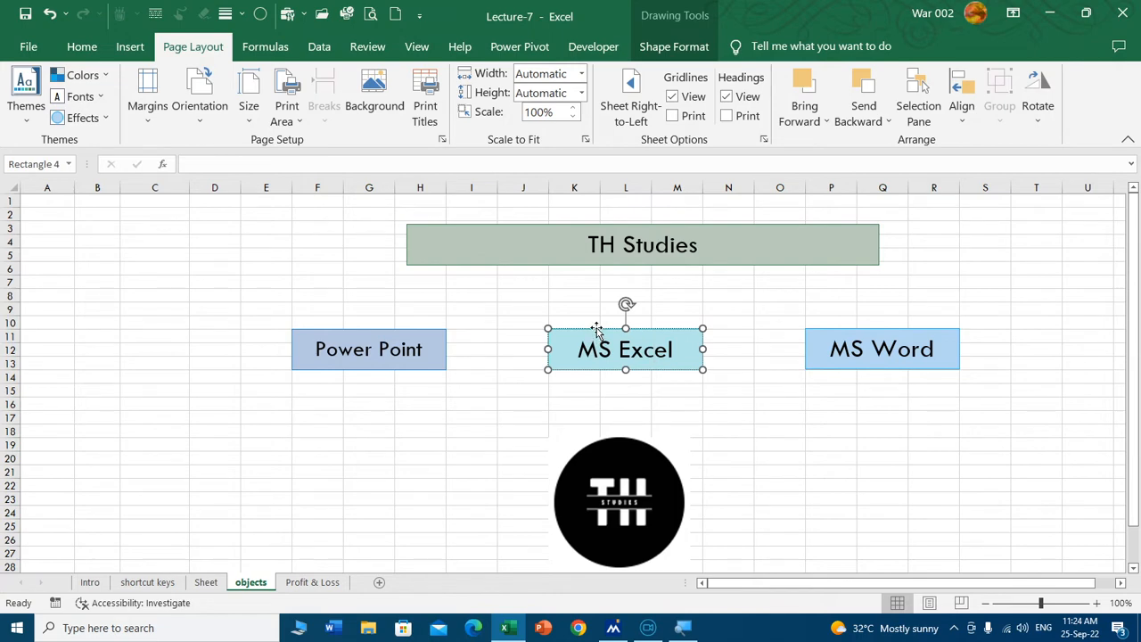
pyautogui.moveTo(597, 337); pyautogui.dragTo(533, 309)
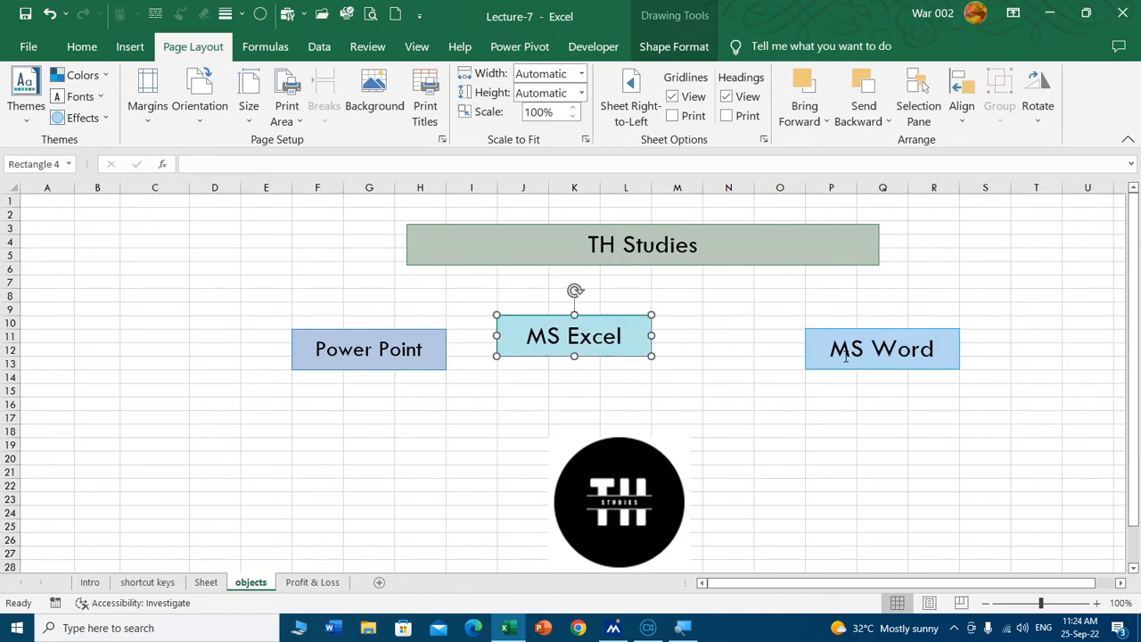
pyautogui.moveTo(842, 367); pyautogui.dragTo(739, 367)
pyautogui.click(757, 413)
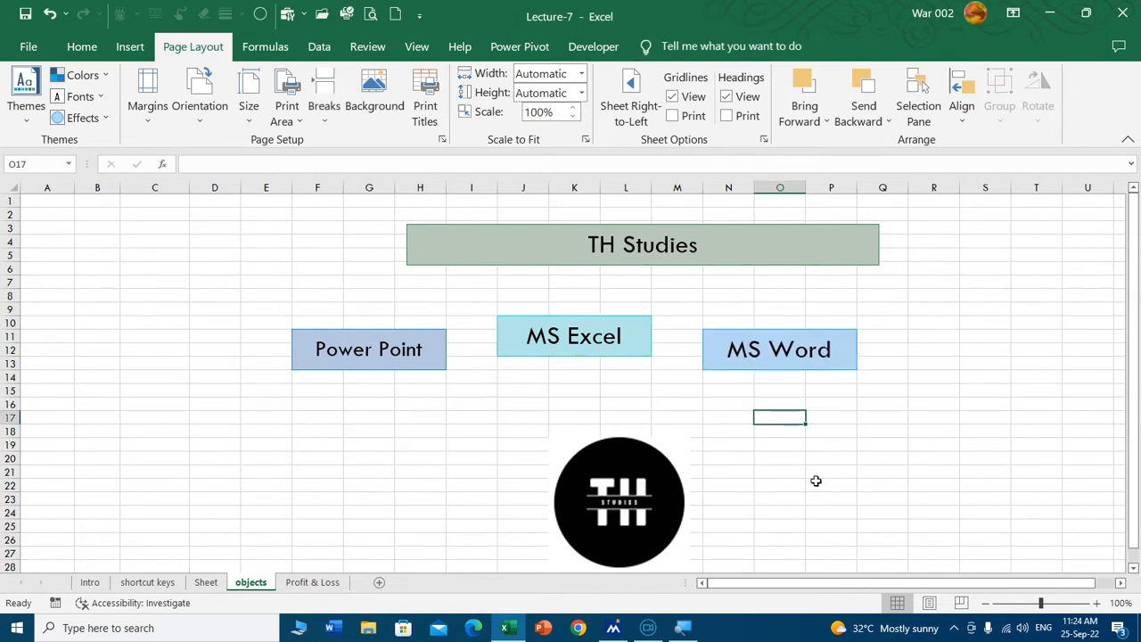
pyautogui.moveTo(576, 223); pyautogui.dragTo(551, 218)
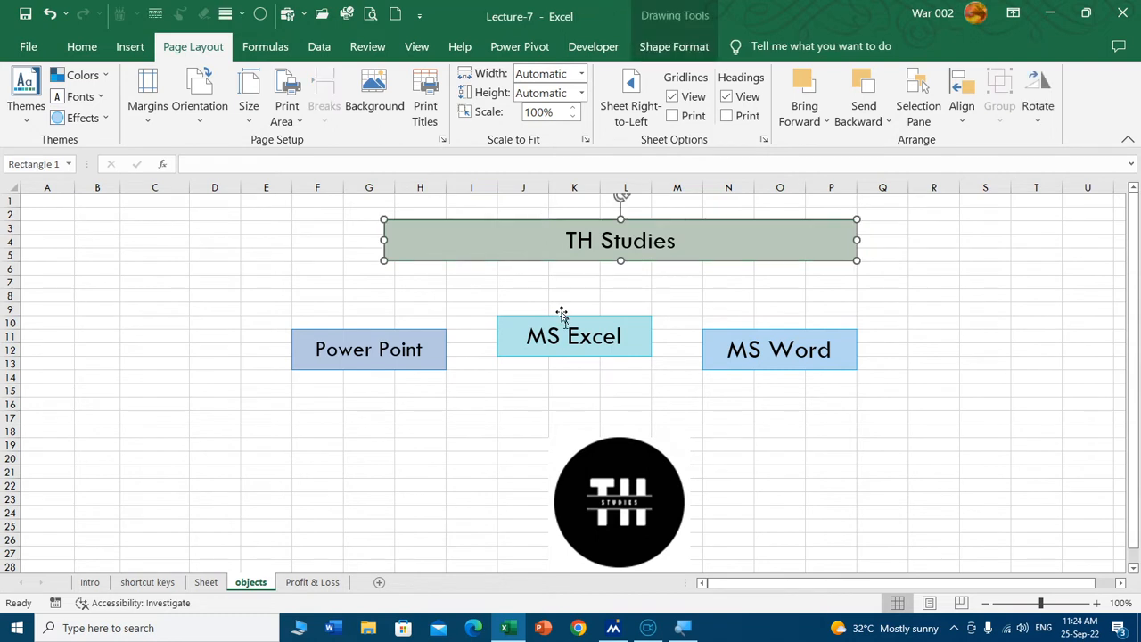
# Step: Select the Power Point, MS Excel and MS Word boxes together and align them left
pyautogui.click(443, 351)
pyautogui.keyDown('ctrl'); pyautogui.click(596, 353); pyautogui.keyUp('ctrl')
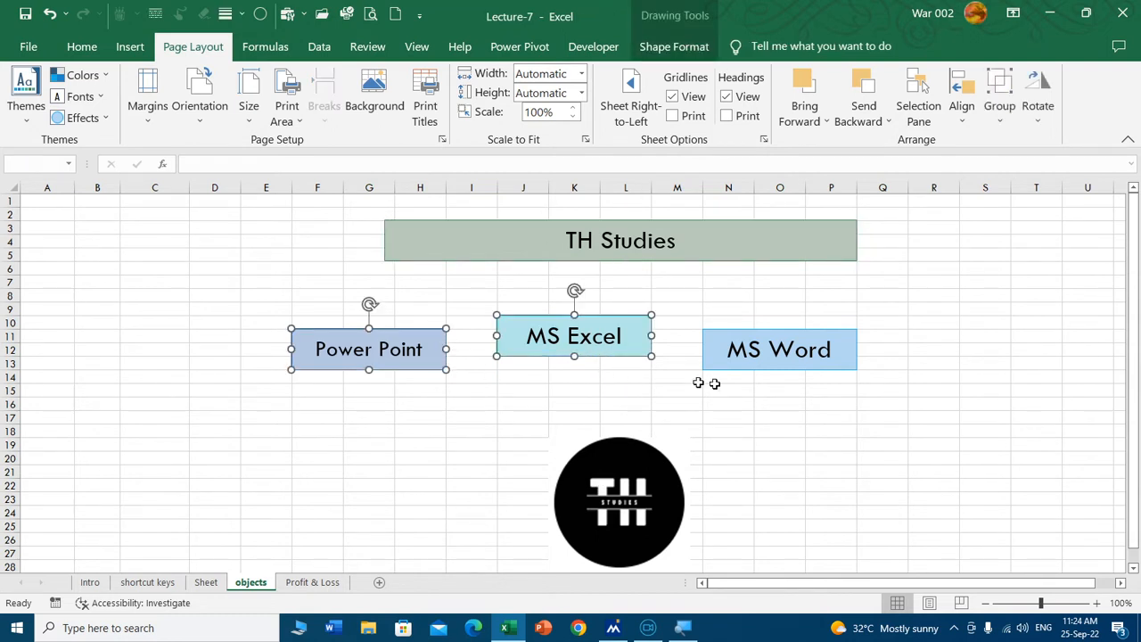
pyautogui.keyDown('ctrl'); pyautogui.click(762, 362); pyautogui.keyUp('ctrl')
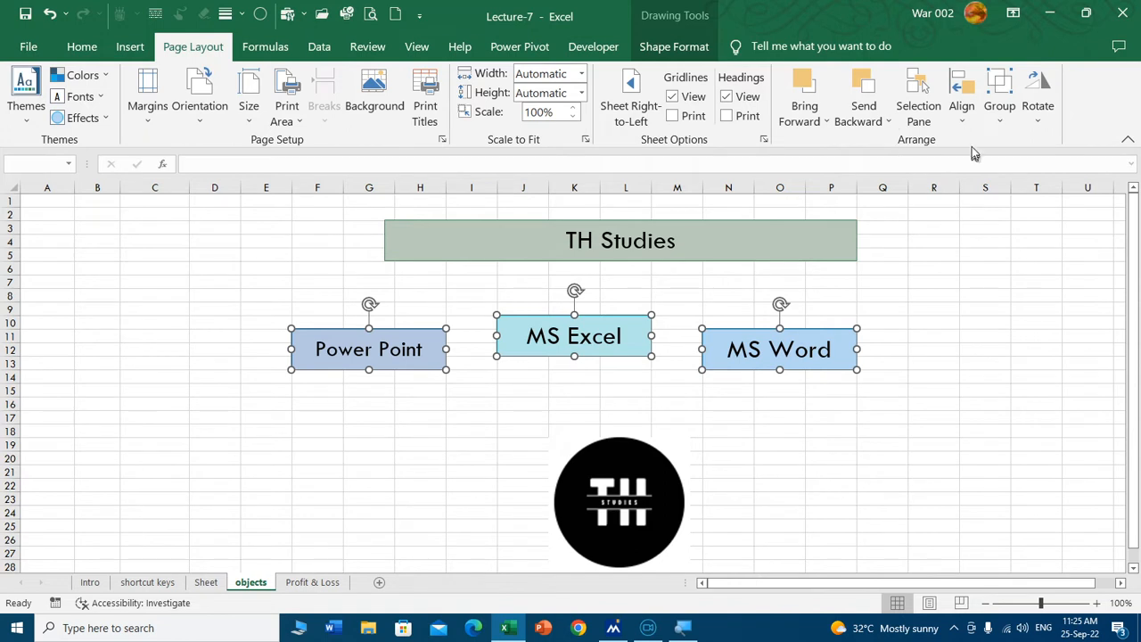
pyautogui.click(962, 114)
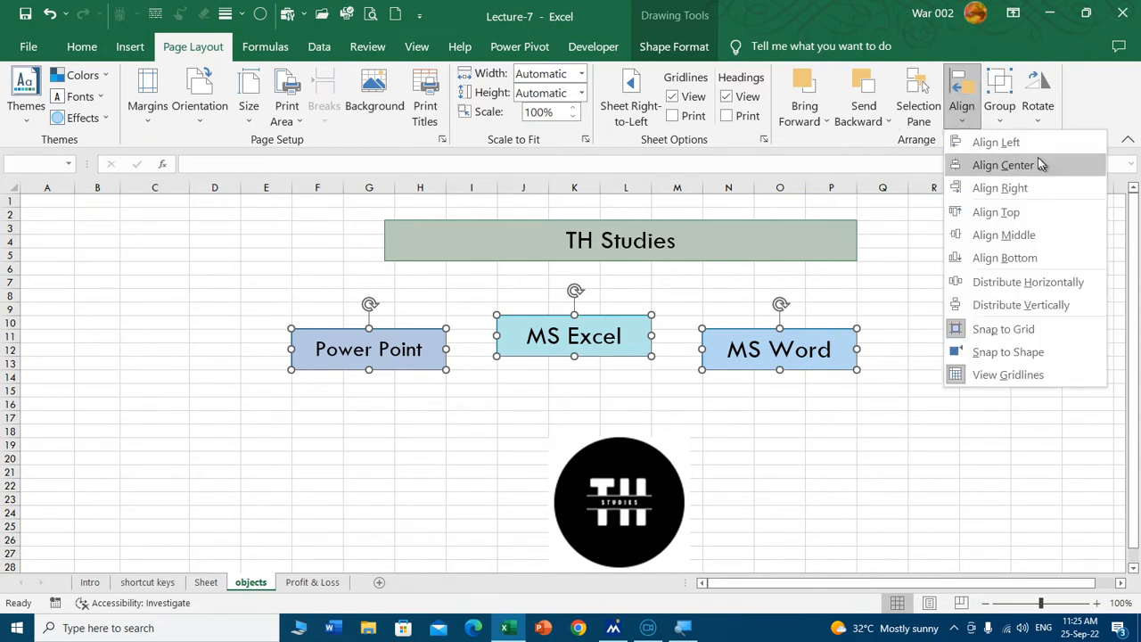
pyautogui.click(1017, 144)
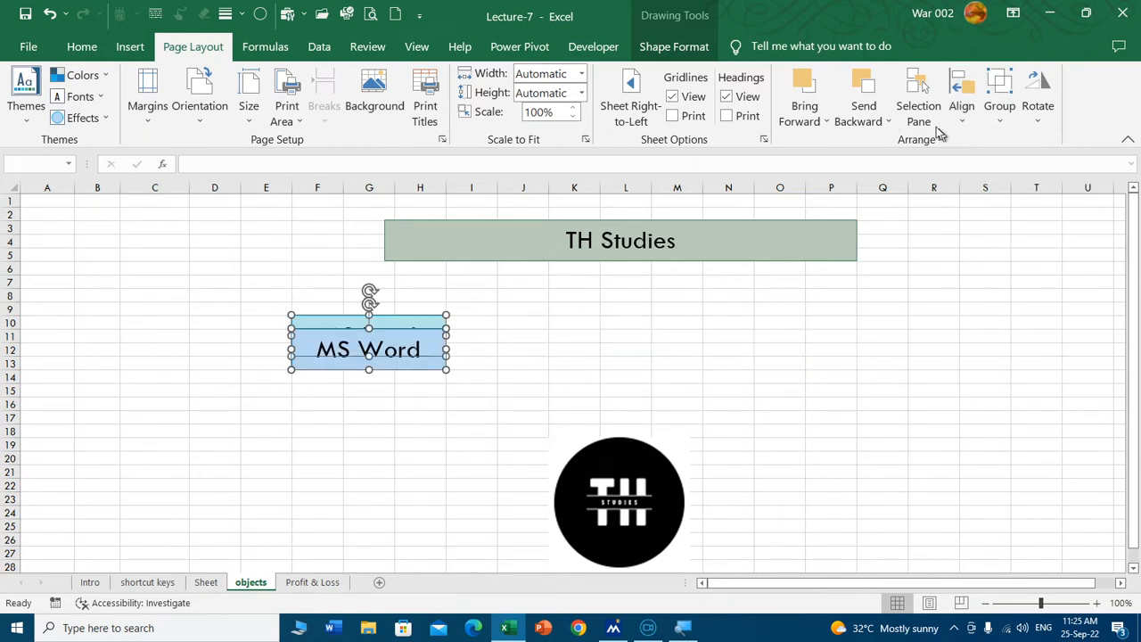
# Step: Try Align Center and Align Right on the three selected boxes, and close the Selection Pane
pyautogui.click(962, 116)
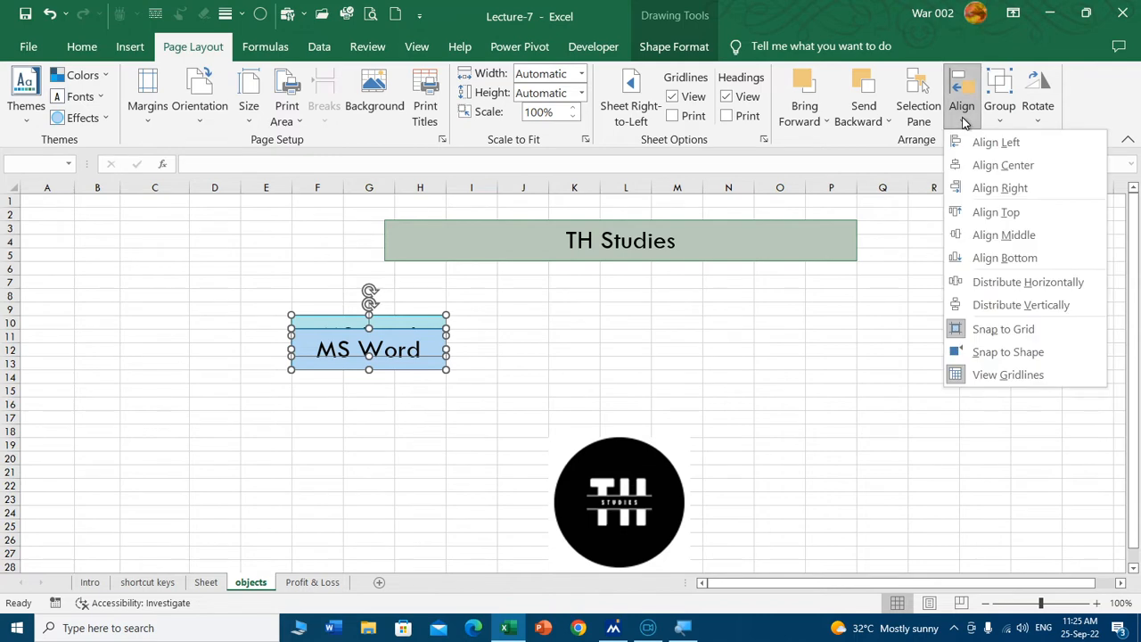
pyautogui.click(1003, 166)
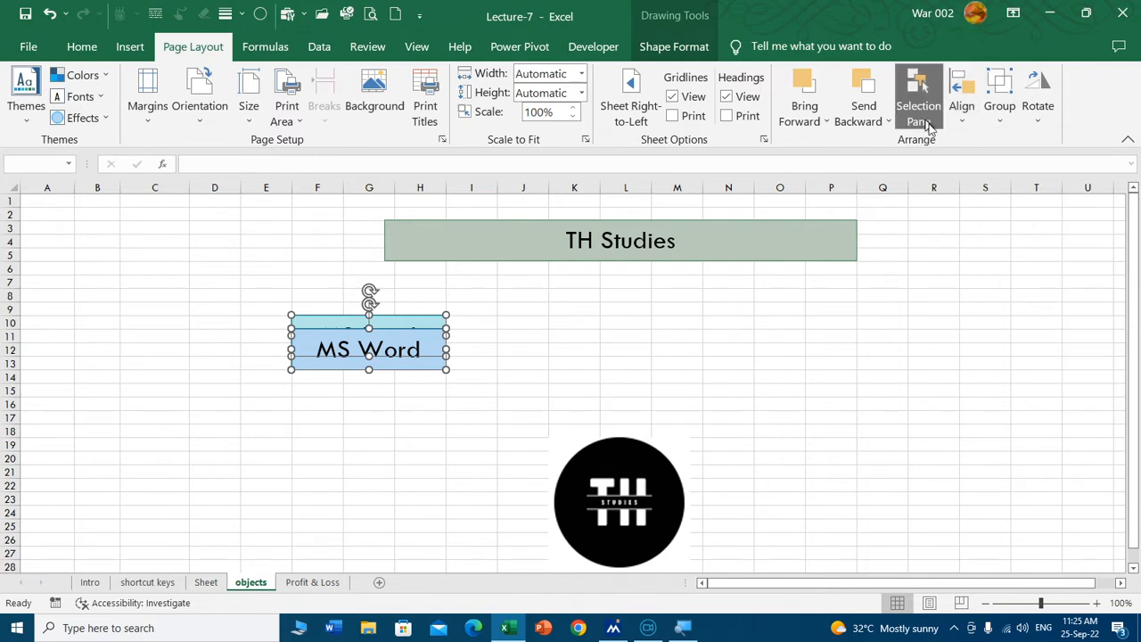
pyautogui.click(922, 115)
pyautogui.click(961, 114)
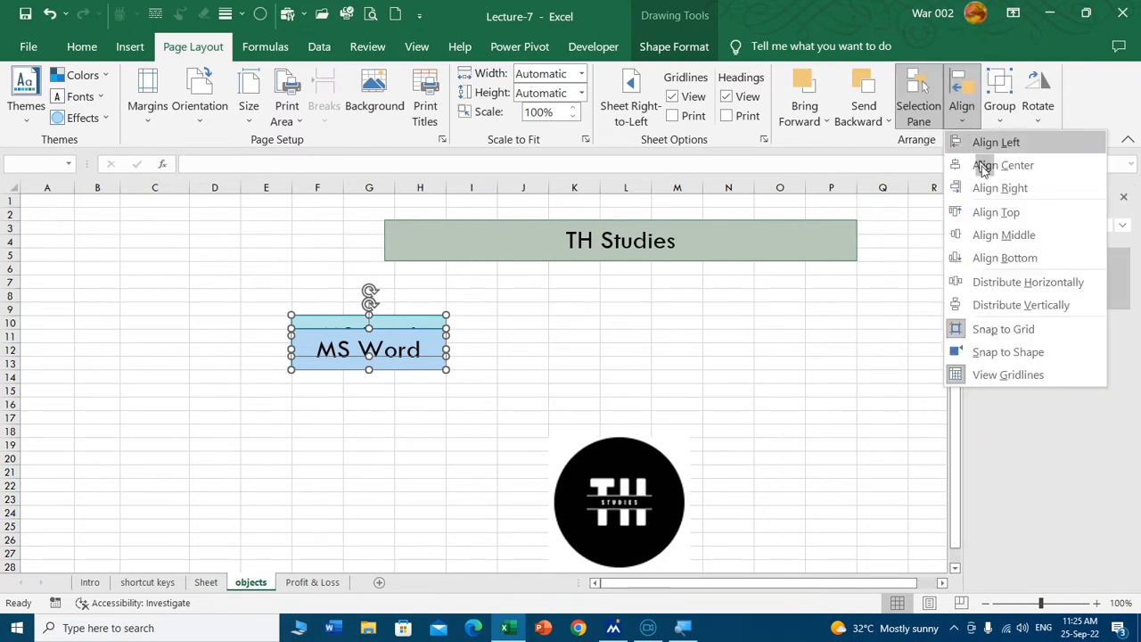
pyautogui.click(1001, 187)
pyautogui.click(882, 281)
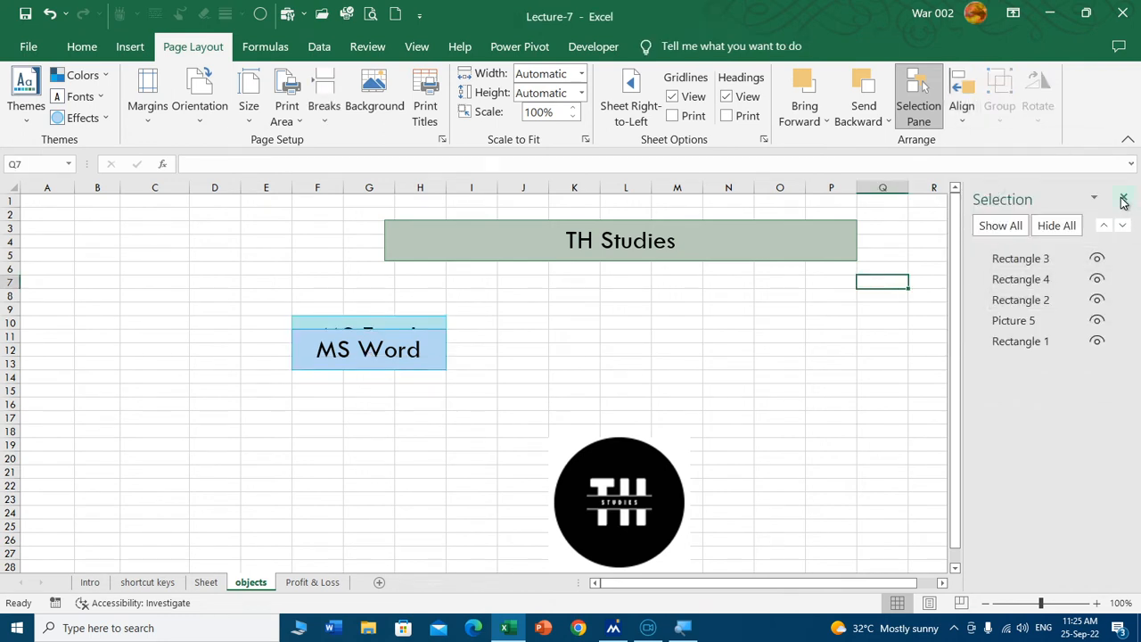
pyautogui.click(1123, 197)
# Step: Try to reselect the overlapping boxes for alignment, and undo the alignments of Power Point, MS Excel and MS Word
pyautogui.click(446, 319)
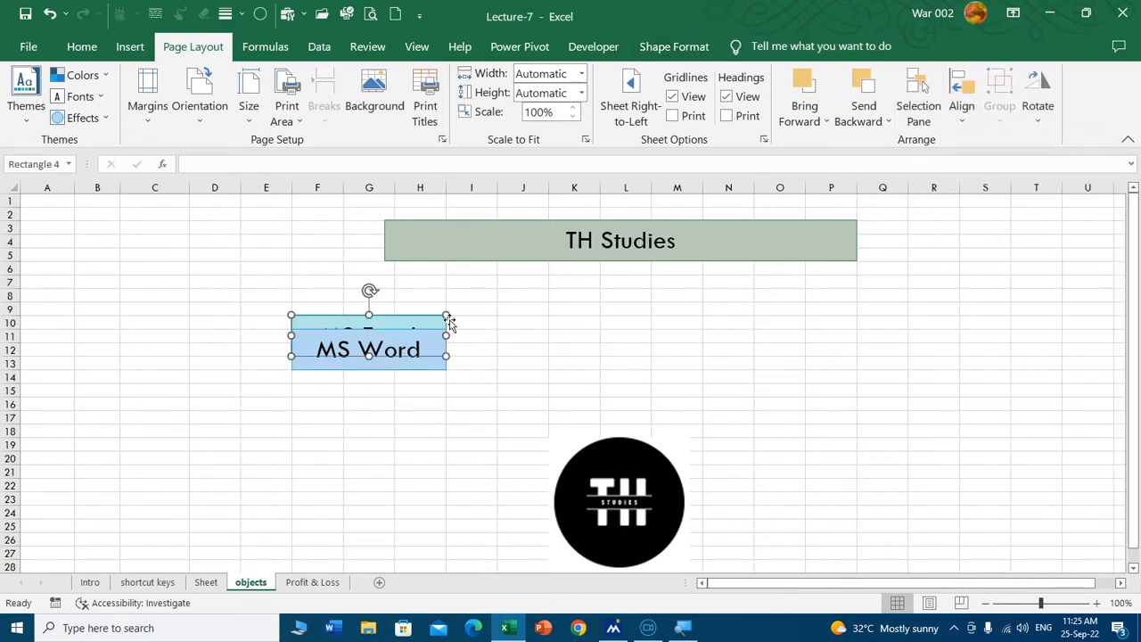
pyautogui.keyDown('ctrl'); pyautogui.click(439, 350); pyautogui.keyUp('ctrl')
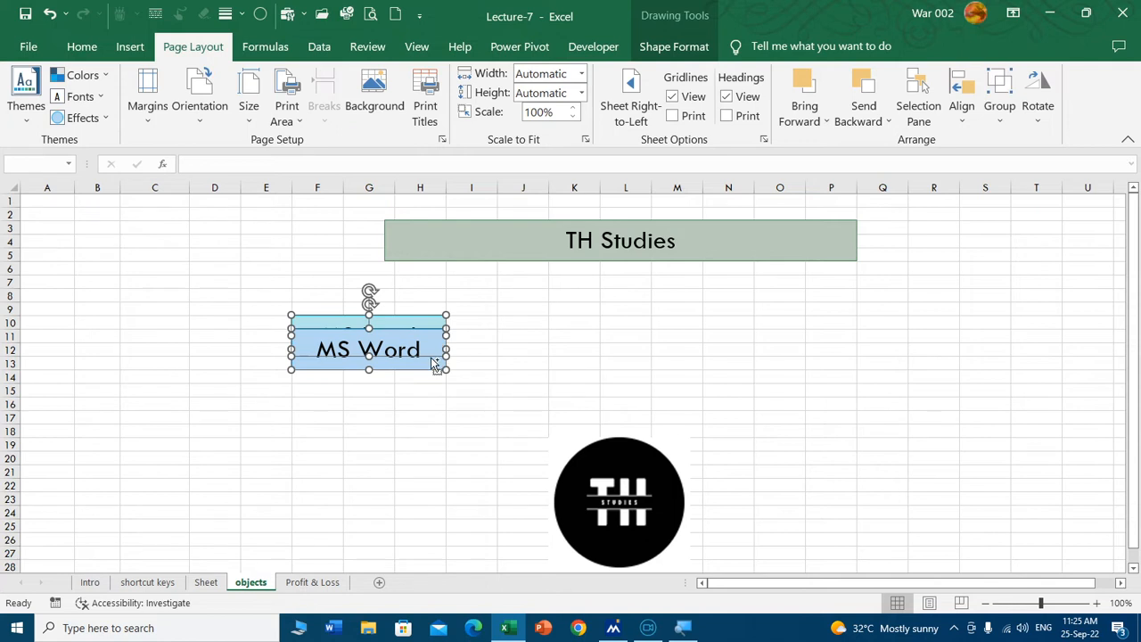
pyautogui.keyDown('ctrl'); pyautogui.click(430, 360); pyautogui.keyUp('ctrl')
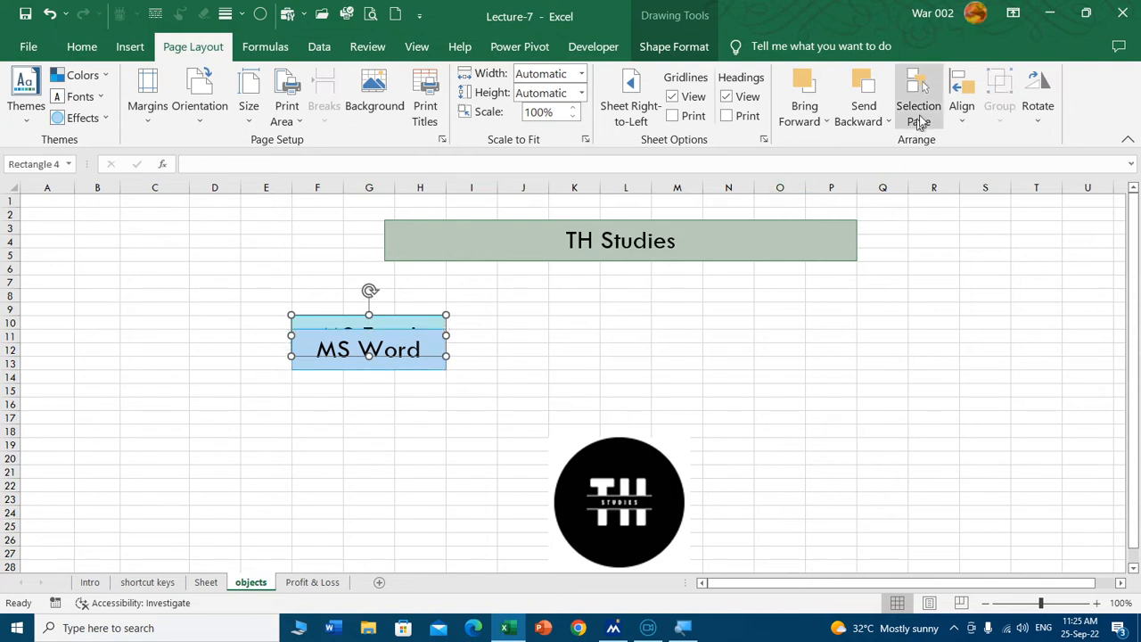
pyautogui.click(966, 114)
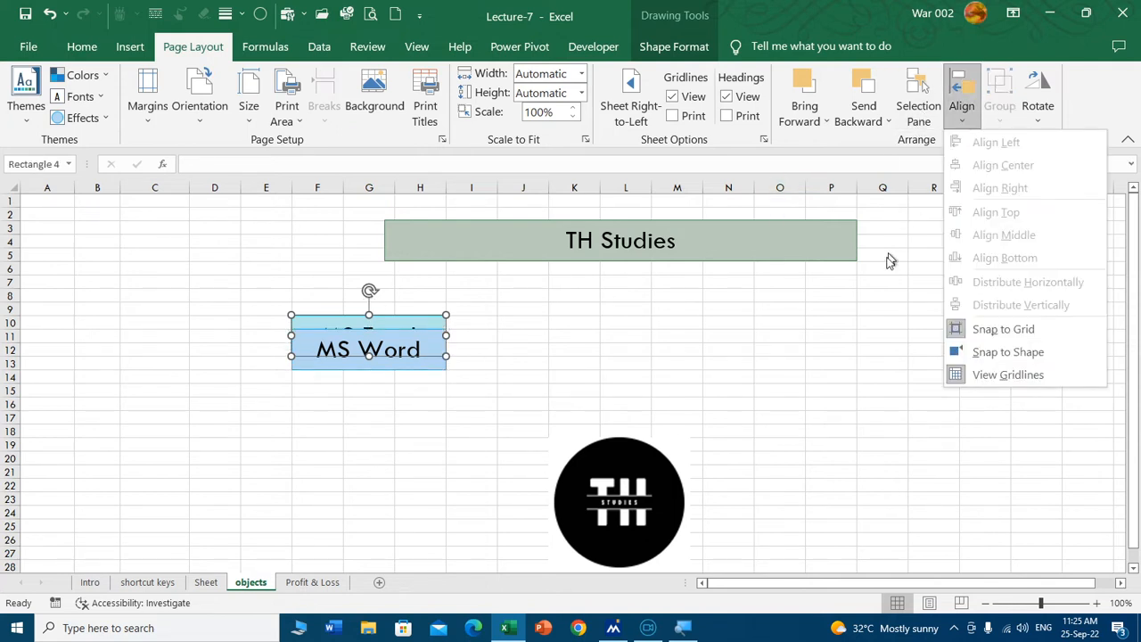
pyautogui.click(858, 306)
pyautogui.hotkey('ctrl', 'z')
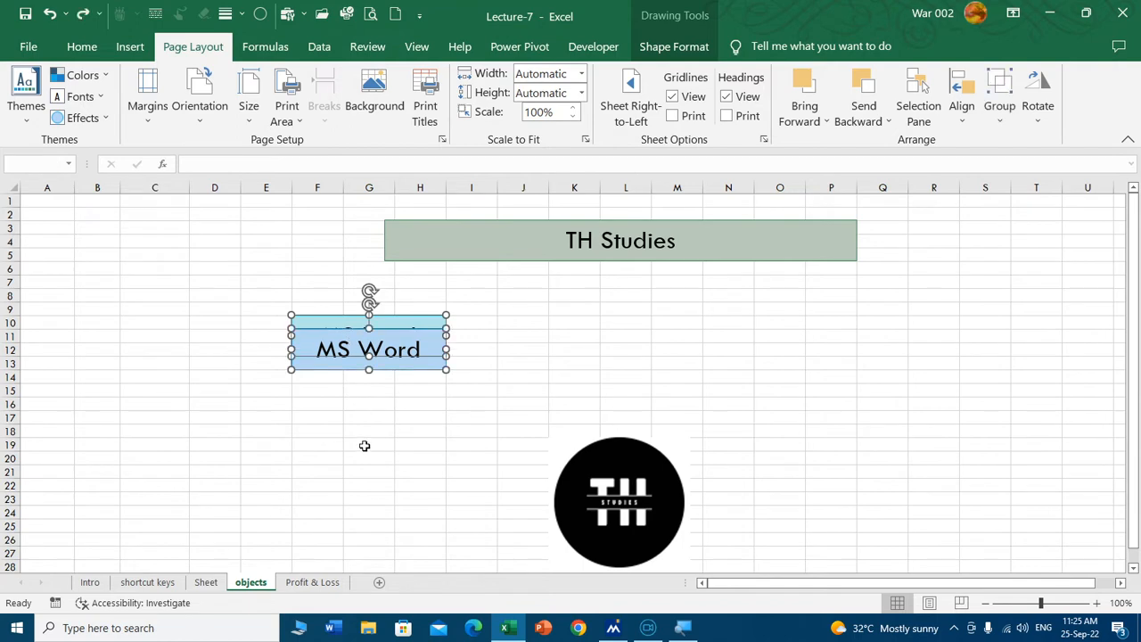
pyautogui.hotkey('ctrl', 'z')
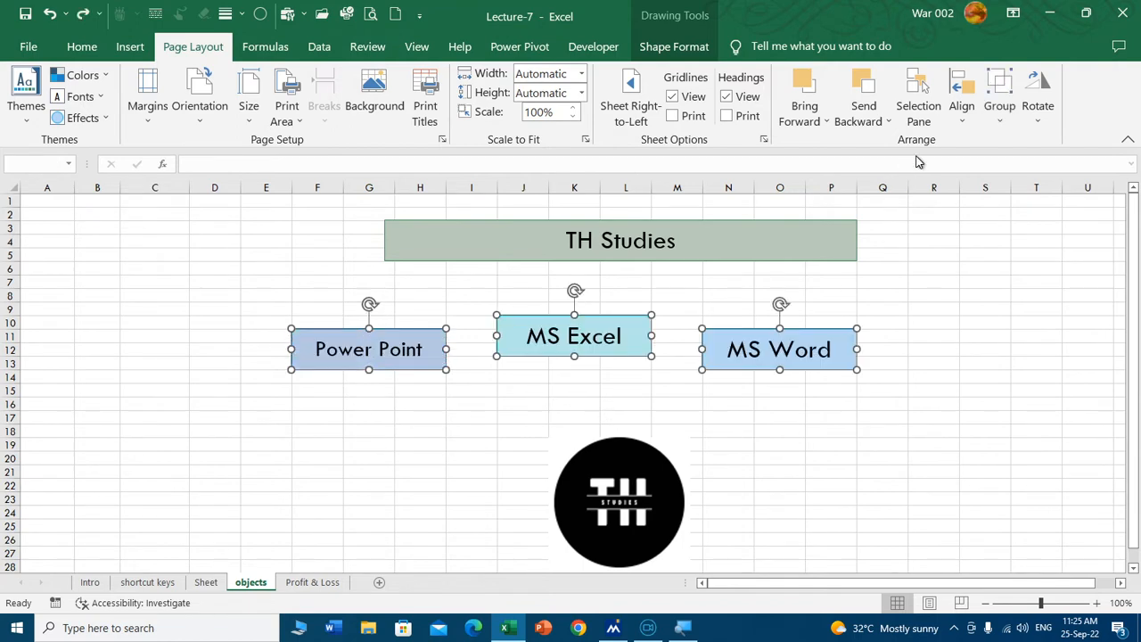
# Step: Align Power Point, MS Excel and MS Word by their middles, distribute them horizontally, and deselect them
pyautogui.click(962, 116)
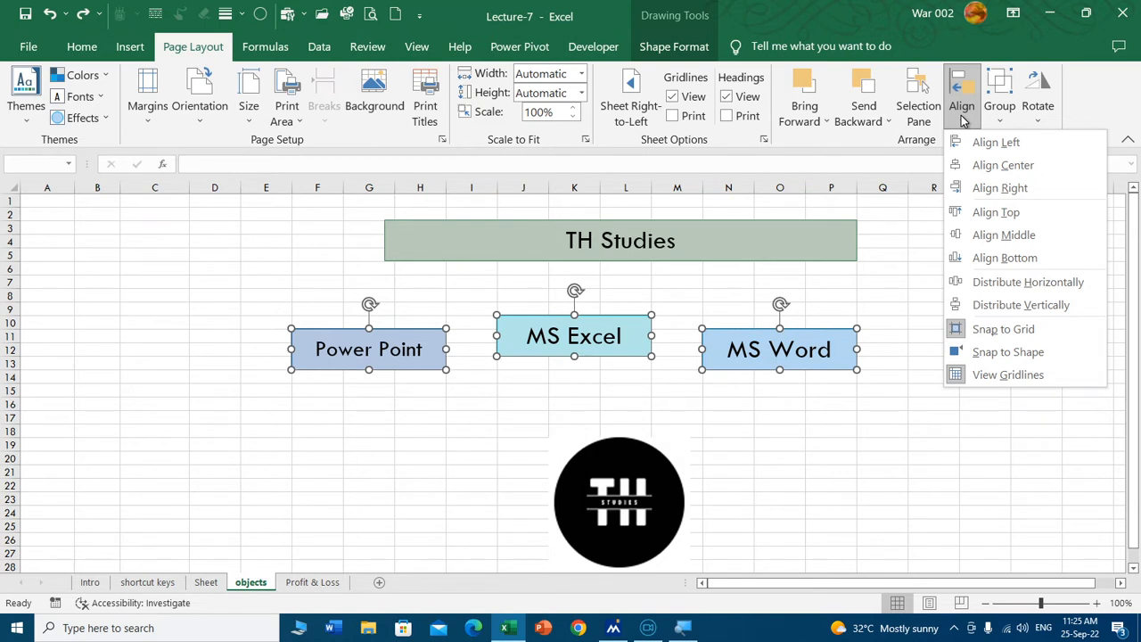
pyautogui.click(1003, 236)
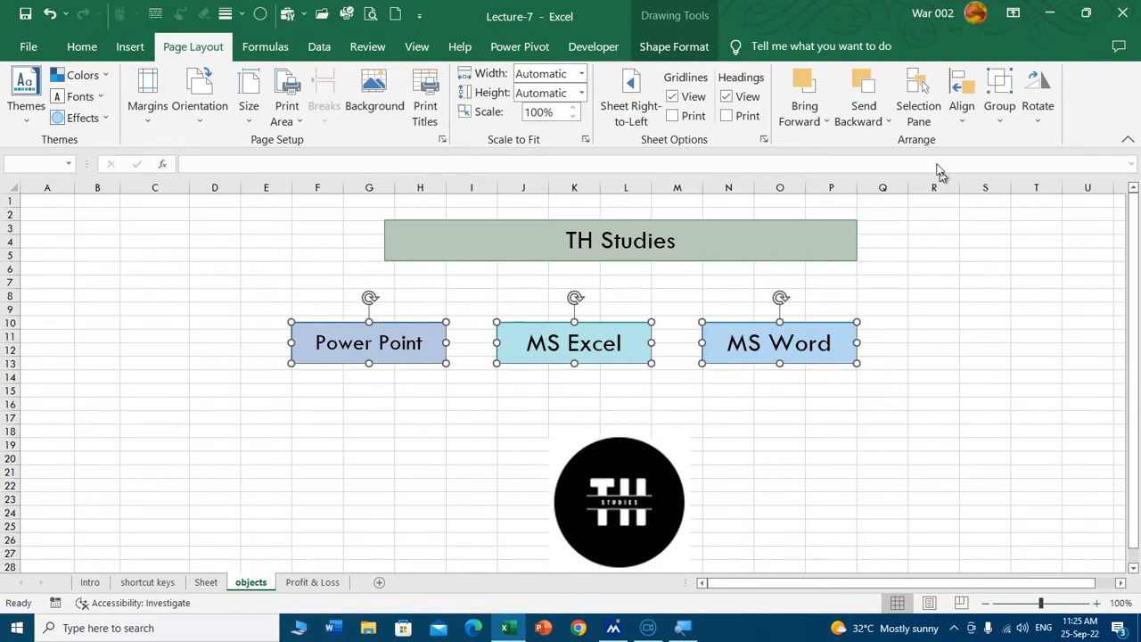
pyautogui.click(969, 125)
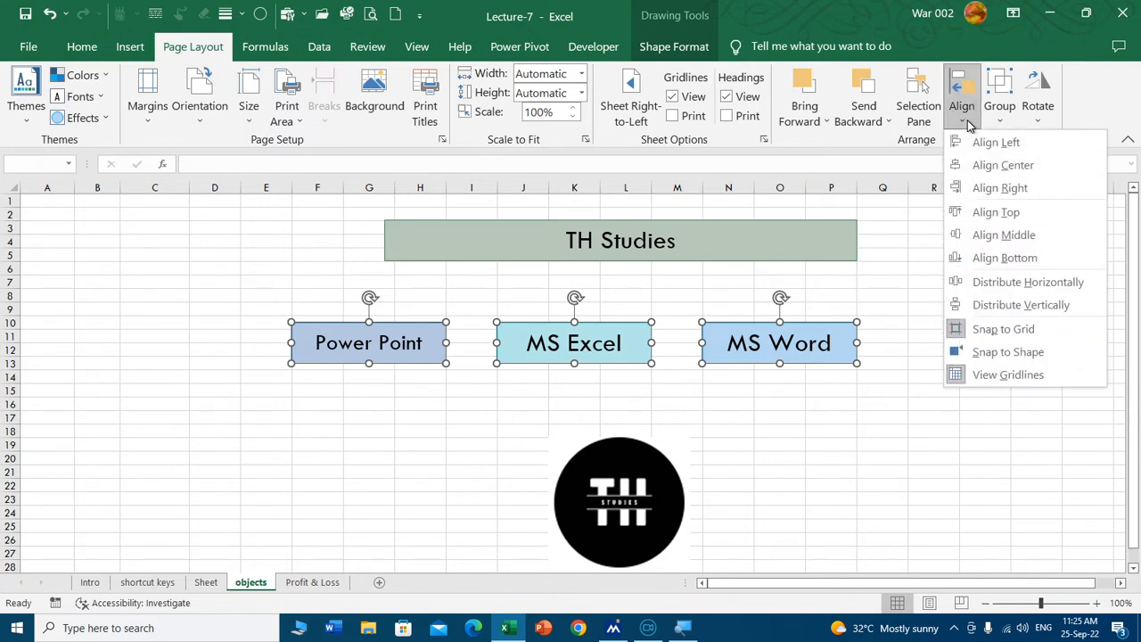
pyautogui.click(1050, 285)
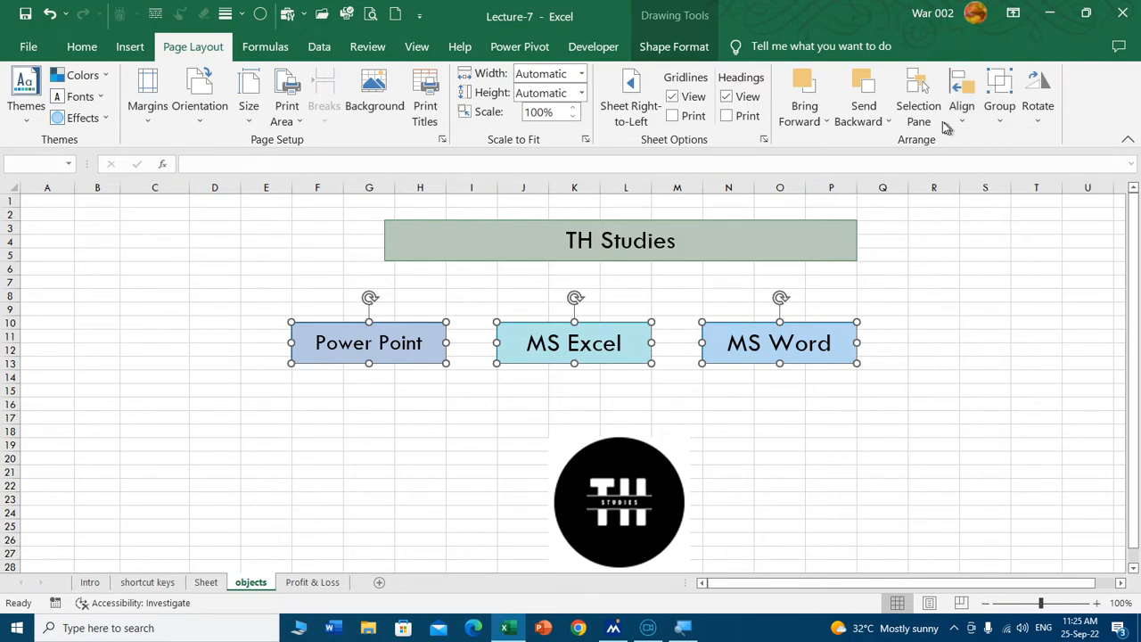
pyautogui.click(664, 368)
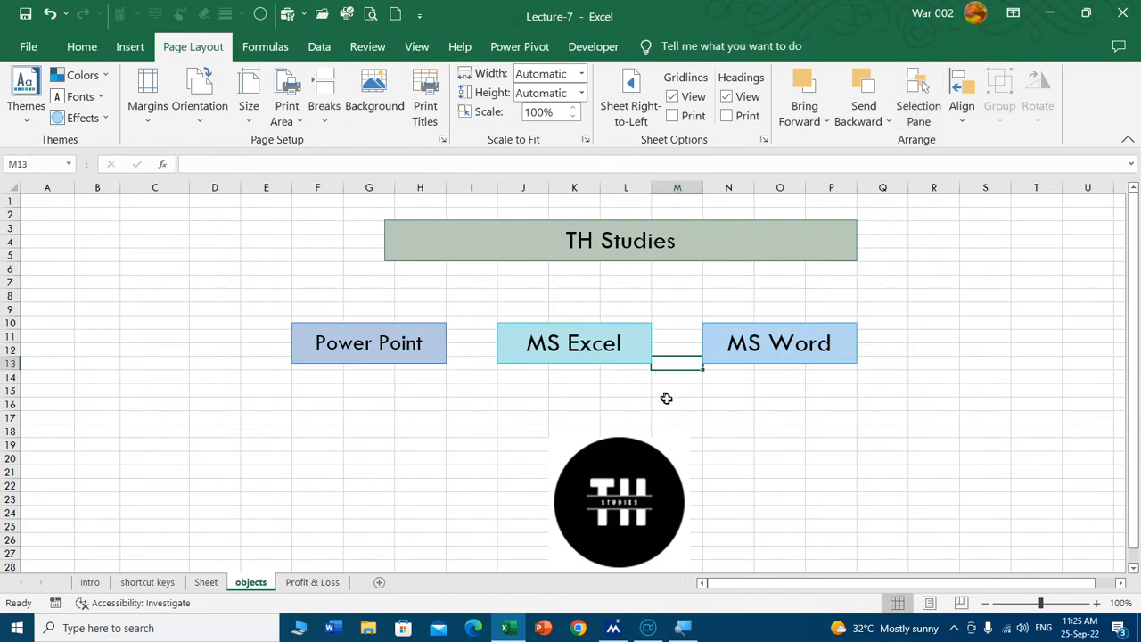
pyautogui.click(675, 341)
pyautogui.click(459, 431)
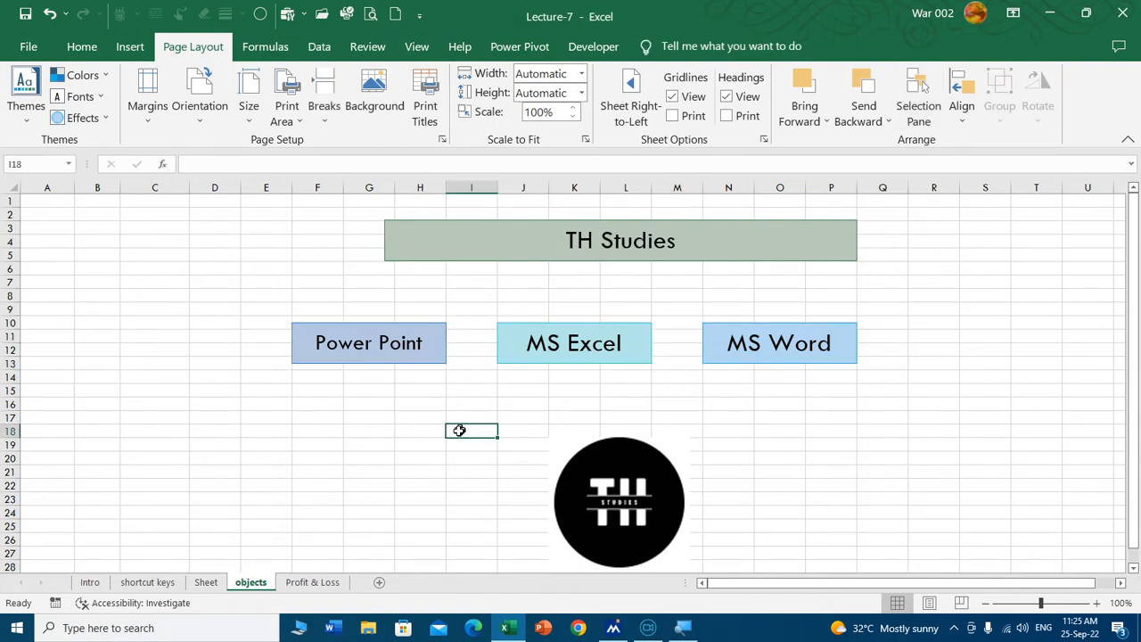
# Step: Move the MS Excel box slightly higher and close to MS Word, out of line with the other two boxes
pyautogui.click(411, 359)
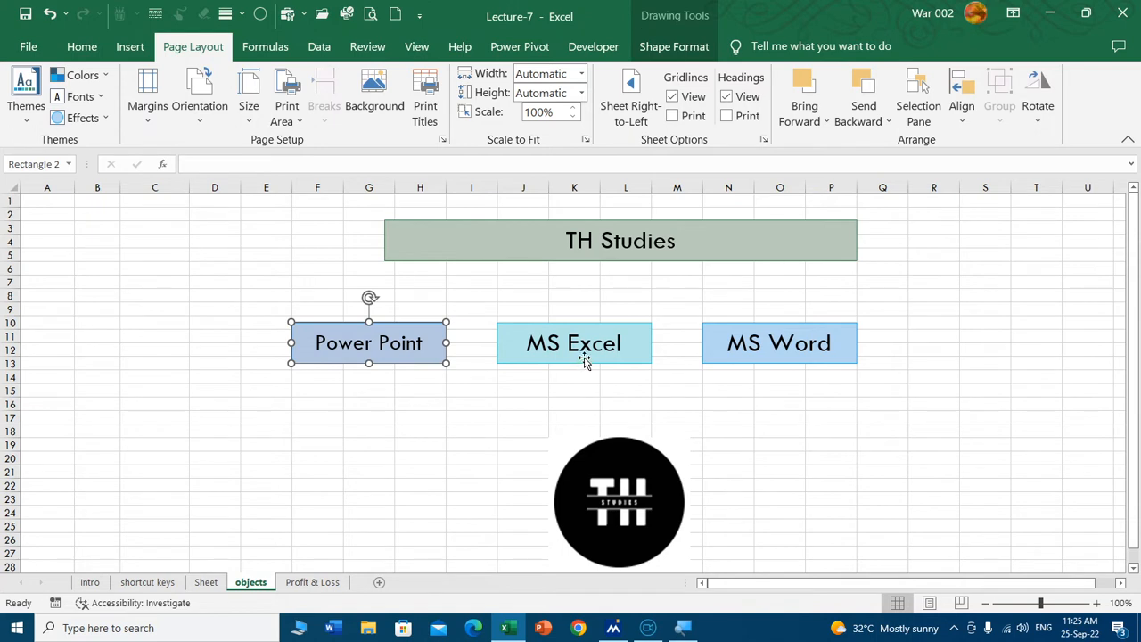
pyautogui.moveTo(583, 353); pyautogui.dragTo(601, 355)
pyautogui.click(580, 391)
pyautogui.click(568, 361)
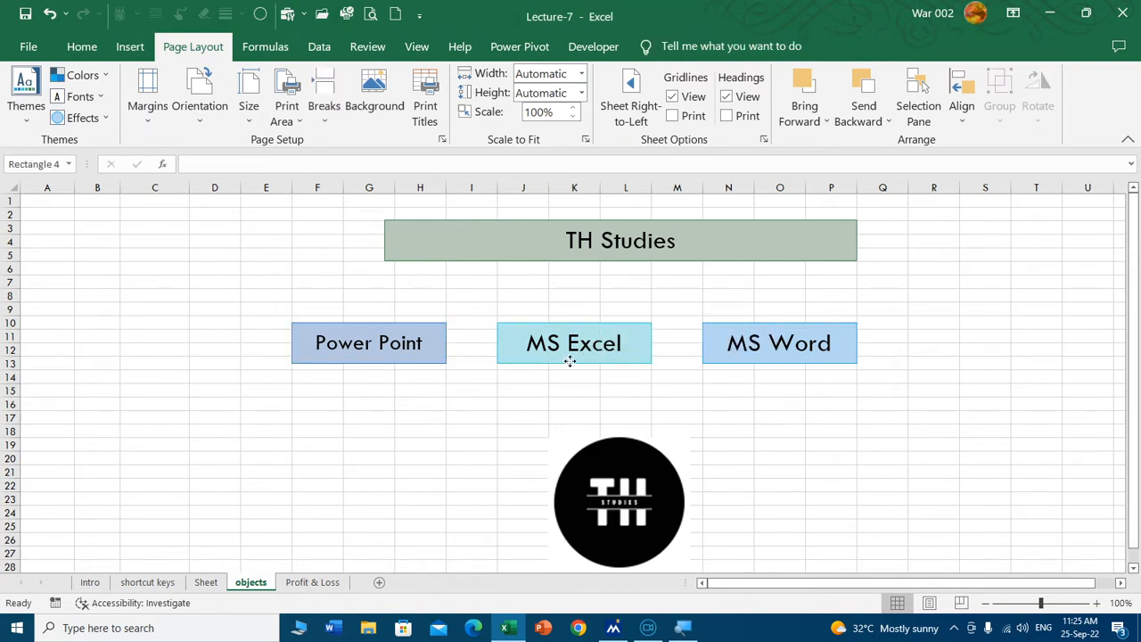
pyautogui.click(558, 375)
pyautogui.click(544, 360)
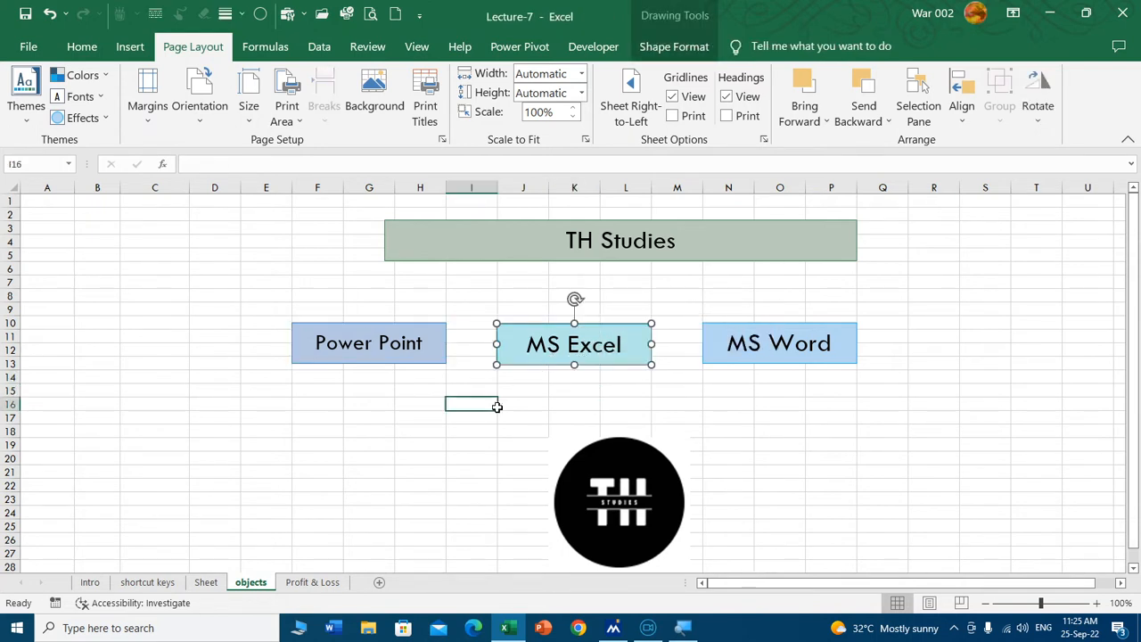
pyautogui.moveTo(542, 364)
pyautogui.mouseDown()
pyautogui.moveTo(593, 364)
pyautogui.moveTo(543, 355)
pyautogui.mouseUp()
pyautogui.click(542, 371)
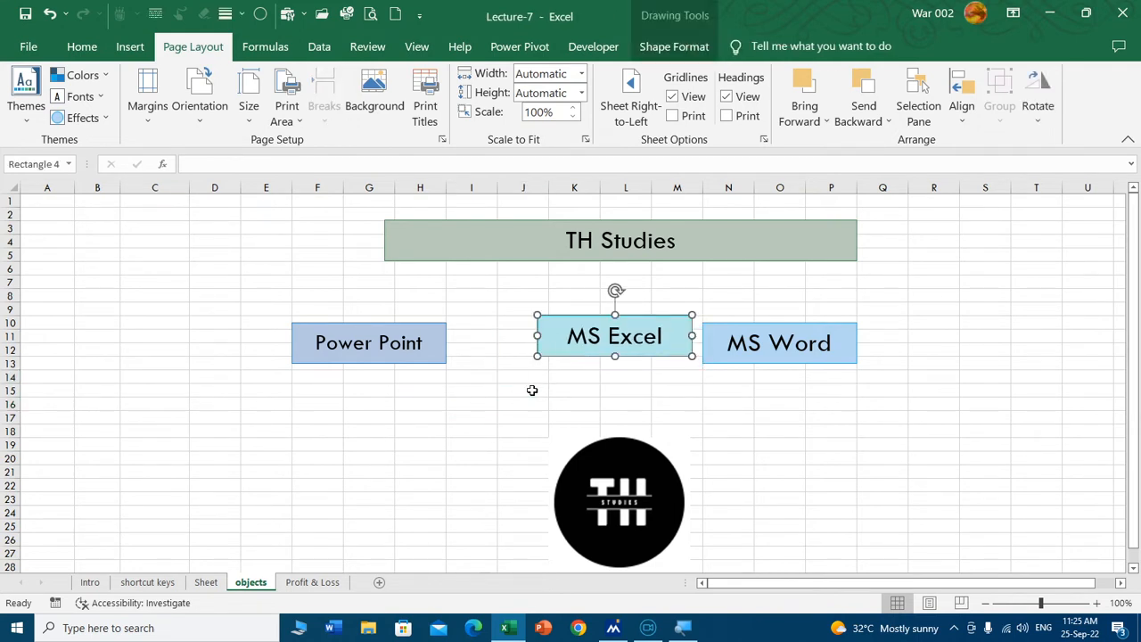
pyautogui.click(526, 390)
# Step: Select Power Point, MS Excel and MS Word together, distribute them horizontally and align their middles
pyautogui.click(443, 361)
pyautogui.keyDown('ctrl'); pyautogui.click(671, 352); pyautogui.keyUp('ctrl')
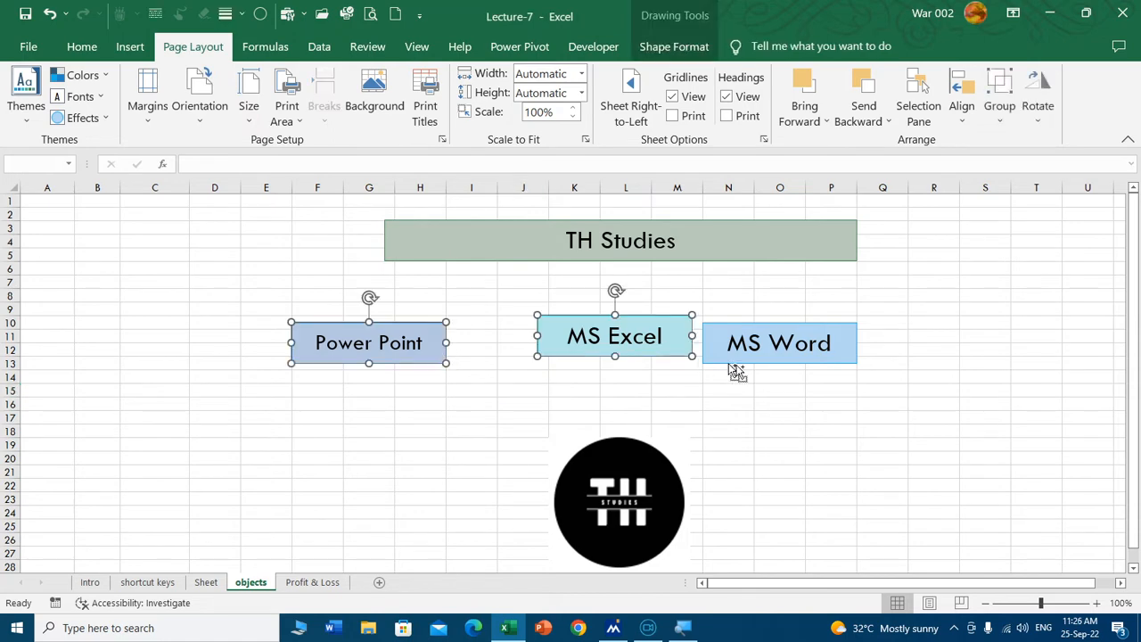
pyautogui.keyDown('ctrl'); pyautogui.click(754, 356); pyautogui.keyUp('ctrl')
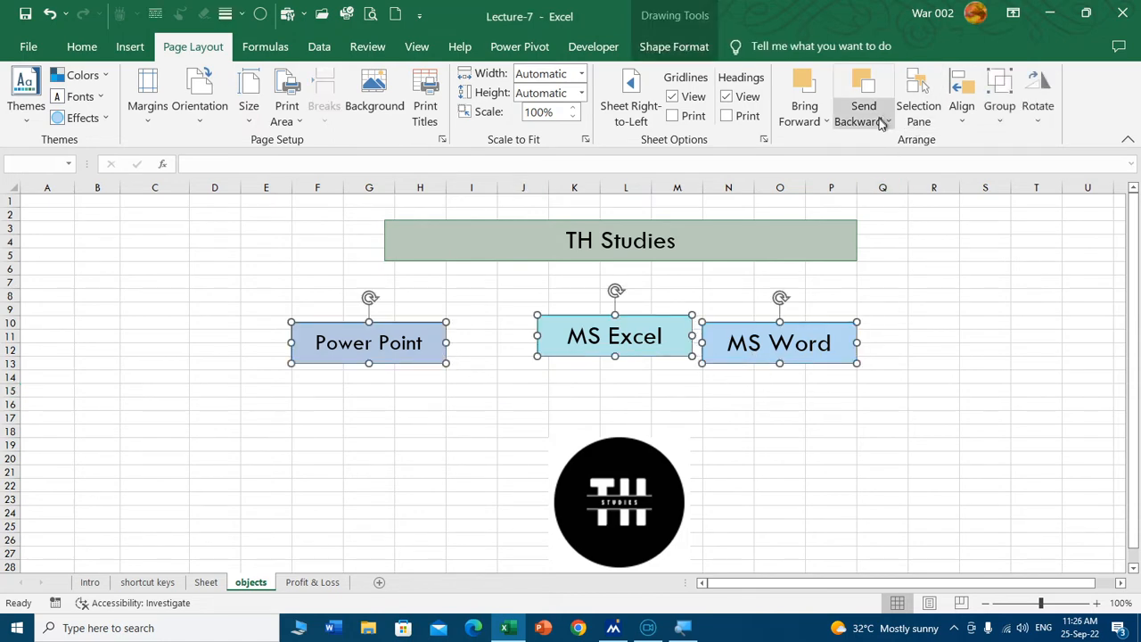
pyautogui.click(961, 123)
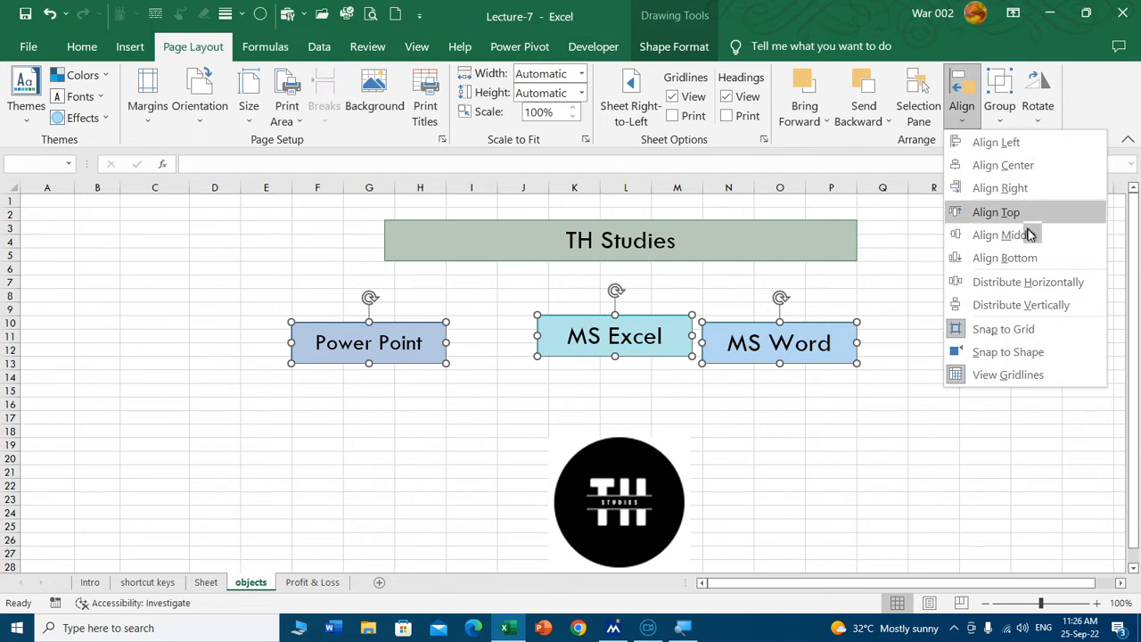
pyautogui.click(1052, 284)
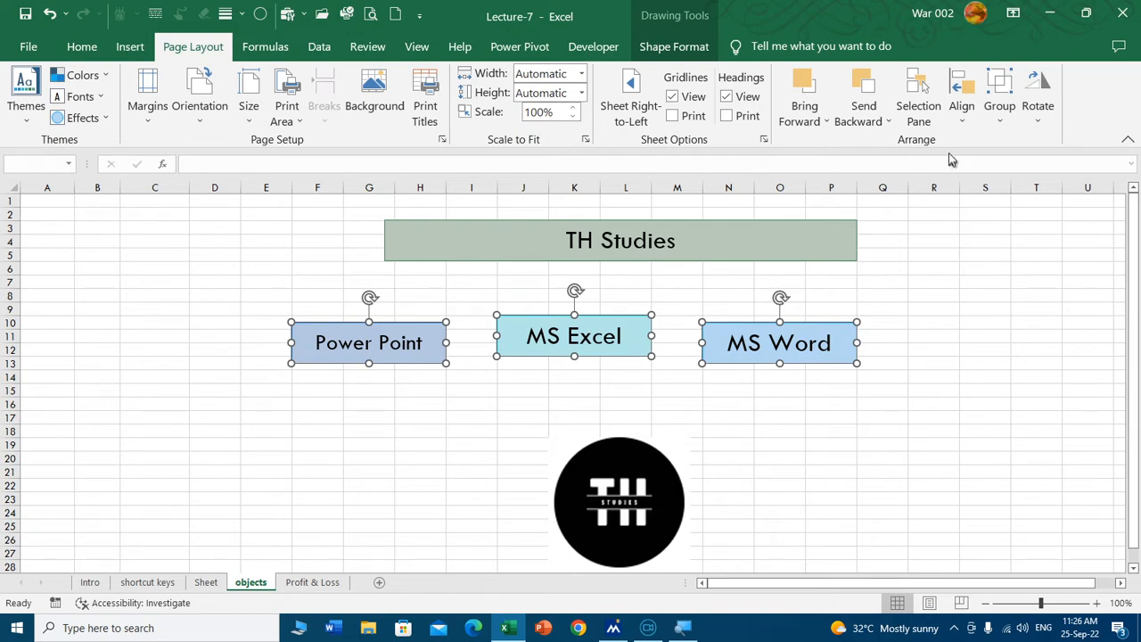
pyautogui.click(962, 106)
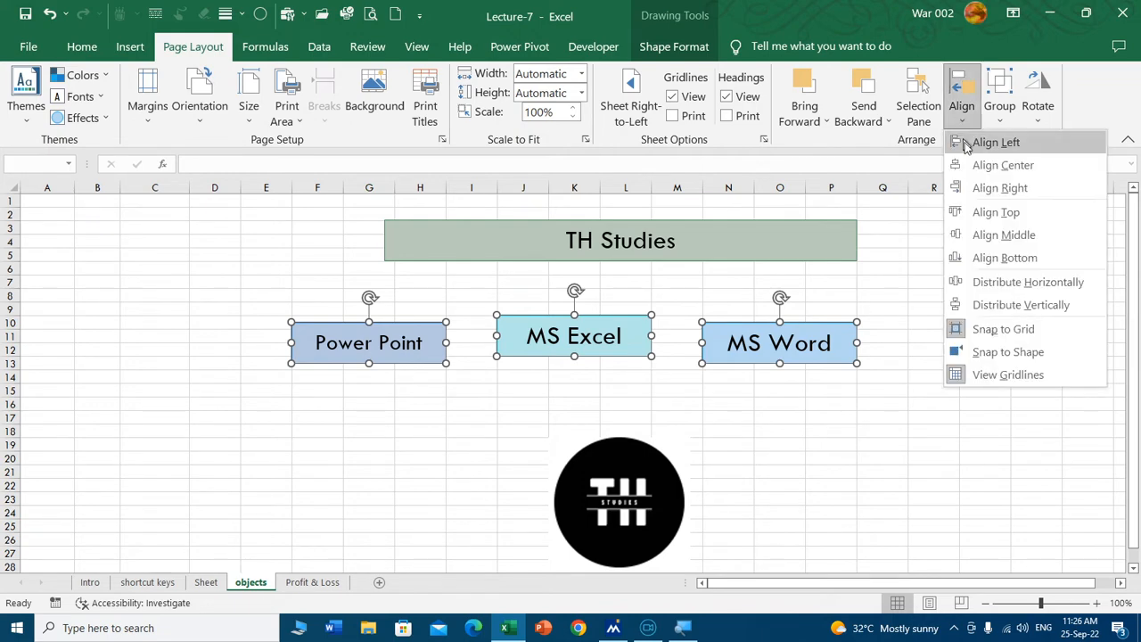
pyautogui.click(1033, 235)
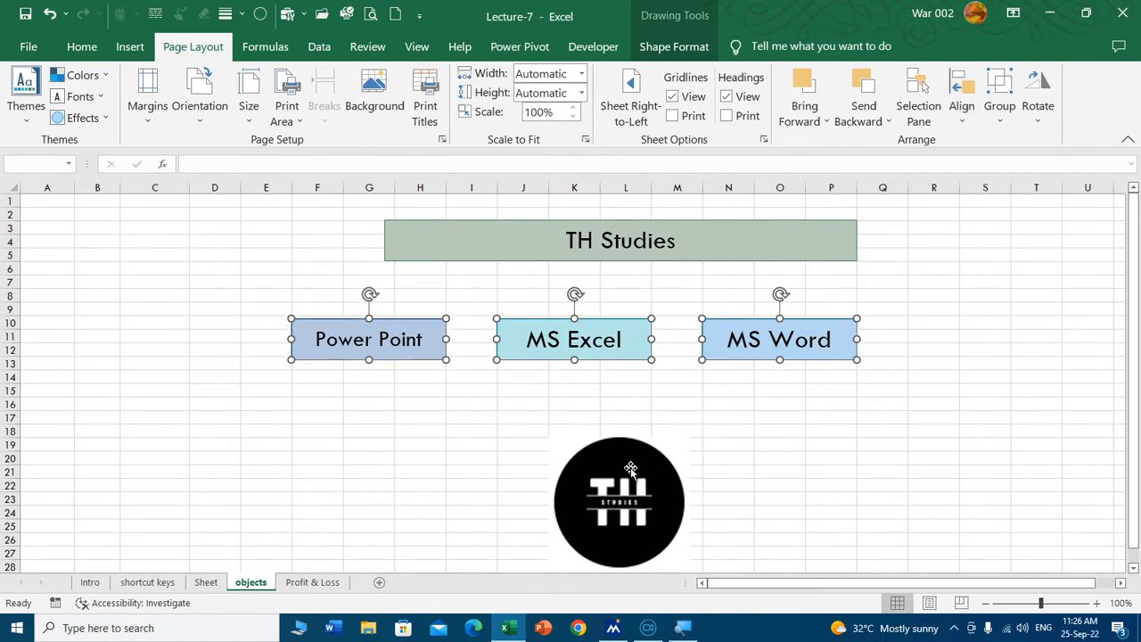
# Step: Move the TH logo up beneath the MS Excel box and turn off Snap to Grid with the TH Studies banner selected
pyautogui.moveTo(622, 470); pyautogui.dragTo(581, 438)
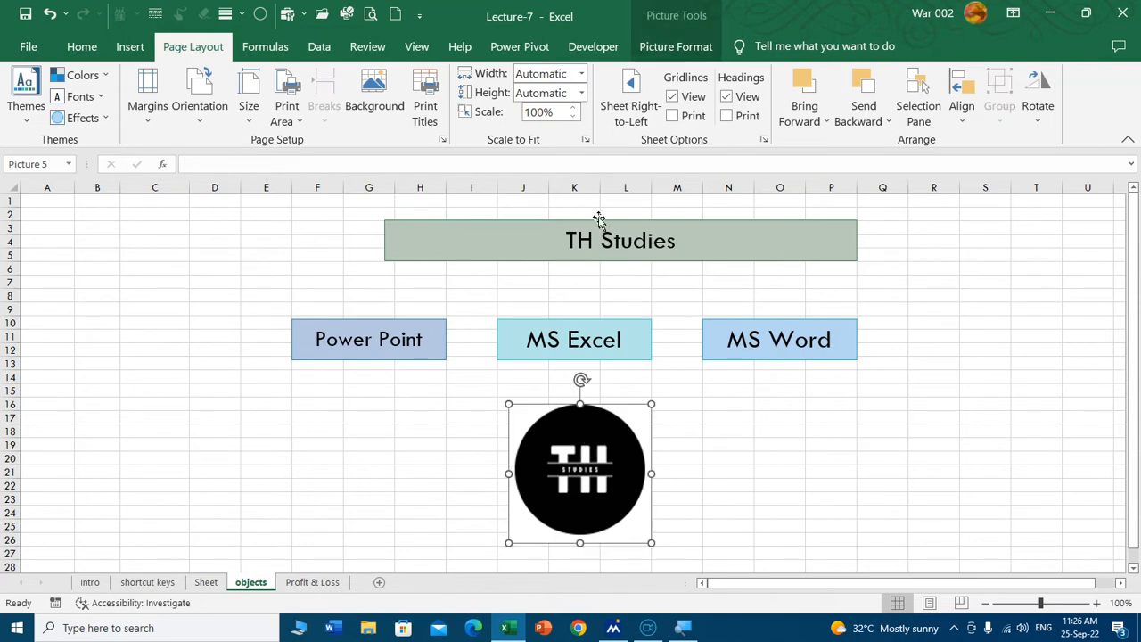
pyautogui.click(603, 222)
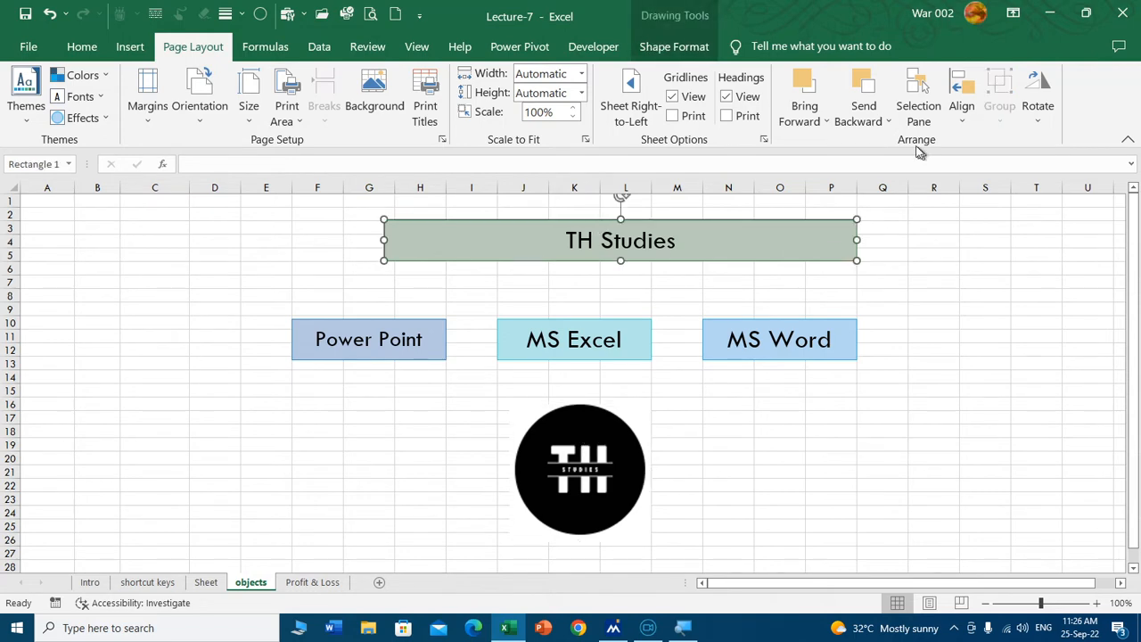
pyautogui.click(962, 111)
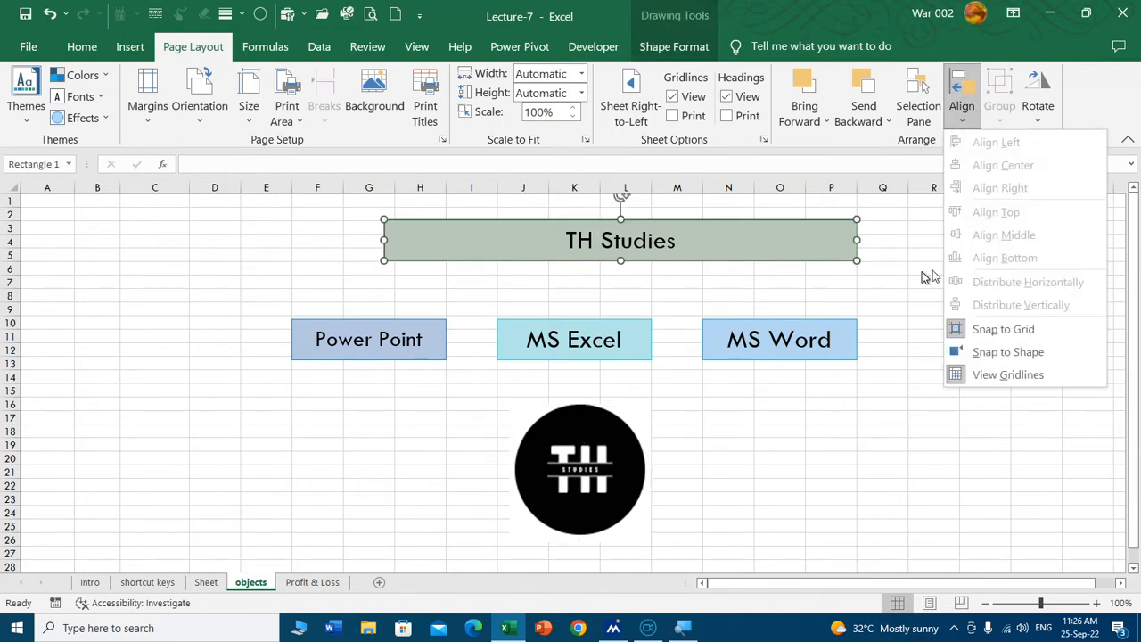
pyautogui.click(766, 293)
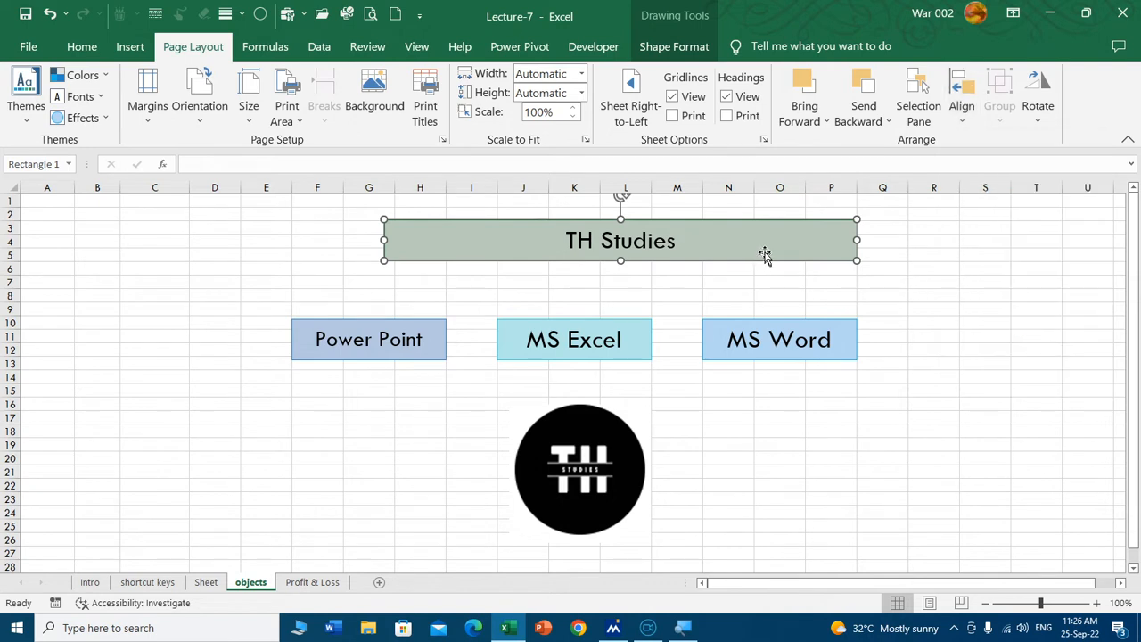
pyautogui.click(961, 112)
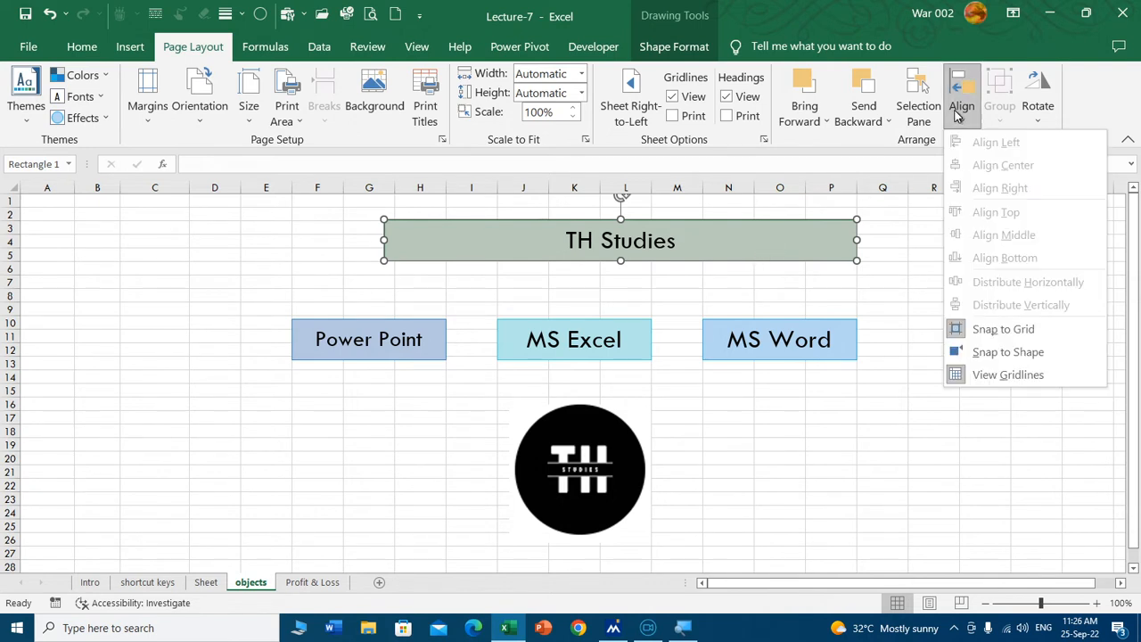
pyautogui.click(1008, 329)
pyautogui.click(928, 322)
# Step: Freely reposition the TH Studies banner and the TH logo so both sit roughly centred on the MS Excel box
pyautogui.moveTo(665, 261); pyautogui.dragTo(639, 261)
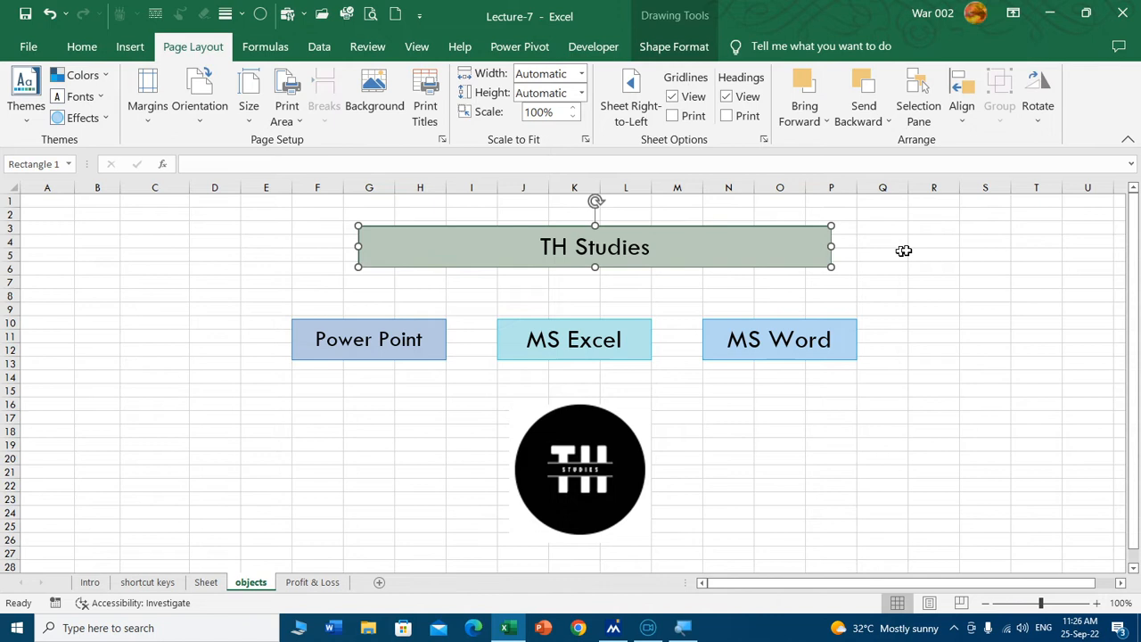
pyautogui.click(976, 243)
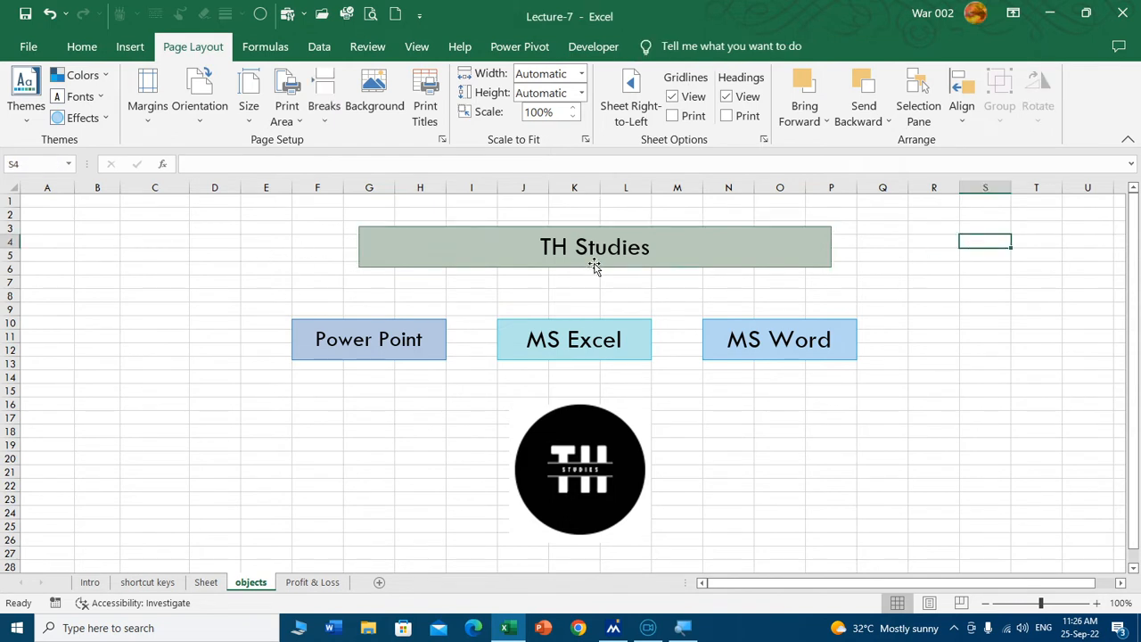
pyautogui.moveTo(584, 477); pyautogui.dragTo(572, 494)
pyautogui.click(985, 296)
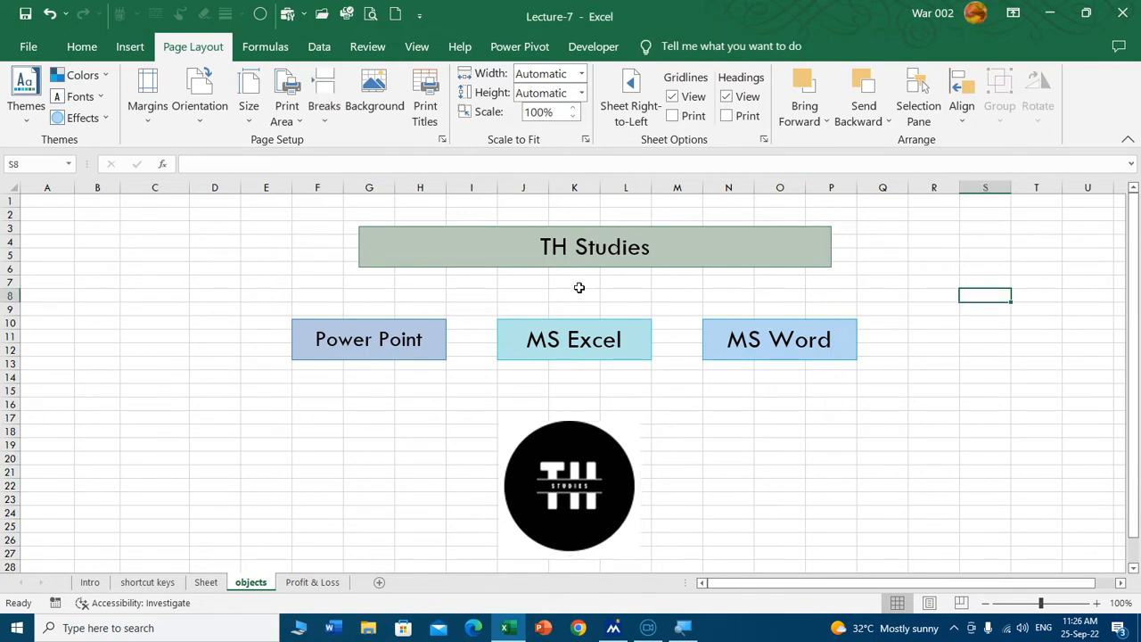
pyautogui.click(611, 253)
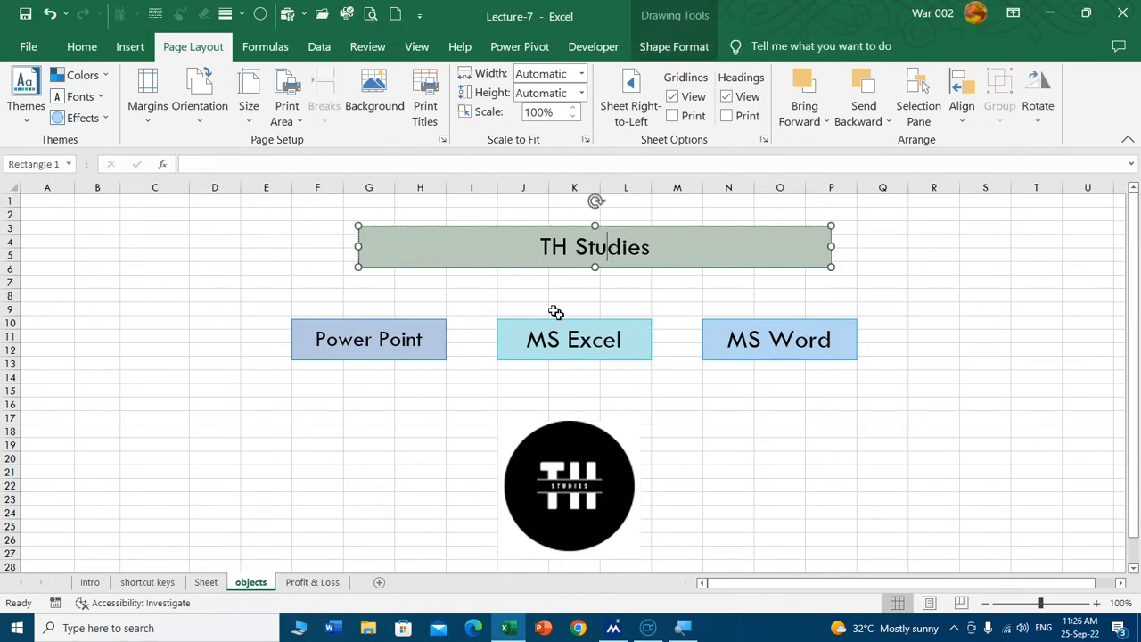
pyautogui.click(533, 294)
pyautogui.moveTo(525, 262)
pyautogui.mouseDown()
pyautogui.moveTo(369, 242)
pyautogui.moveTo(519, 250)
pyautogui.moveTo(495, 247)
pyautogui.mouseUp()
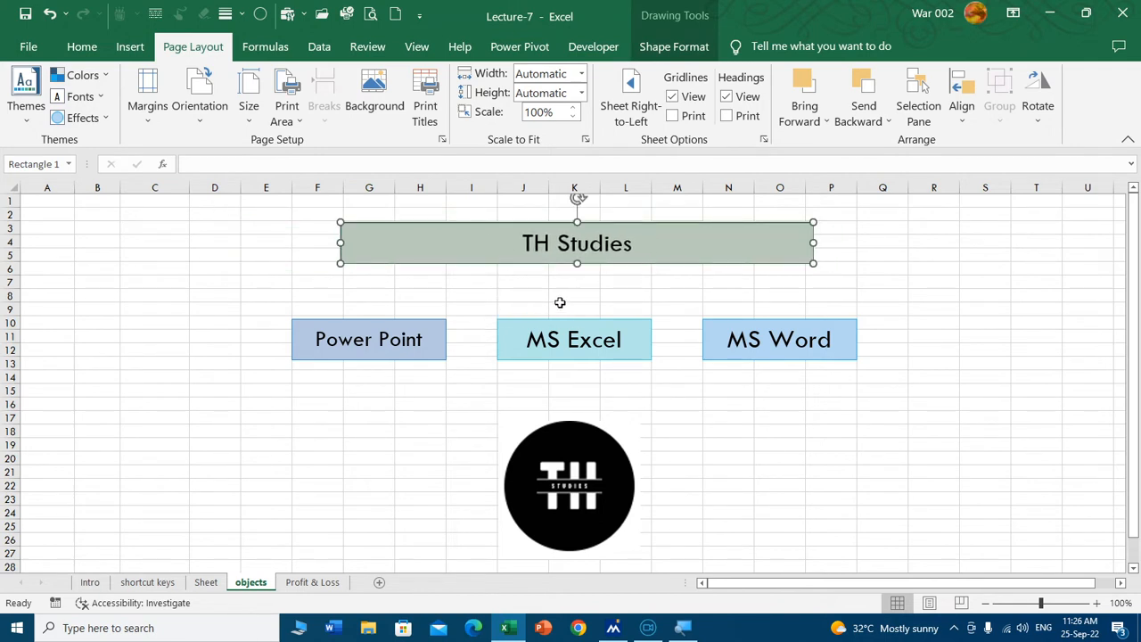
# Step: Select the TH Studies banner, Power Point, MS Excel, MS Word and the TH logo together and group them
pyautogui.keyDown('shift'); pyautogui.click(442, 351); pyautogui.keyUp('shift')
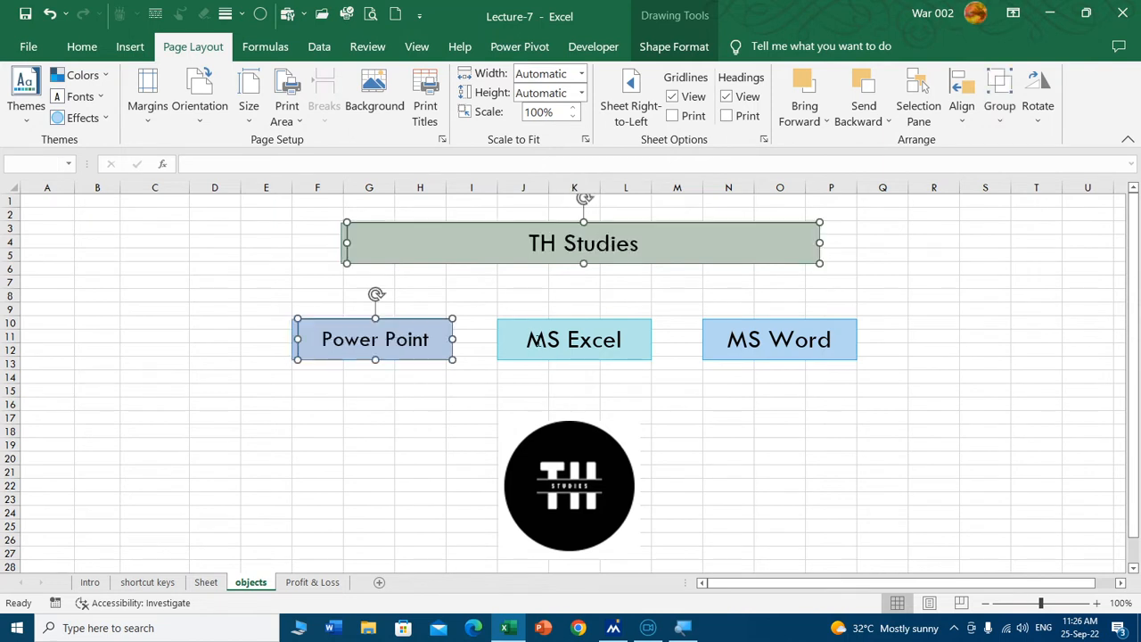
pyautogui.keyDown('shift'); pyautogui.click(643, 350); pyautogui.keyUp('shift')
pyautogui.keyDown('shift'); pyautogui.click(740, 341); pyautogui.keyUp('shift')
pyautogui.keyDown('shift'); pyautogui.click(579, 456); pyautogui.keyUp('shift')
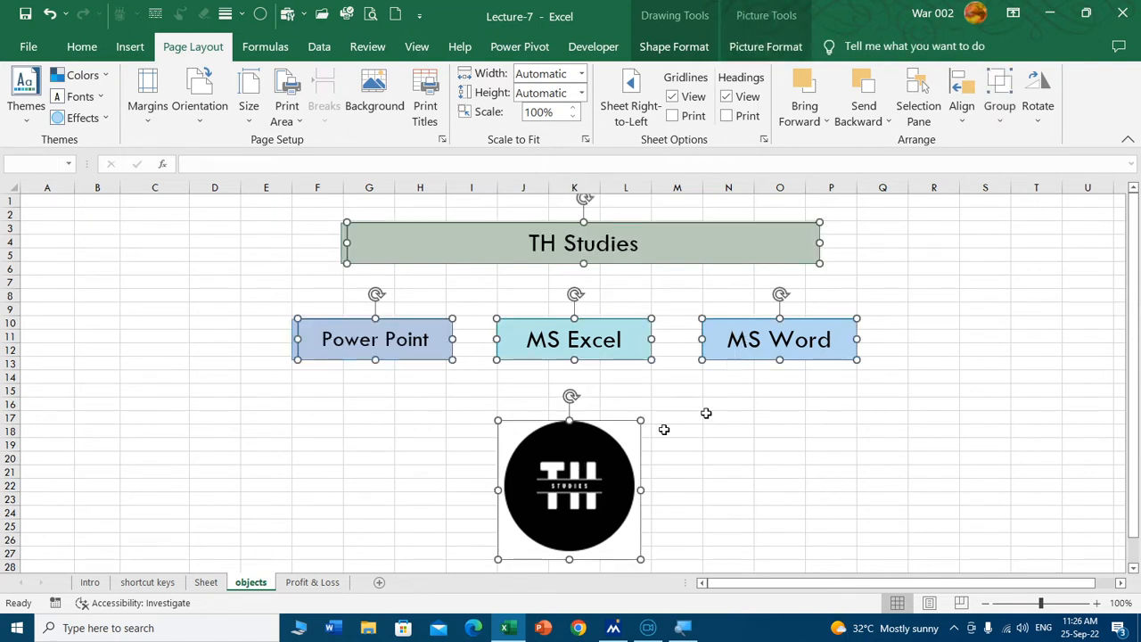
pyautogui.click(999, 105)
pyautogui.click(1019, 147)
pyautogui.click(1002, 369)
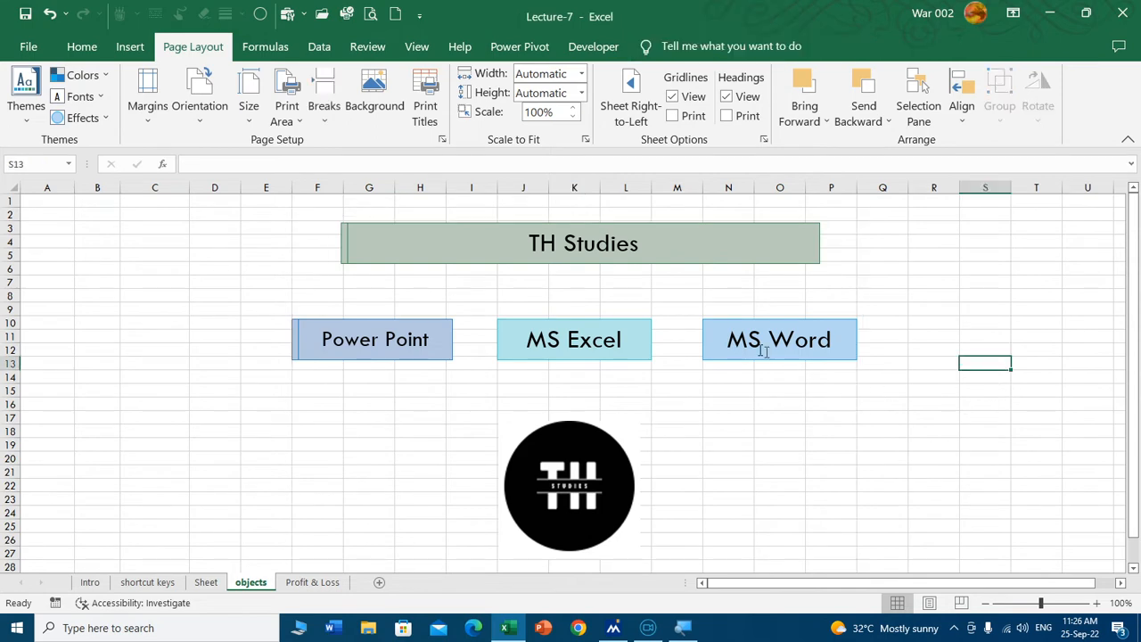
# Step: Move the whole group of boxes and logo right and down, clear of the stray duplicates beneath it
pyautogui.moveTo(760, 349); pyautogui.dragTo(686, 347)
pyautogui.click(976, 459)
pyautogui.click(799, 487)
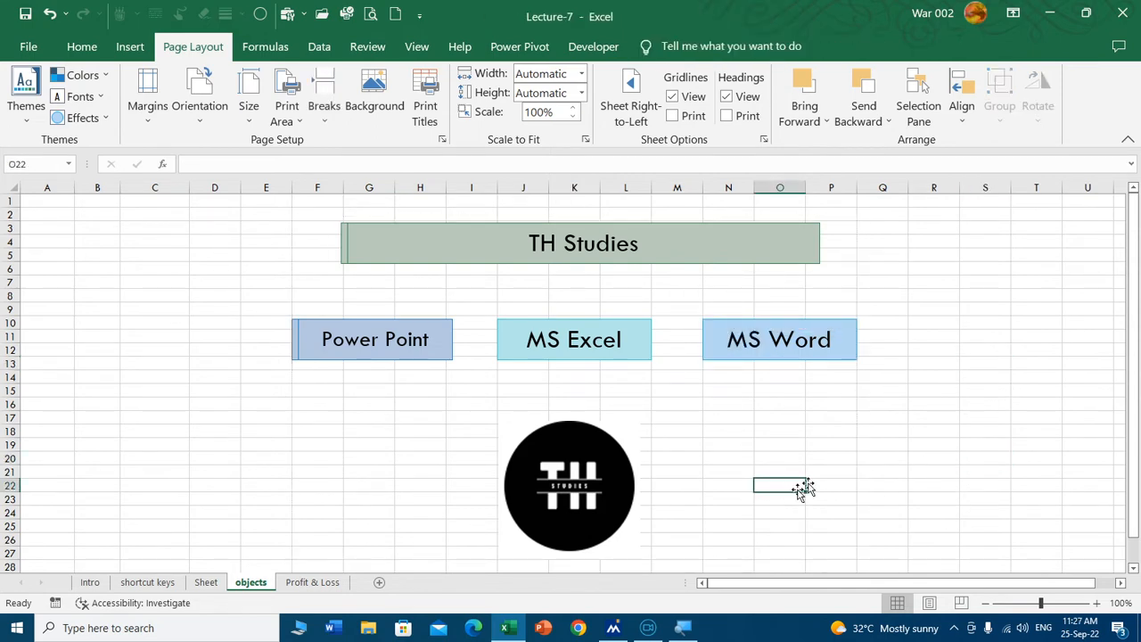
pyautogui.click(820, 404)
pyautogui.click(834, 346)
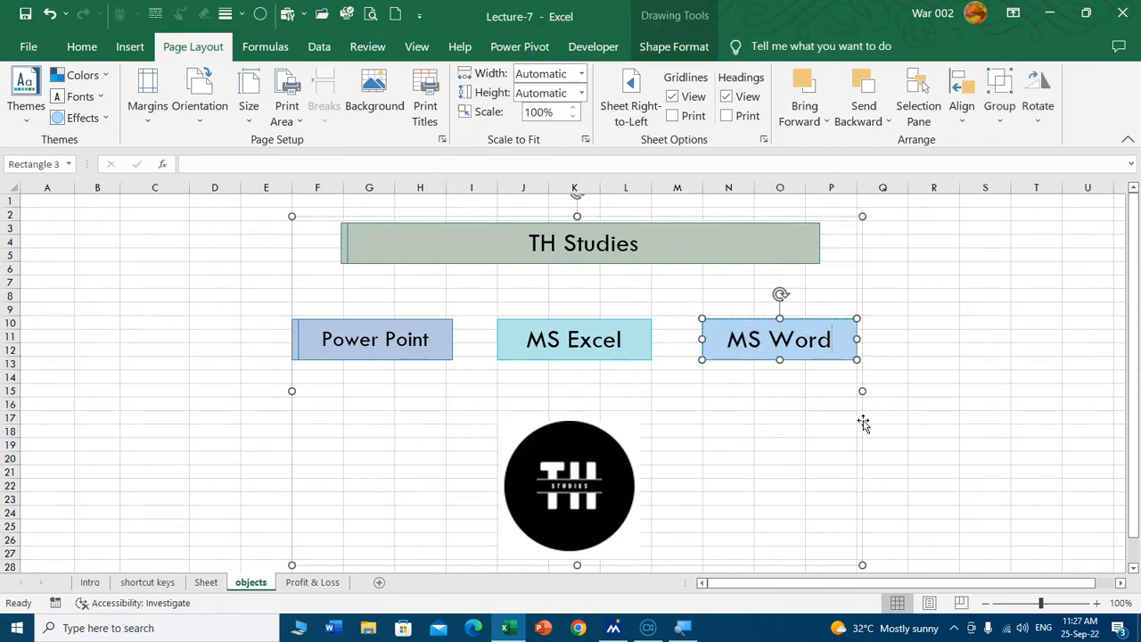
pyautogui.moveTo(858, 421); pyautogui.dragTo(984, 461)
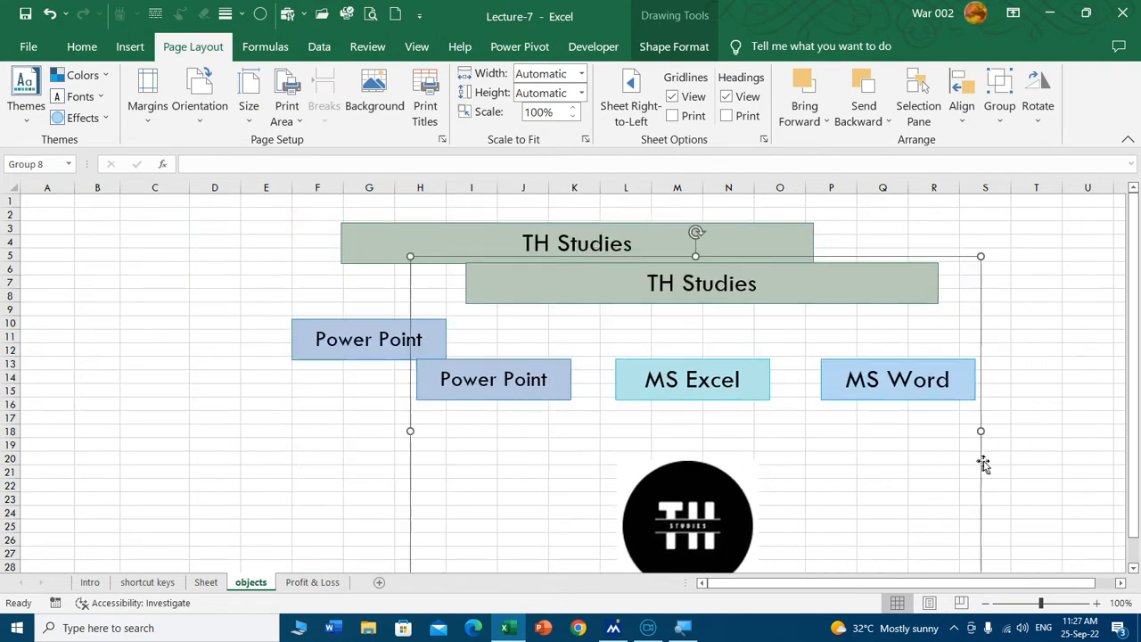
# Step: Delete the stray ungrouped copies of the Power Point box and the TH Studies banner
pyautogui.click(329, 321)
pyautogui.press('Delete')
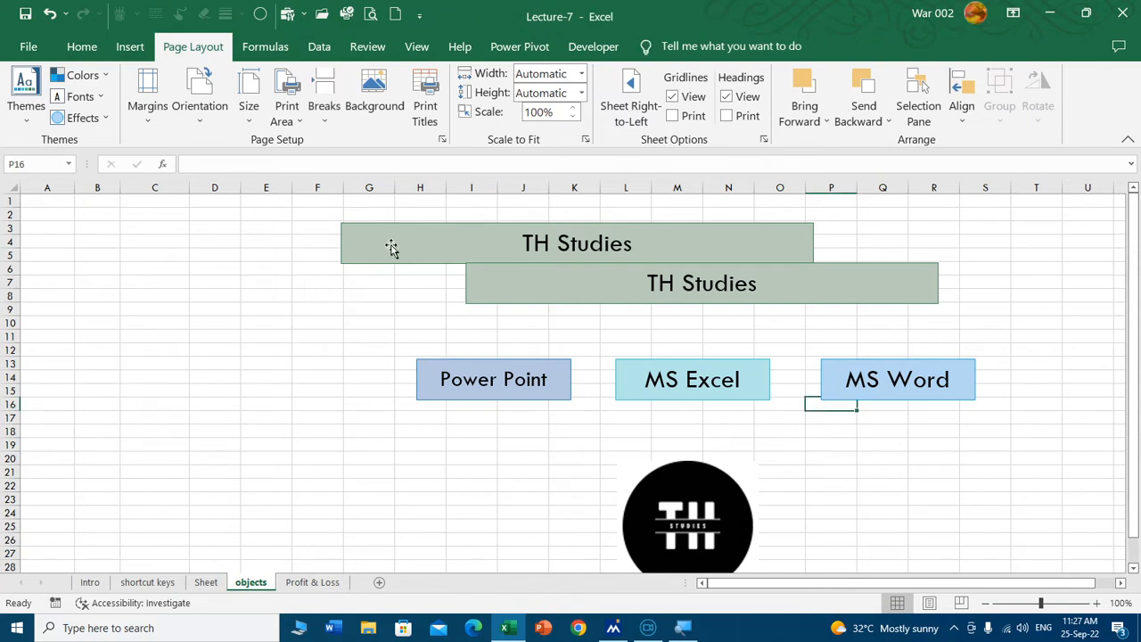
pyautogui.click(389, 229)
pyautogui.press('Delete')
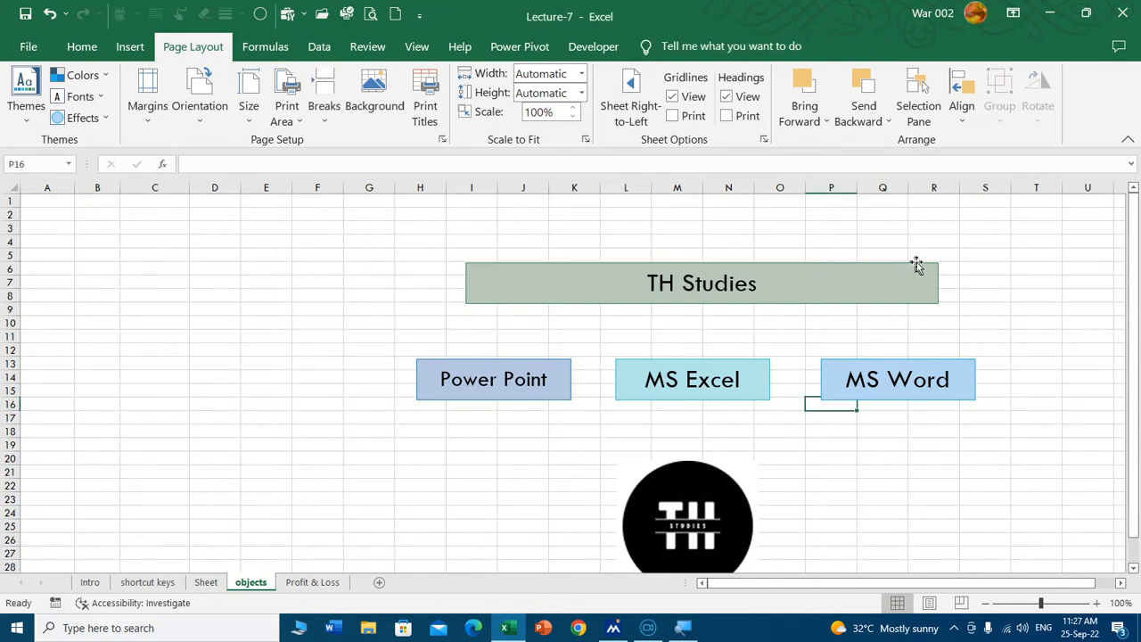
# Step: Move the group left and slightly up so its outline spans about columns E to O
pyautogui.click(1007, 264)
pyautogui.click(925, 280)
pyautogui.moveTo(959, 255); pyautogui.dragTo(787, 235)
pyautogui.click(1047, 312)
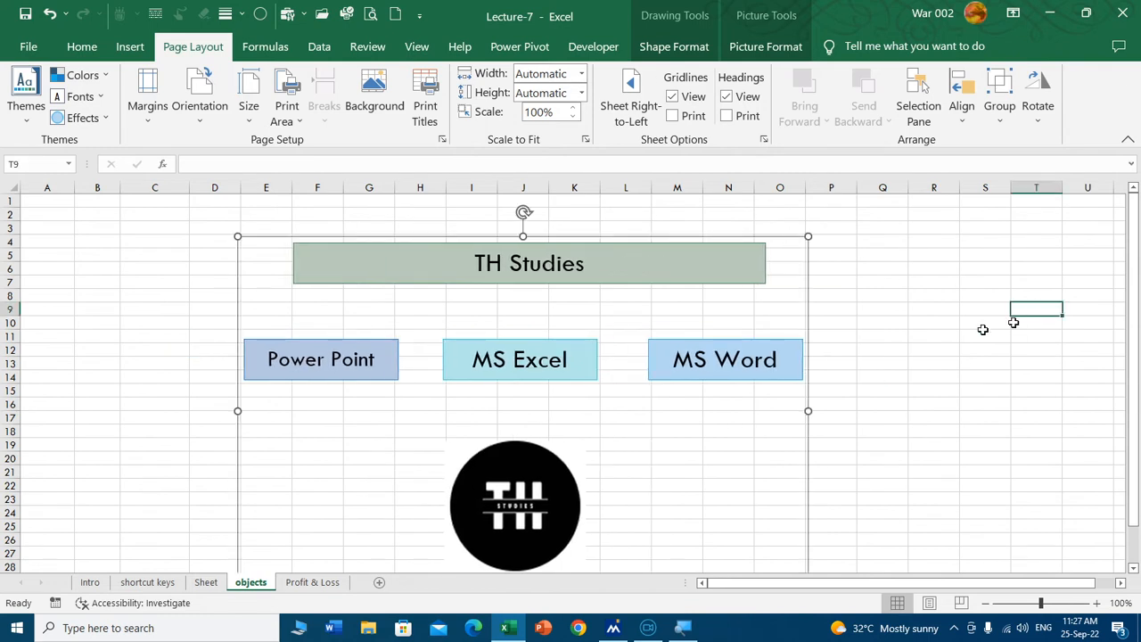
# Step: Select the group, preview rotating it 90° to the right, and open the detailed rotation options without applying a rotation
pyautogui.click(727, 229)
pyautogui.click(759, 263)
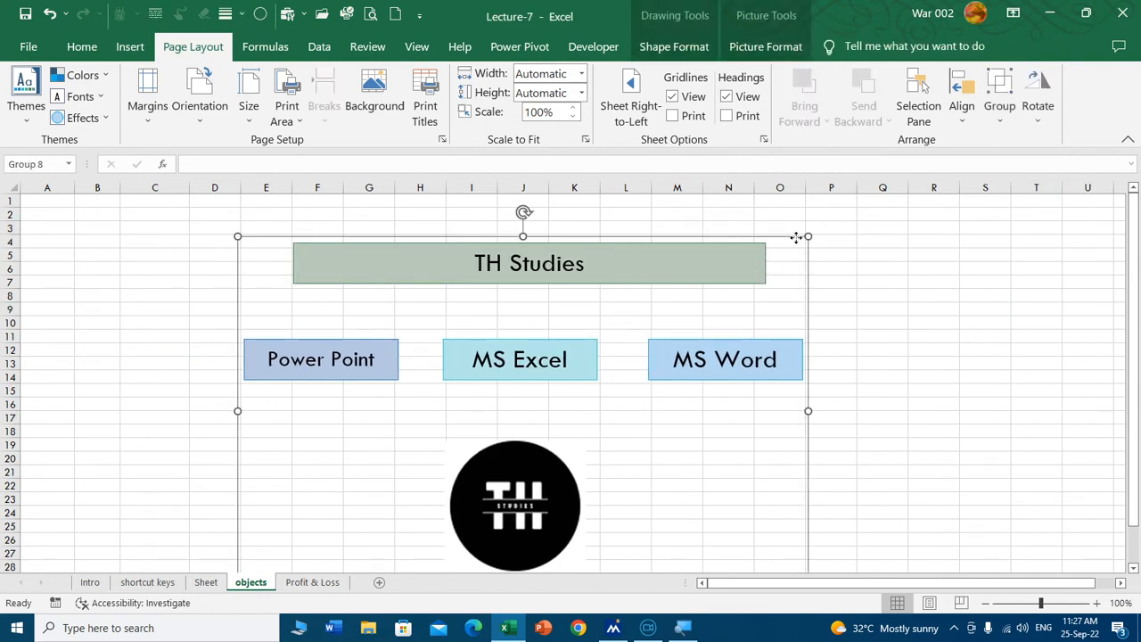
pyautogui.click(1038, 98)
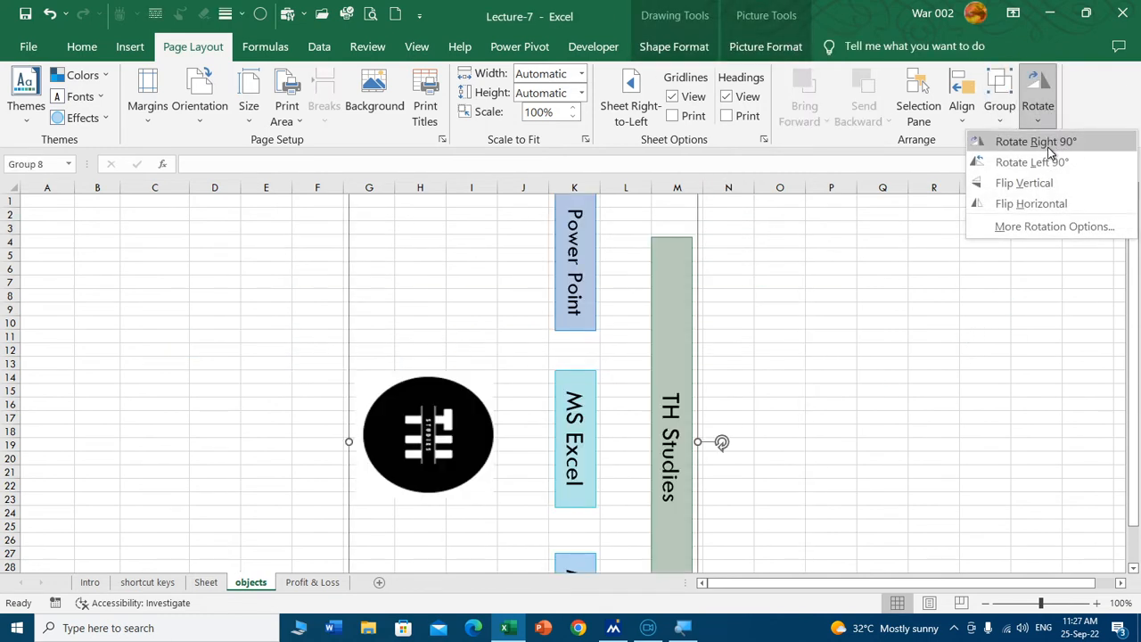
pyautogui.click(1034, 228)
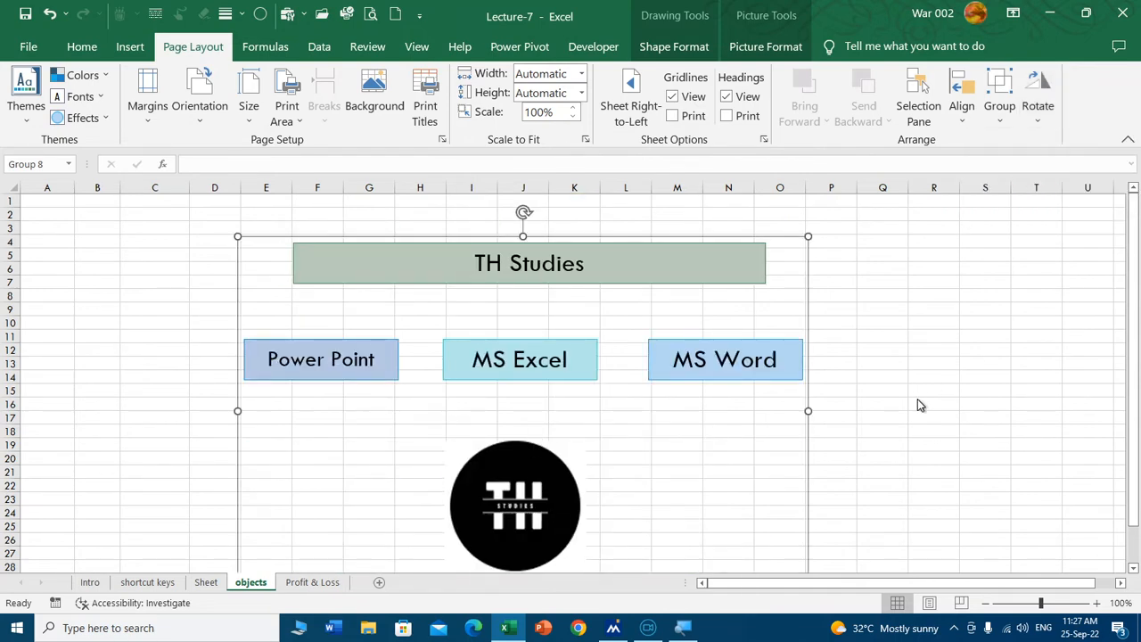
pyautogui.press('Escape')
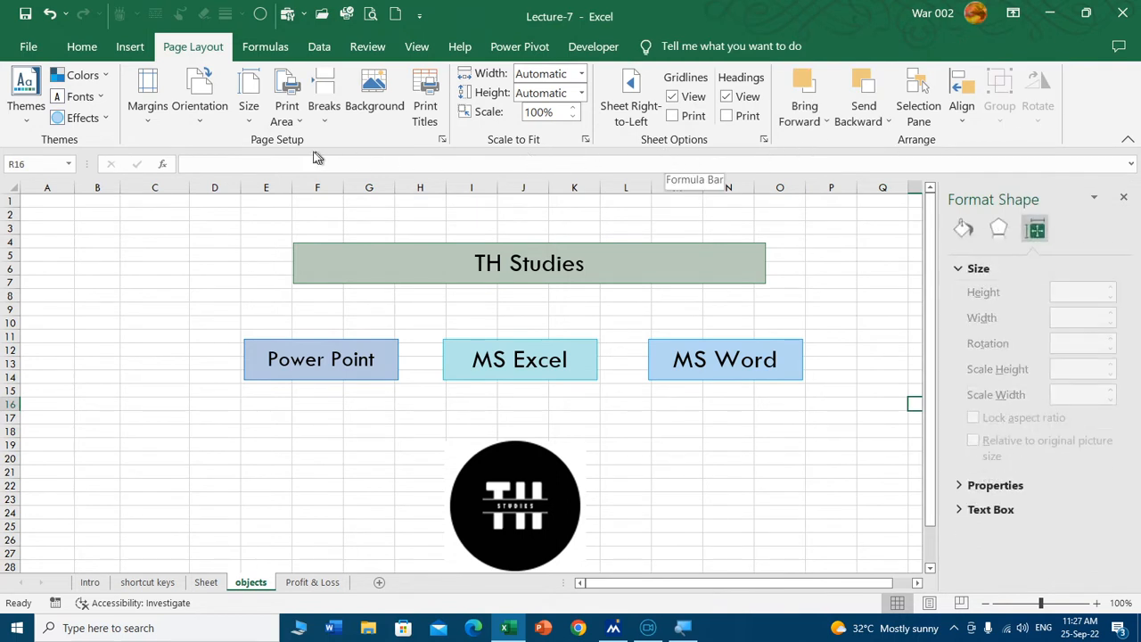
pyautogui.click(111, 254)
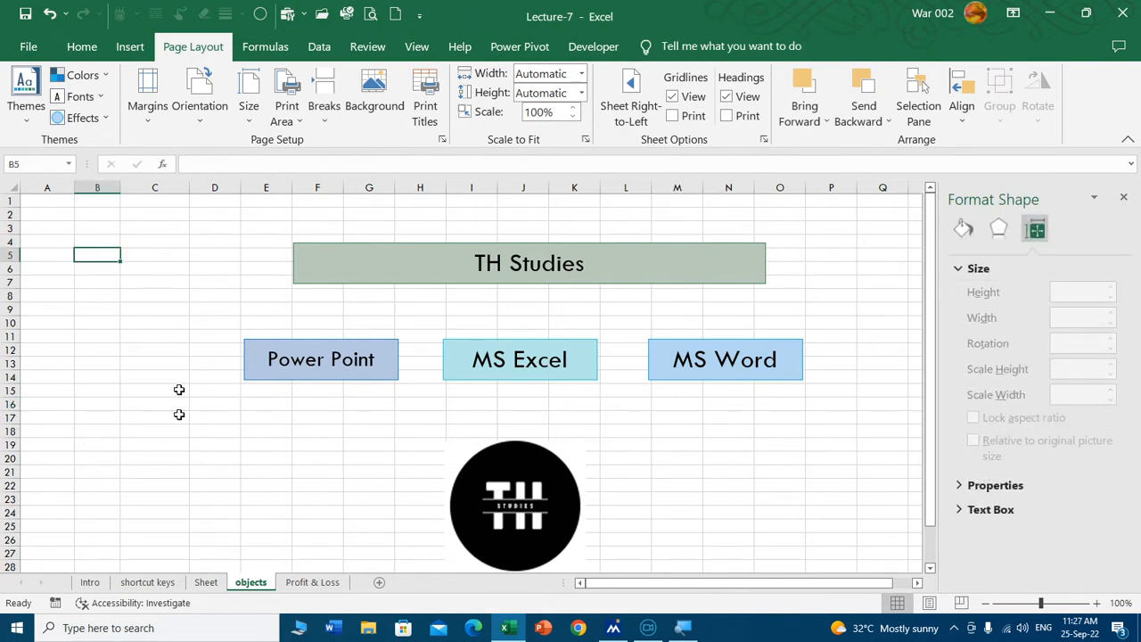
# Step: Go to the Sheet worksheet with the sales data, close the Format Shape pane and select cell C5
pyautogui.click(147, 582)
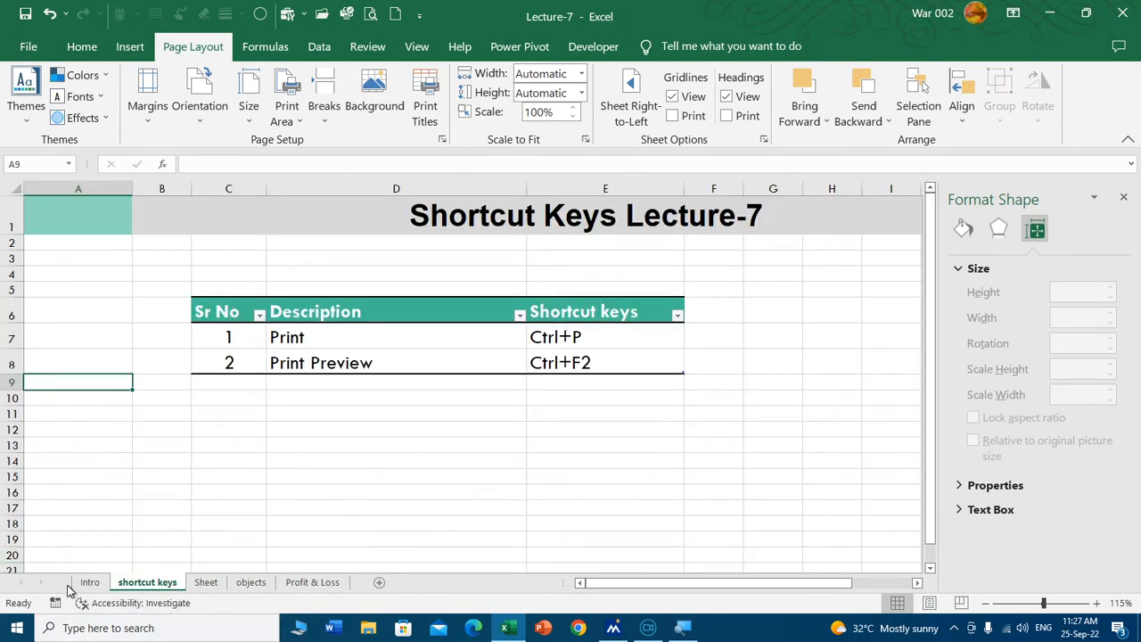
pyautogui.click(205, 582)
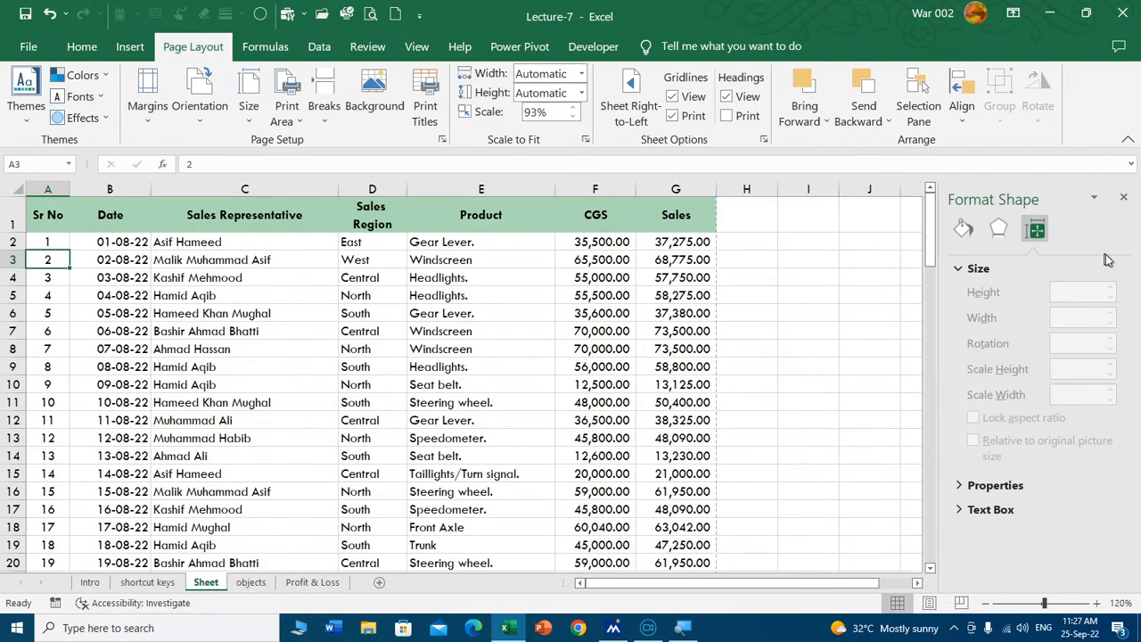
pyautogui.click(1124, 194)
pyautogui.click(231, 297)
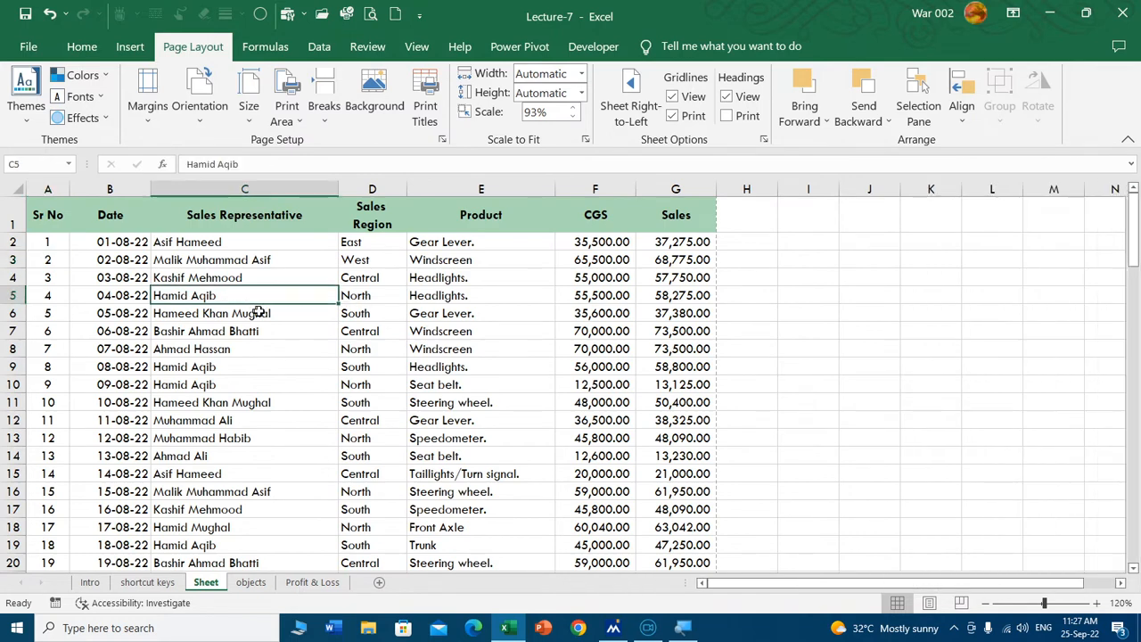
# Step: Show the sales sheet in Page Layout view and insert the file name in the centre header section
pyautogui.click(929, 604)
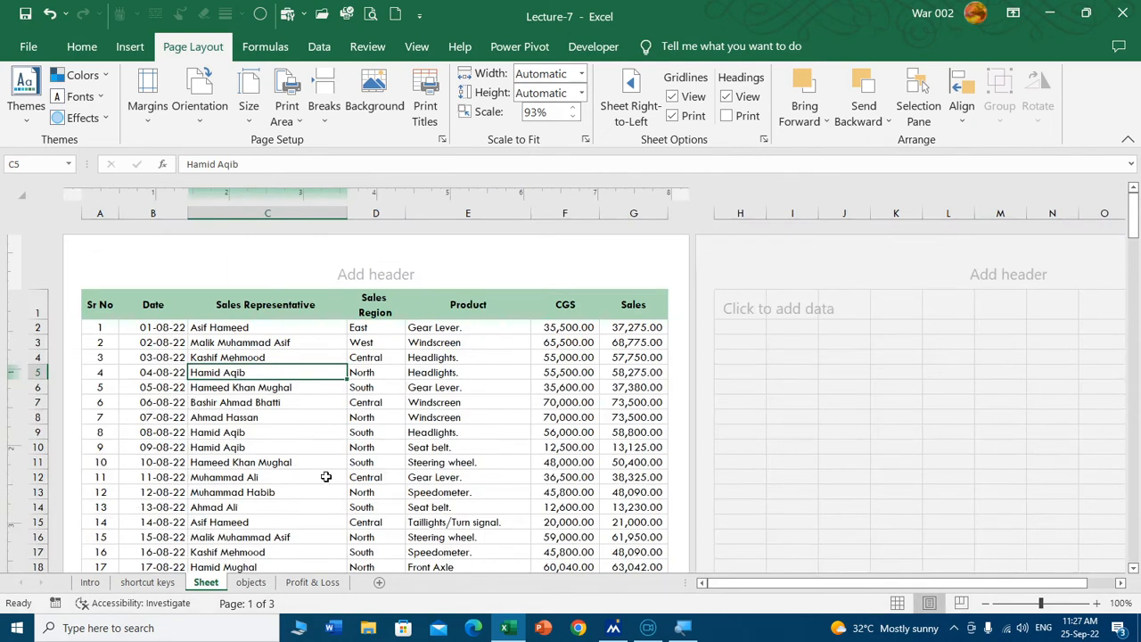
pyautogui.click(373, 273)
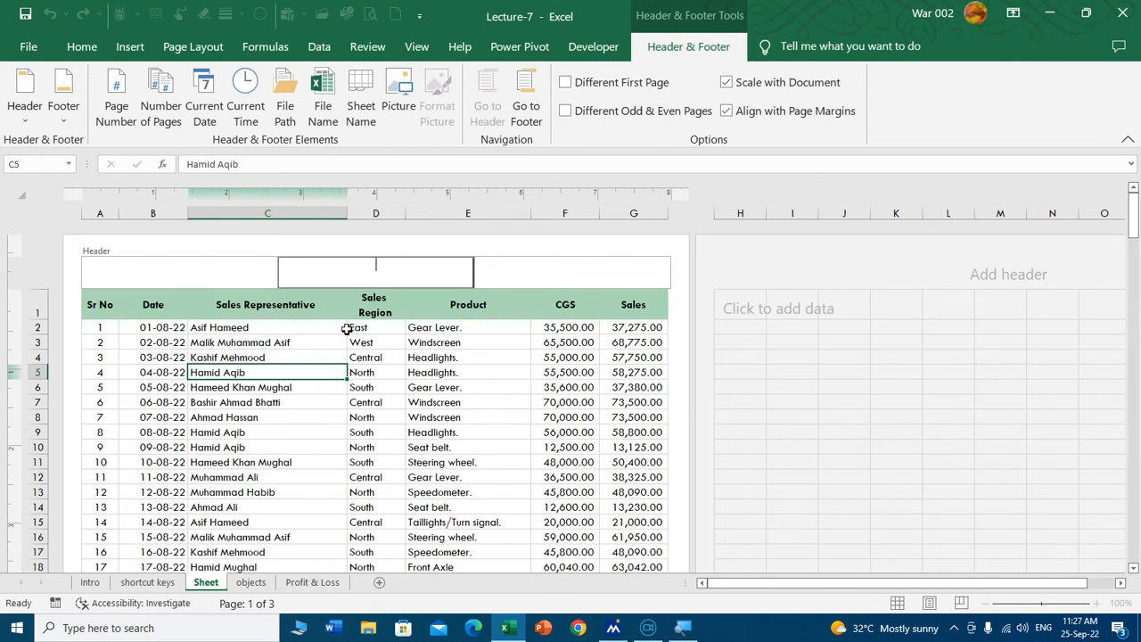
pyautogui.click(238, 269)
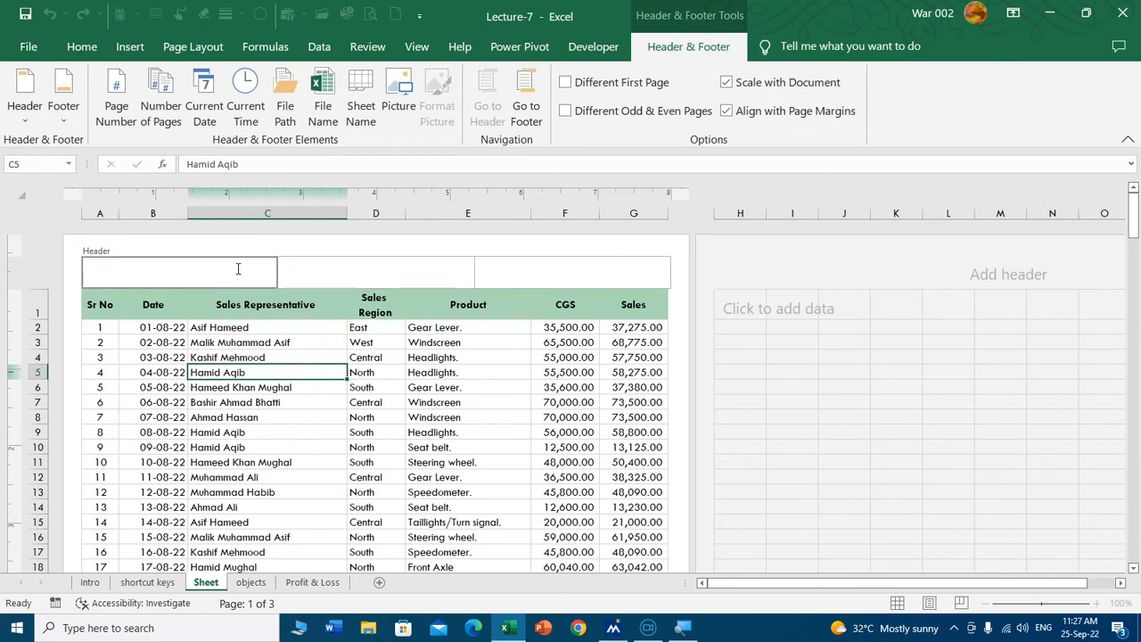
pyautogui.click(577, 285)
pyautogui.click(403, 278)
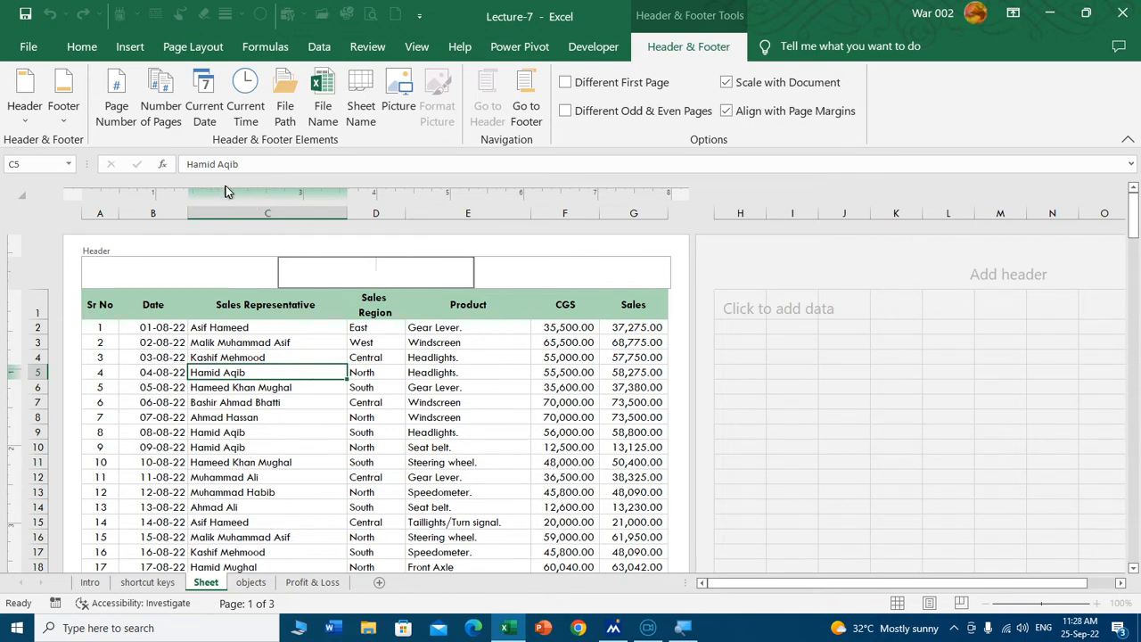
pyautogui.click(324, 114)
# Step: Set the left header section to &[Page] of &[Pages] and move to the right header section
pyautogui.click(214, 280)
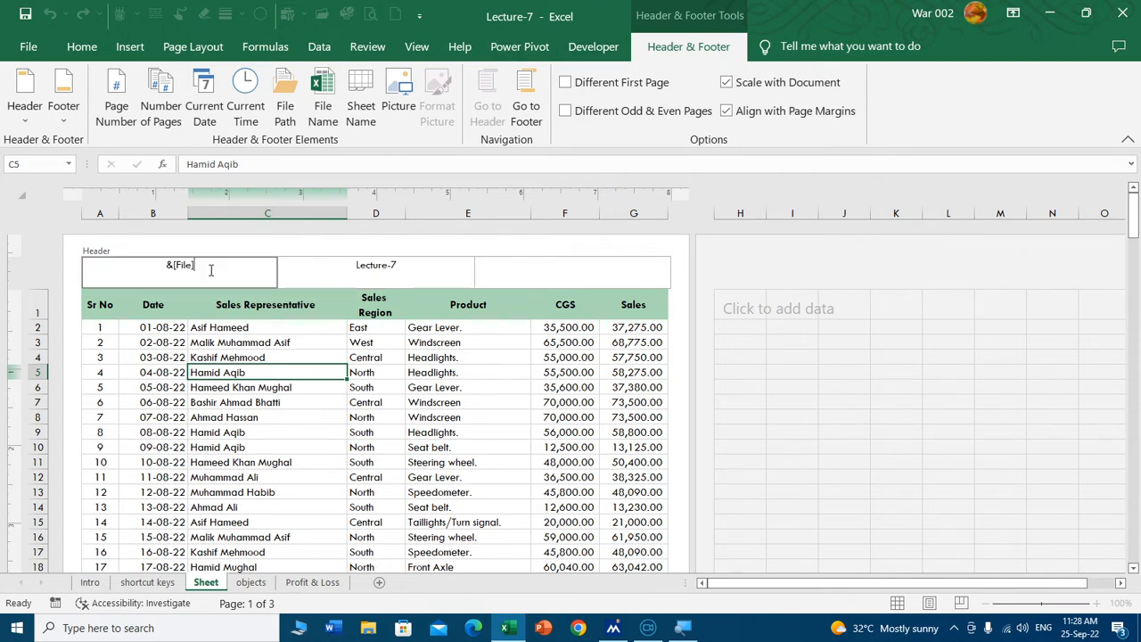
pyautogui.click(117, 107)
pyautogui.write('of')
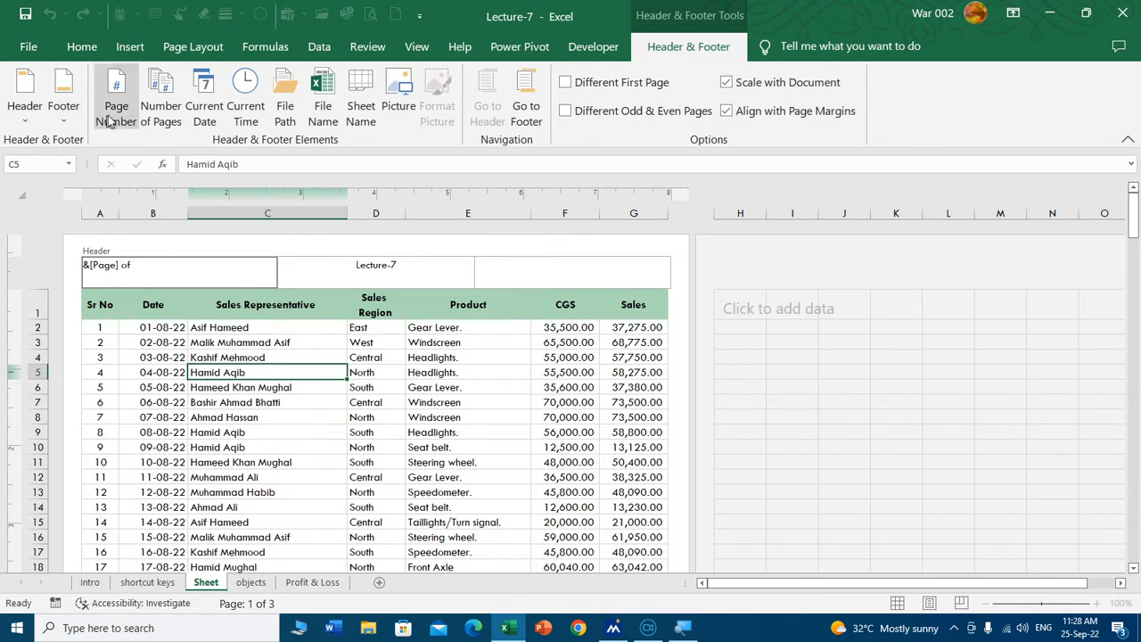
pyautogui.click(156, 98)
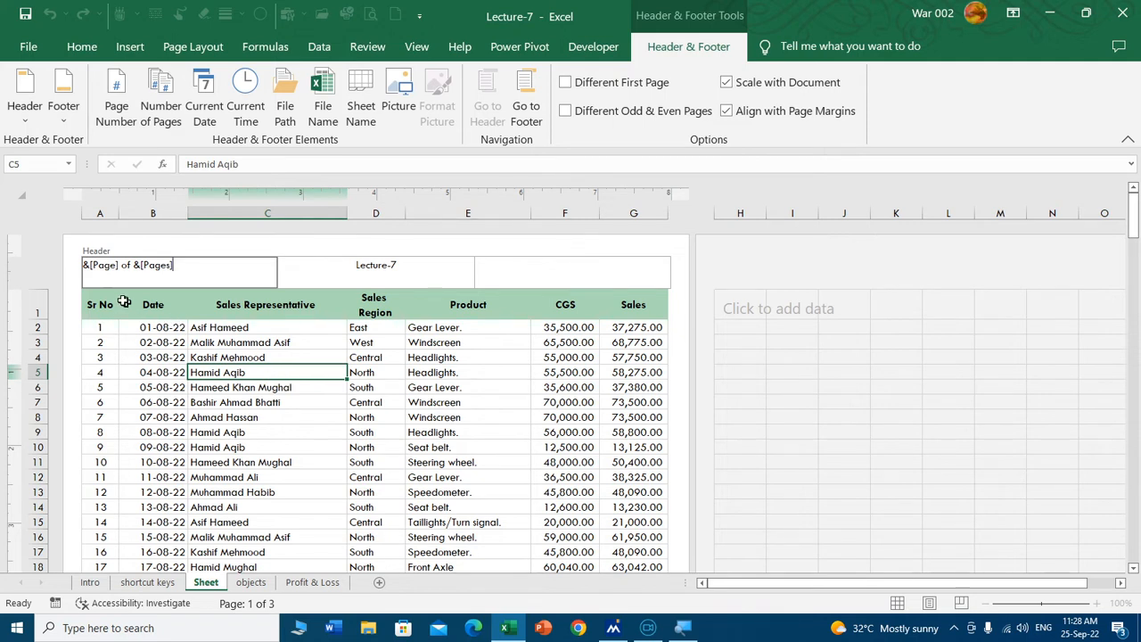
pyautogui.click(552, 277)
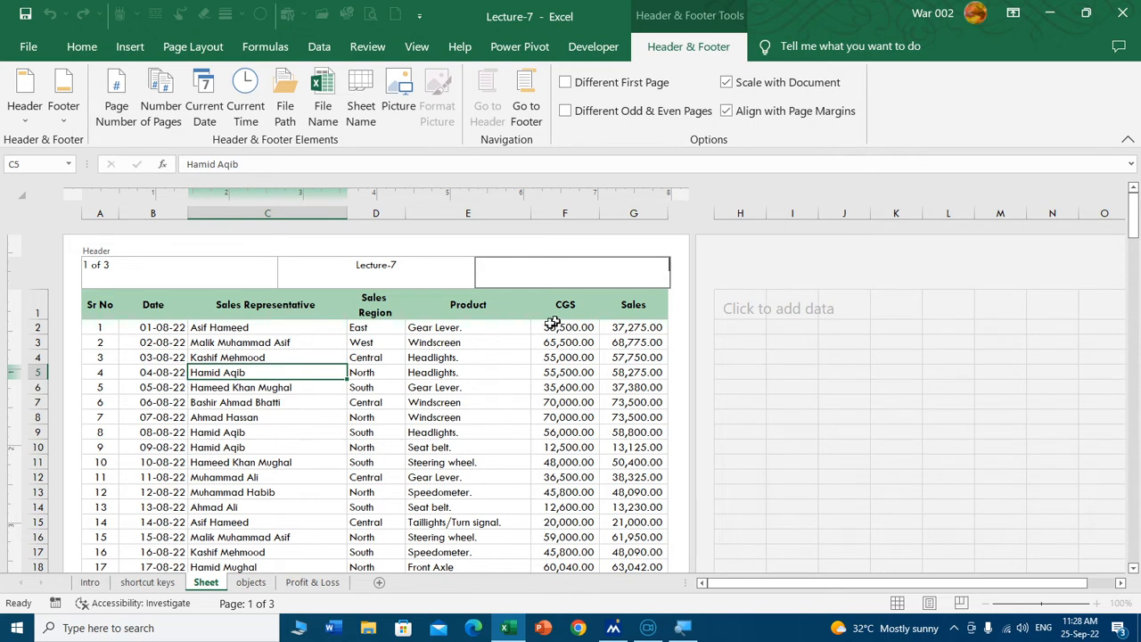
# Step: Insert the current time followed by the current date in the right header section and leave the header
pyautogui.click(247, 98)
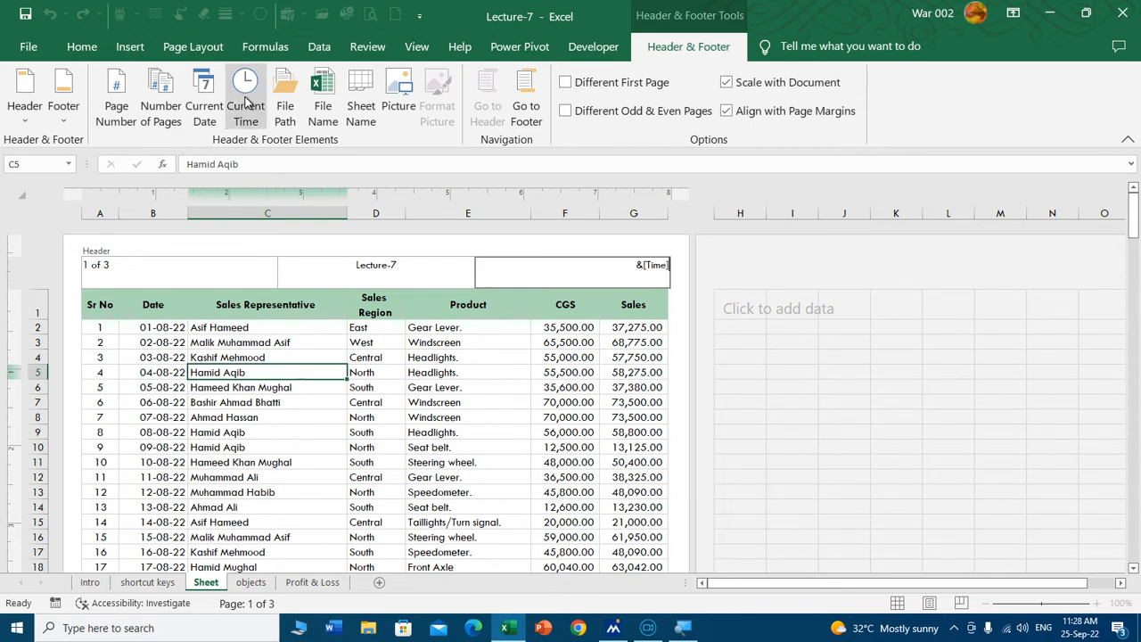
pyautogui.click(205, 105)
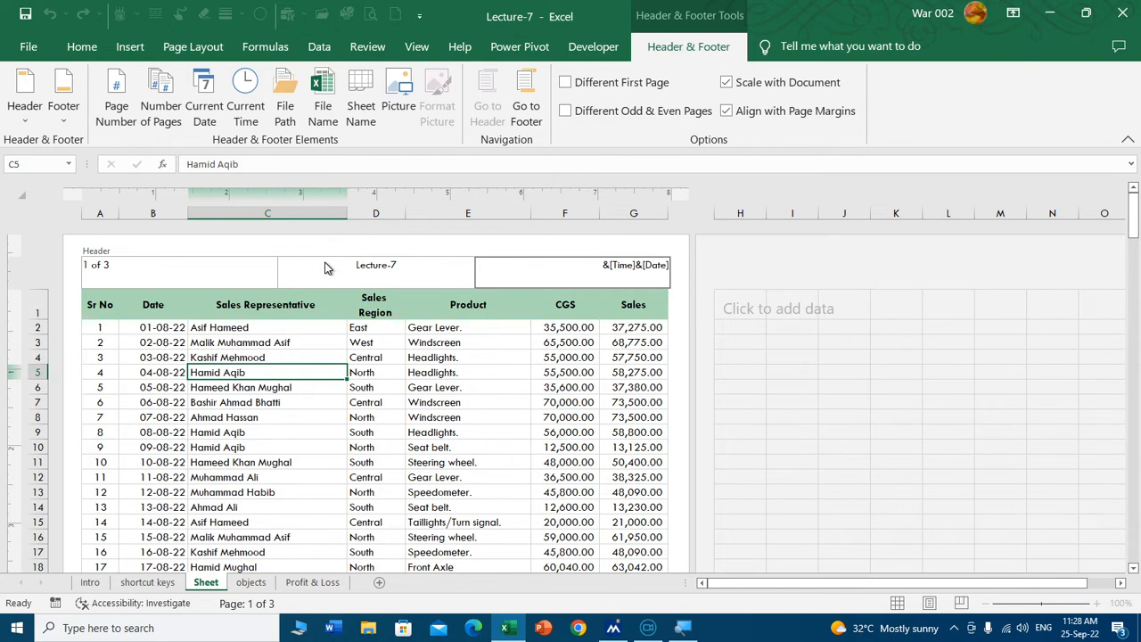
pyautogui.click(340, 430)
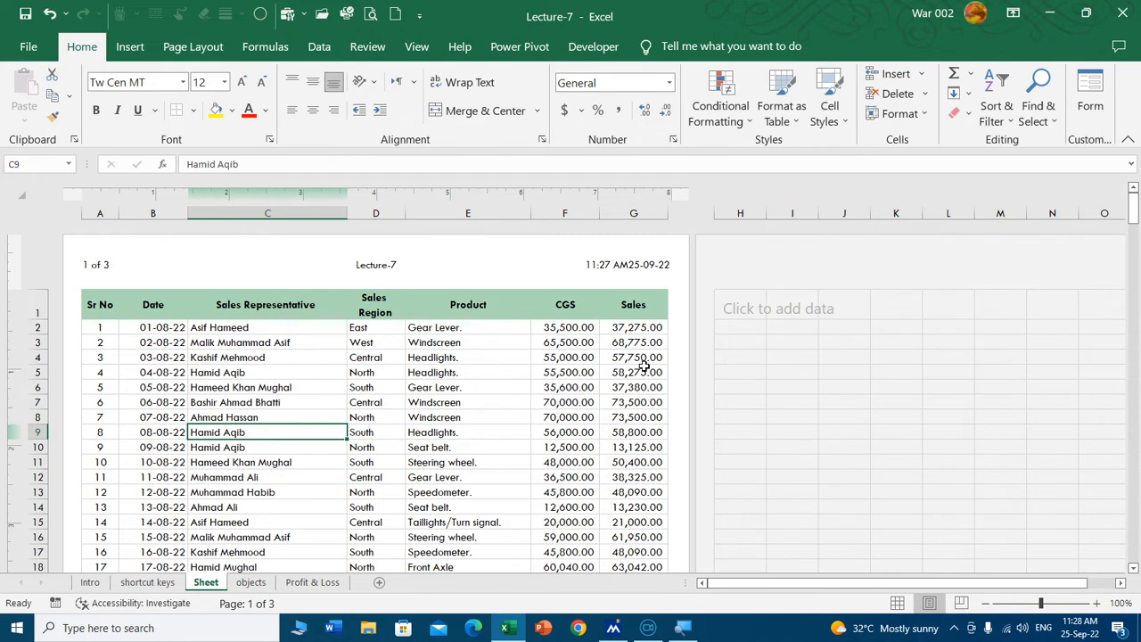
# Step: Check the header on all three pages in the print preview and return to the sheet
pyautogui.hotkey('ctrl', 'p')
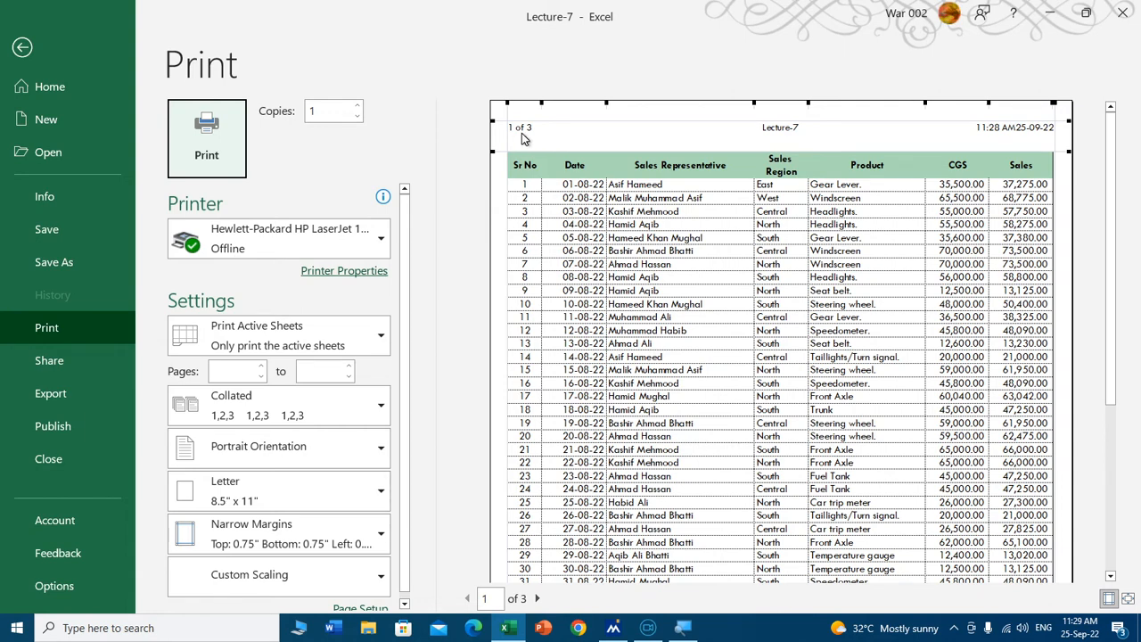
pyautogui.click(537, 599)
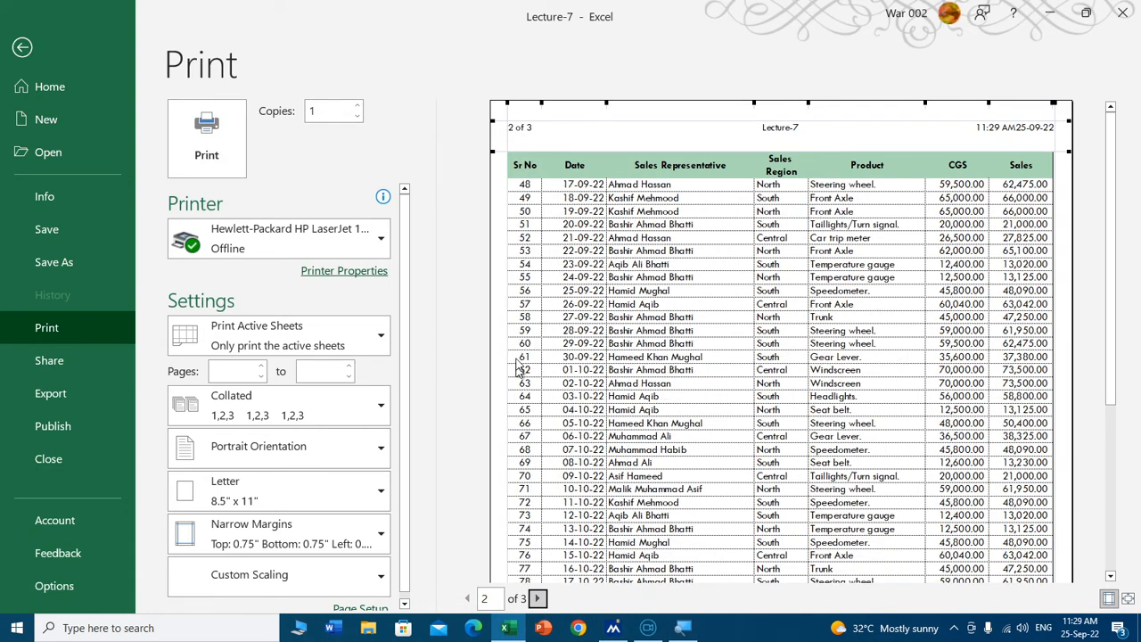
pyautogui.click(537, 599)
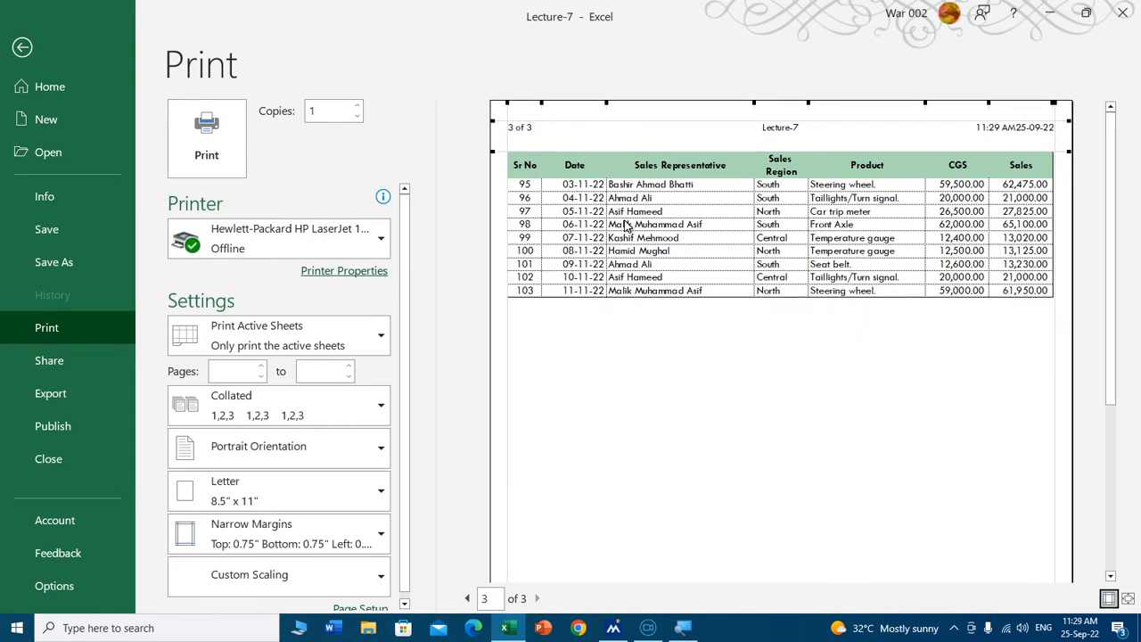
pyautogui.press('Escape')
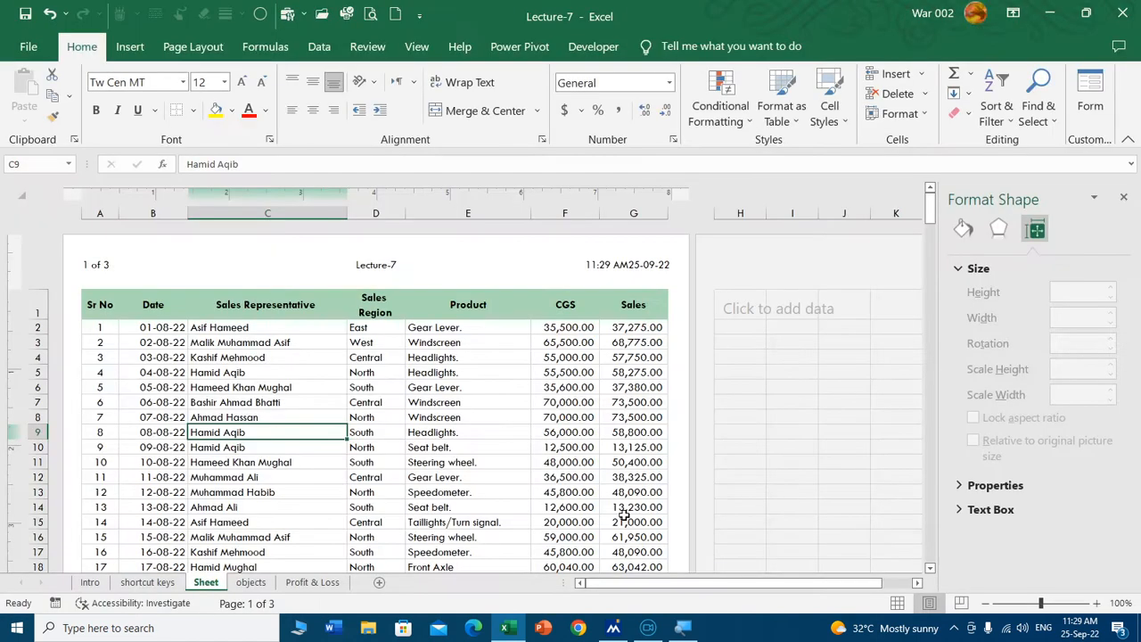
pyautogui.click(333, 272)
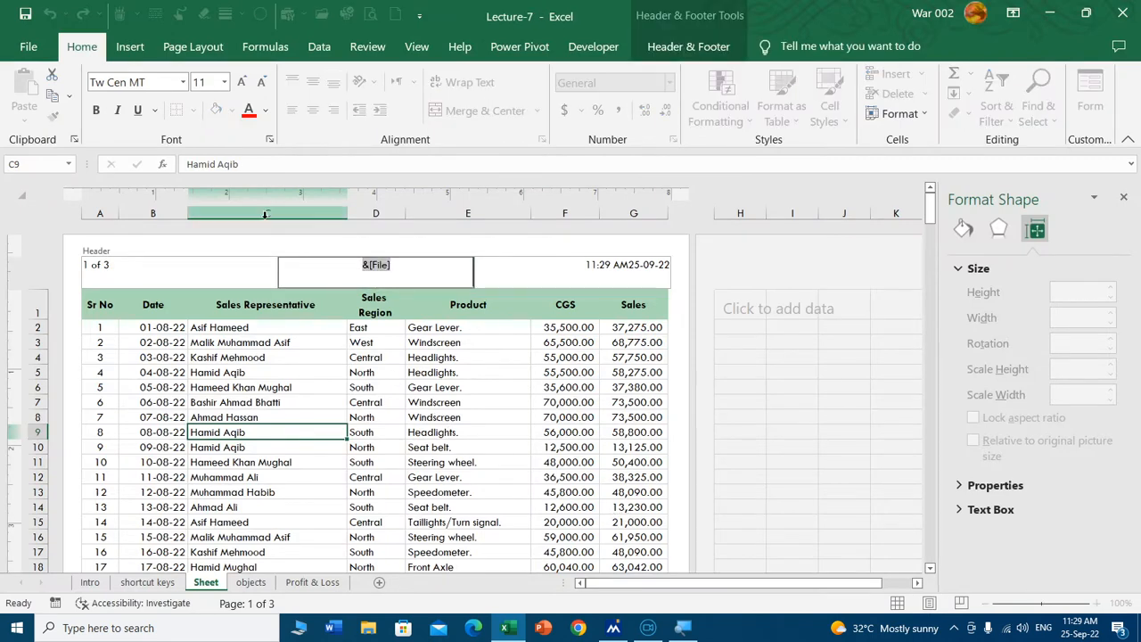
pyautogui.click(676, 49)
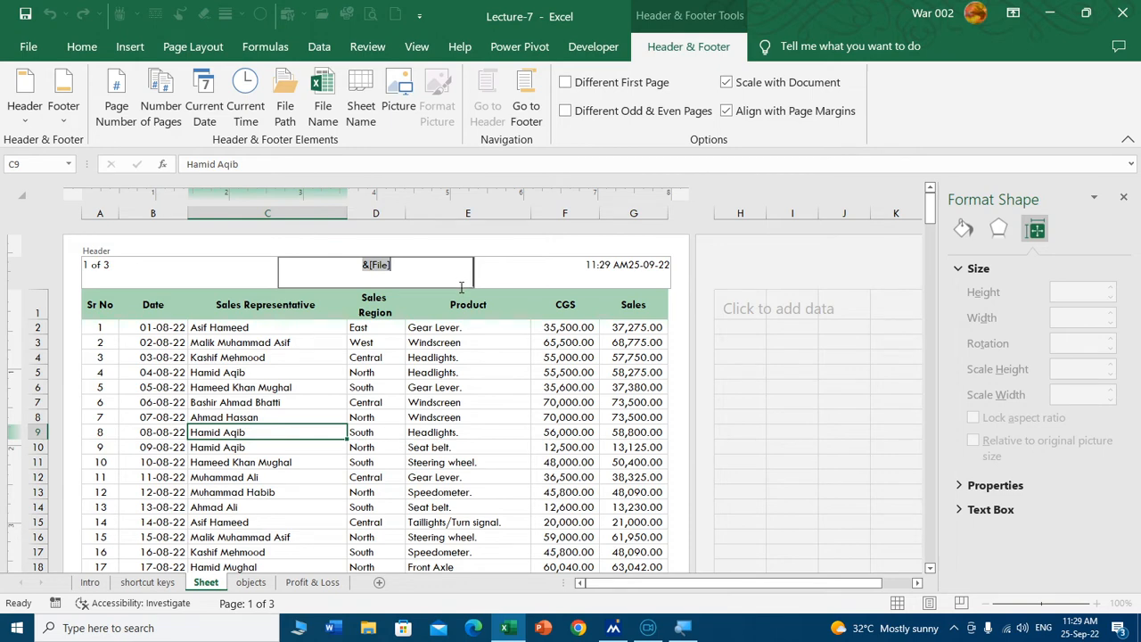
pyautogui.click(583, 264)
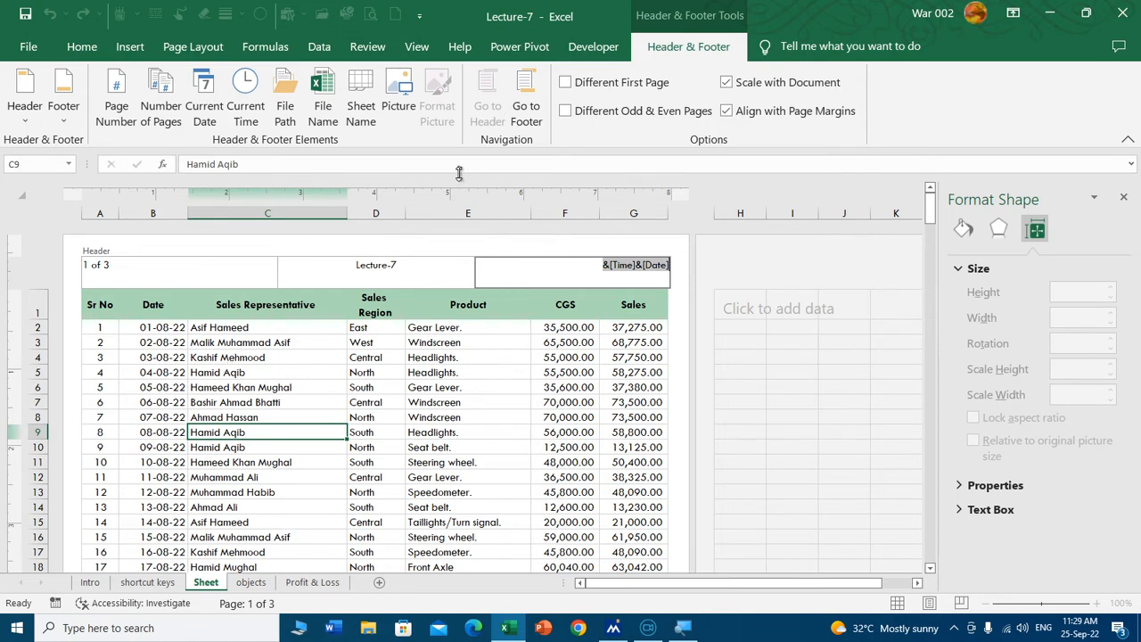
pyautogui.click(399, 92)
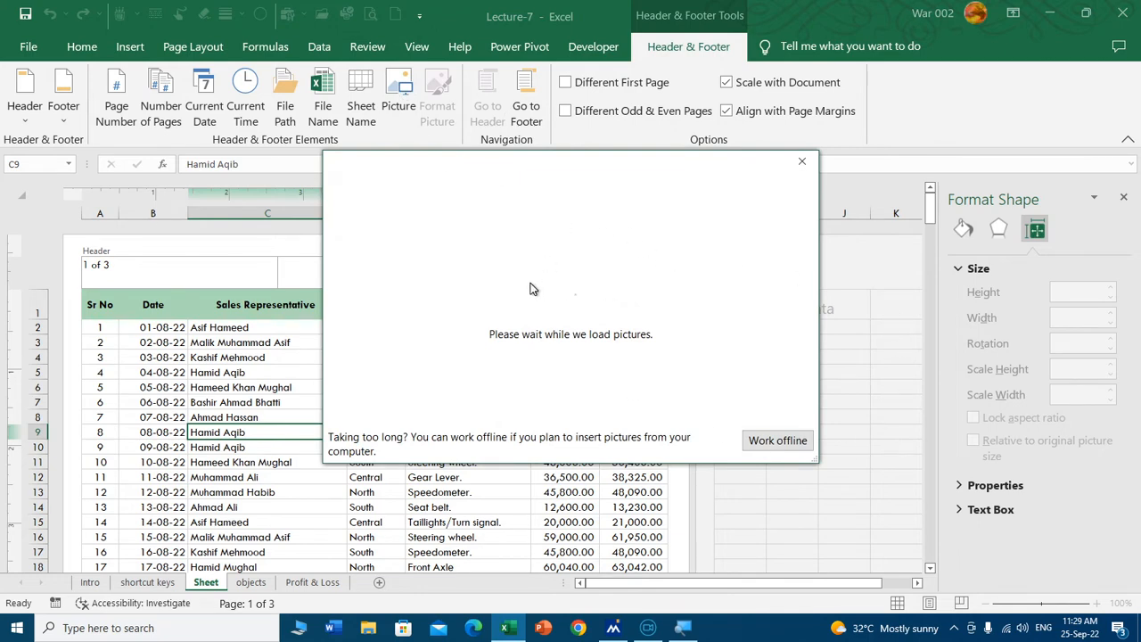
pyautogui.click(802, 161)
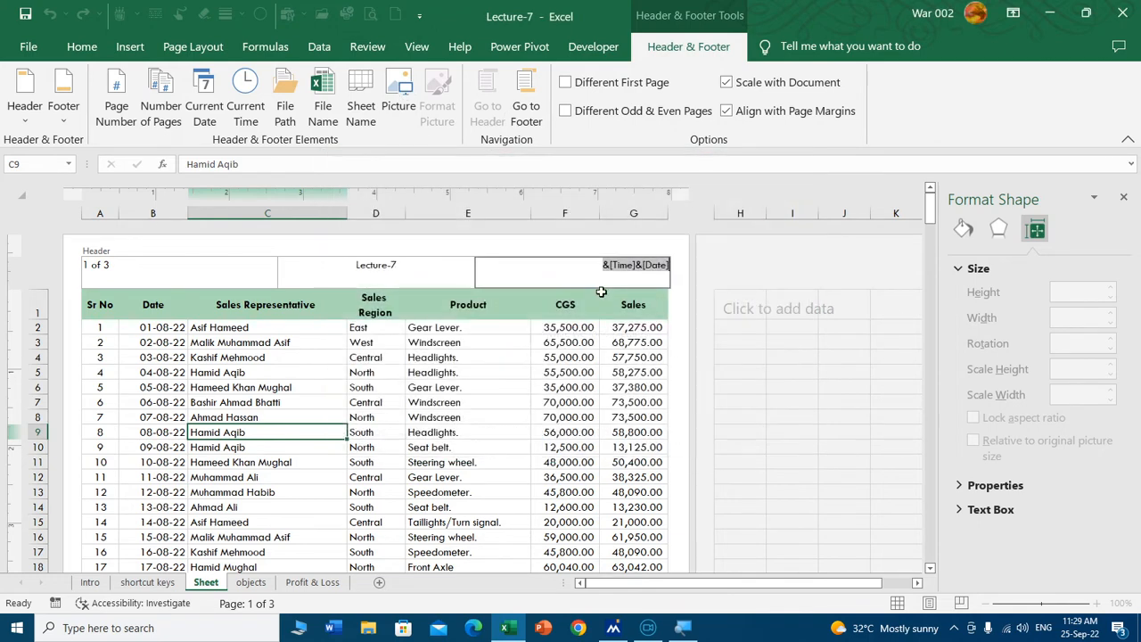
# Step: Close the Format Shape pane and replace the centre header content with the sheet name
pyautogui.click(1123, 197)
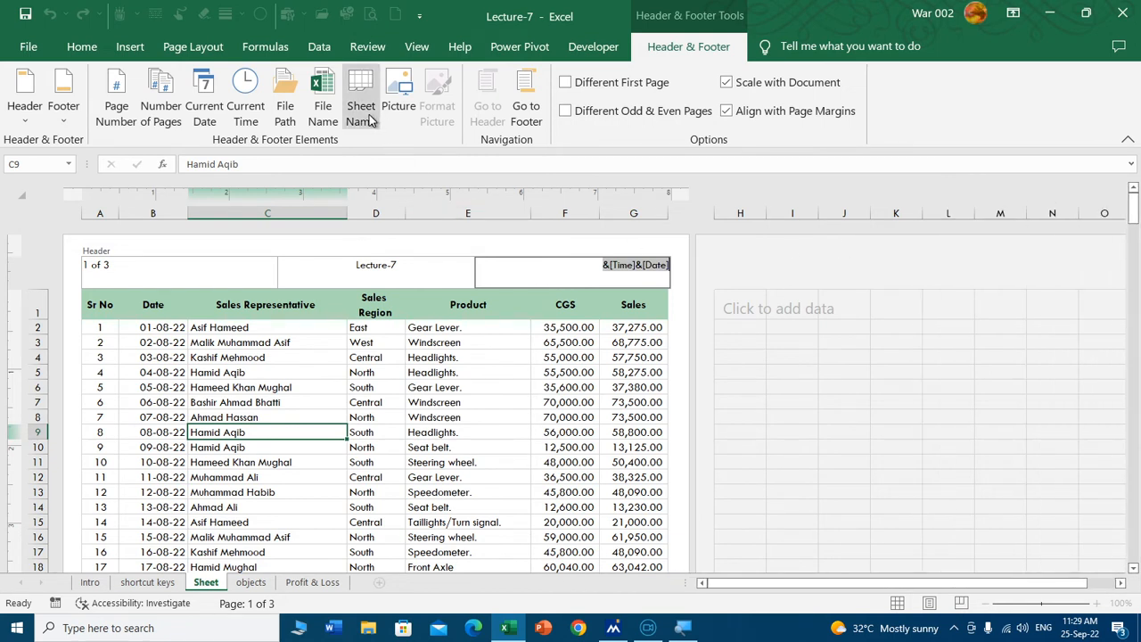
pyautogui.click(376, 265)
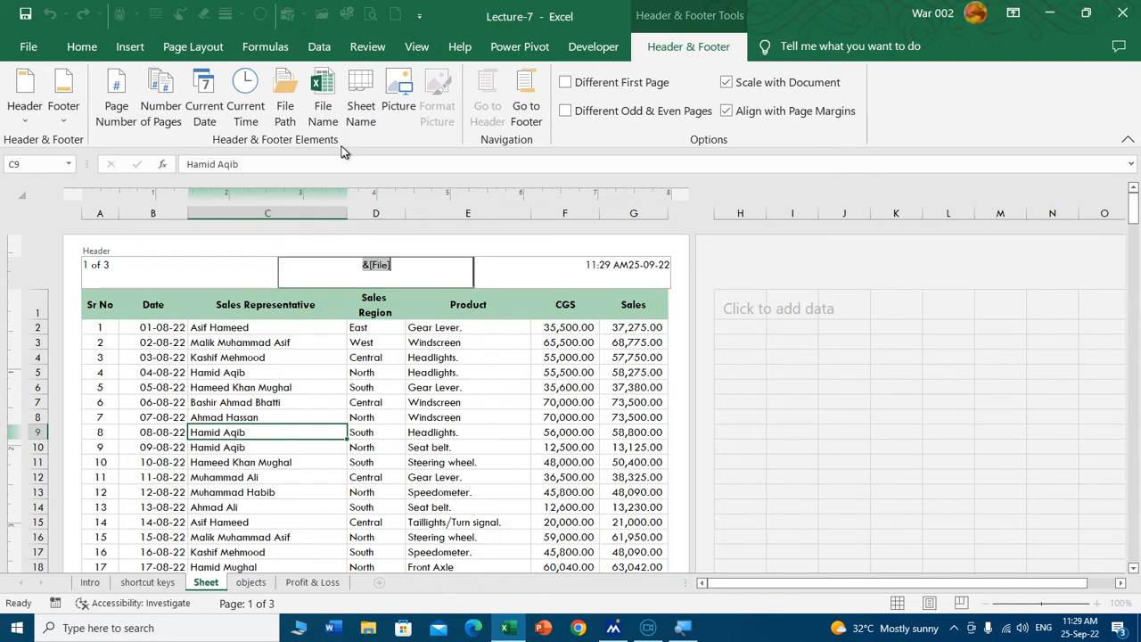
pyautogui.click(324, 107)
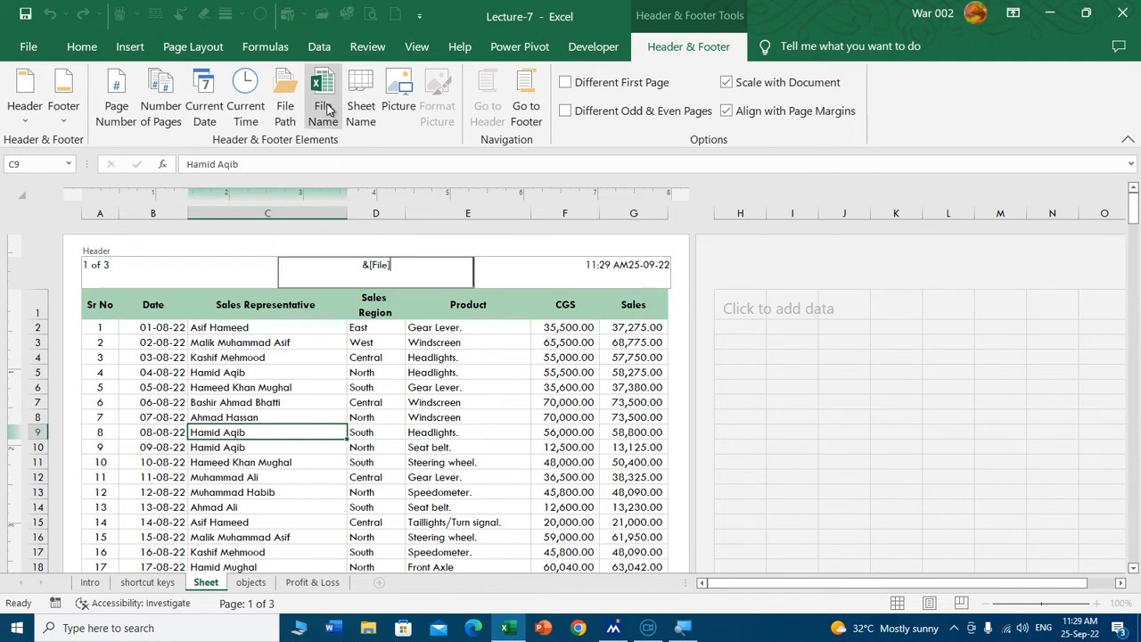
pyautogui.moveTo(397, 266); pyautogui.dragTo(360, 264)
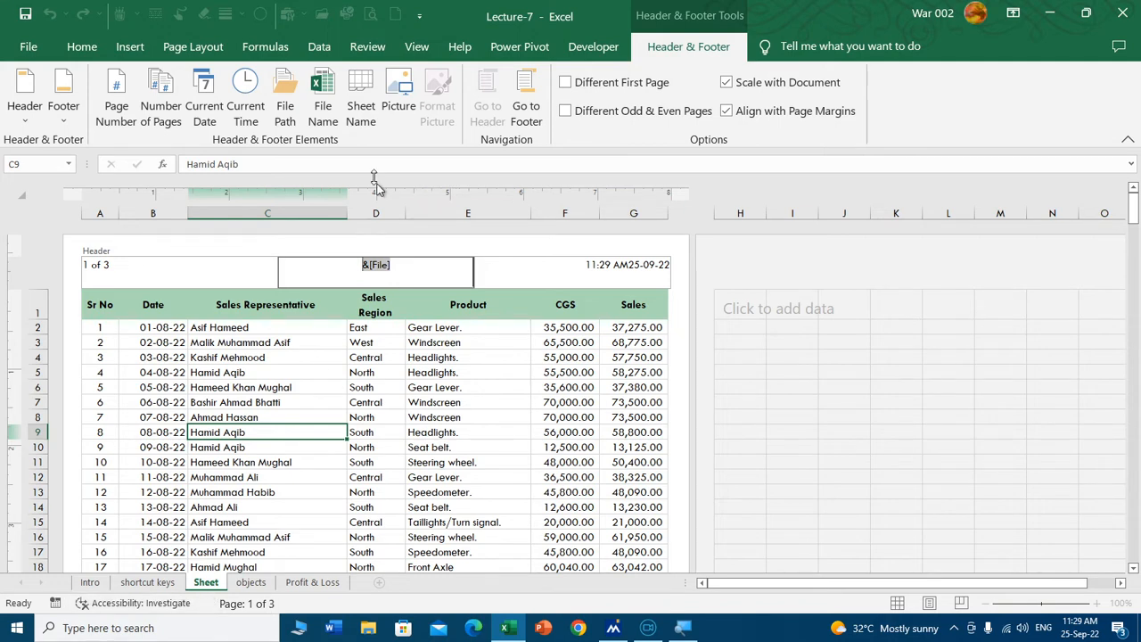
pyautogui.click(361, 99)
pyautogui.click(396, 381)
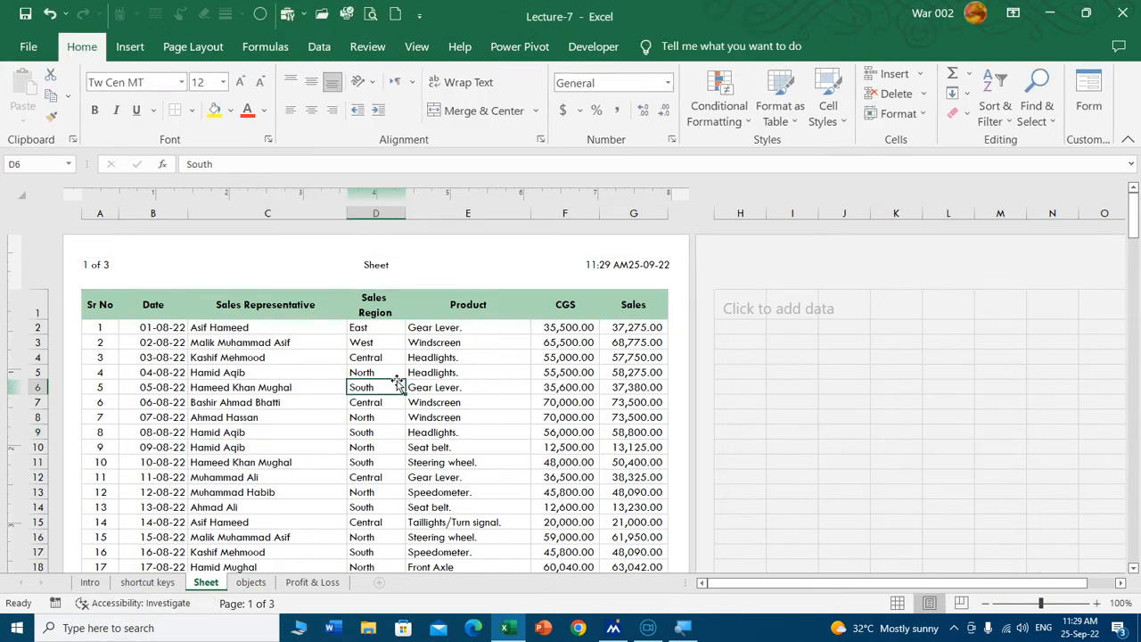
# Step: Replace the centre header content with the file name followed by the file path
pyautogui.click(391, 265)
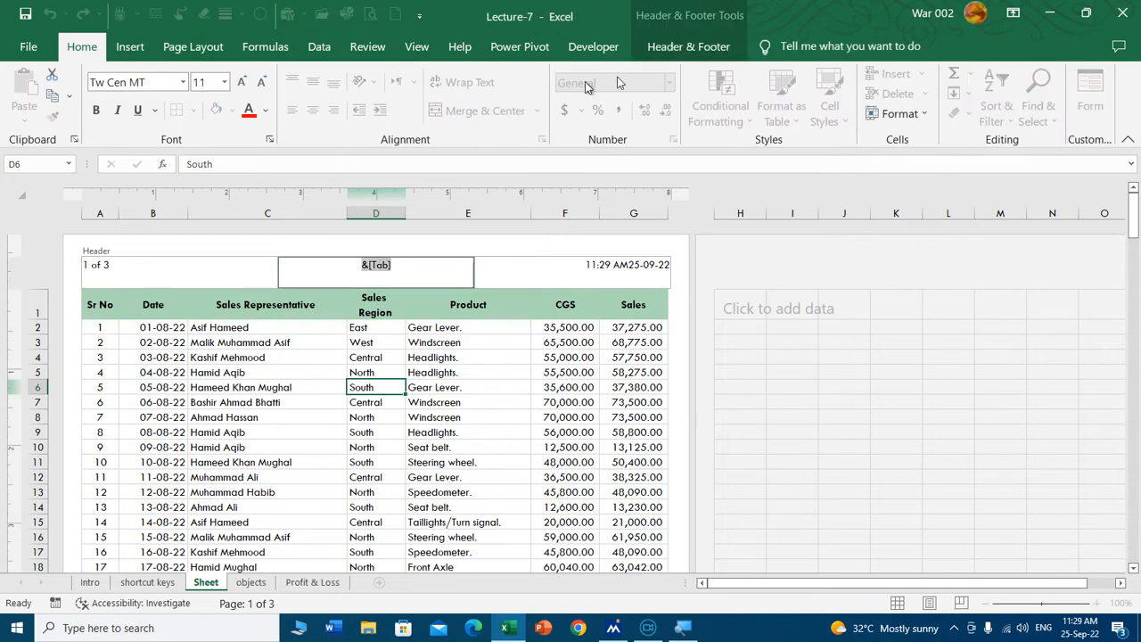
pyautogui.click(685, 49)
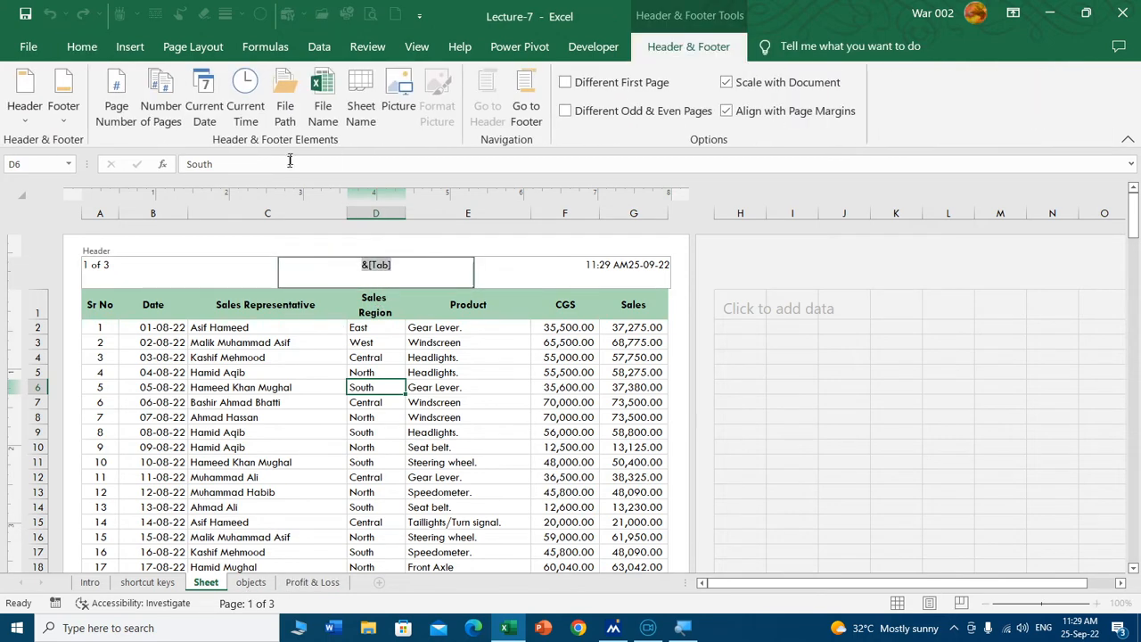
pyautogui.click(323, 114)
pyautogui.click(286, 99)
pyautogui.click(326, 507)
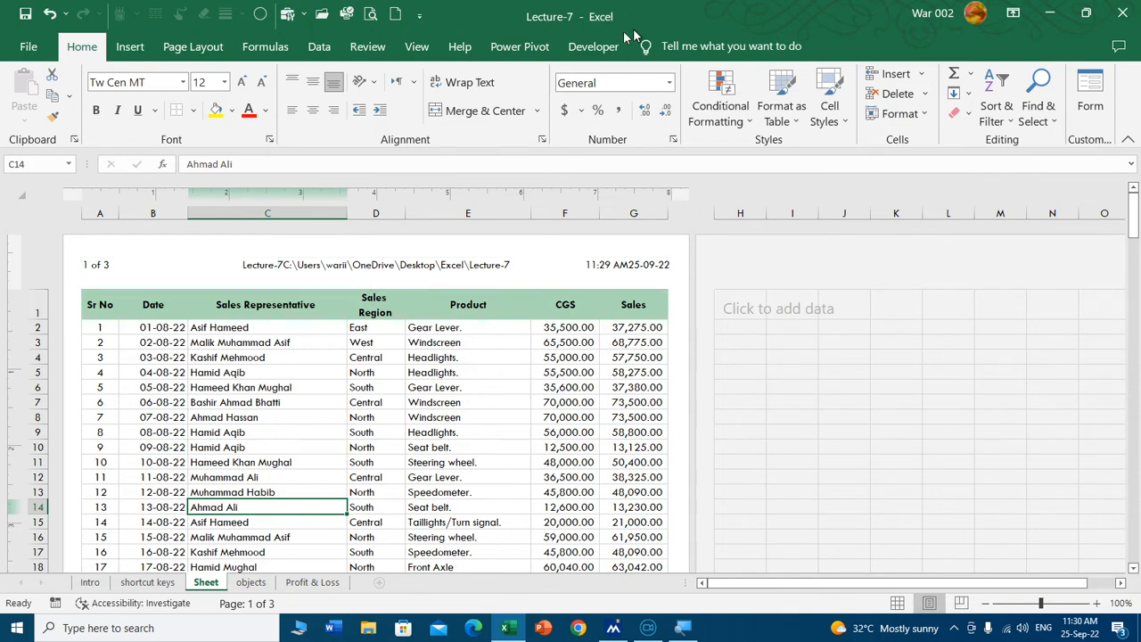
# Step: Replace the file name and path codes in the centre header section with the sheet name
pyautogui.click(362, 268)
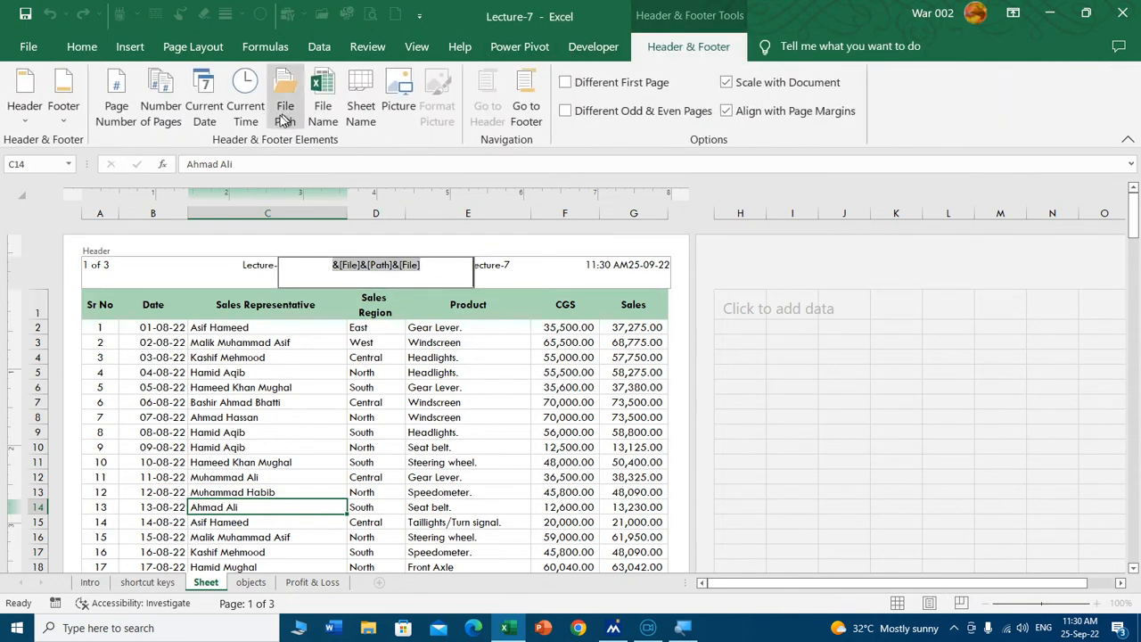
pyautogui.click(354, 124)
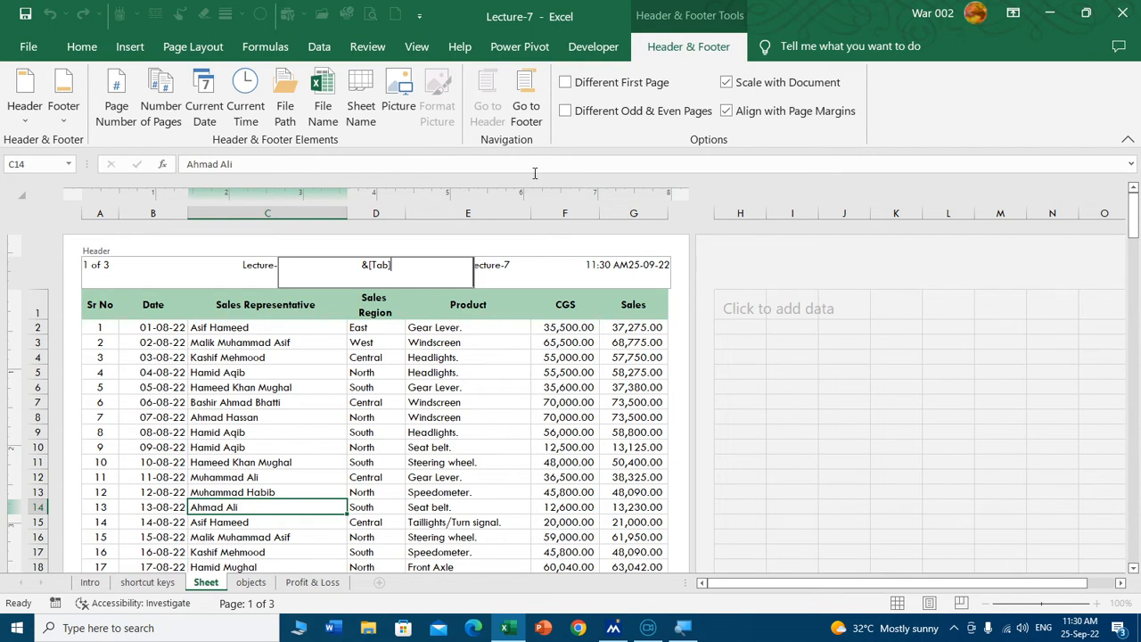
pyautogui.click(464, 371)
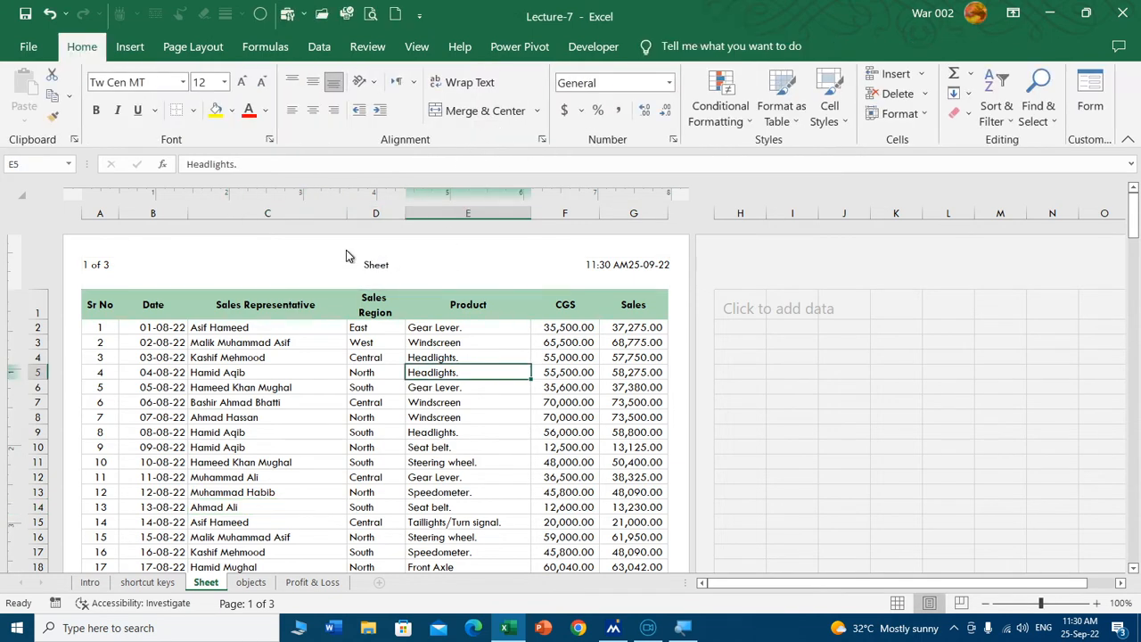
# Step: Replace the sheet name code in the centre header section with the file name
pyautogui.click(369, 266)
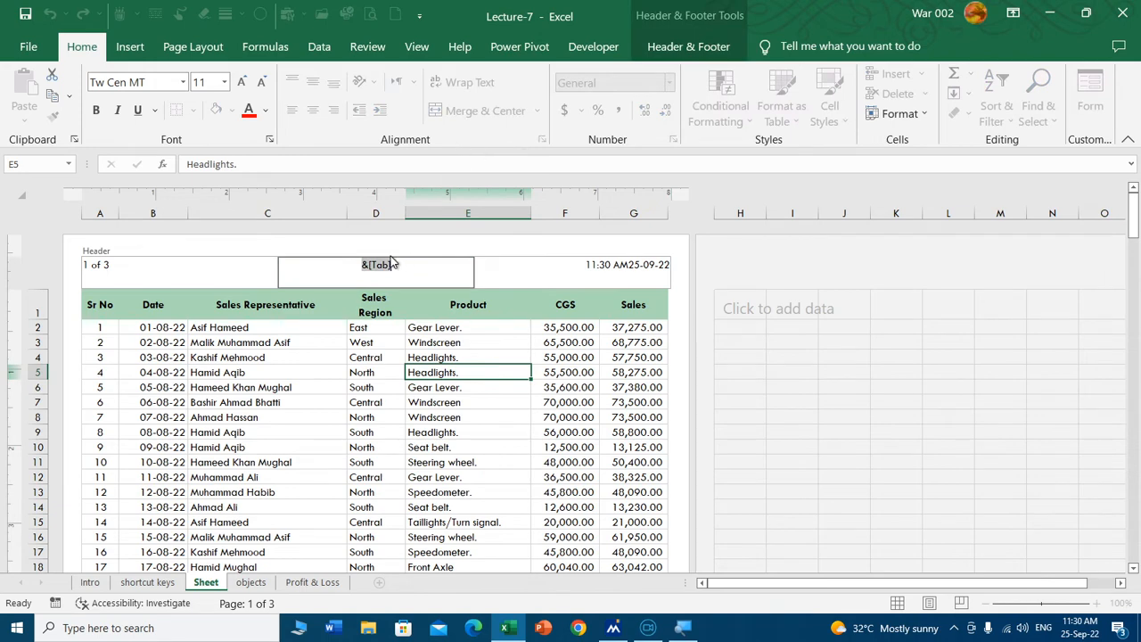
pyautogui.click(687, 49)
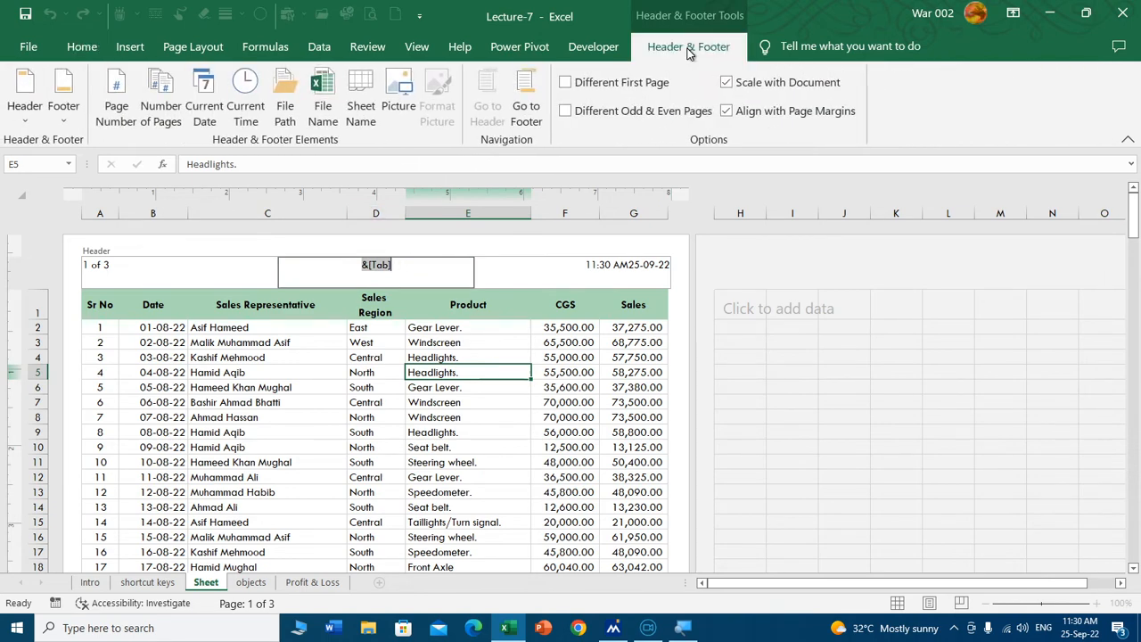
pyautogui.click(323, 100)
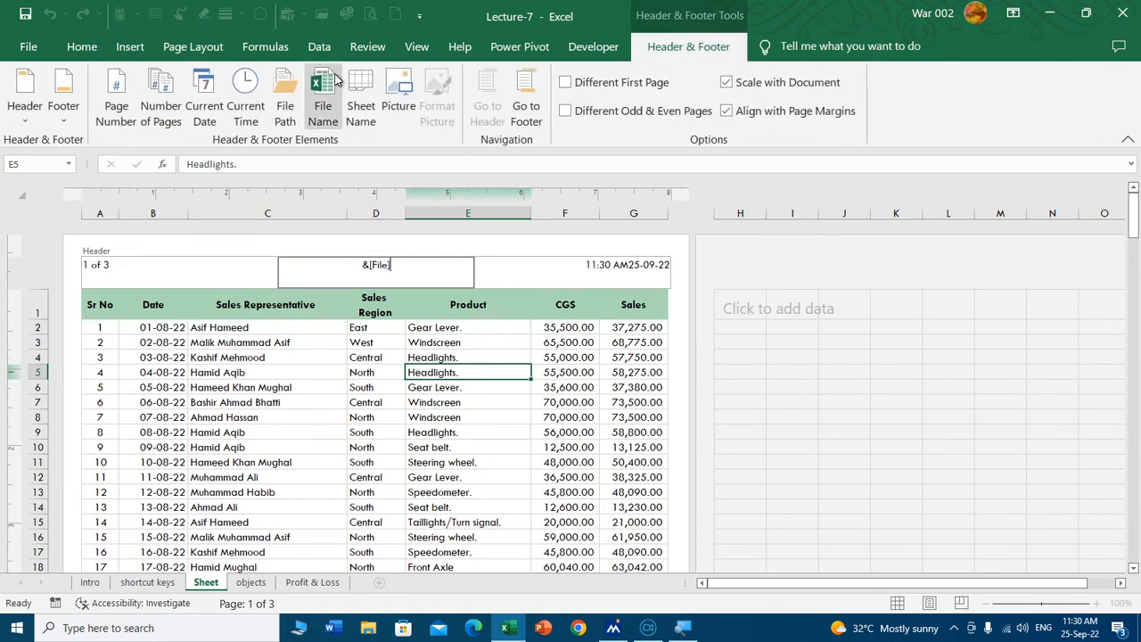
# Step: Add the text TH Studies to the centre footer section, formatted bold at font size 12
pyautogui.click(526, 114)
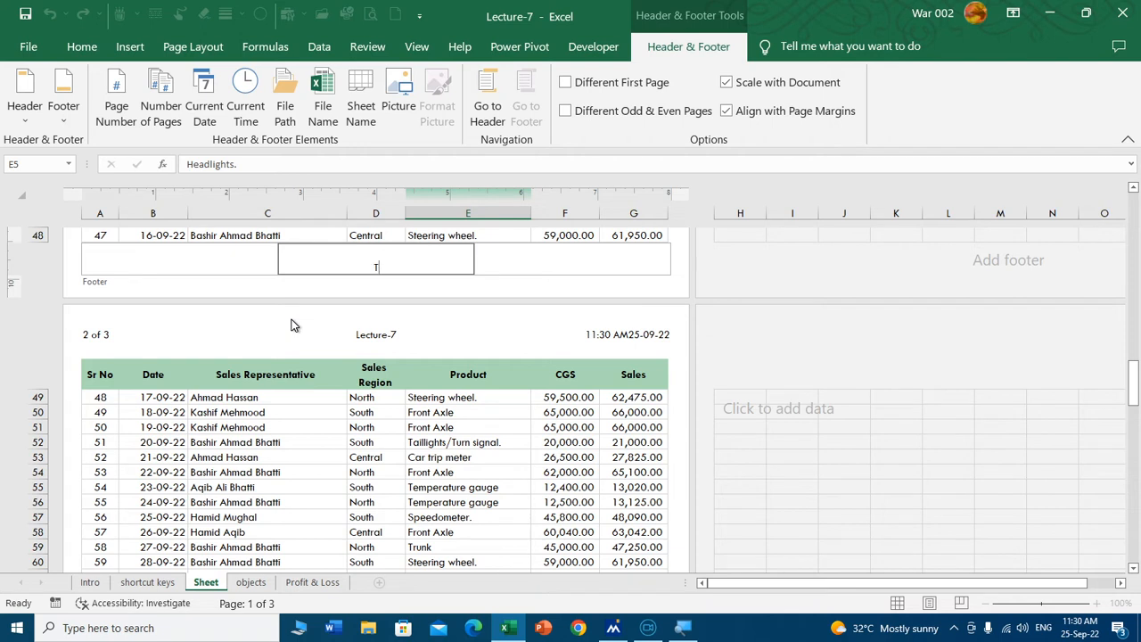
pyautogui.write('TH Studies')
pyautogui.moveTo(402, 268); pyautogui.dragTo(351, 268)
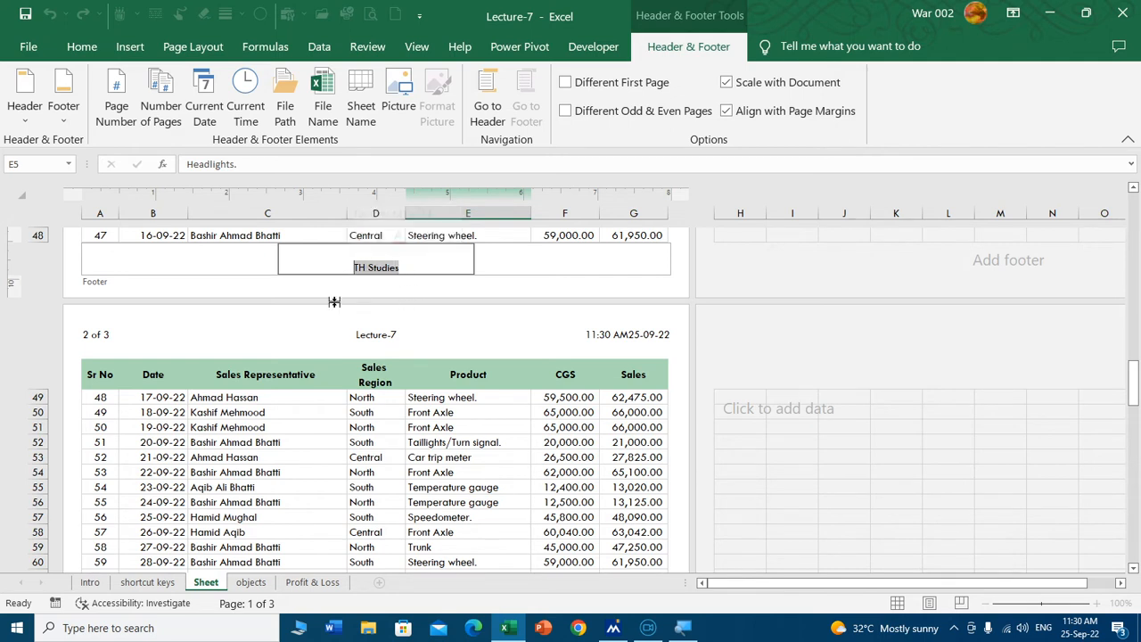
pyautogui.click(82, 47)
pyautogui.click(96, 108)
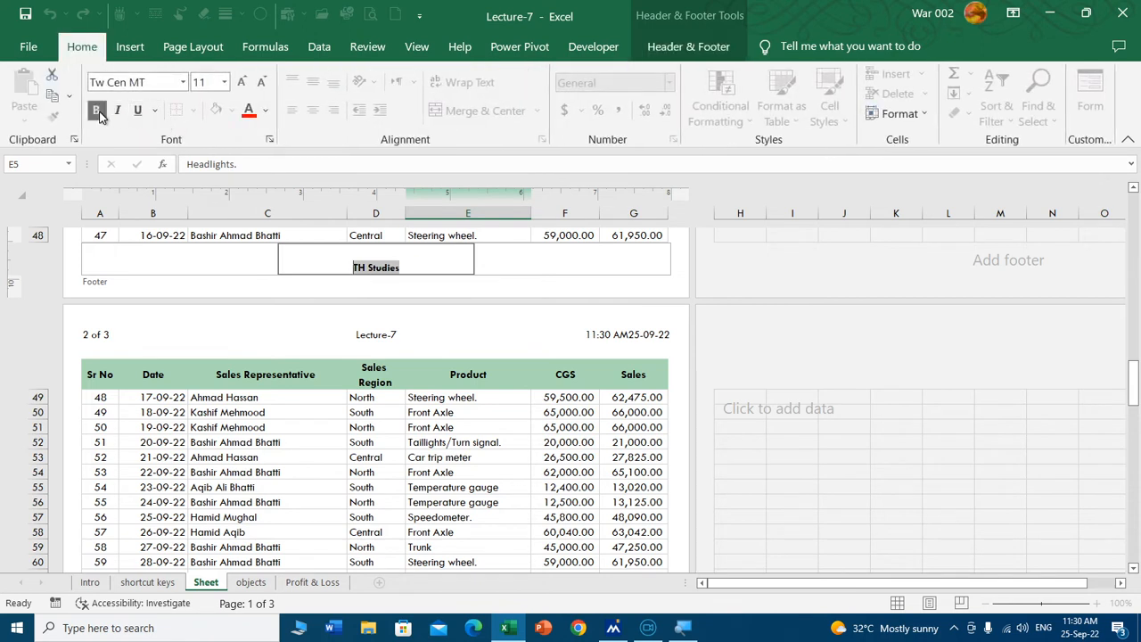
pyautogui.click(241, 83)
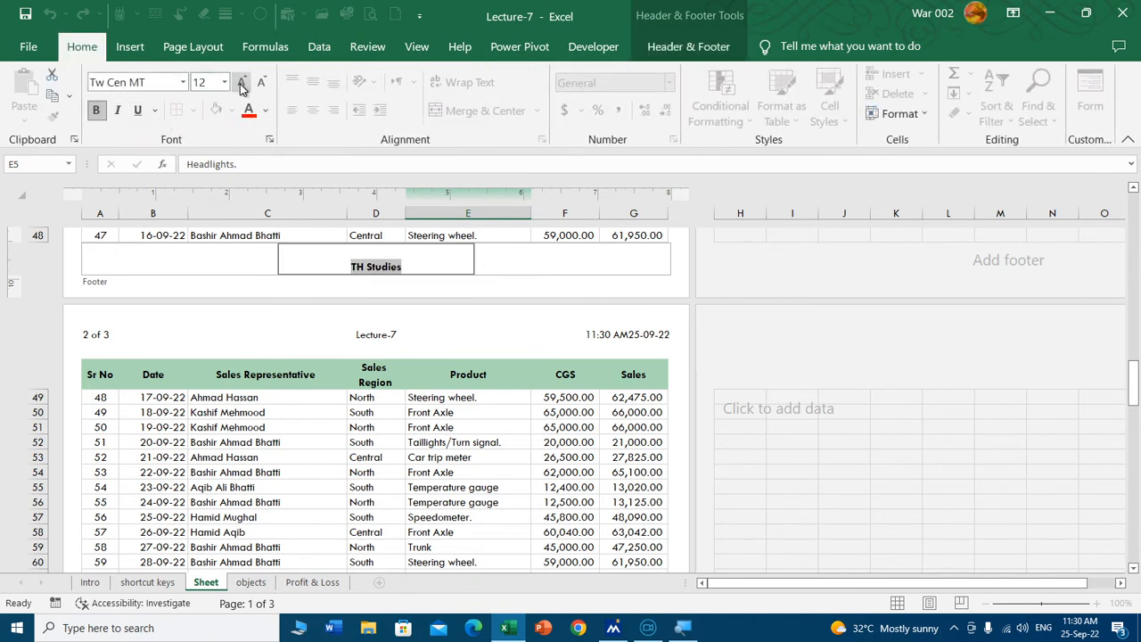
pyautogui.click(333, 315)
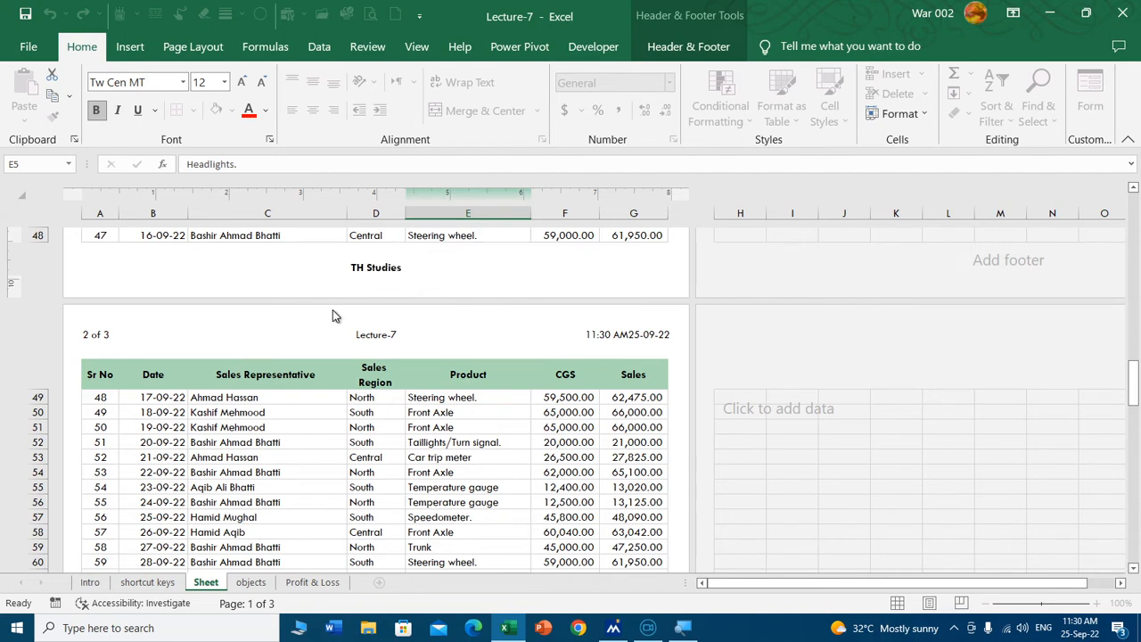
pyautogui.click(400, 471)
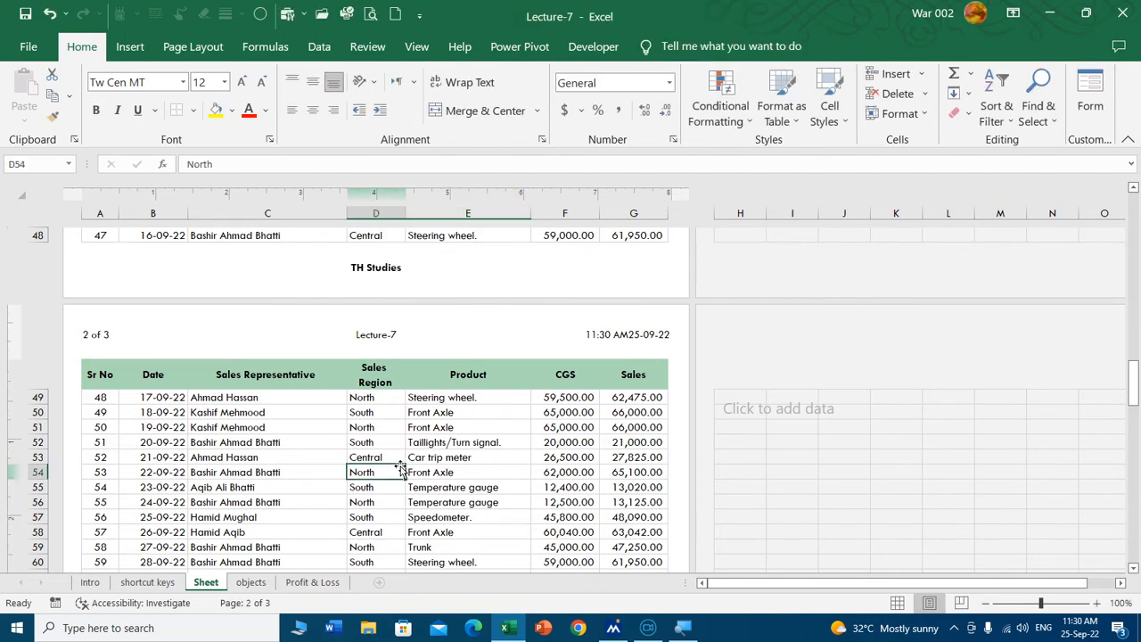
# Step: Check the footer at the end of page 1 in the print preview
pyautogui.hotkey('ctrl', 'p')
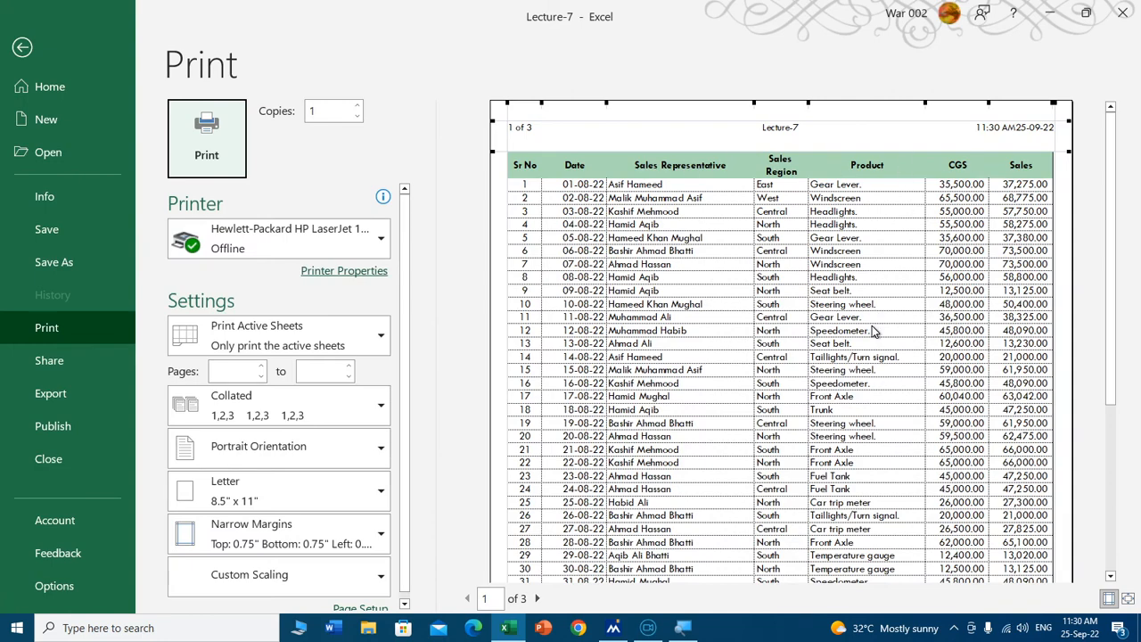
pyautogui.scroll(-1, 874, 329)
pyautogui.scroll(-4, 874, 330)
pyautogui.scroll(-3, 864, 329)
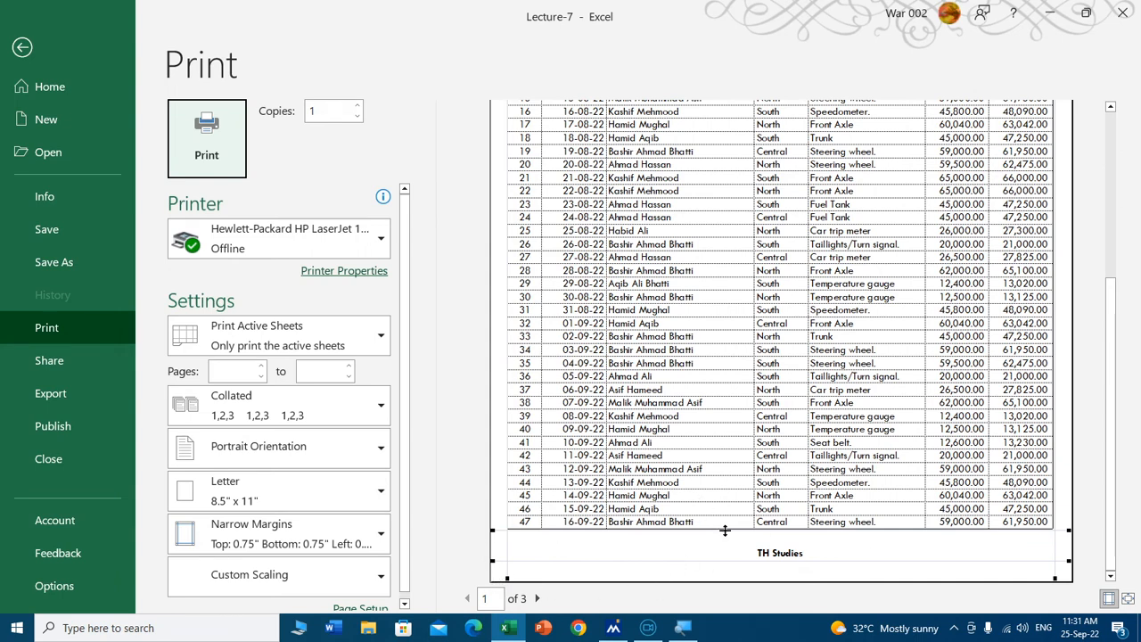
pyautogui.click(778, 557)
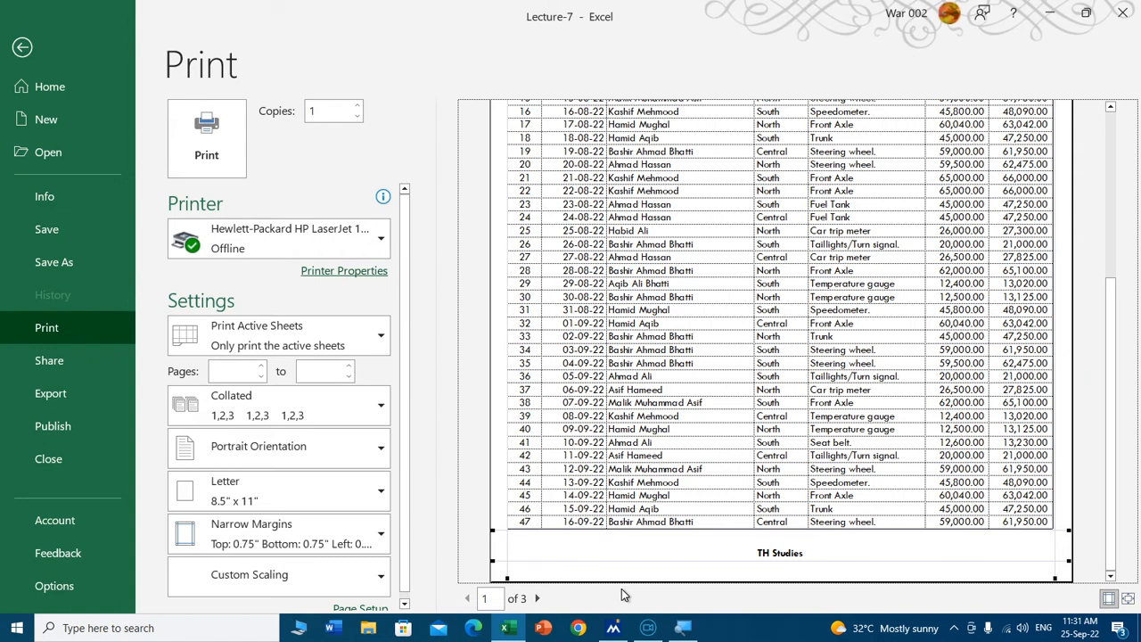
# Step: Set the footer margin to 0.55 in the page setup of the print preview
pyautogui.scroll(-1, 311, 416)
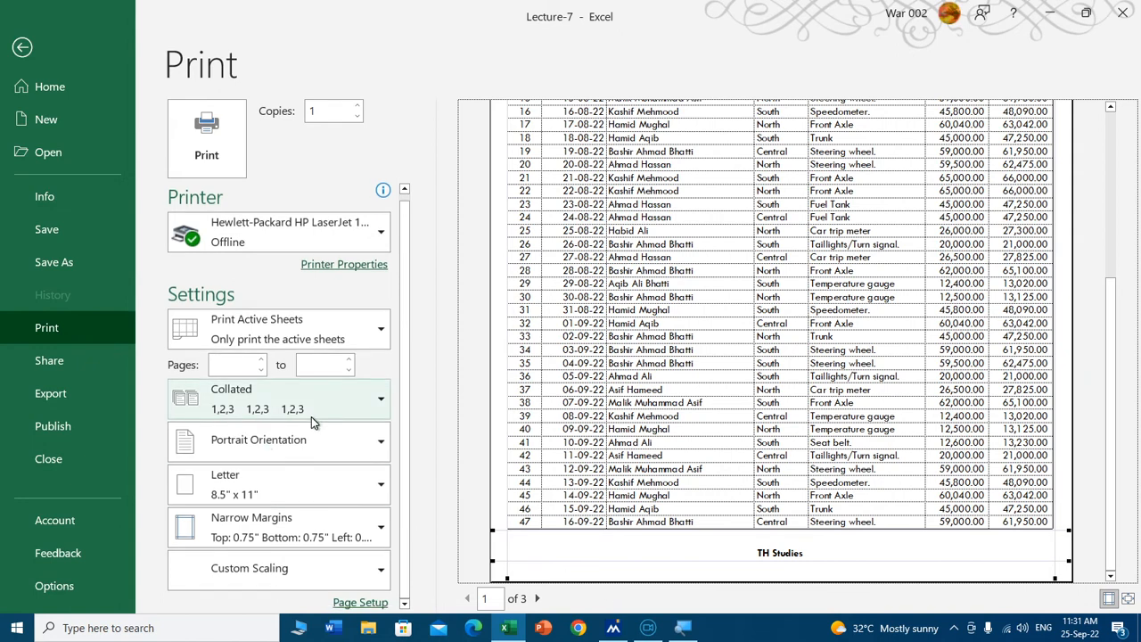
pyautogui.click(360, 603)
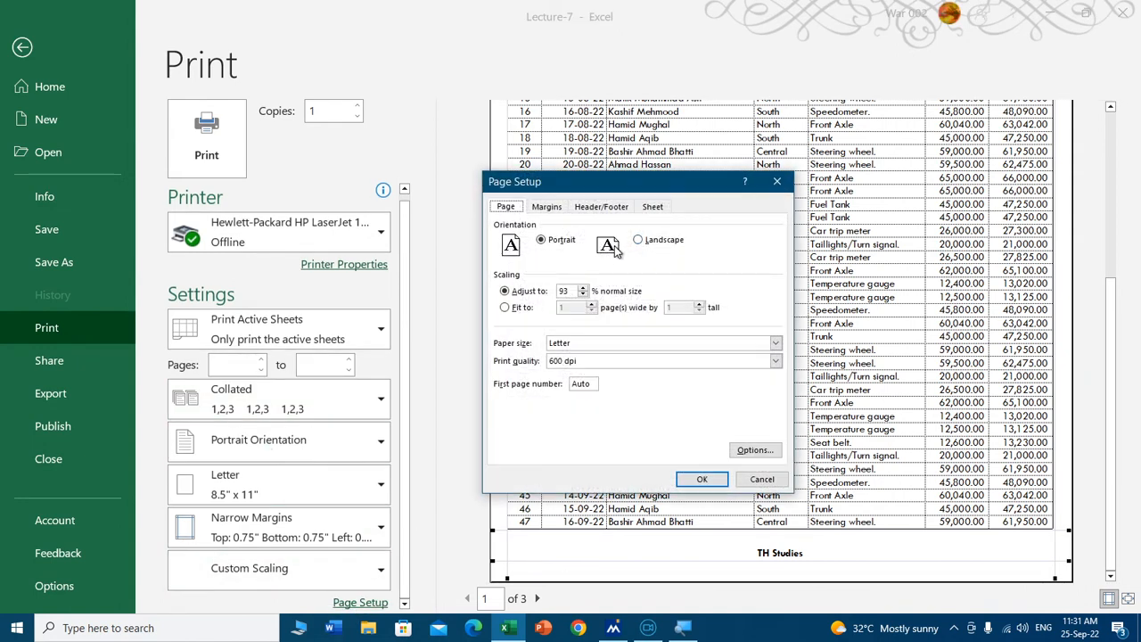
pyautogui.click(613, 208)
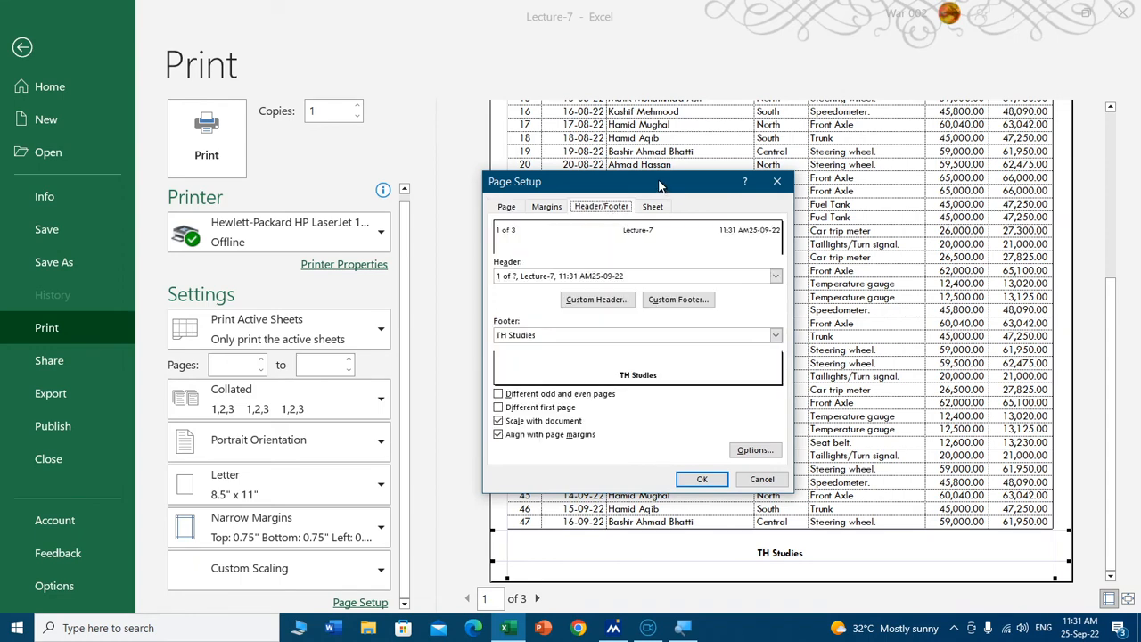
pyautogui.moveTo(659, 186); pyautogui.dragTo(334, 129)
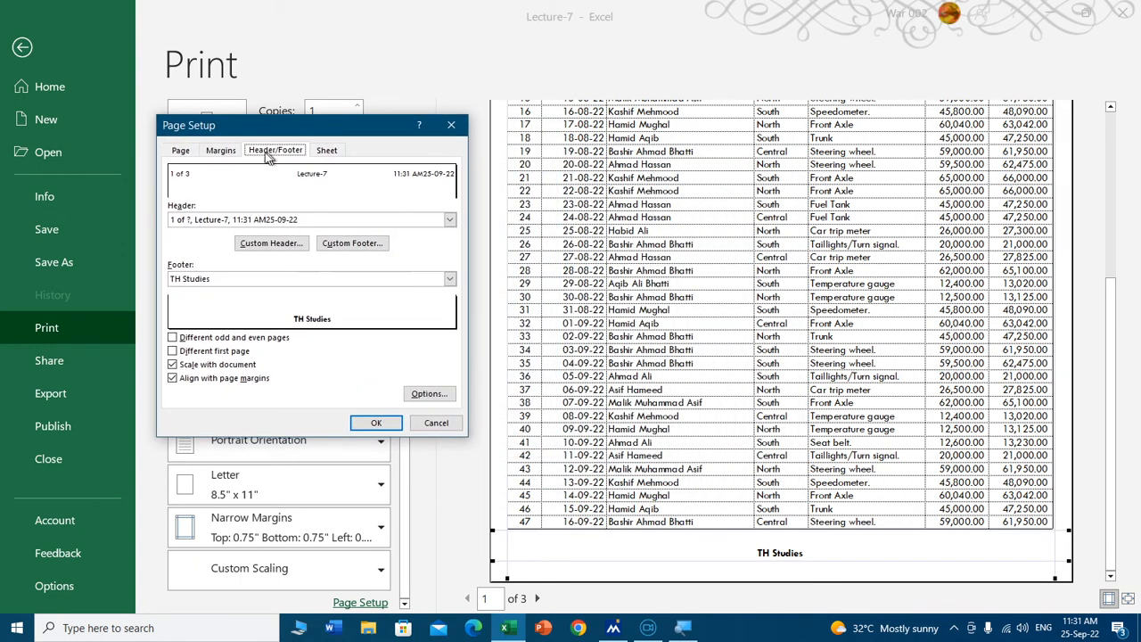
pyautogui.click(222, 150)
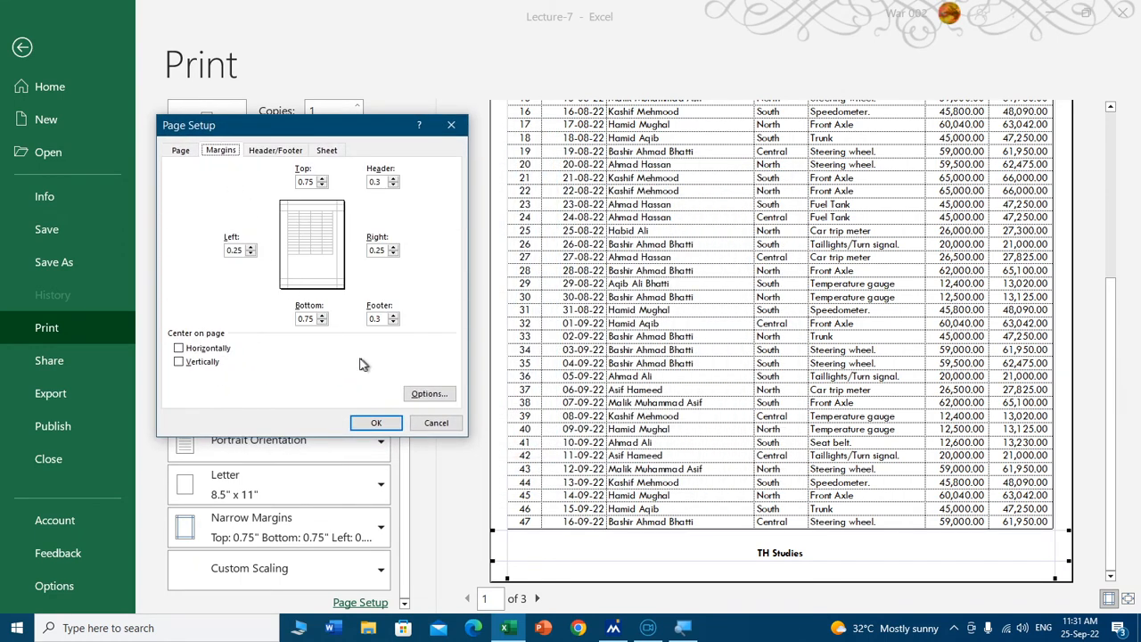
pyautogui.click(394, 315)
pyautogui.click(378, 423)
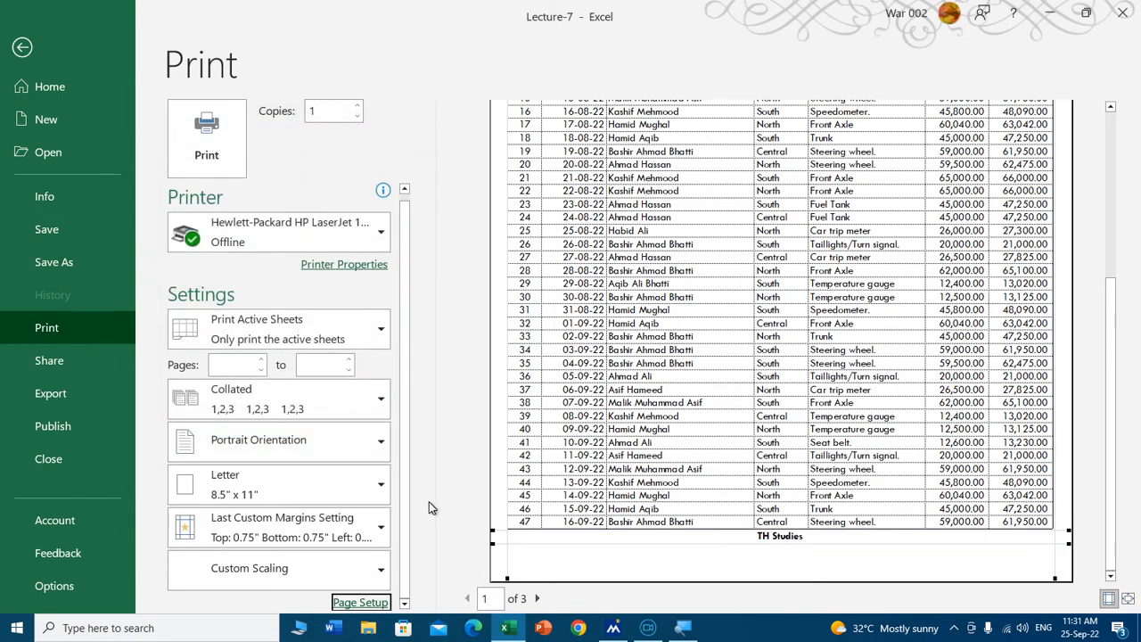
# Step: Set the footer margin to 0.4 in the page setup and check the footer in the print preview
pyautogui.click(360, 602)
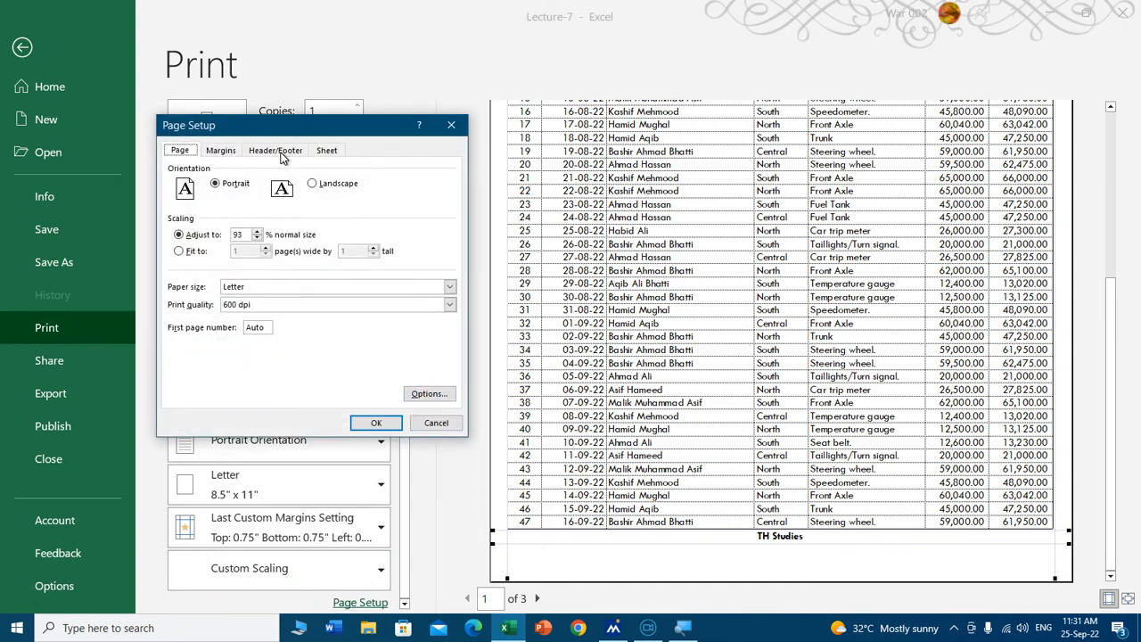
pyautogui.click(278, 152)
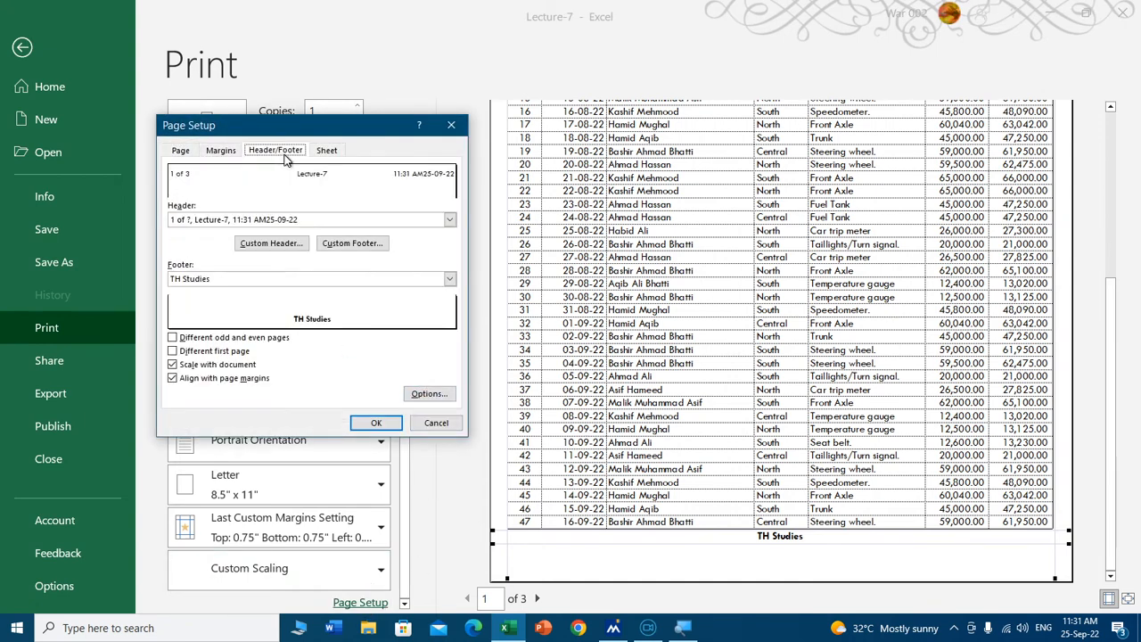
pyautogui.click(222, 151)
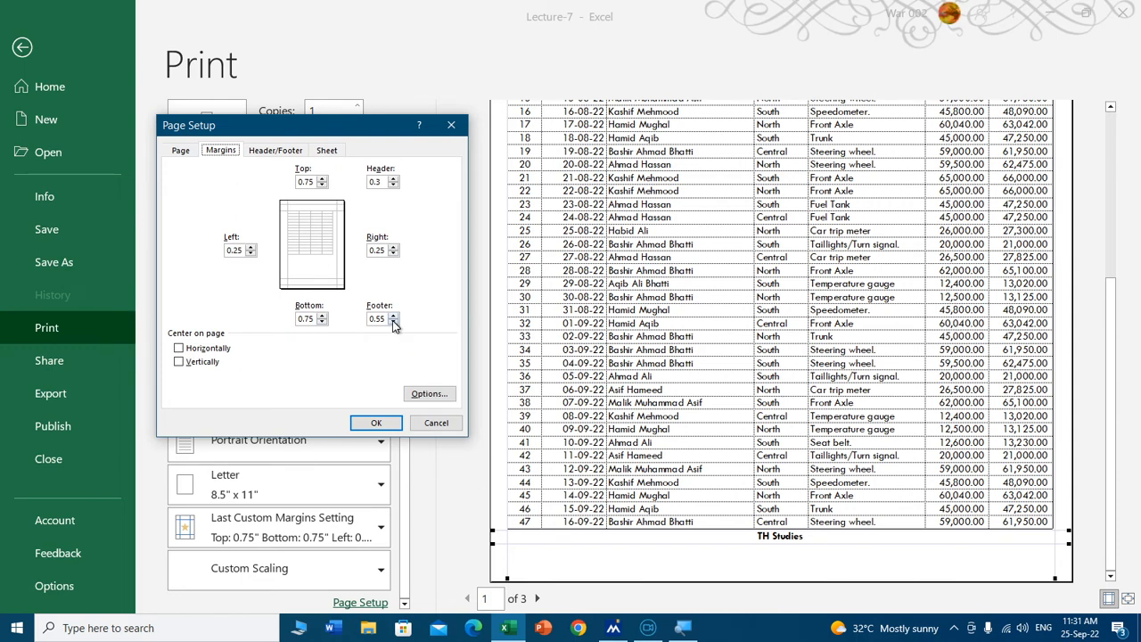
pyautogui.click(393, 321)
pyautogui.click(385, 317)
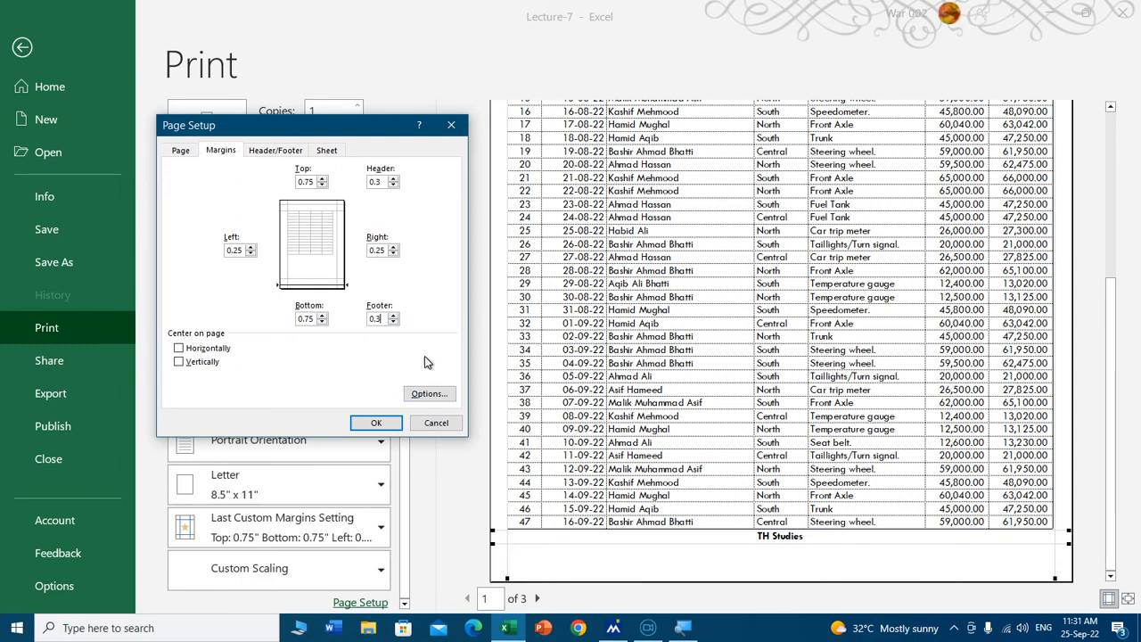
pyautogui.press('BackSpace')
pyautogui.write('4')
pyautogui.click(376, 423)
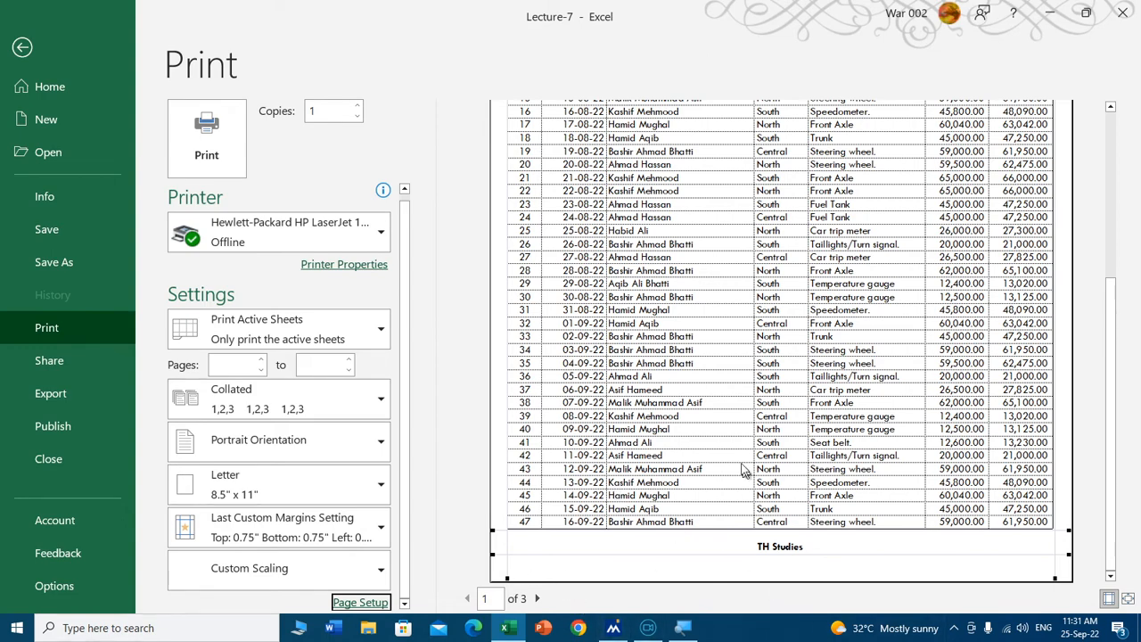
pyautogui.scroll(3, 724, 451)
# Step: Leave the print preview, close the Format Shape pane and return the sheet to Normal view at its first rows
pyautogui.press('Escape')
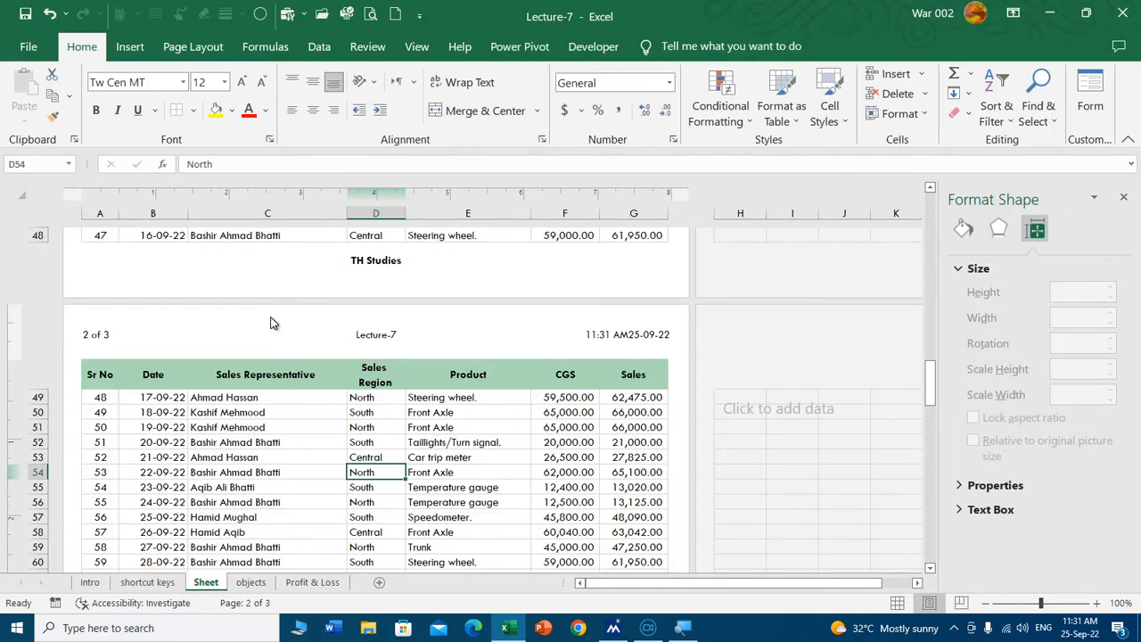
pyautogui.click(1125, 200)
pyautogui.scroll(5, 466, 389)
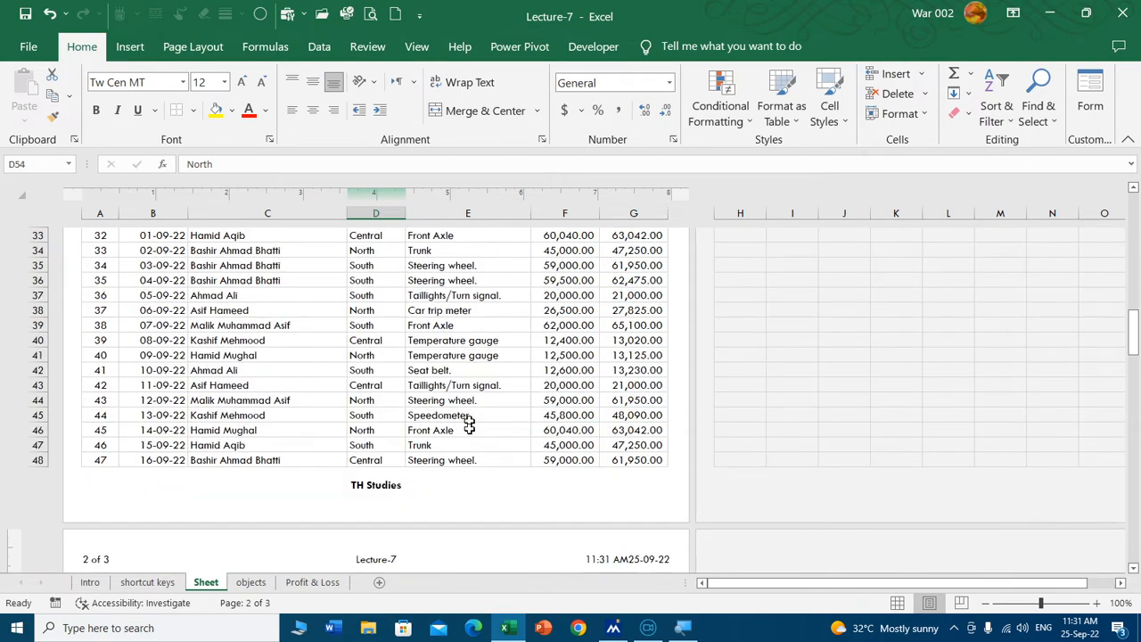
pyautogui.click(897, 603)
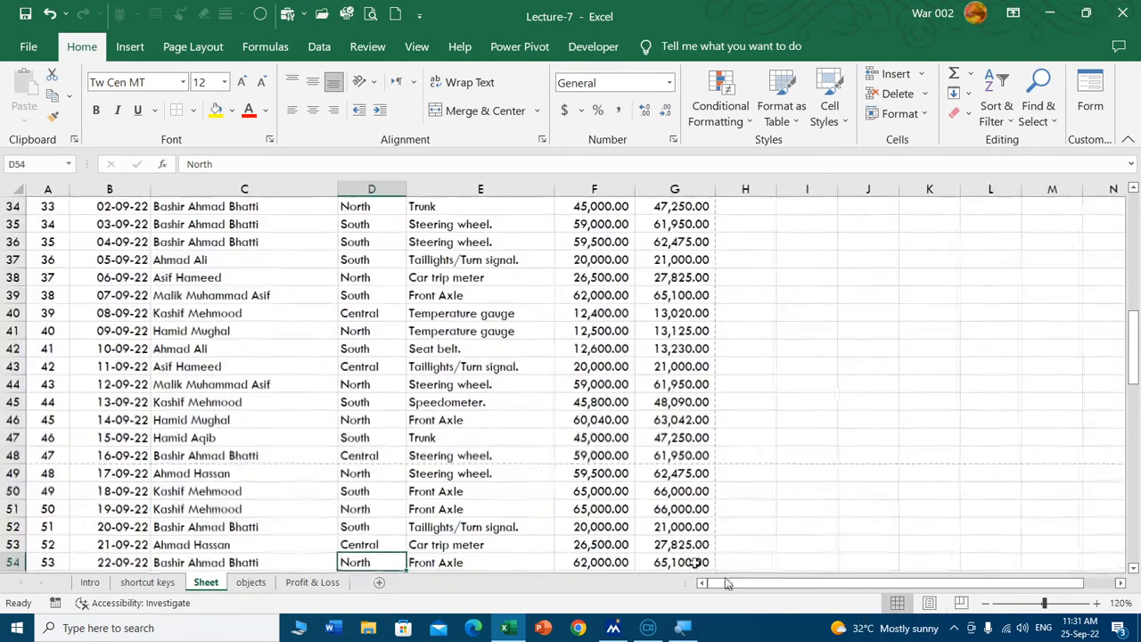
pyautogui.scroll(11, 379, 390)
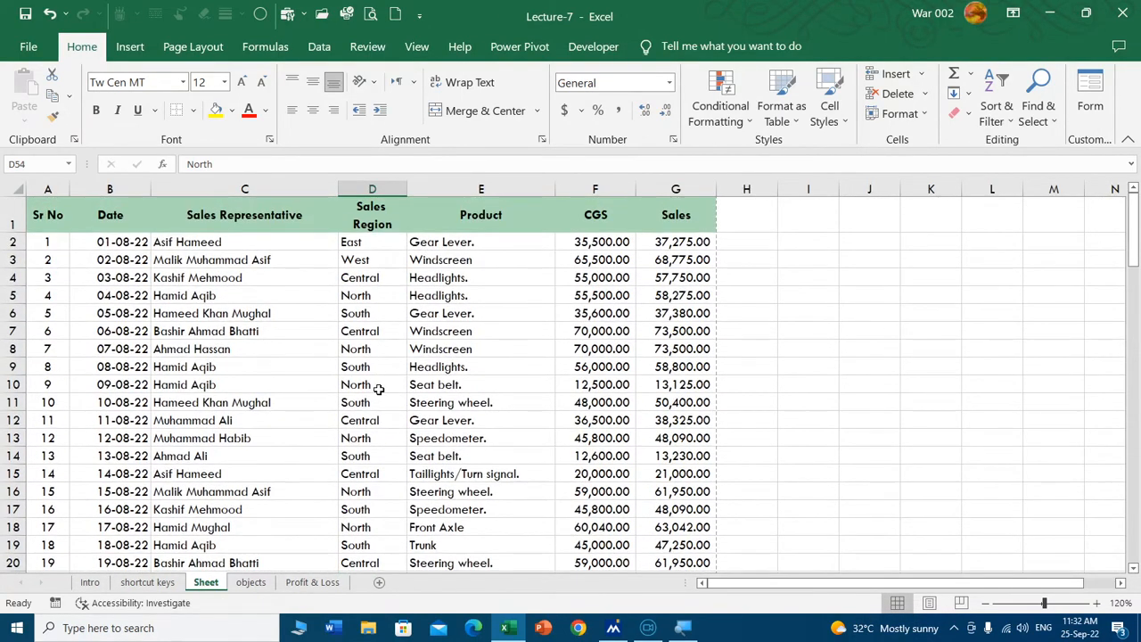
pyautogui.click(317, 367)
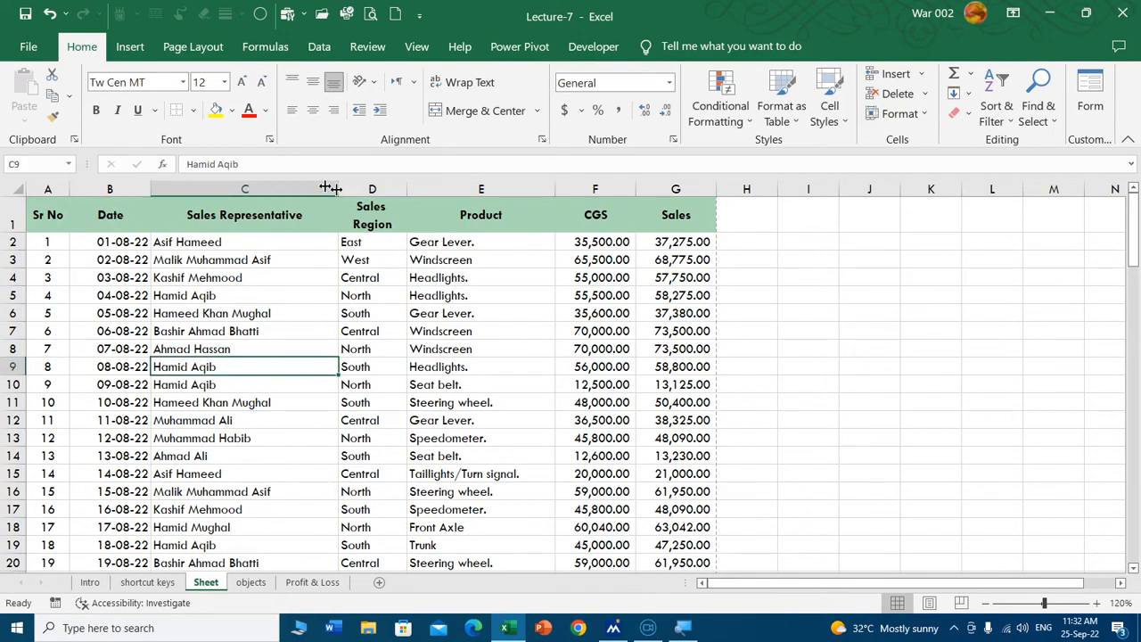
pyautogui.click(133, 51)
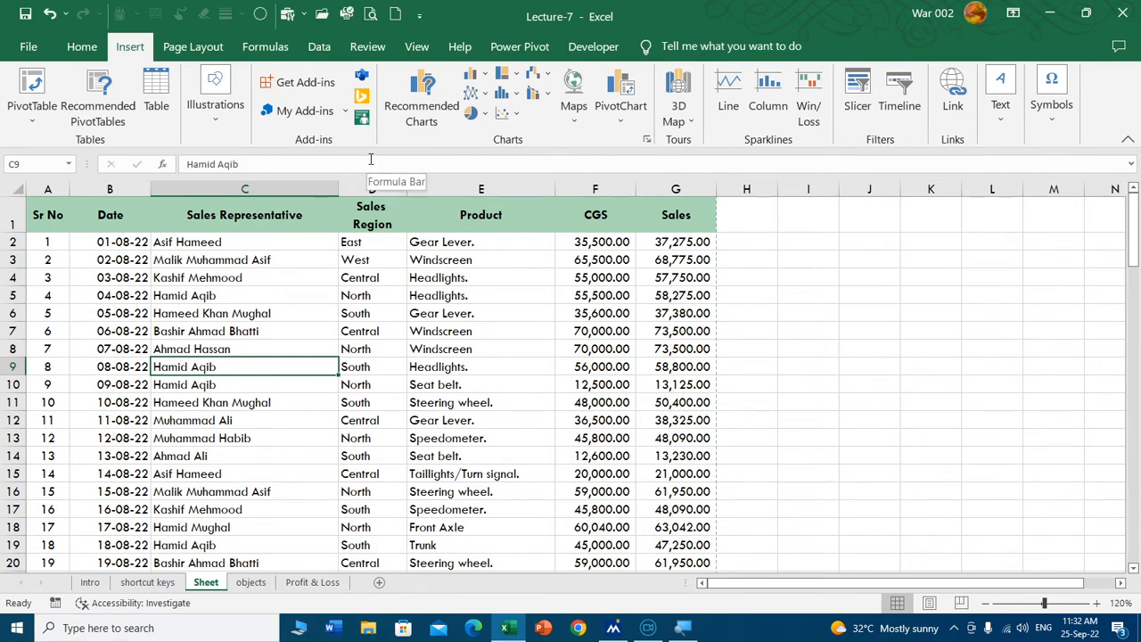
pyautogui.click(219, 50)
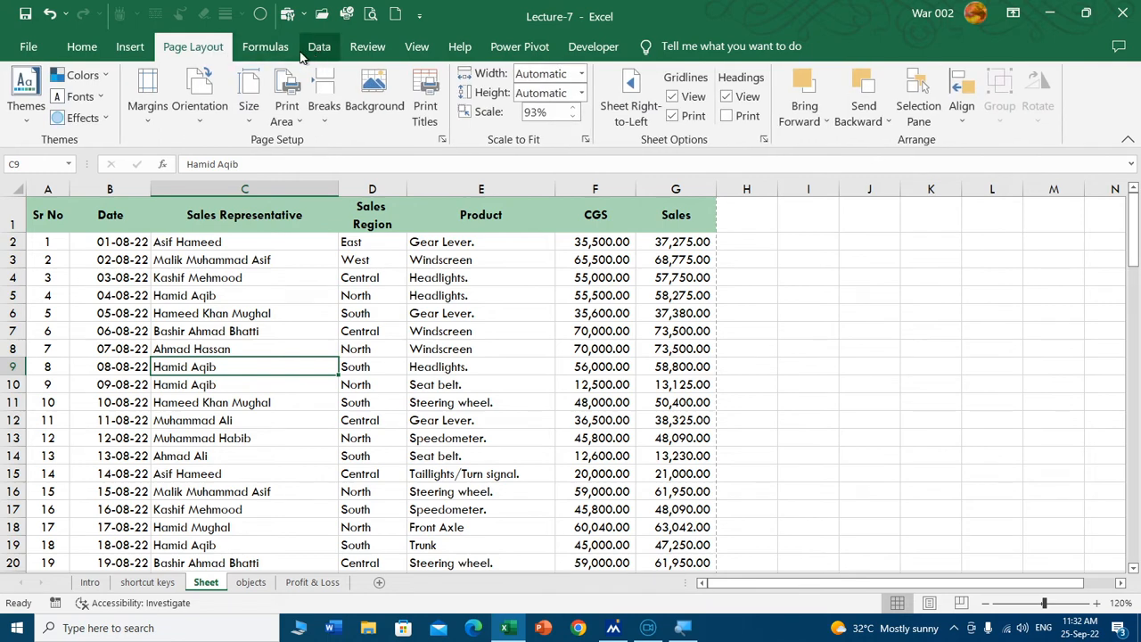
pyautogui.click(419, 50)
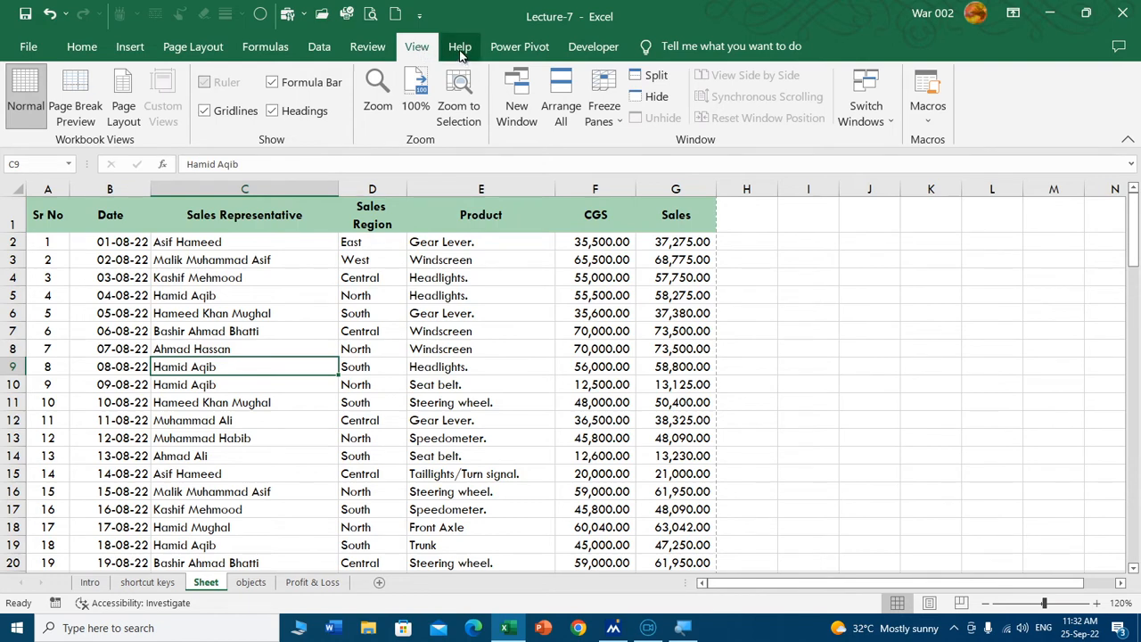
pyautogui.click(369, 48)
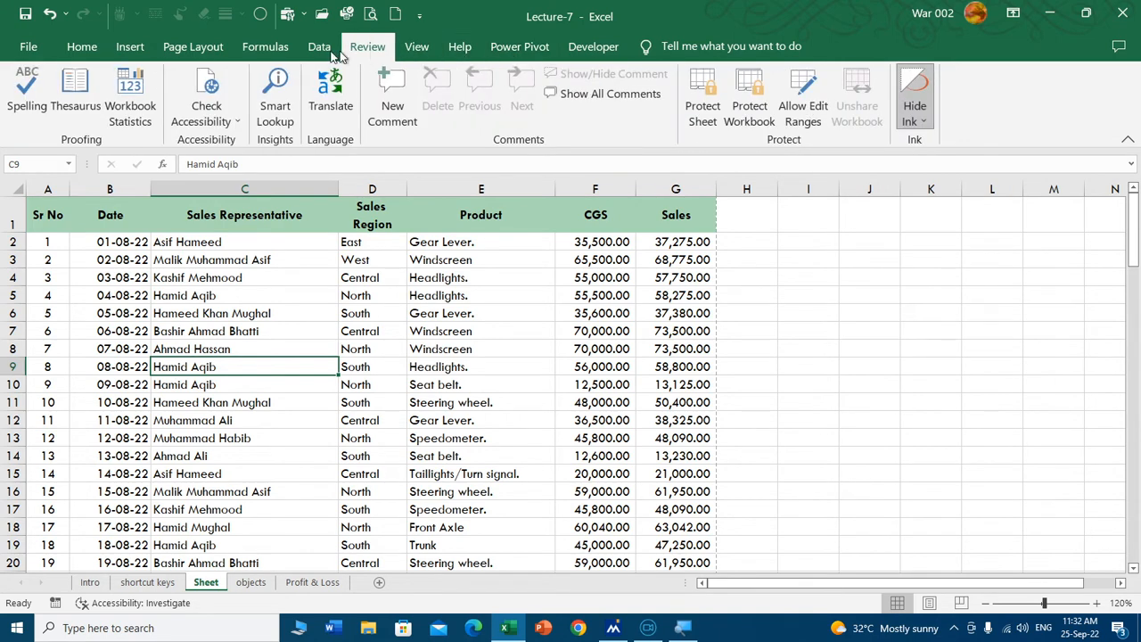
pyautogui.click(126, 51)
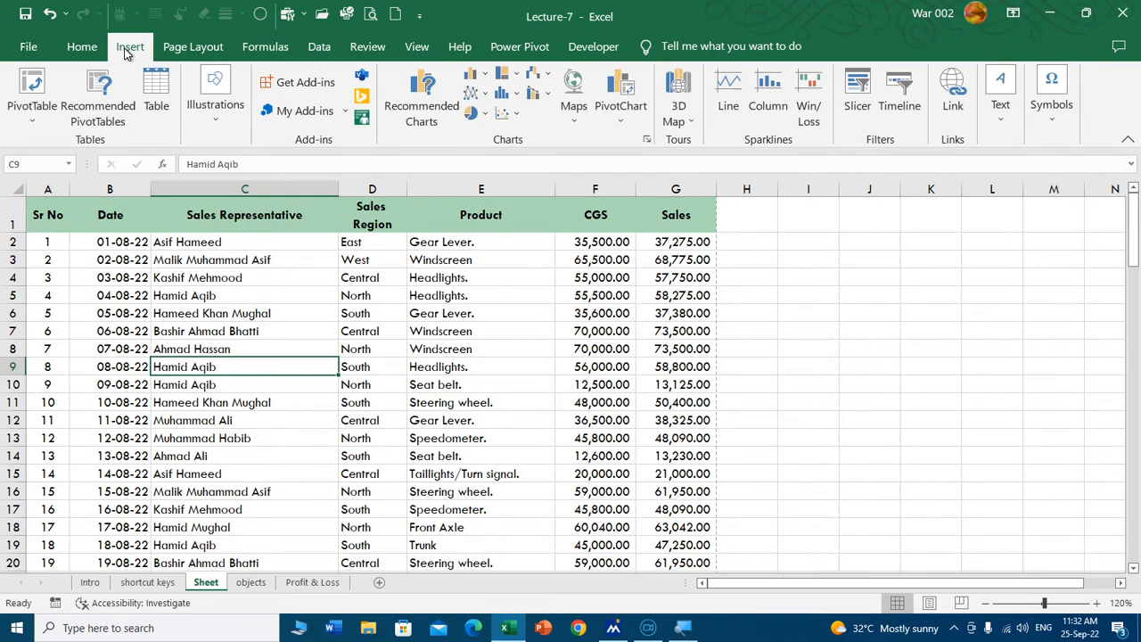
pyautogui.click(298, 458)
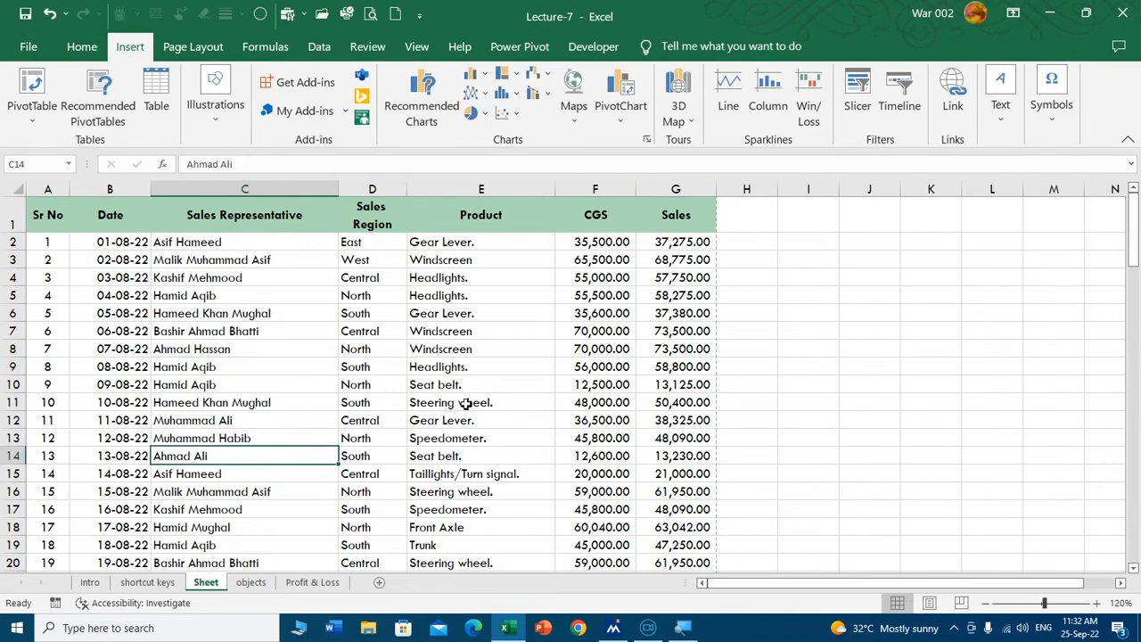
pyautogui.click(205, 47)
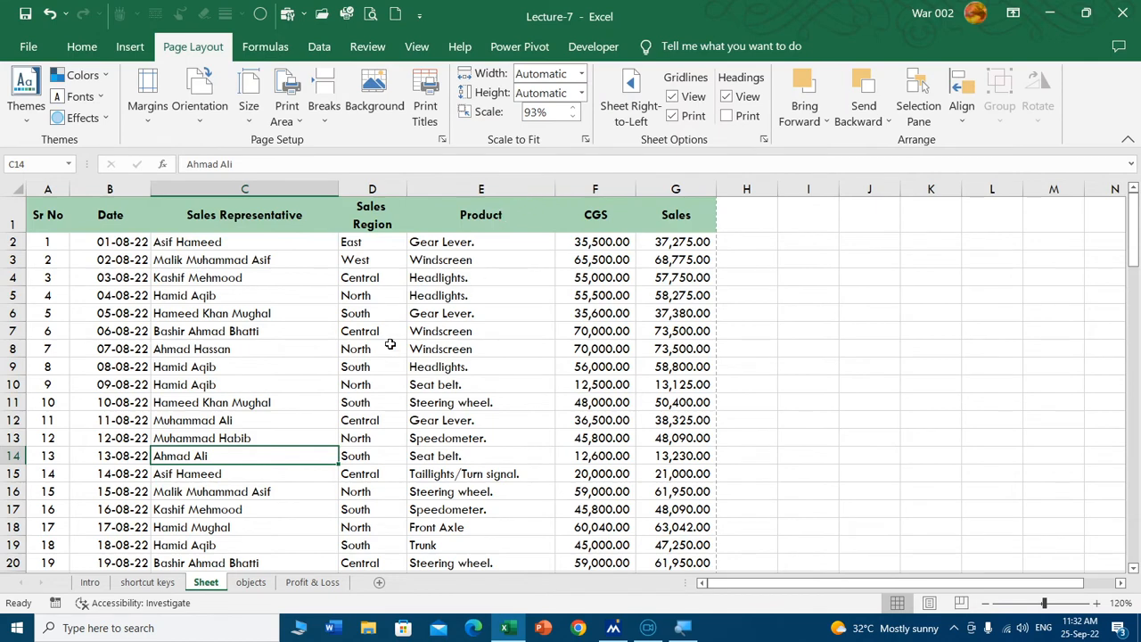
# Step: Switch to Page Layout view and look at the centre and left header sections with the header and footer tools
pyautogui.click(934, 609)
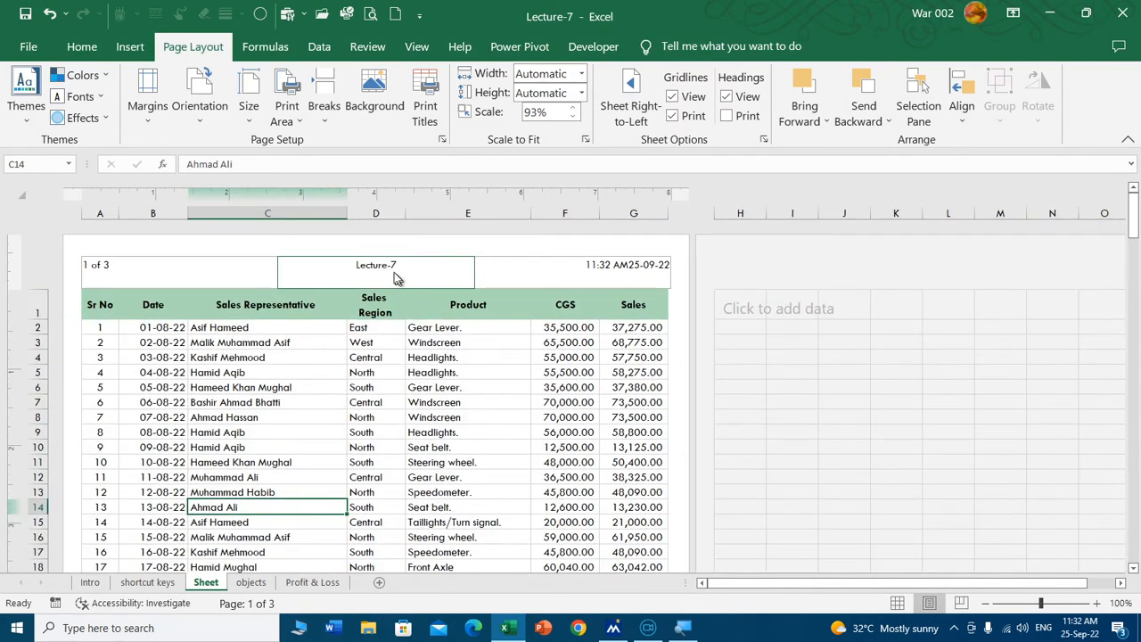
pyautogui.click(391, 266)
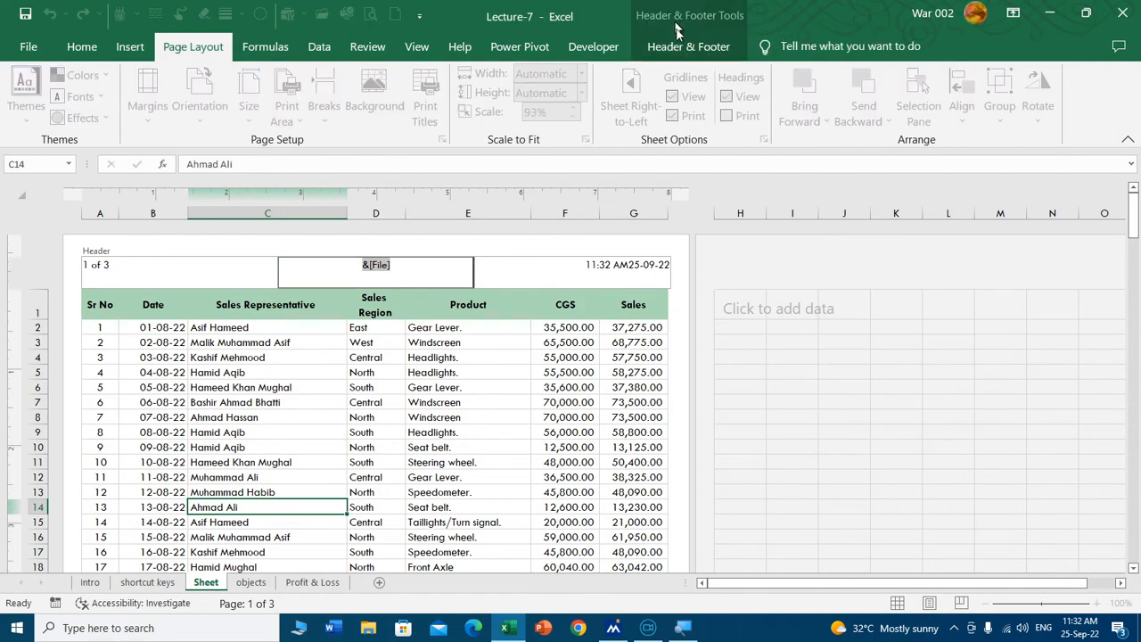
pyautogui.click(214, 276)
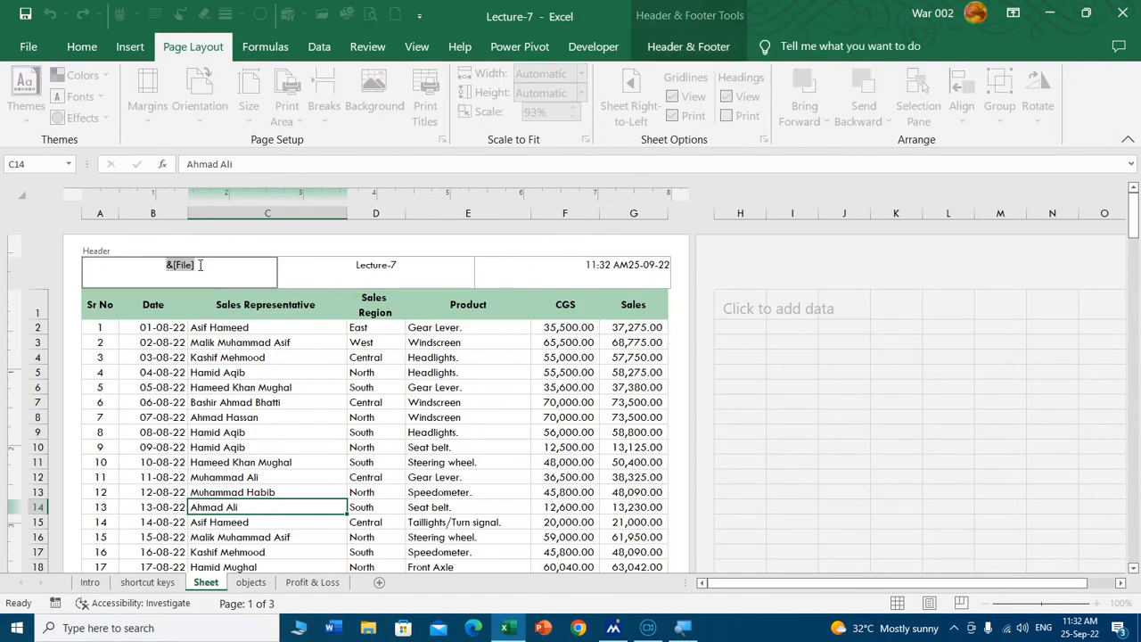
pyautogui.click(679, 47)
pyautogui.click(361, 343)
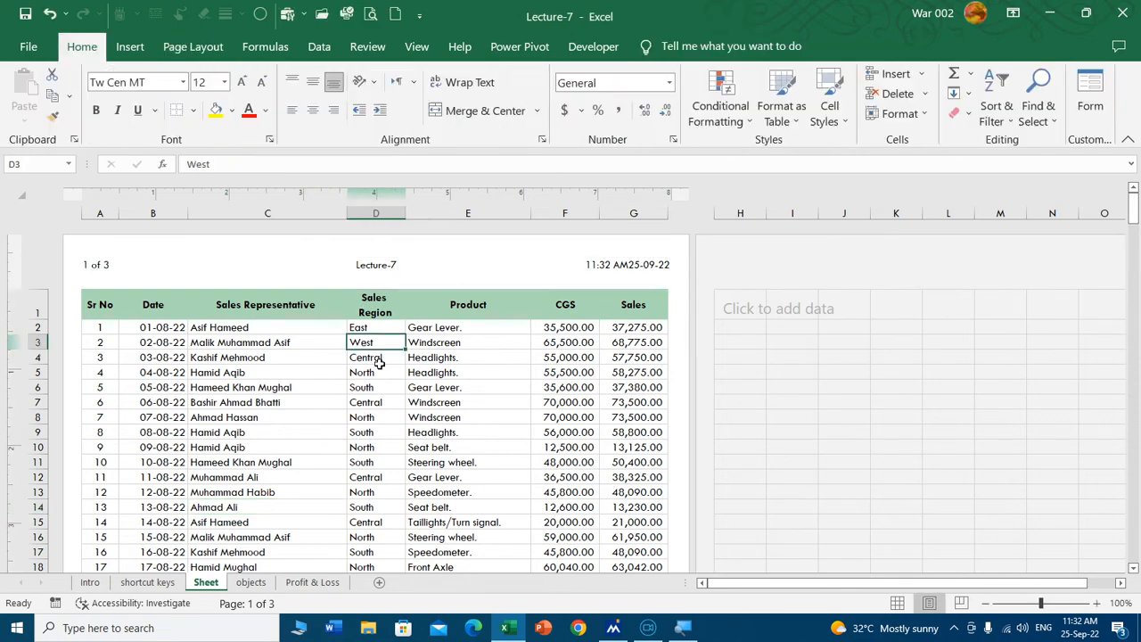
# Step: Delete the contents of the centre, left and right header sections
pyautogui.click(368, 273)
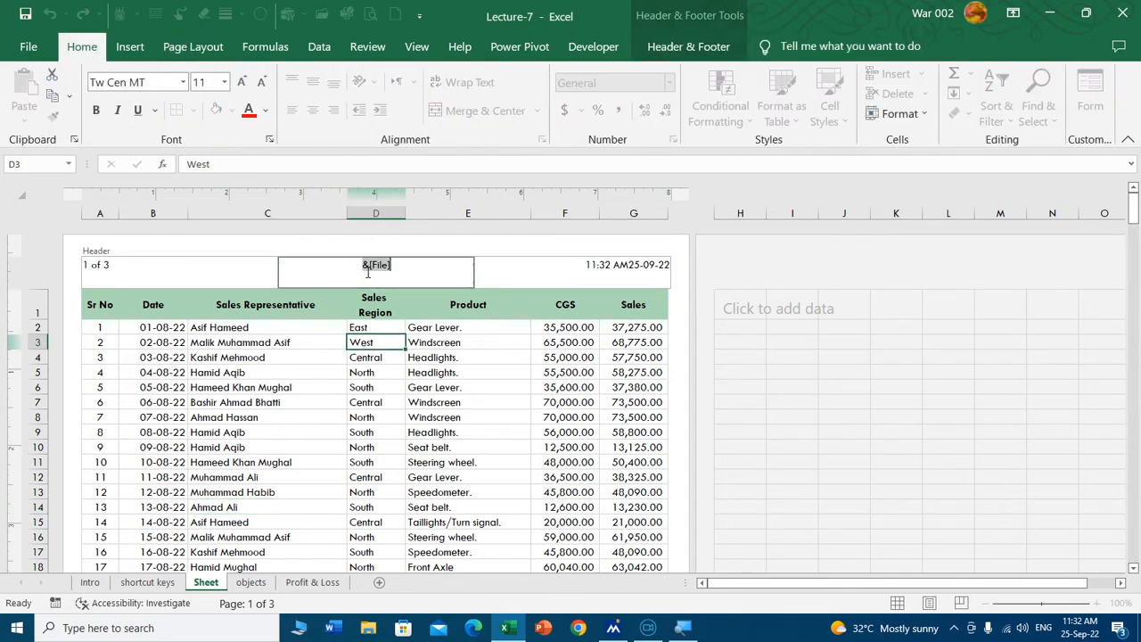
pyautogui.press('Delete')
pyautogui.click(189, 278)
pyautogui.press('Delete')
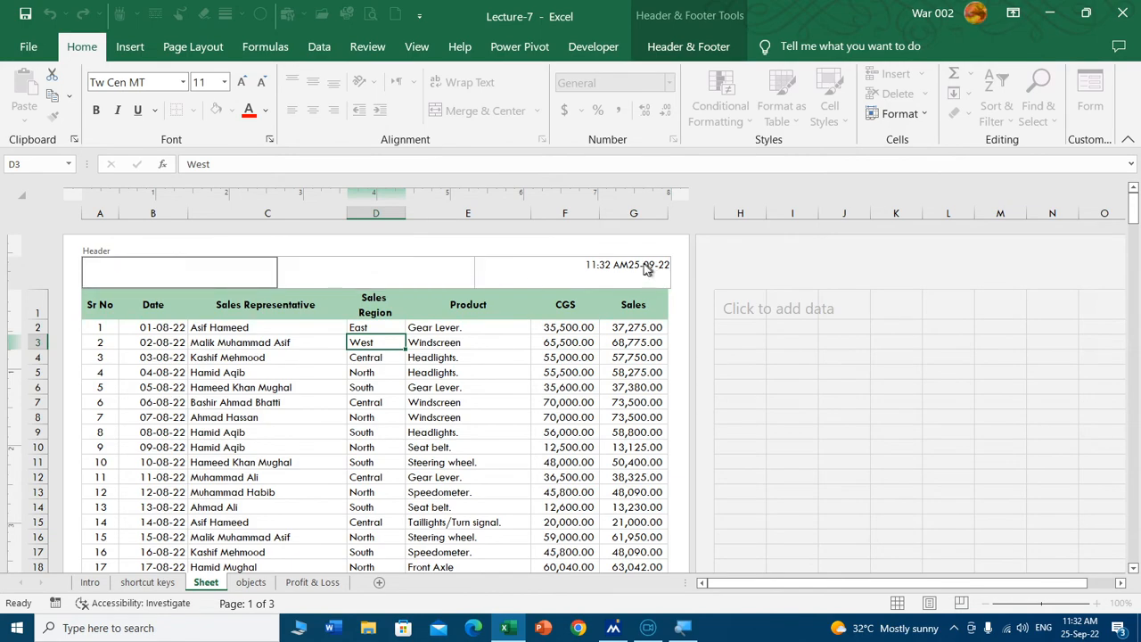
pyautogui.click(649, 270)
pyautogui.press('Delete')
pyautogui.click(553, 402)
# Step: Check the header on the second page and return the sheet to Normal view
pyautogui.scroll(-15, 466, 407)
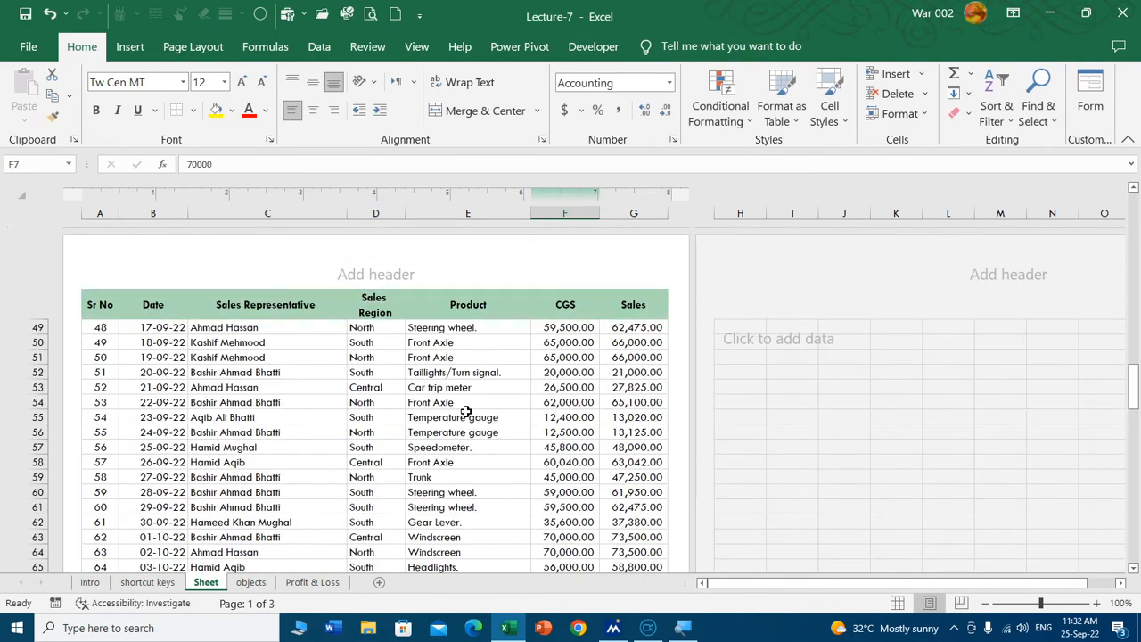
pyautogui.scroll(10, 464, 406)
pyautogui.scroll(6, 463, 406)
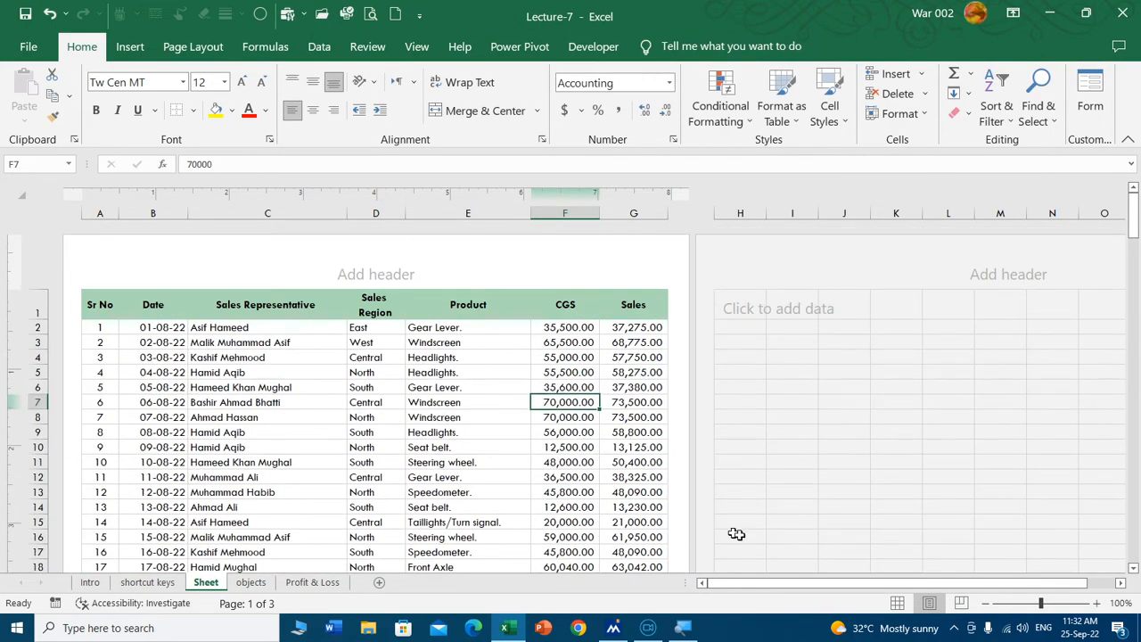
pyautogui.click(898, 603)
pyautogui.click(393, 403)
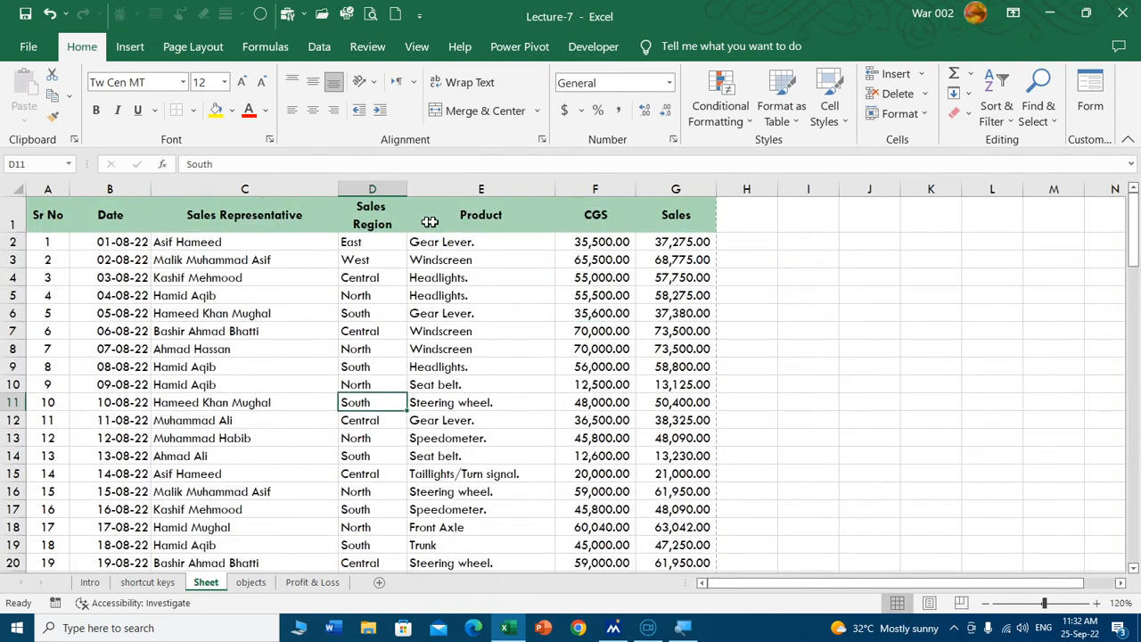
# Step: Start a custom header in Page Setup and fill its left section with the page number and page count as "&[Page] of &[Pages]"
pyautogui.click(192, 46)
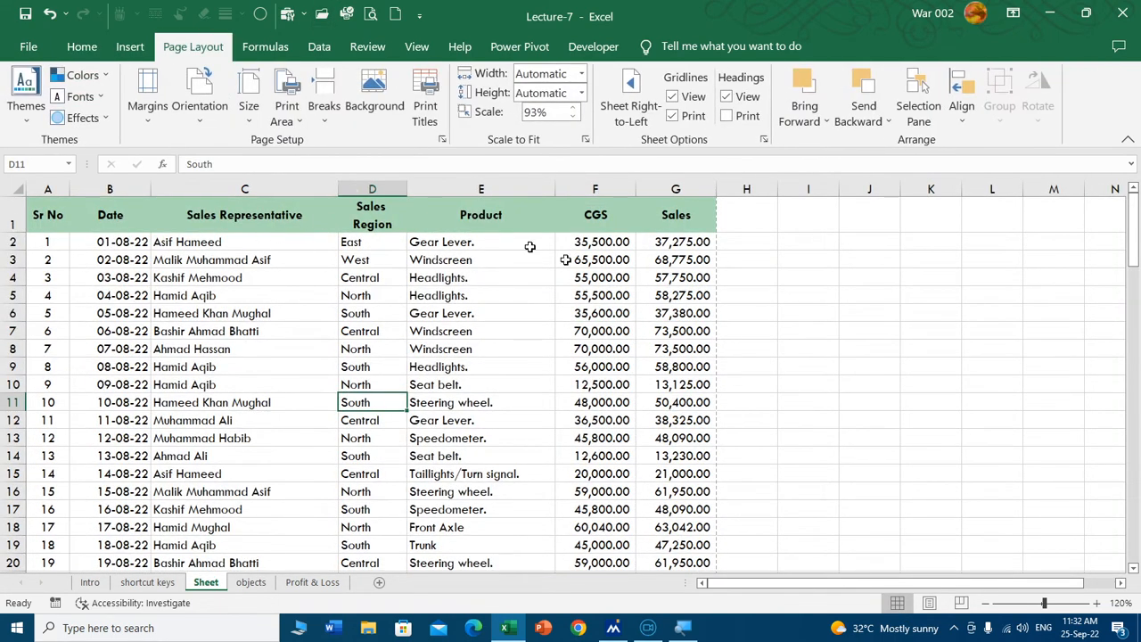
pyautogui.click(443, 143)
pyautogui.moveTo(294, 122); pyautogui.dragTo(380, 105)
pyautogui.click(361, 127)
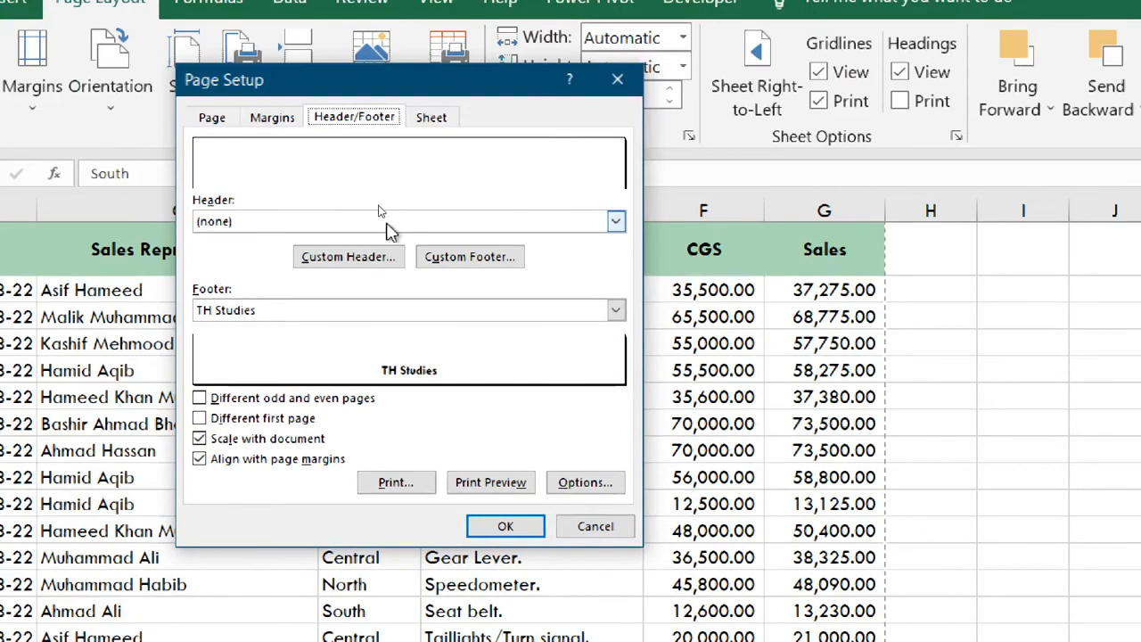
pyautogui.click(351, 259)
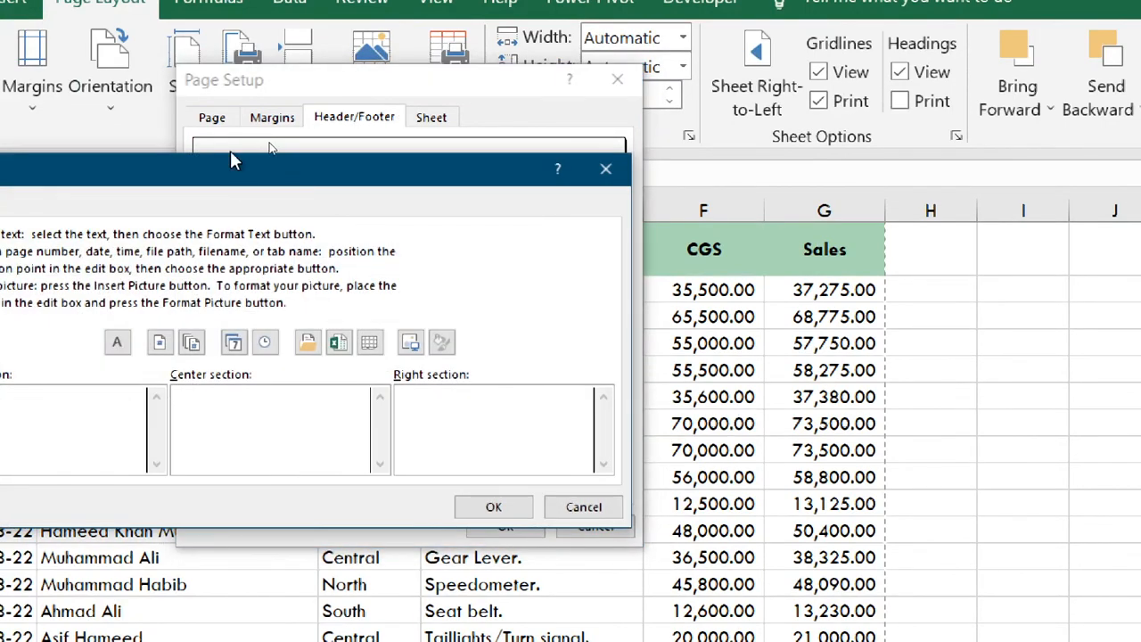
pyautogui.moveTo(227, 172); pyautogui.dragTo(480, 31)
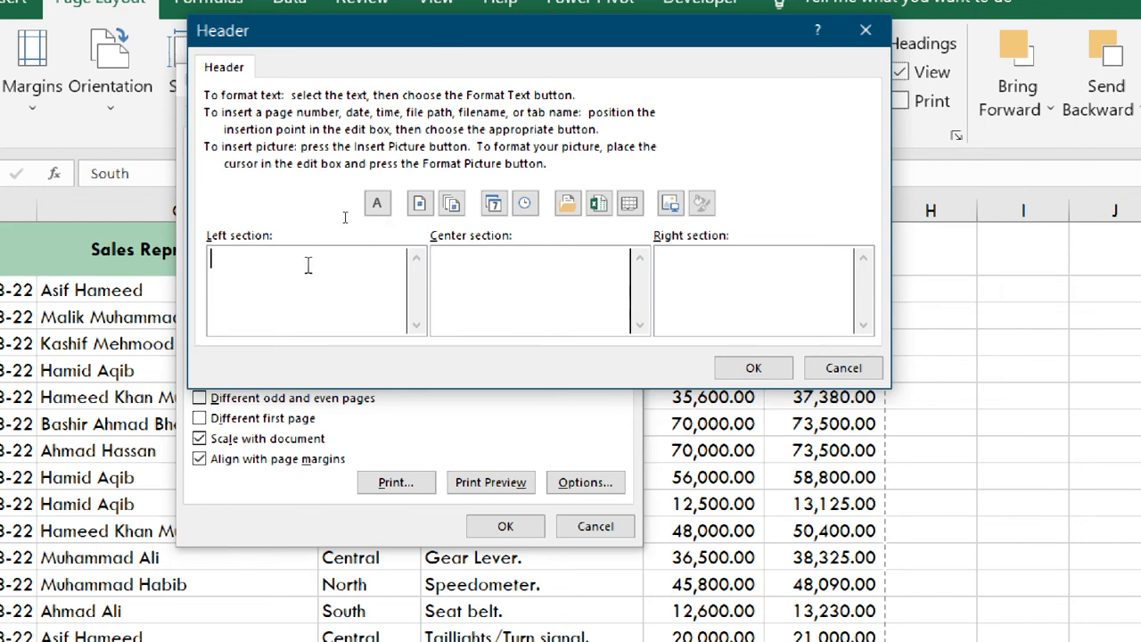
pyautogui.click(420, 203)
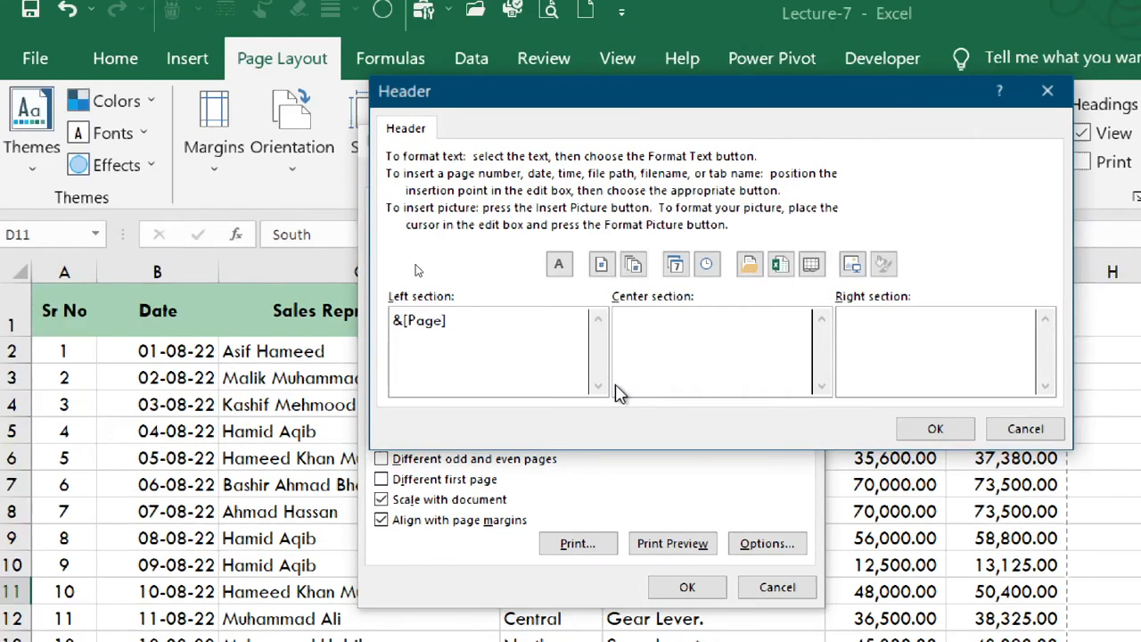
pyautogui.write('of')
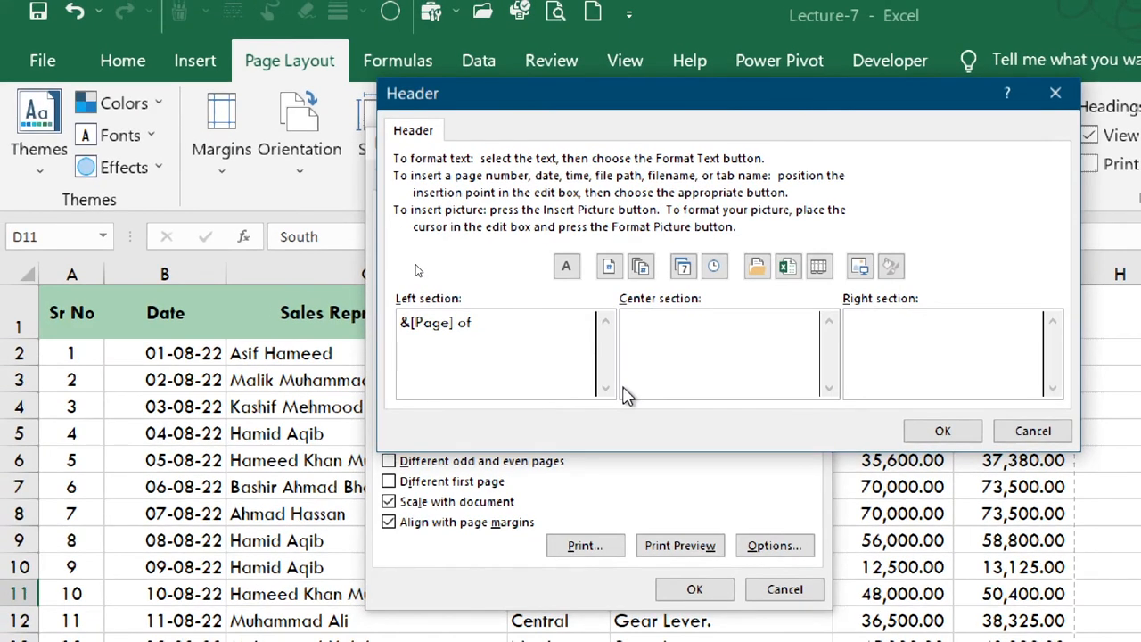
pyautogui.click(641, 268)
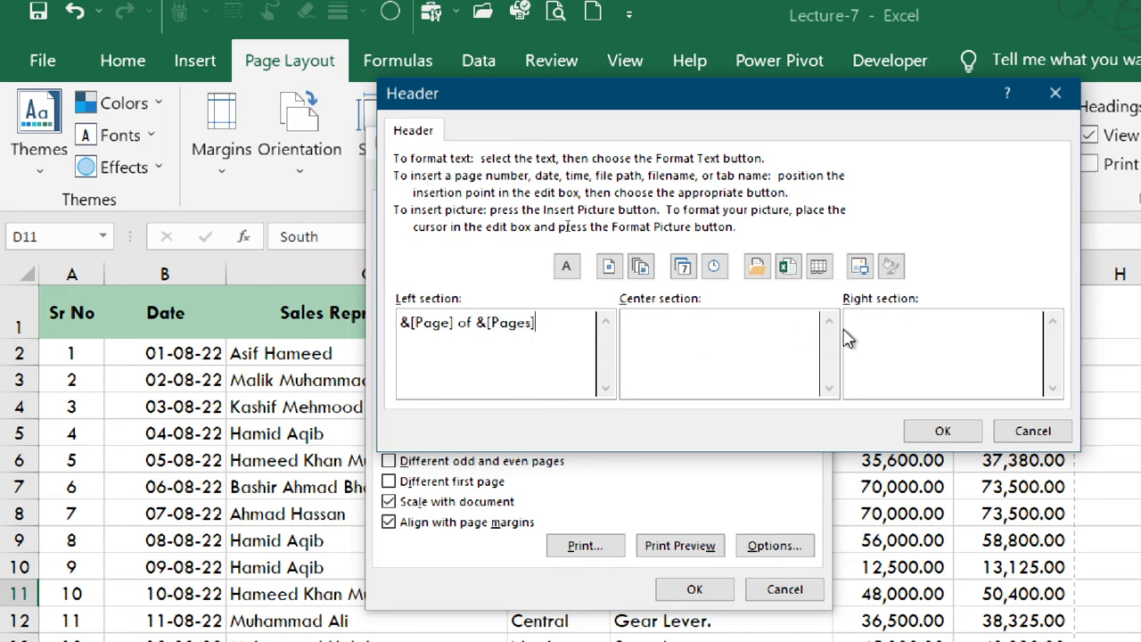
# Step: Insert the date and time codes, &[Date]&[Time], in the right section of the custom header
pyautogui.click(889, 324)
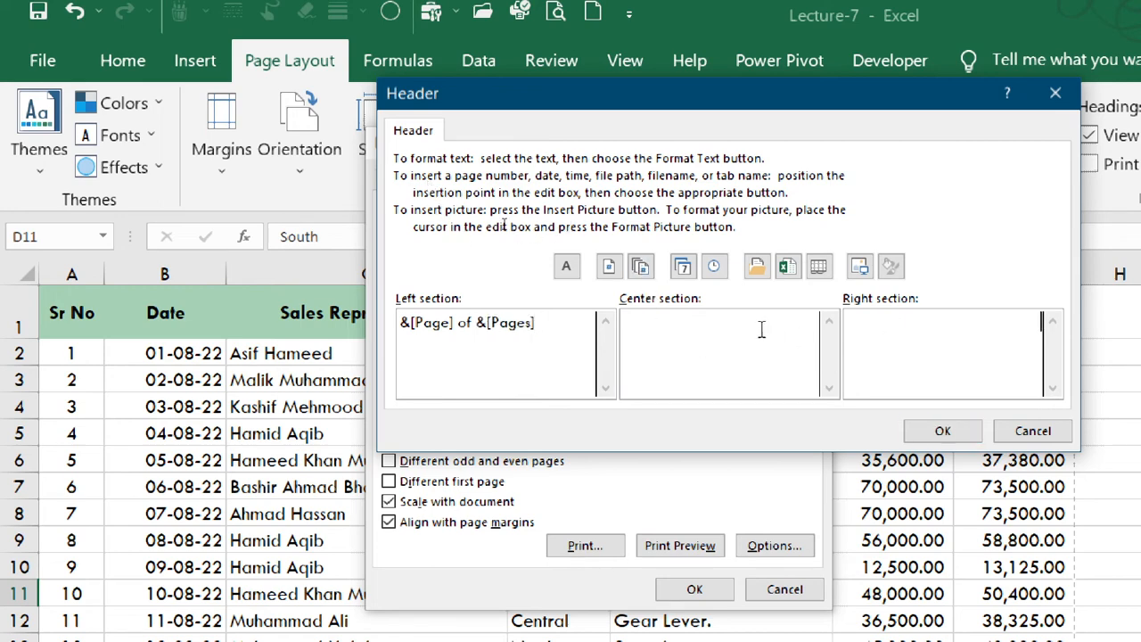
pyautogui.click(685, 272)
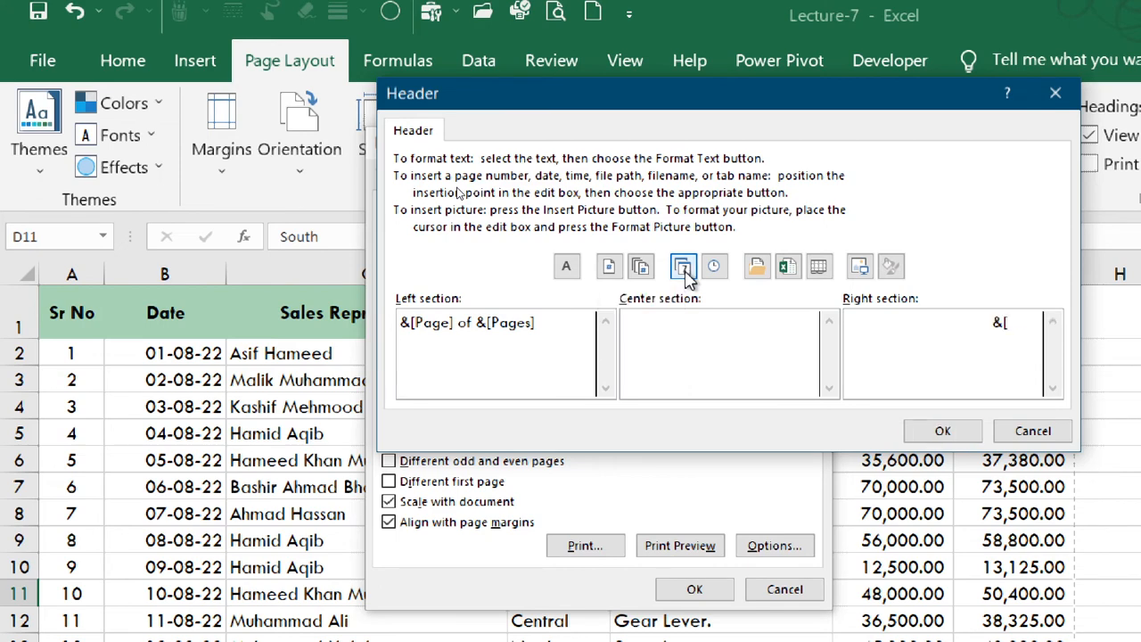
pyautogui.click(715, 265)
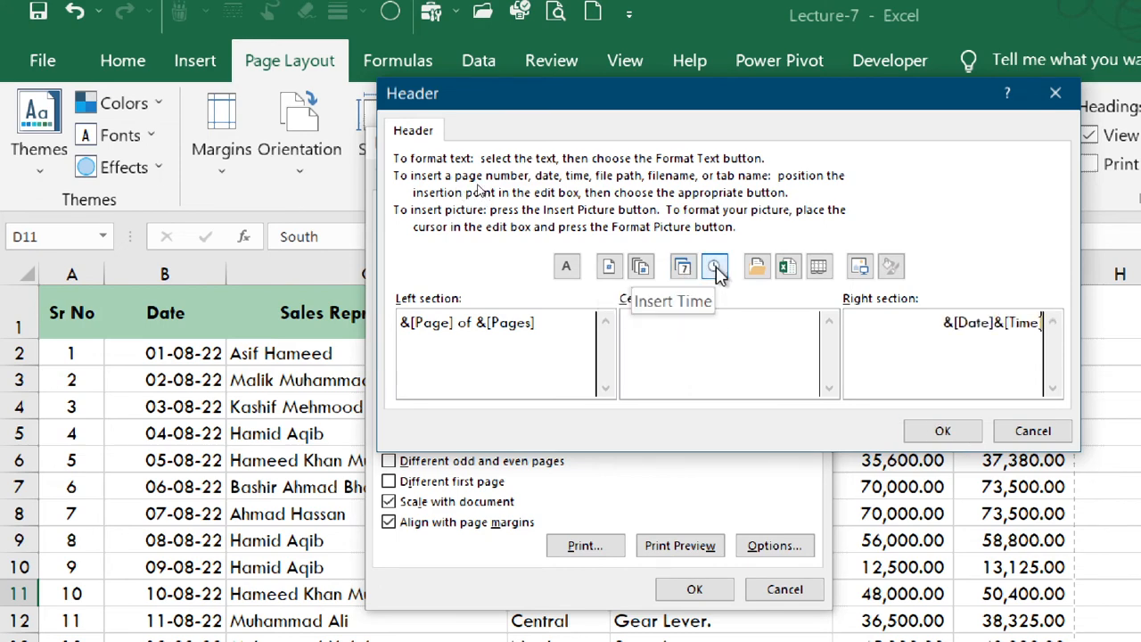
# Step: Enter "MS Excel Tutorial" in the centre section of the header and apply the header and page setup
pyautogui.click(731, 326)
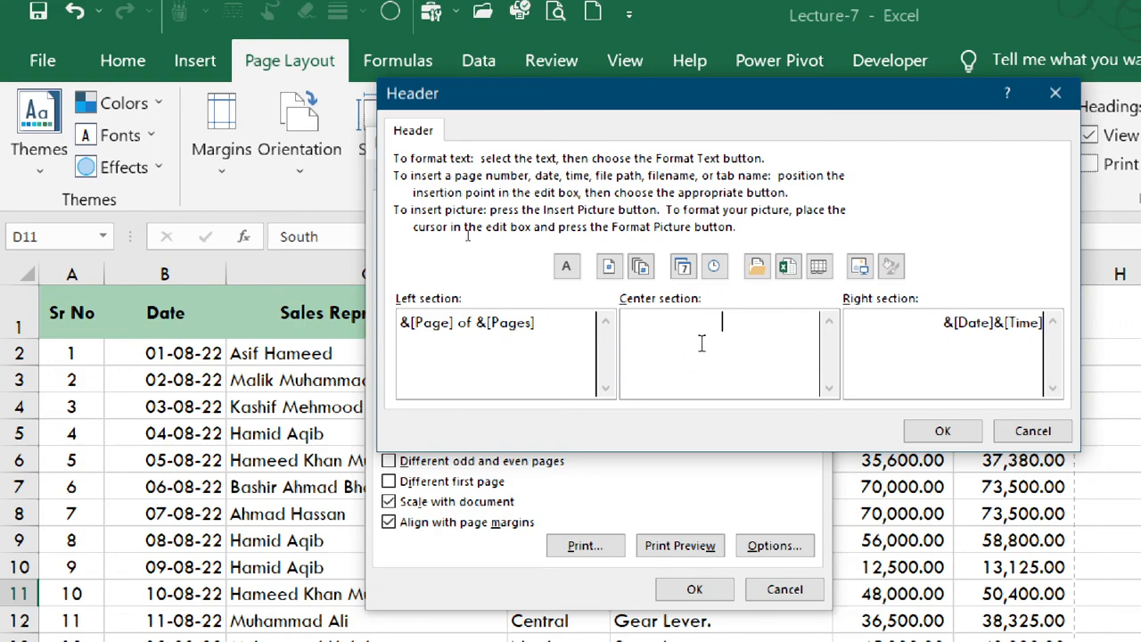
pyautogui.write('MS Excel ')
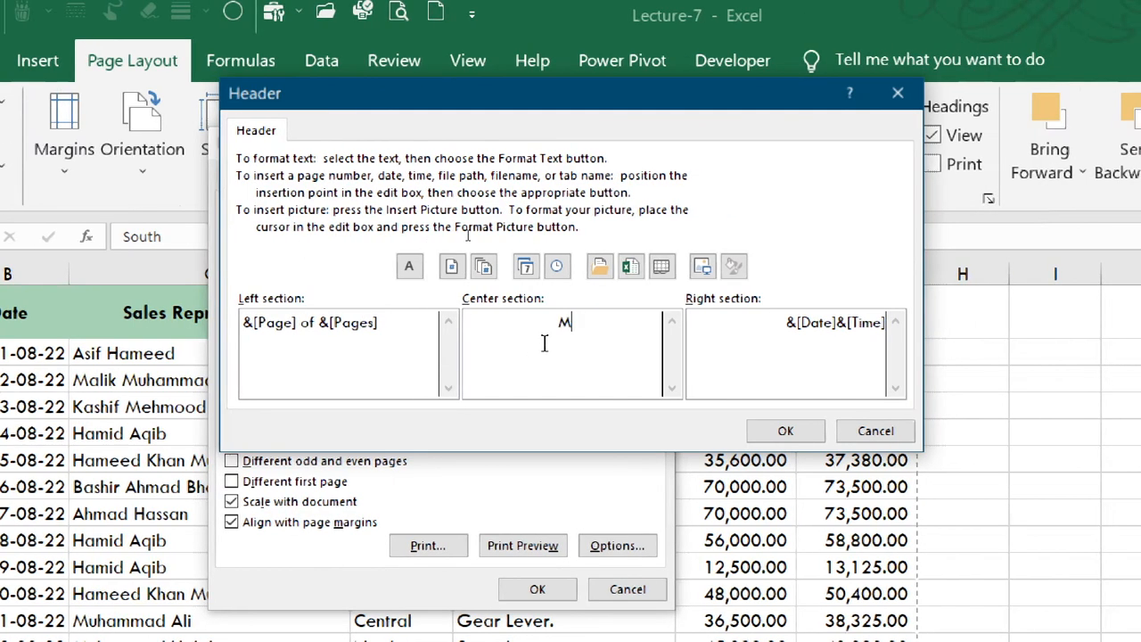
pyautogui.write('Tutorial')
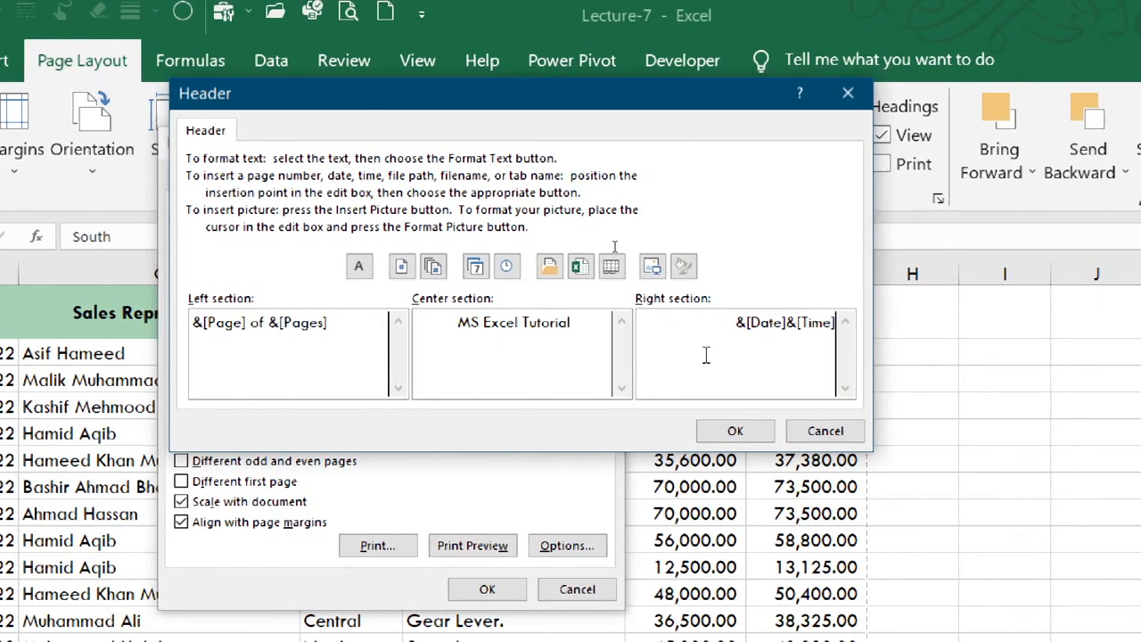
pyautogui.click(735, 430)
pyautogui.click(486, 588)
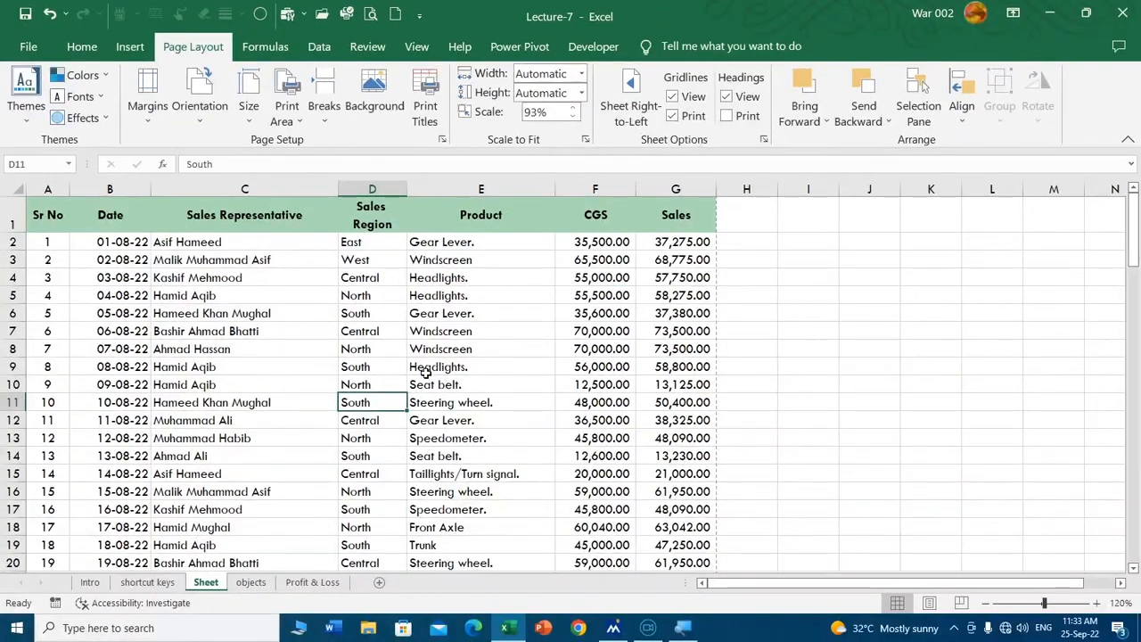
# Step: Check the new header in the print preview, look at the Page Setup options from there and return to the worksheet
pyautogui.hotkey('ctrl', 'p')
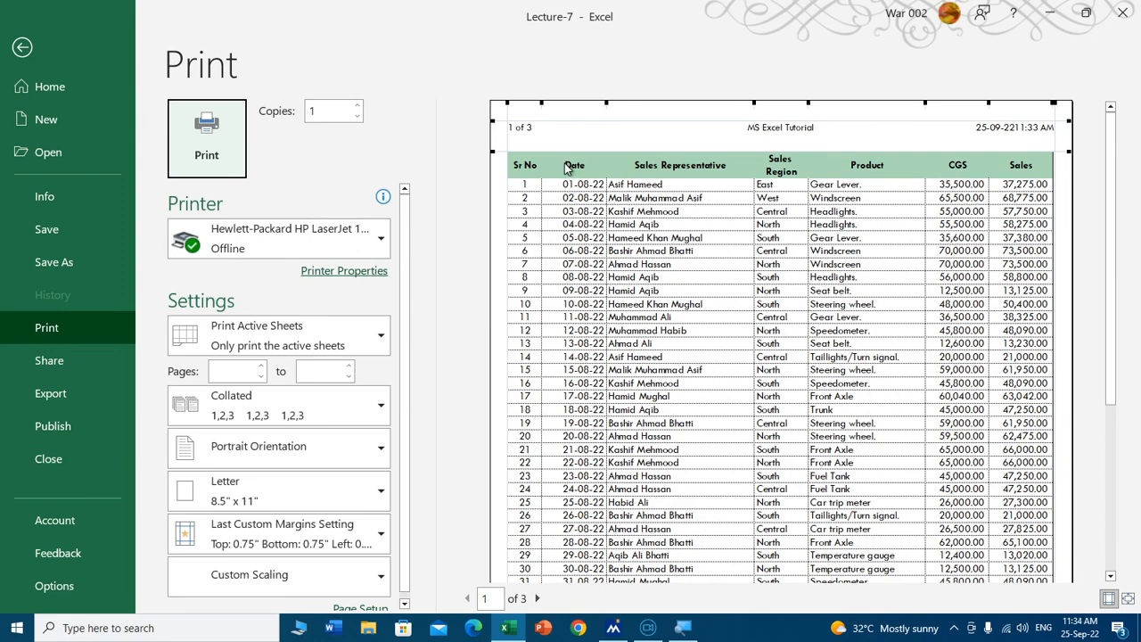
pyautogui.scroll(-1, 236, 433)
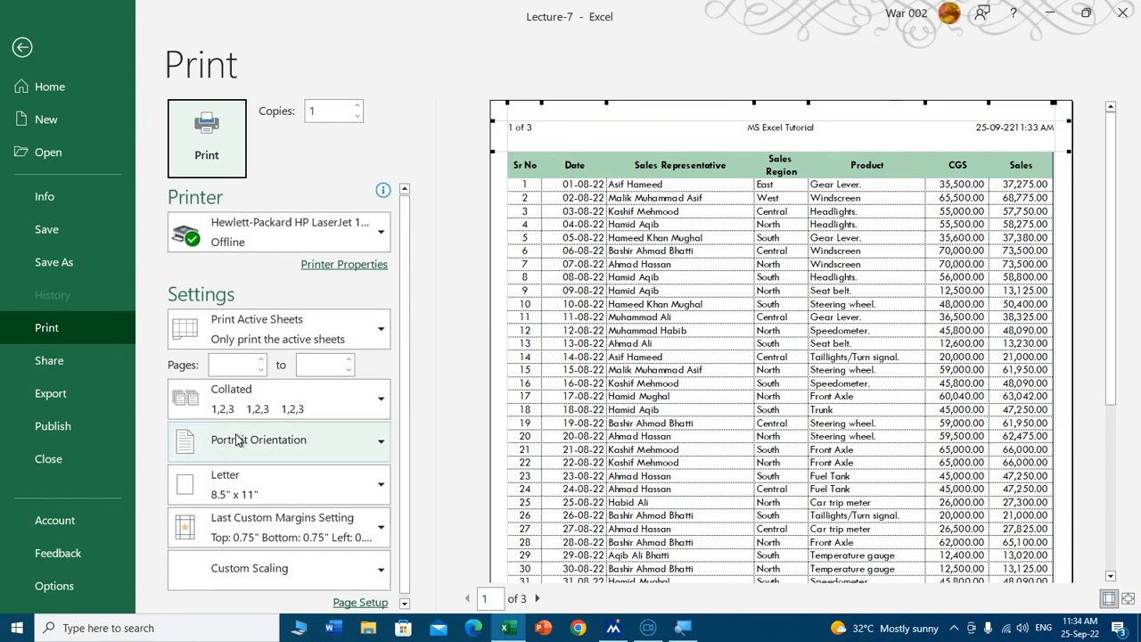
pyautogui.click(360, 603)
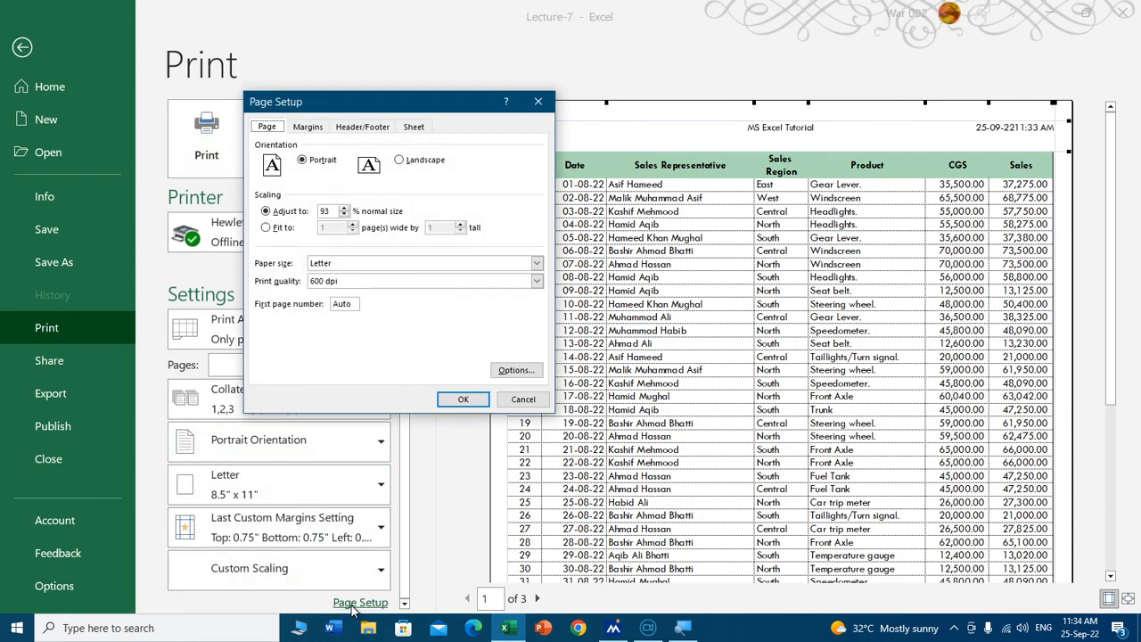
pyautogui.click(515, 401)
pyautogui.click(22, 47)
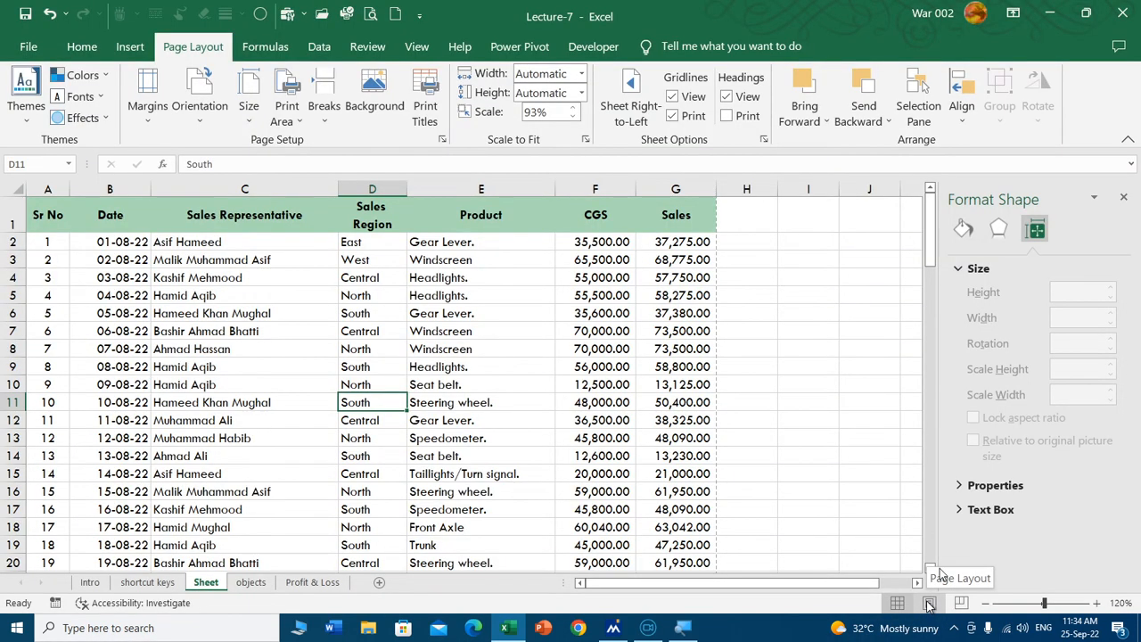
# Step: Close the Format Shape pane and switch to the Intro sheet with the lecture's topic list
pyautogui.click(1124, 198)
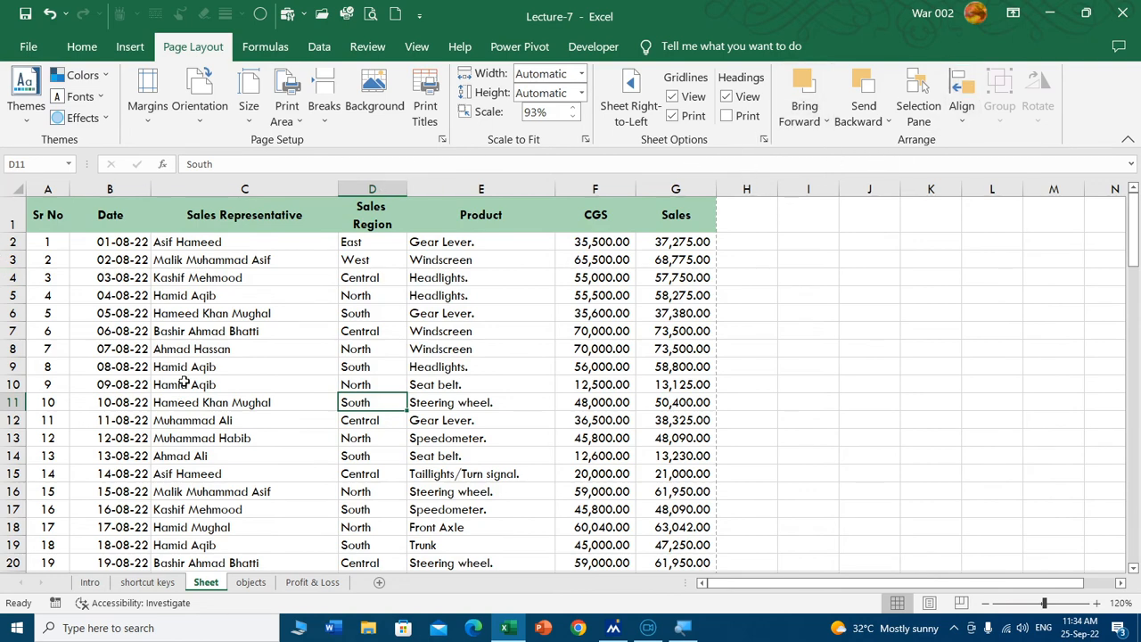
pyautogui.click(244, 364)
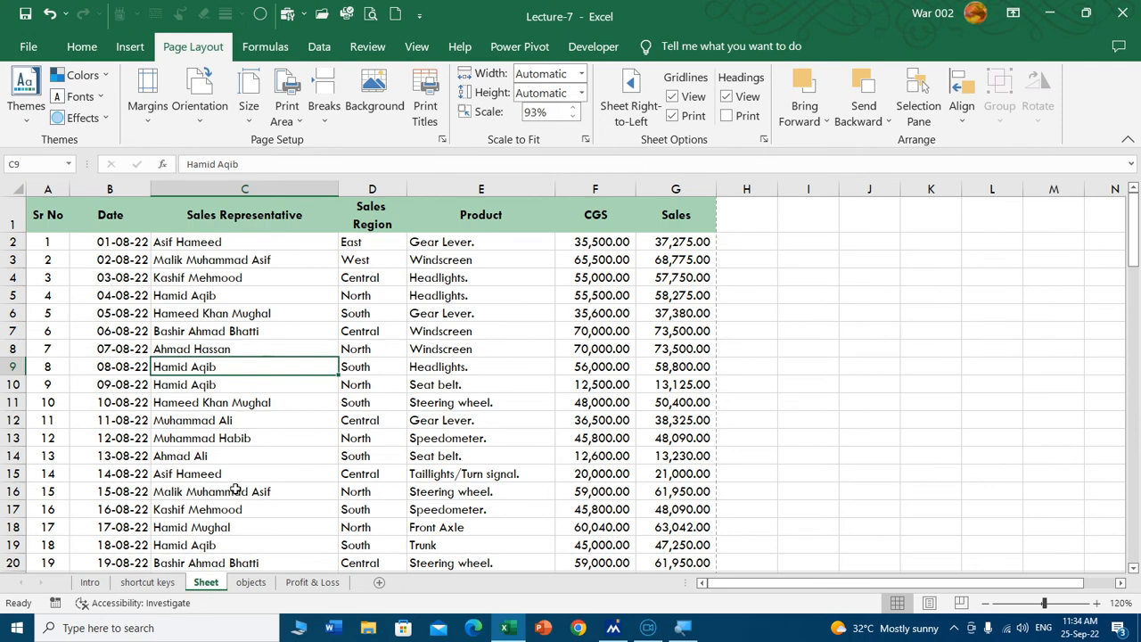
pyautogui.click(159, 585)
pyautogui.click(91, 583)
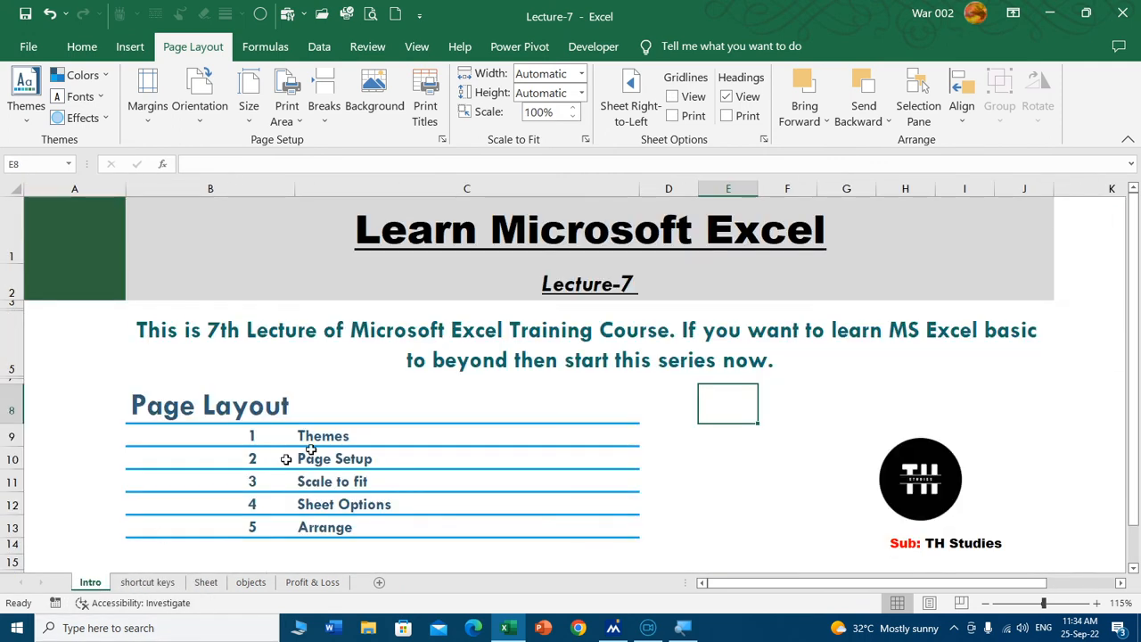